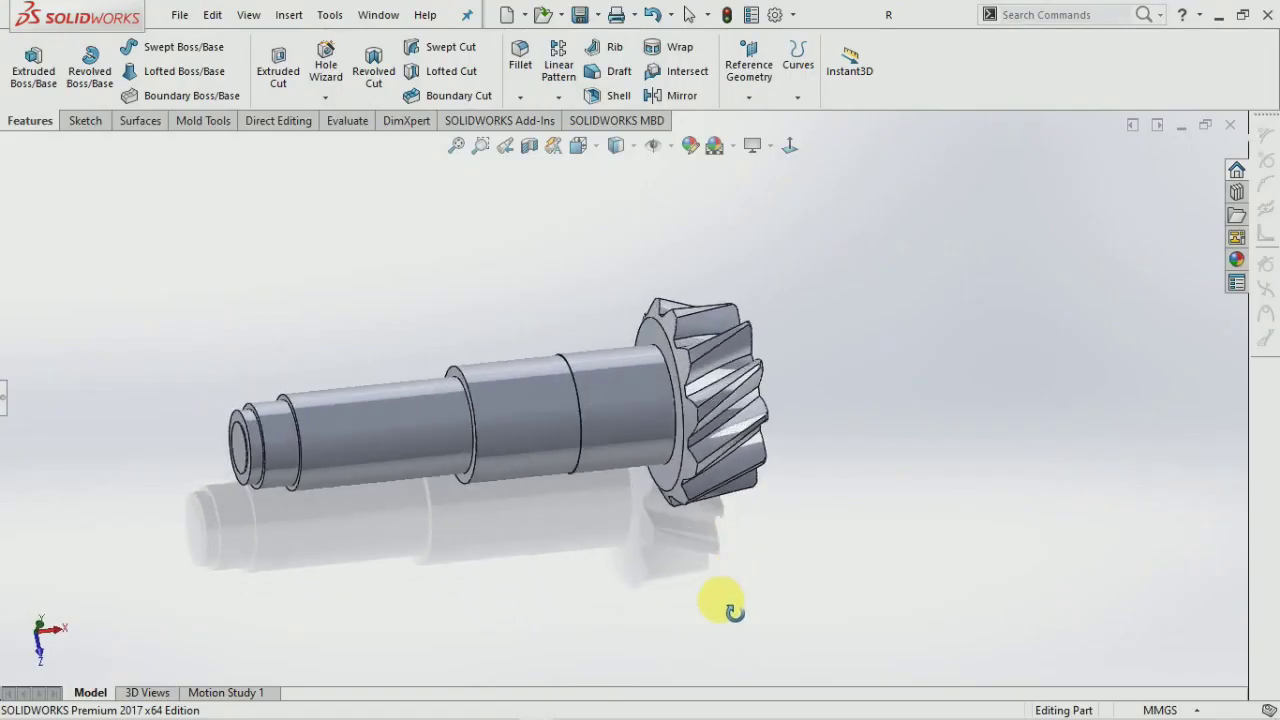
Orbit the finished stepped pinion shaft model to inspect it from another angle.
{"action": "mouse_move", "coordinate": [733, 611]}
{"action": "middle_mouse_down"}
{"action": "mouse_move", "coordinate": [654, 646]}
{"action": "mouse_move", "coordinate": [654, 680]}
{"action": "mouse_move", "coordinate": [851, 623]}
{"action": "mouse_move", "coordinate": [1012, 530]}
{"action": "mouse_move", "coordinate": [1020, 363]}
{"action": "mouse_move", "coordinate": [780, 377]}
{"action": "mouse_move", "coordinate": [628, 423]}
{"action": "mouse_move", "coordinate": [620, 491]}
{"action": "mouse_move", "coordinate": [574, 457]}
{"action": "mouse_move", "coordinate": [494, 460]}
{"action": "mouse_move", "coordinate": [414, 489]}
{"action": "mouse_move", "coordinate": [512, 535]}
{"action": "mouse_move", "coordinate": [543, 634]}
{"action": "mouse_move", "coordinate": [343, 557]}
{"action": "mouse_move", "coordinate": [366, 449]}
{"action": "middle_mouse_up"}
{"action": "scroll", "coordinate": [663, 449], "scroll_direction": "up", "scroll_amount": 3}
{"action": "scroll", "coordinate": [651, 458], "scroll_direction": "down", "scroll_amount": 5}
{"action": "scroll", "coordinate": [403, 530], "scroll_direction": "down", "scroll_amount": 3}
{"action": "mouse_move", "coordinate": [403, 530]}
{"action": "middle_mouse_down"}
{"action": "mouse_move", "coordinate": [394, 549]}
{"action": "mouse_move", "coordinate": [434, 566]}
{"action": "mouse_move", "coordinate": [531, 573]}
{"action": "mouse_move", "coordinate": [594, 523]}
{"action": "mouse_move", "coordinate": [366, 480]}
{"action": "mouse_move", "coordinate": [471, 380]}
{"action": "mouse_move", "coordinate": [391, 451]}
{"action": "mouse_move", "coordinate": [405, 263]}
{"action": "mouse_move", "coordinate": [551, 374]}
{"action": "mouse_move", "coordinate": [520, 437]}
{"action": "mouse_move", "coordinate": [371, 486]}
{"action": "mouse_move", "coordinate": [372, 538]}
{"action": "mouse_move", "coordinate": [423, 537]}
{"action": "mouse_move", "coordinate": [351, 583]}
{"action": "mouse_move", "coordinate": [509, 491]}
{"action": "mouse_move", "coordinate": [651, 580]}
{"action": "mouse_move", "coordinate": [537, 334]}
{"action": "mouse_move", "coordinate": [455, 337]}
{"action": "mouse_move", "coordinate": [294, 286]}
{"action": "mouse_move", "coordinate": [91, 349]}
{"action": "mouse_move", "coordinate": [423, 314]}
{"action": "mouse_move", "coordinate": [509, 323]}
{"action": "mouse_move", "coordinate": [419, 334]}
{"action": "middle_mouse_up"}
{"action": "scroll", "coordinate": [509, 491], "scroll_direction": "down", "scroll_amount": 2}
{"action": "left_click", "coordinate": [529, 147]}
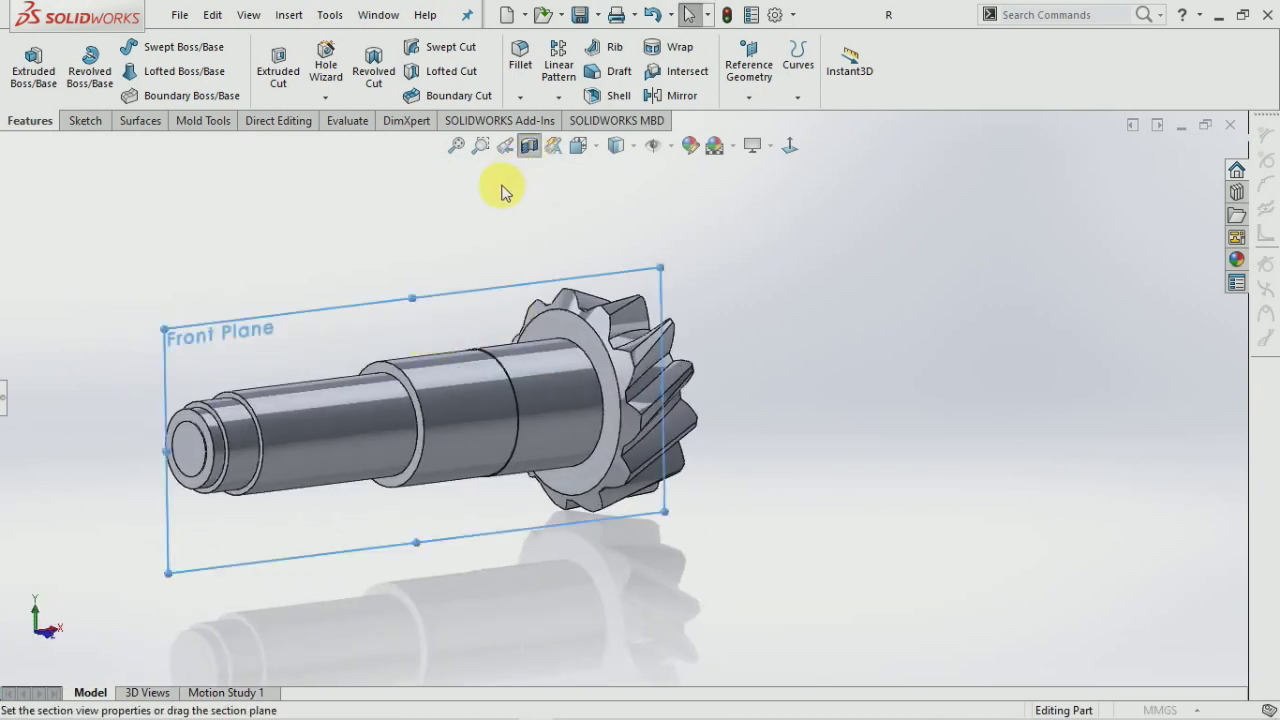
{"action": "middle_click_drag", "start_coordinate": [408, 294], "coordinate": [360, 313]}
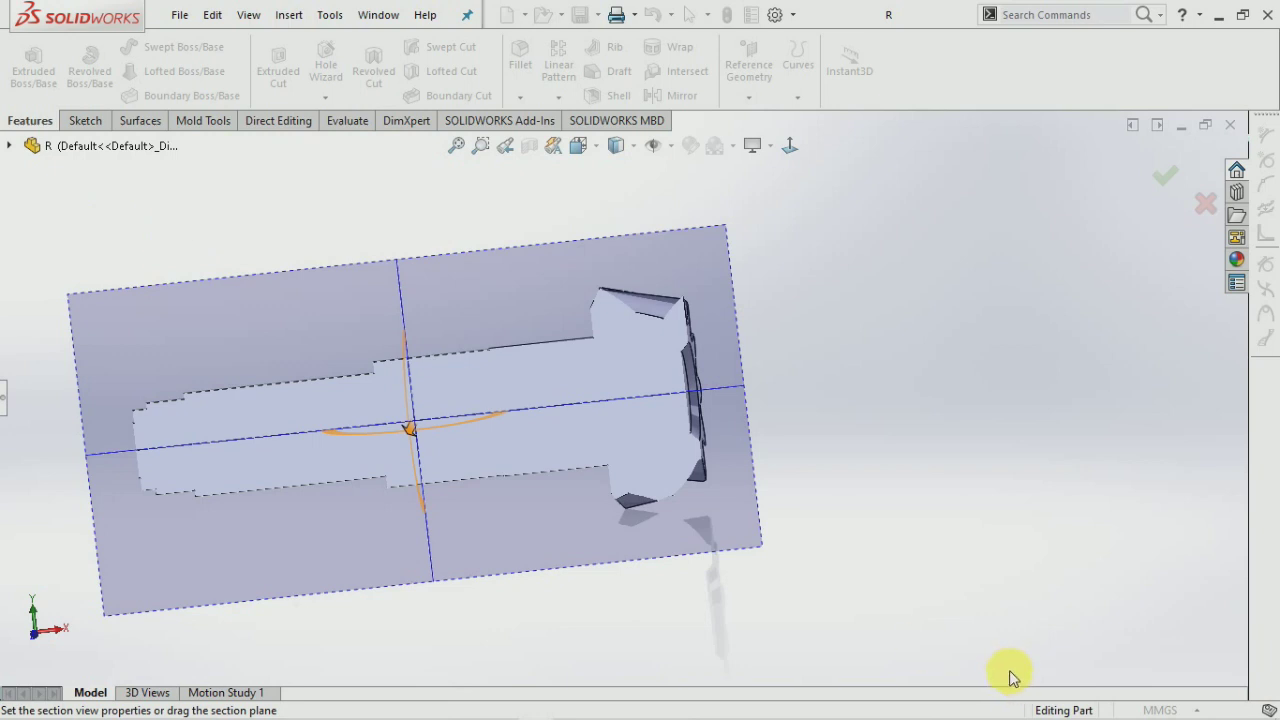
{"action": "middle_click_drag", "start_coordinate": [1010, 678], "coordinate": [468, 480]}
{"action": "mouse_move", "coordinate": [464, 475]}
{"action": "left_mouse_down"}
{"action": "mouse_move", "coordinate": [494, 500]}
{"action": "mouse_move", "coordinate": [400, 408]}
{"action": "left_mouse_up"}
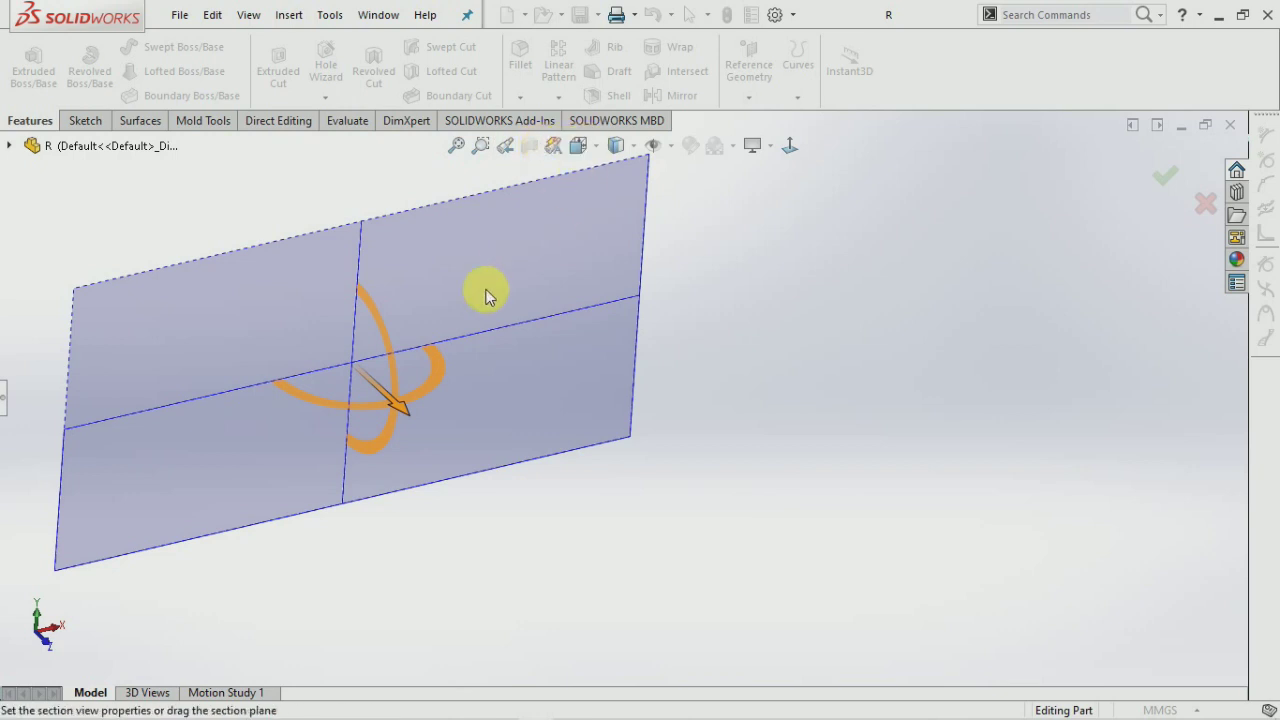
{"action": "left_click", "coordinate": [3, 400]}
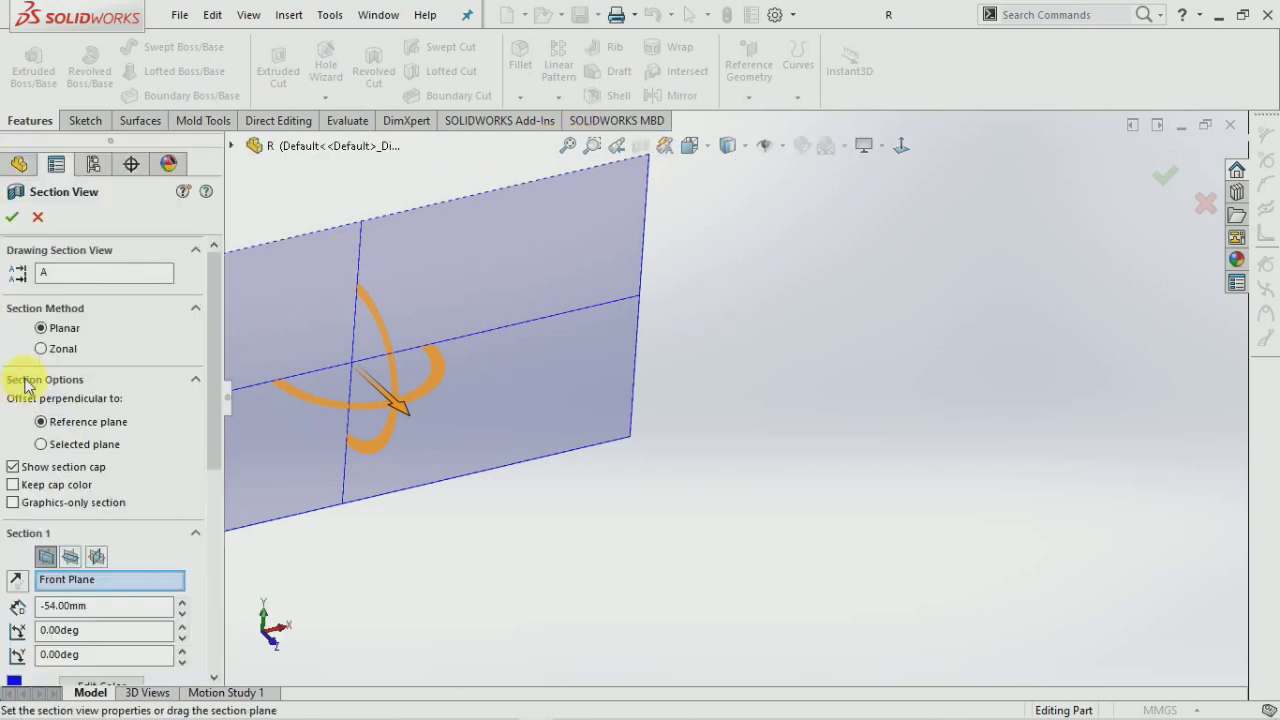
{"action": "left_click", "coordinate": [40, 218]}
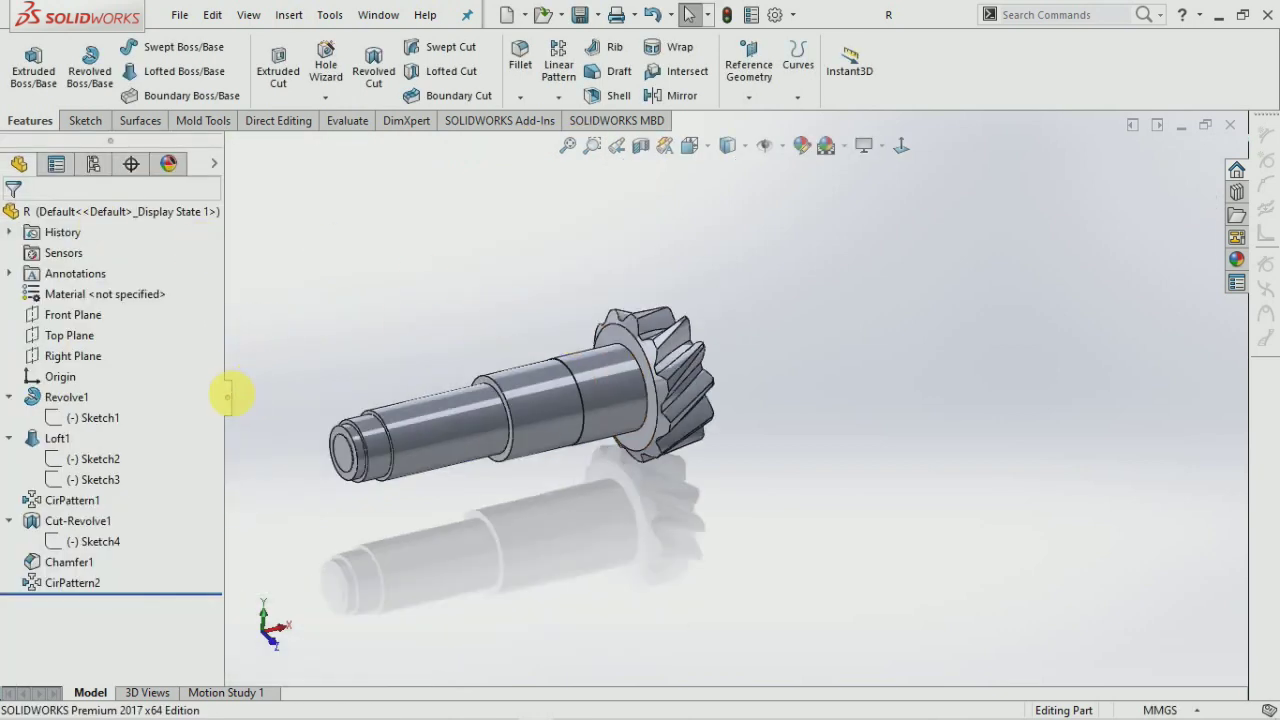
{"action": "left_click", "coordinate": [229, 397]}
Start a new document, cancel the choice, and orbit the gear shaft model again.
{"action": "mouse_move", "coordinate": [573, 345]}
{"action": "middle_mouse_down"}
{"action": "mouse_move", "coordinate": [494, 471]}
{"action": "mouse_move", "coordinate": [606, 509]}
{"action": "mouse_move", "coordinate": [928, 324]}
{"action": "middle_mouse_up"}
{"action": "left_click", "coordinate": [177, 15]}
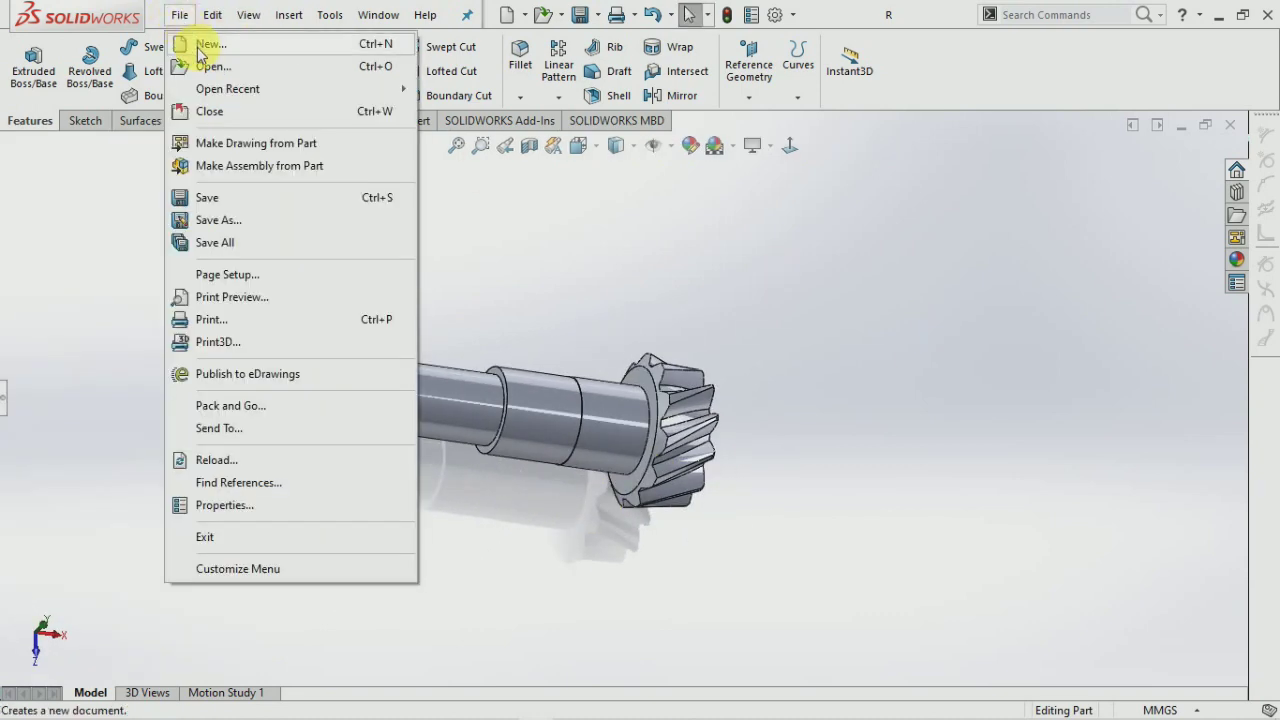
{"action": "left_click", "coordinate": [189, 43]}
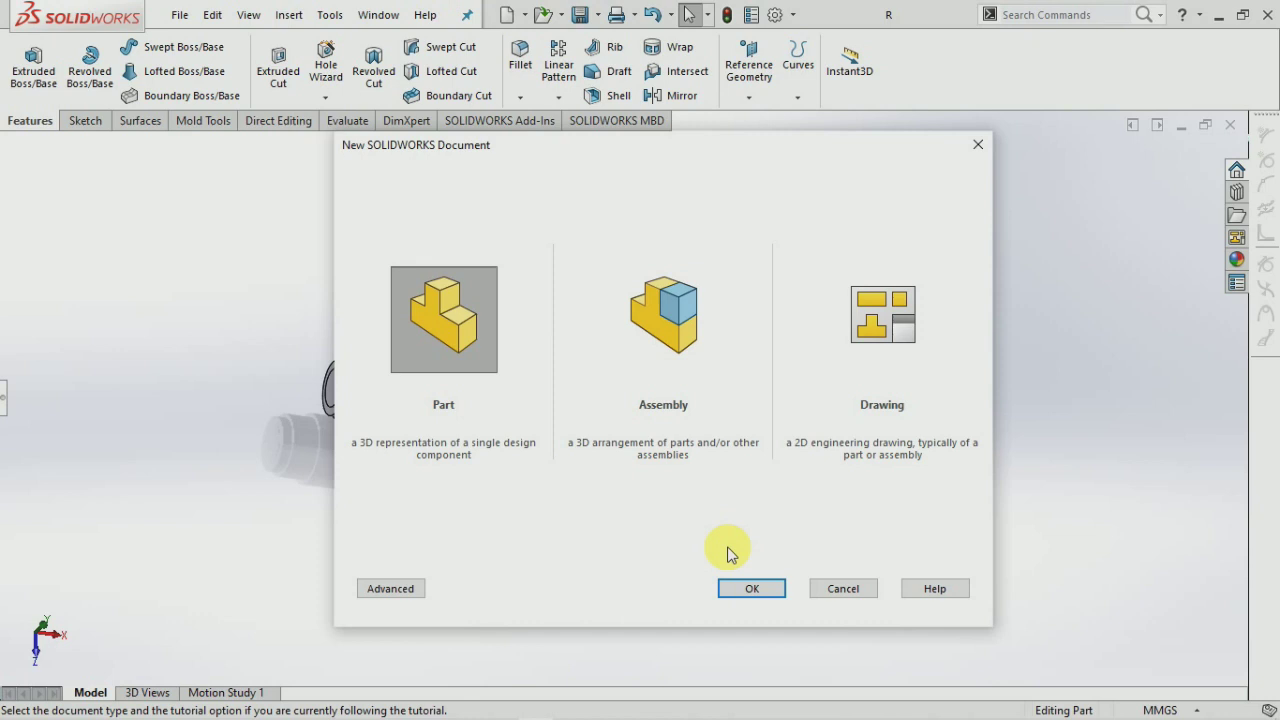
{"action": "left_click", "coordinate": [842, 588]}
{"action": "mouse_move", "coordinate": [794, 480]}
{"action": "middle_mouse_down"}
{"action": "mouse_move", "coordinate": [806, 386]}
{"action": "mouse_move", "coordinate": [757, 263]}
{"action": "mouse_move", "coordinate": [877, 309]}
{"action": "mouse_move", "coordinate": [818, 348]}
{"action": "middle_mouse_up"}
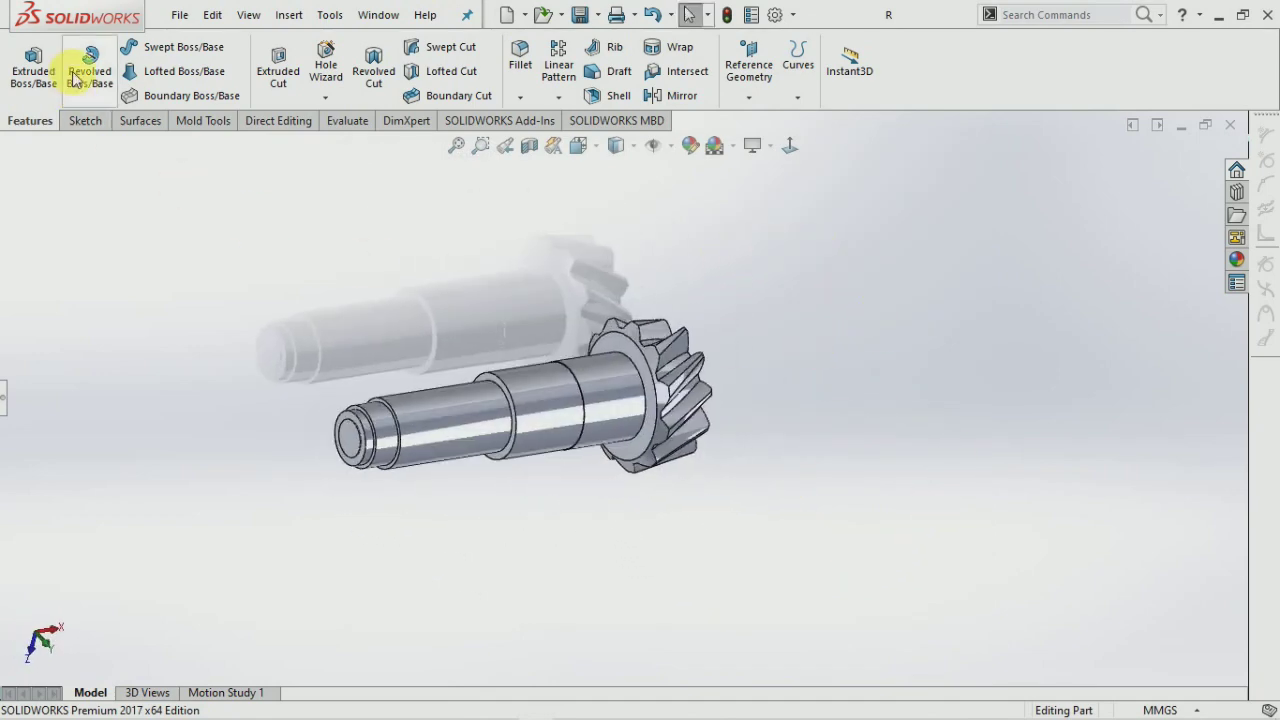
Create a new Part document and switch its unit system to MMGS.
{"action": "left_click", "coordinate": [176, 15]}
{"action": "left_click", "coordinate": [203, 44]}
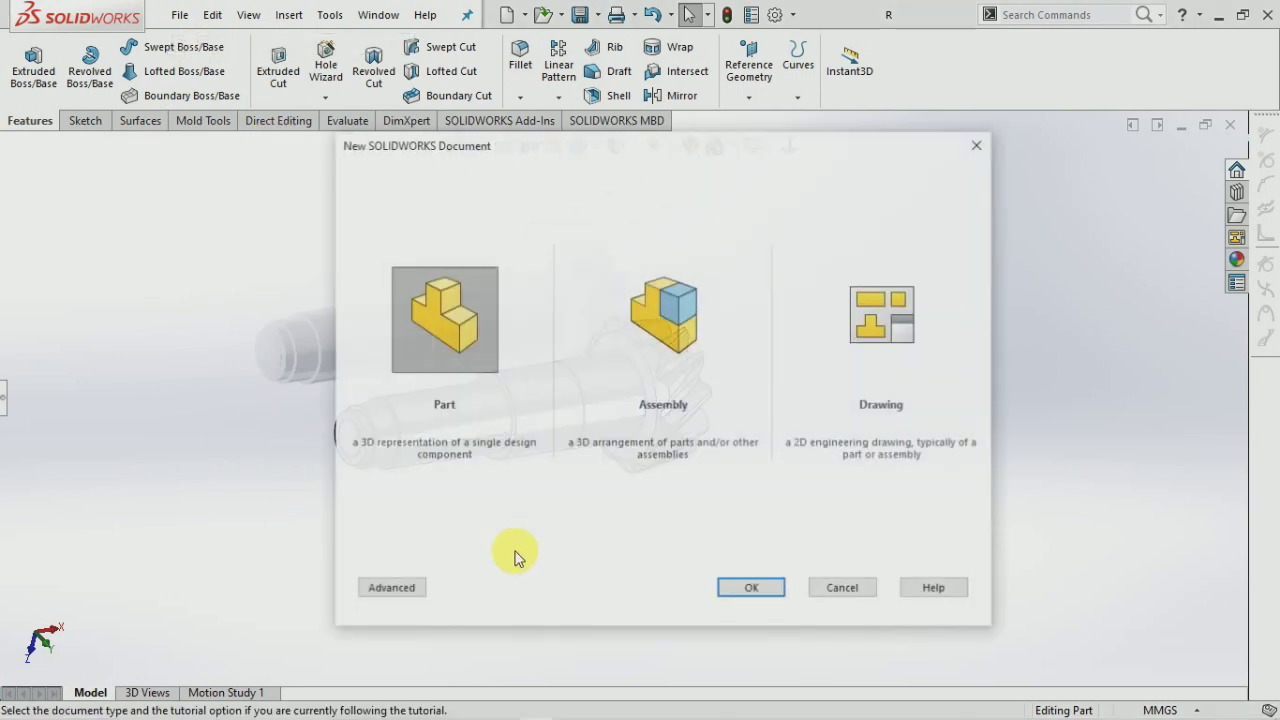
{"action": "left_click", "coordinate": [740, 588]}
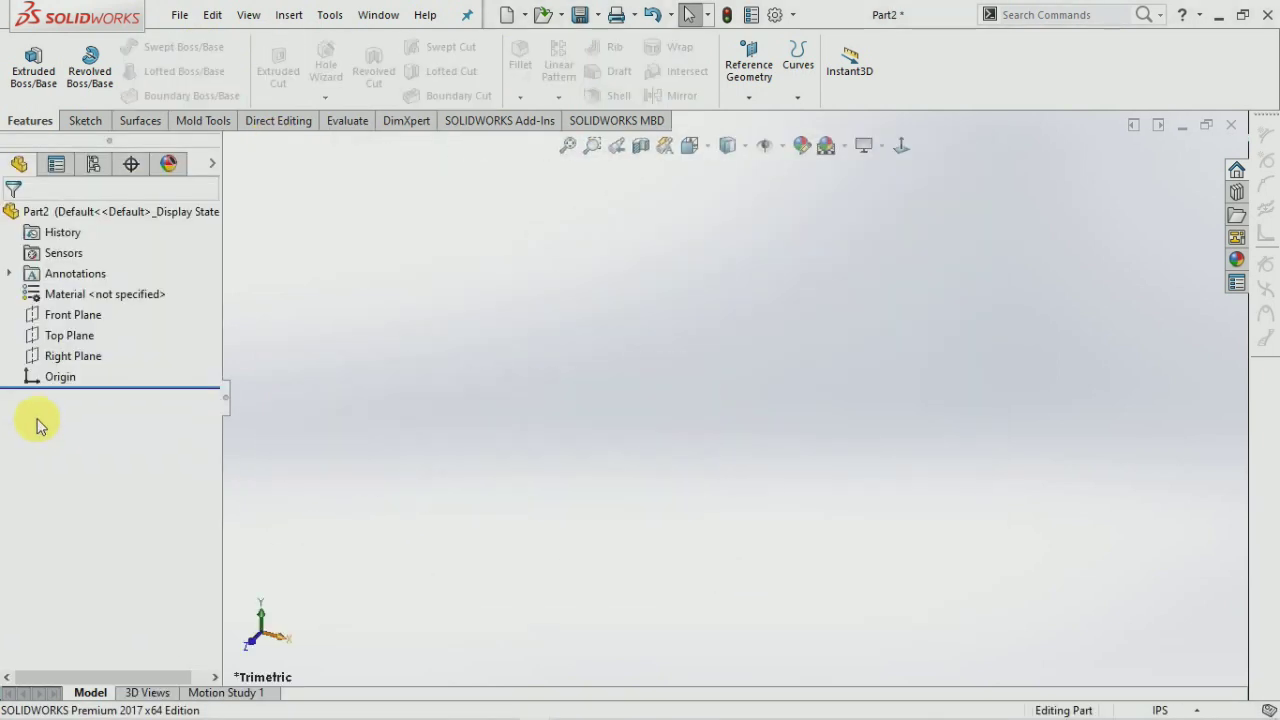
{"action": "left_click", "coordinate": [1156, 710]}
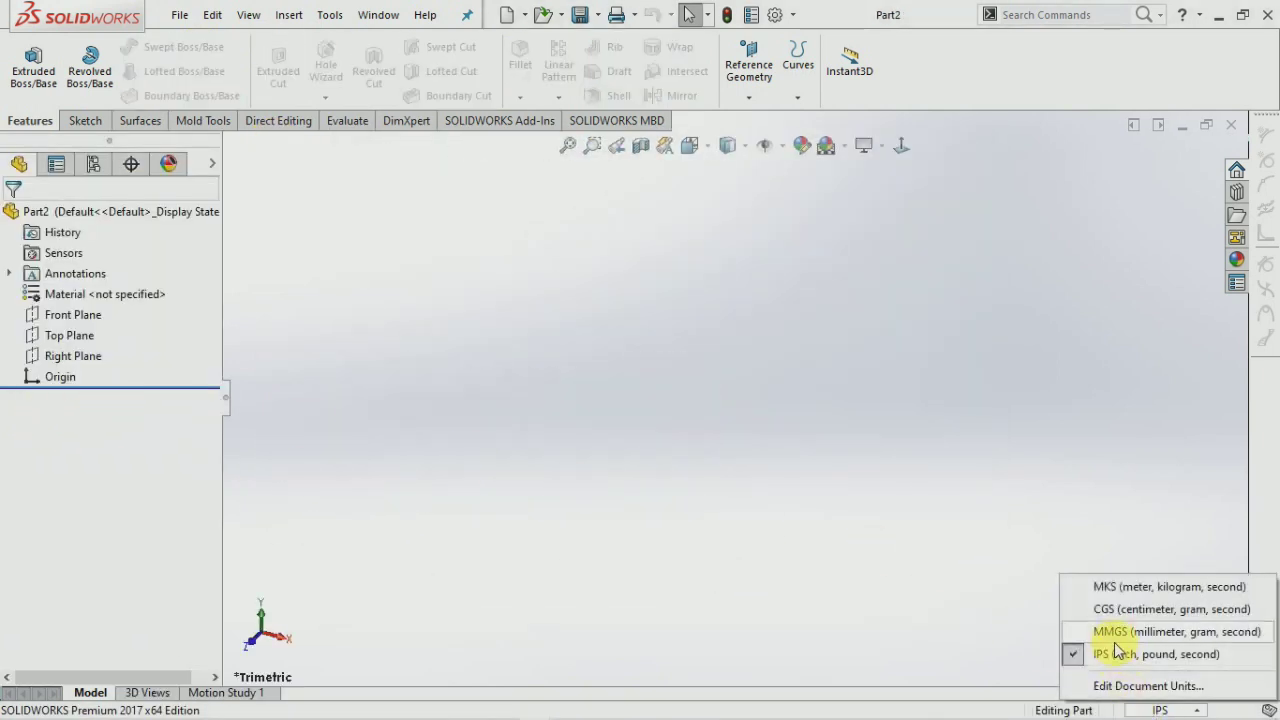
{"action": "left_click", "coordinate": [1115, 630]}
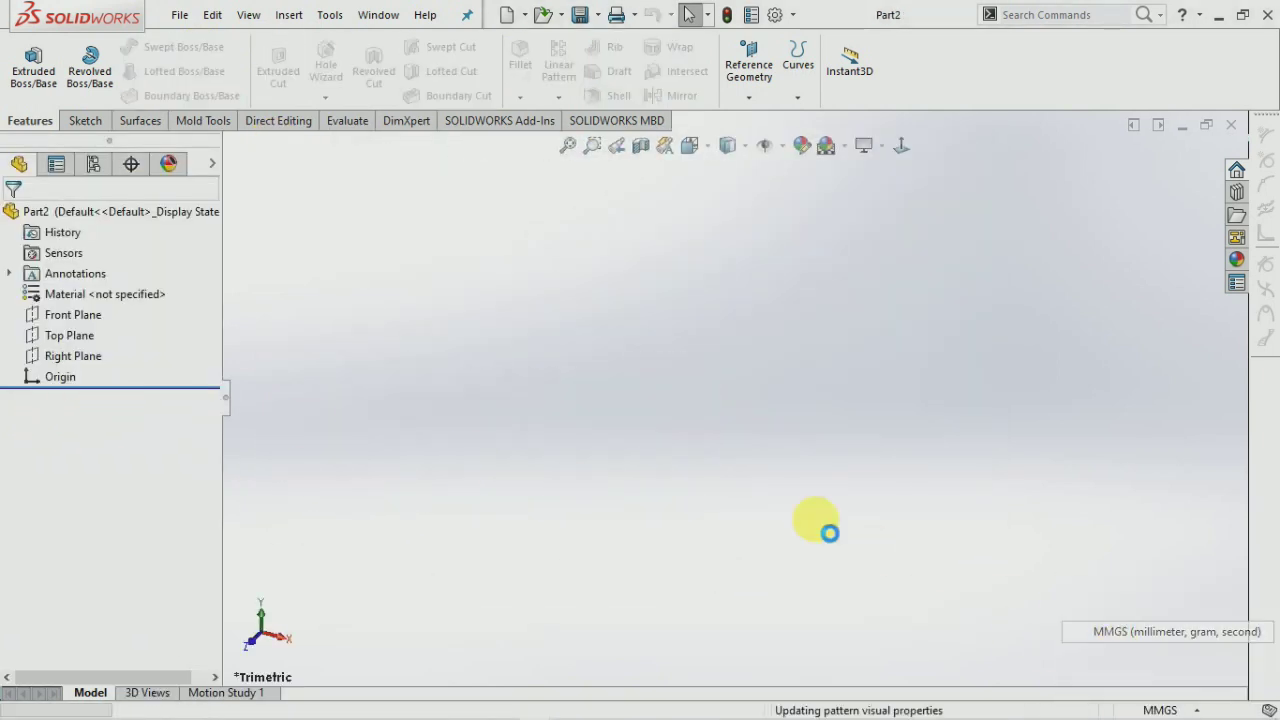
Sketch a horizontal centerline through the origin on the Front Plane.
{"action": "left_click", "coordinate": [70, 314]}
{"action": "left_click", "coordinate": [106, 289]}
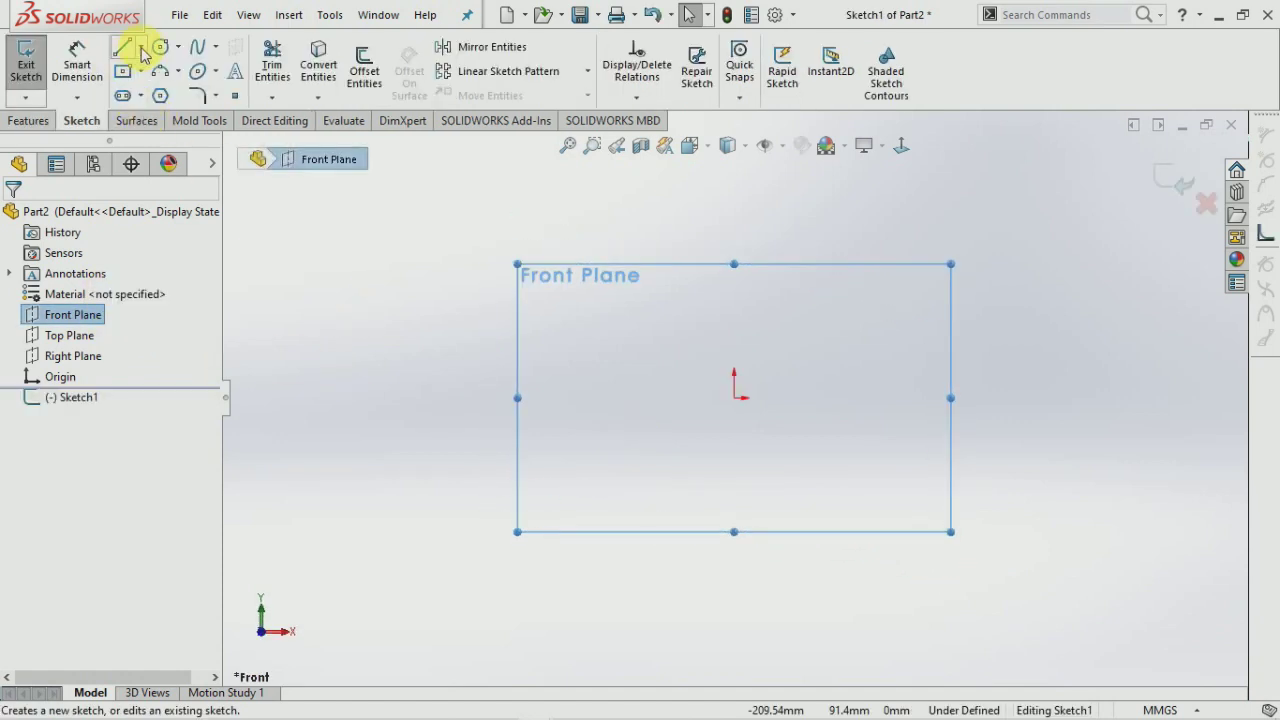
{"action": "left_click", "coordinate": [142, 48]}
{"action": "left_click", "coordinate": [160, 91]}
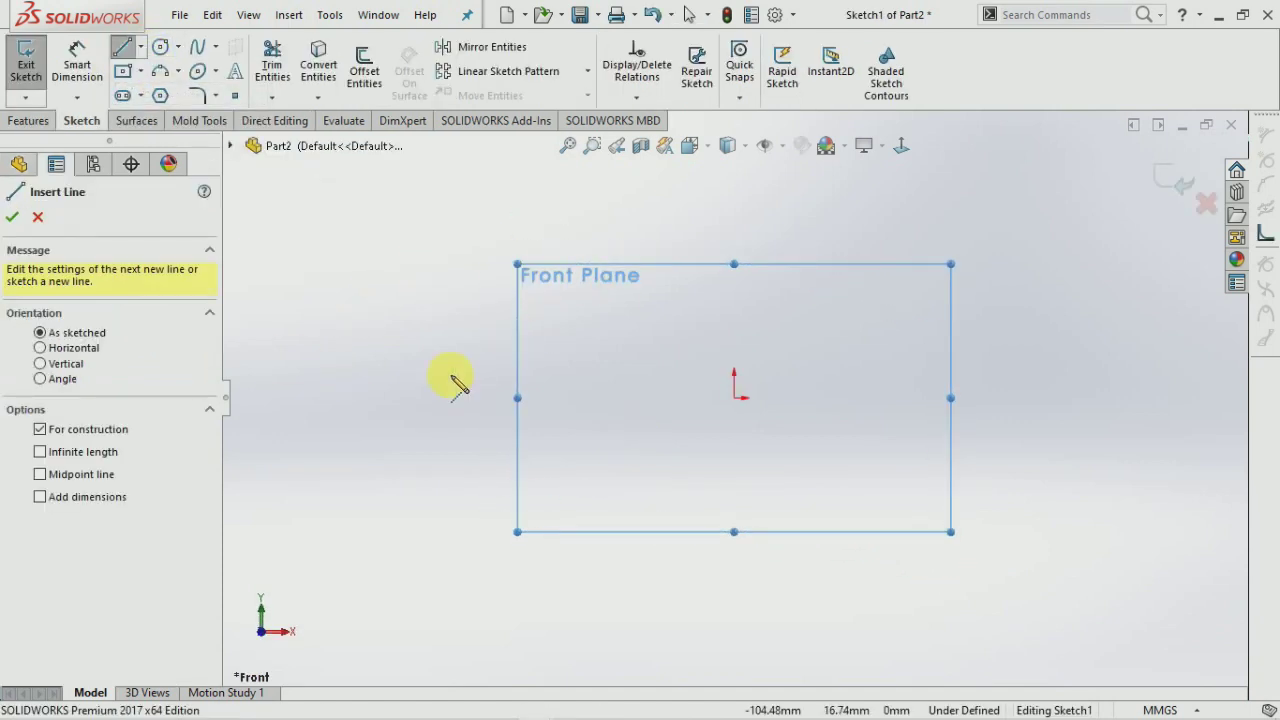
{"action": "left_click", "coordinate": [677, 410]}
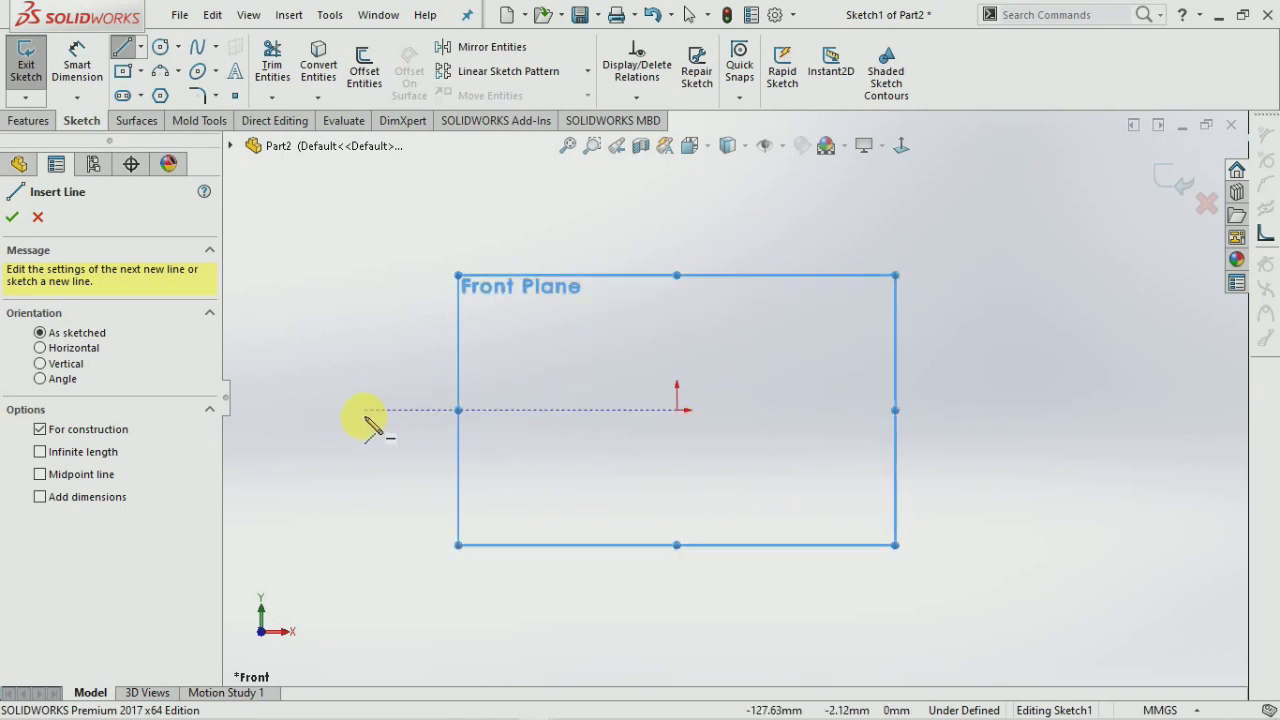
{"action": "left_click", "coordinate": [367, 410]}
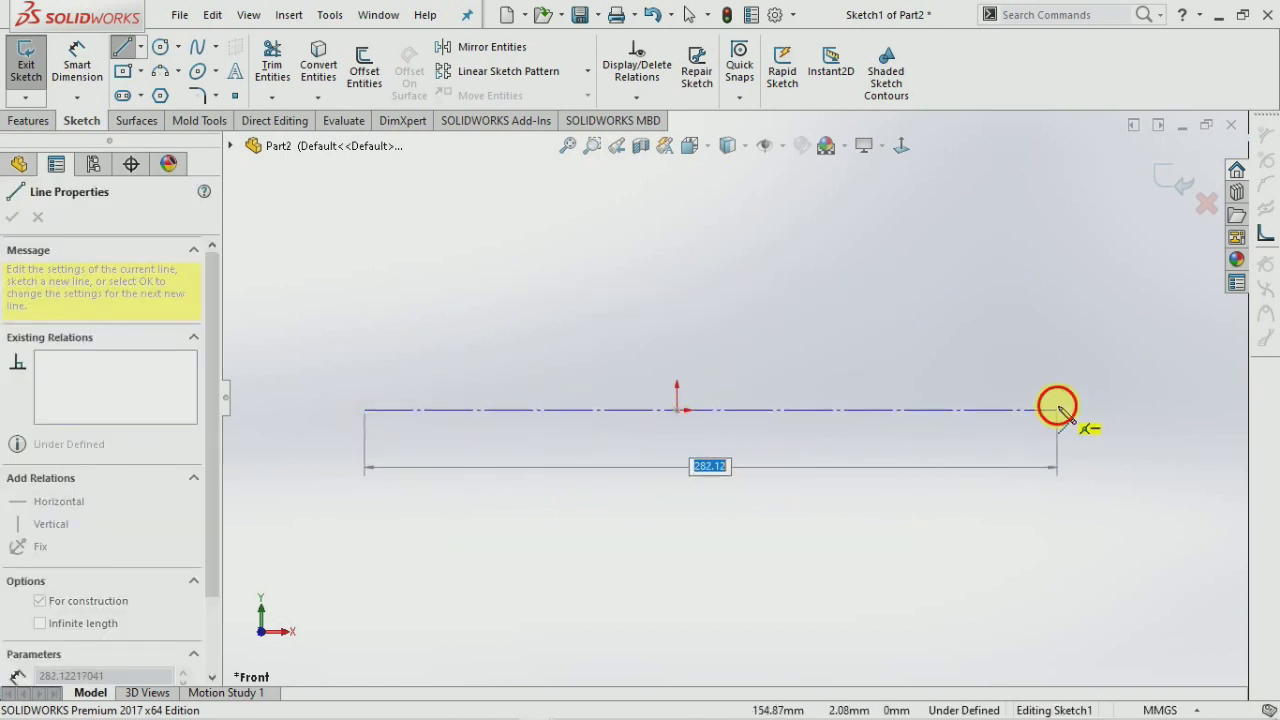
{"action": "left_click", "coordinate": [1058, 409]}
{"action": "right_click", "coordinate": [1075, 412]}
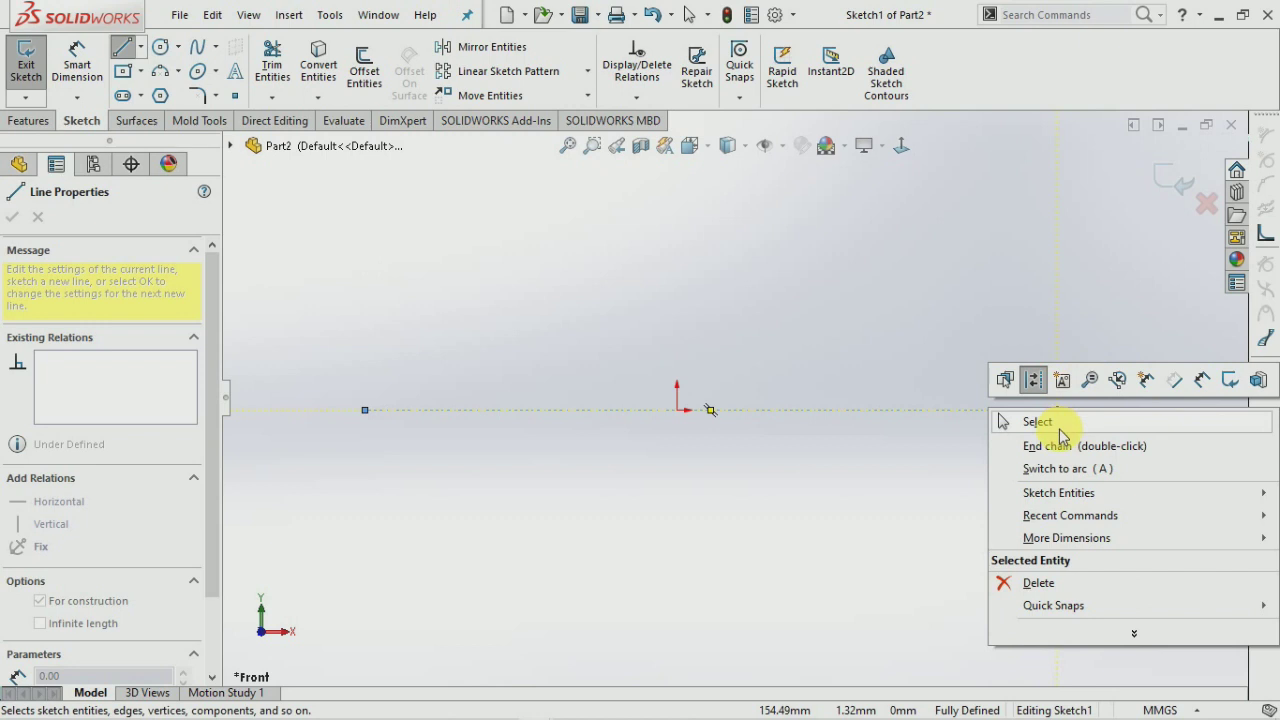
{"action": "left_click", "coordinate": [1030, 420]}
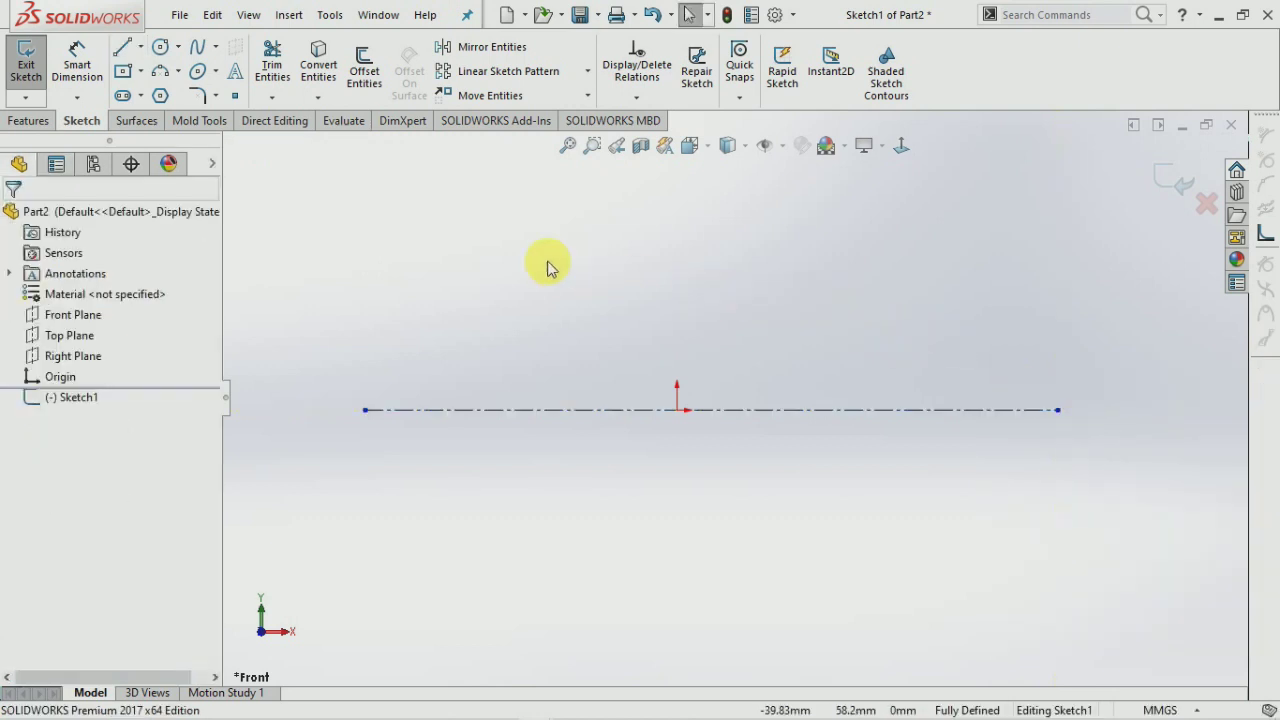
Dimension the centerline to 236.50 mm long.
{"action": "left_click", "coordinate": [77, 62]}
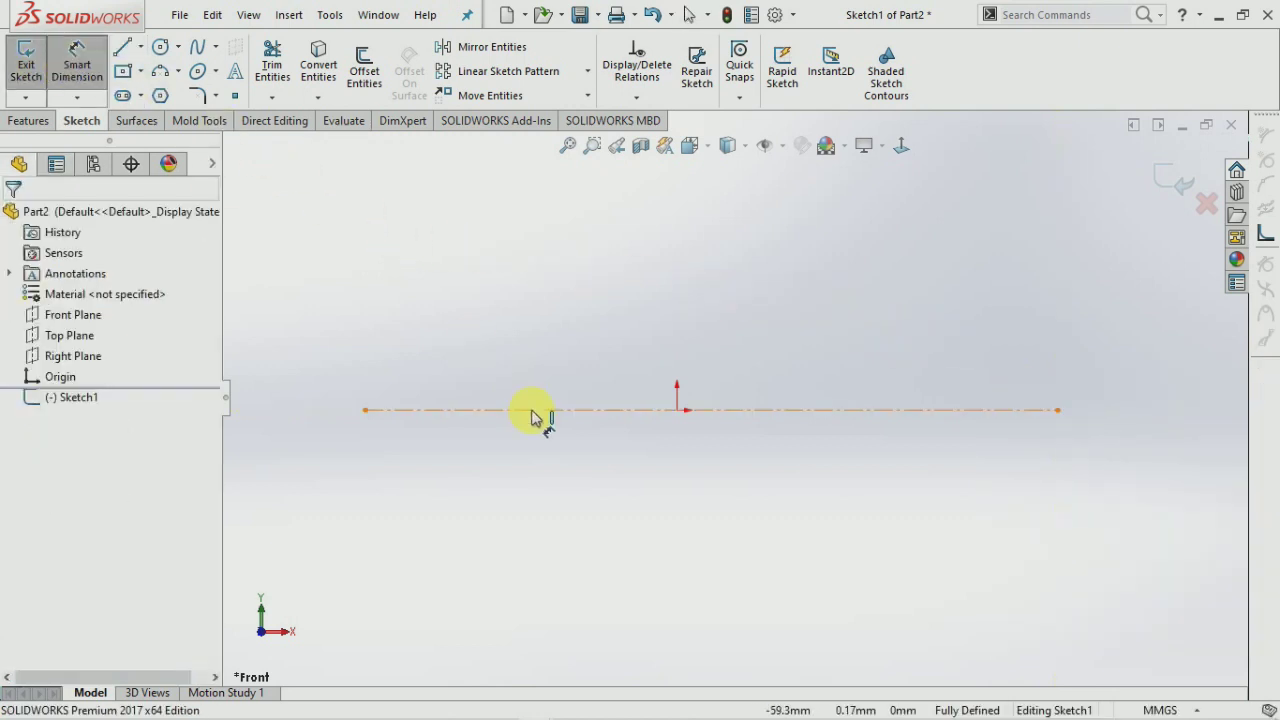
{"action": "left_click", "coordinate": [533, 412]}
{"action": "left_click", "coordinate": [535, 470]}
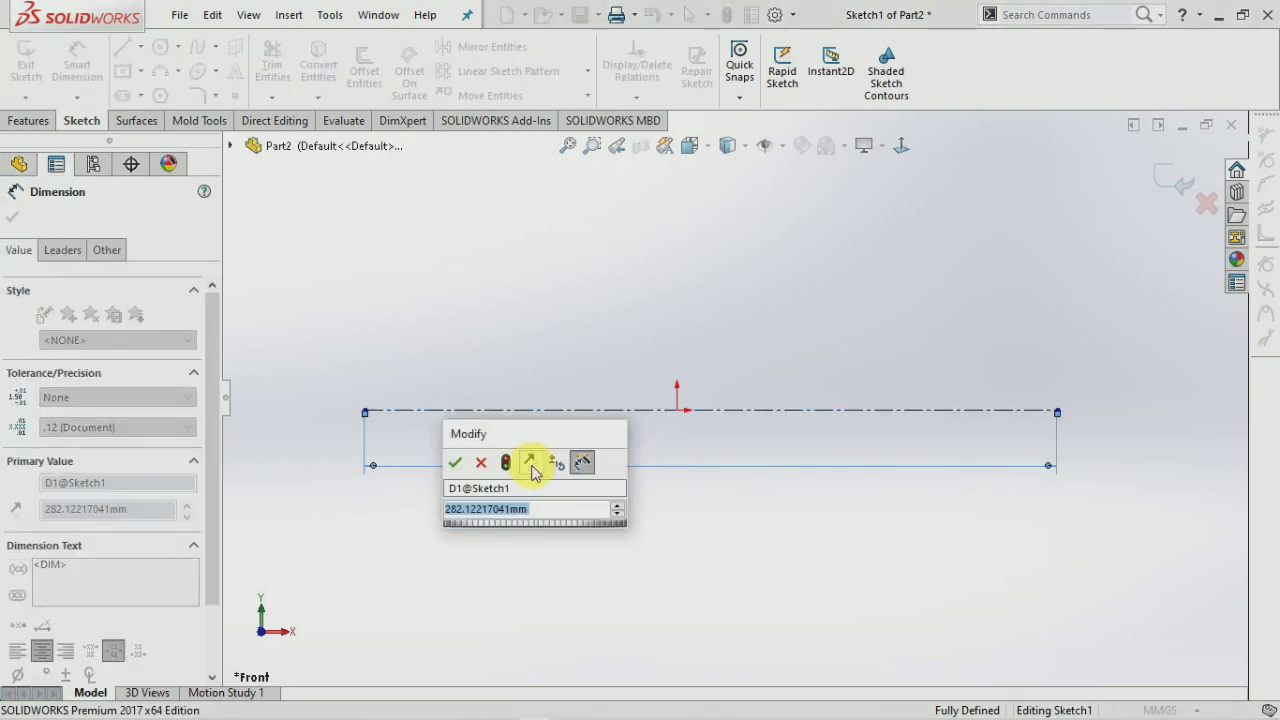
{"action": "type", "text": "3"}
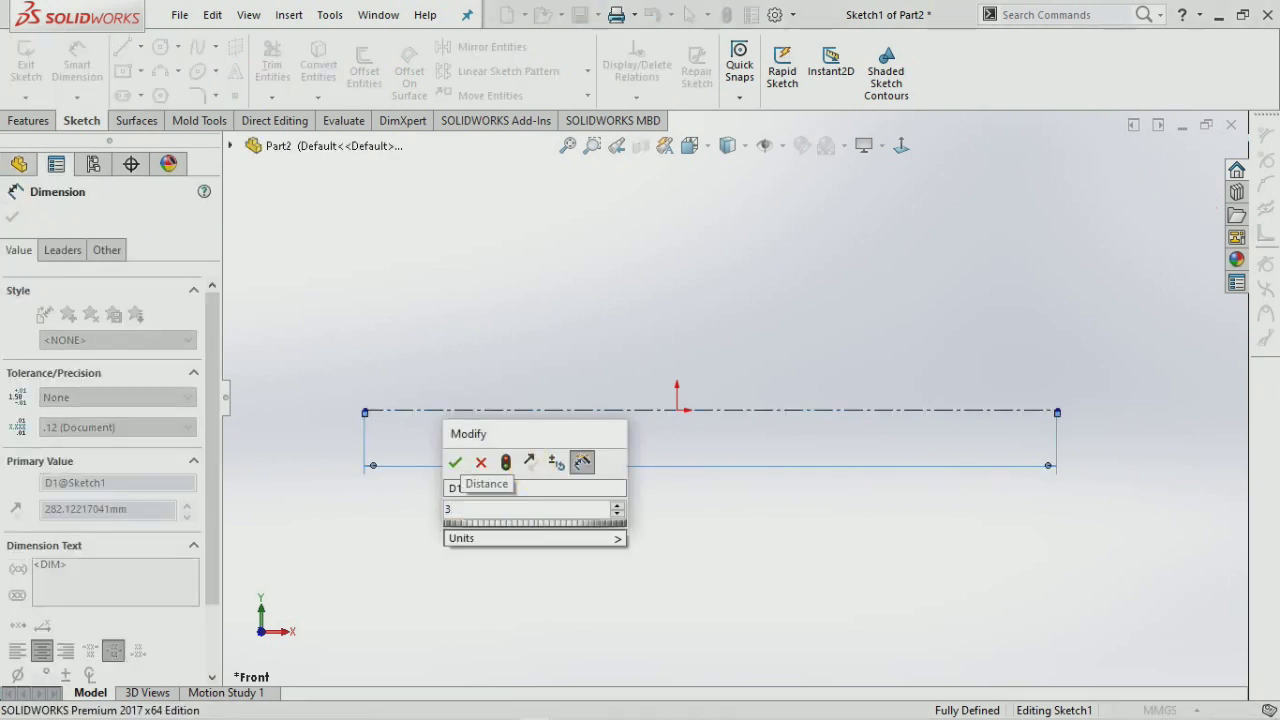
{"action": "type", "text": "236.5"}
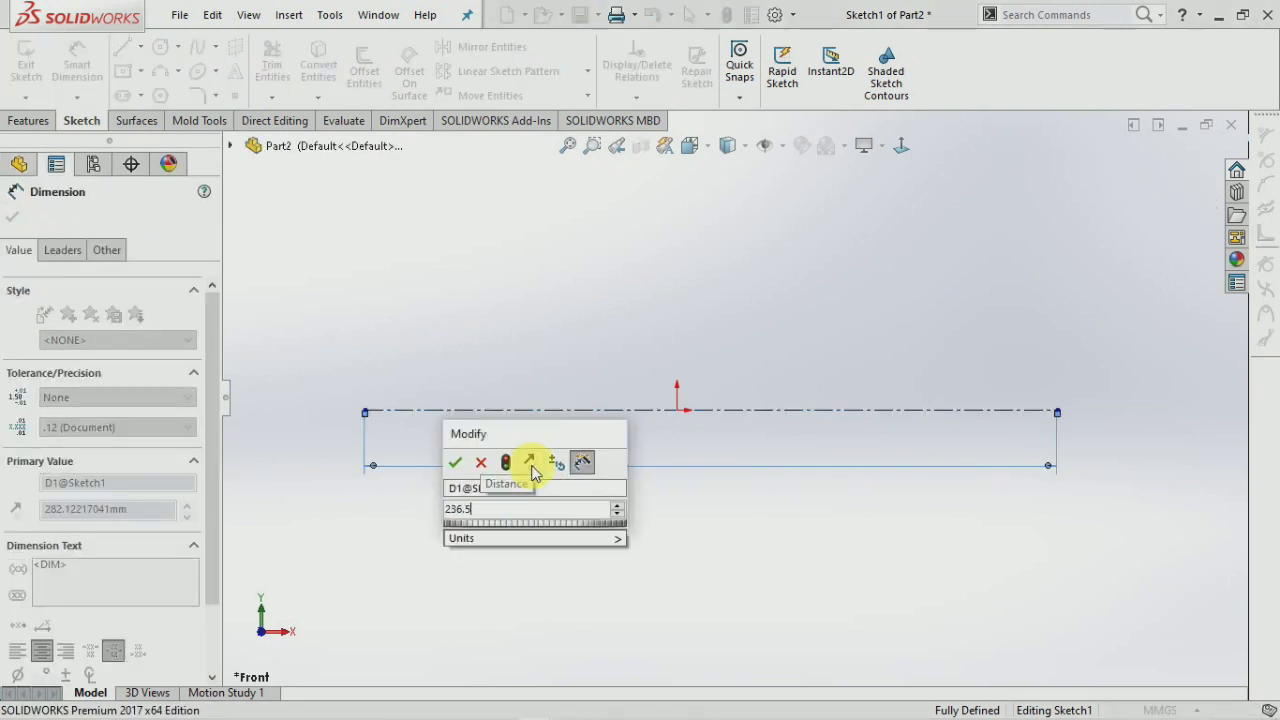
{"action": "key", "text": "Return"}
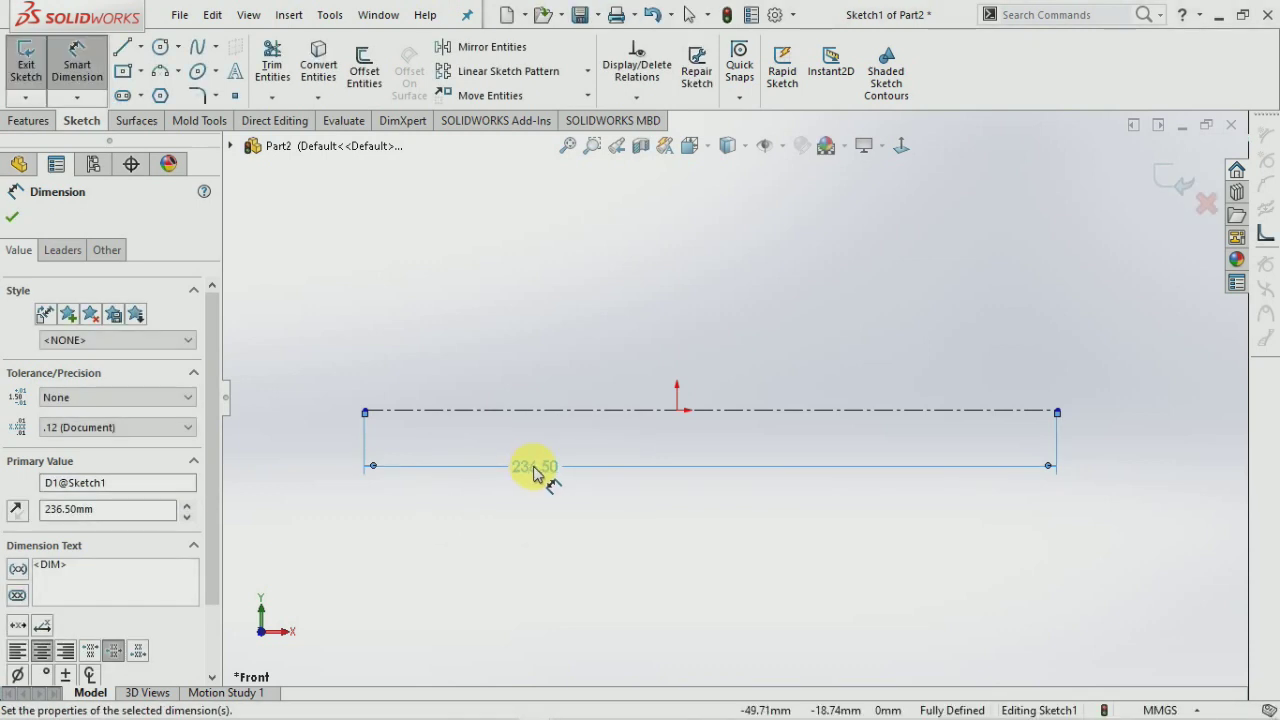
{"action": "left_click", "coordinate": [305, 210]}
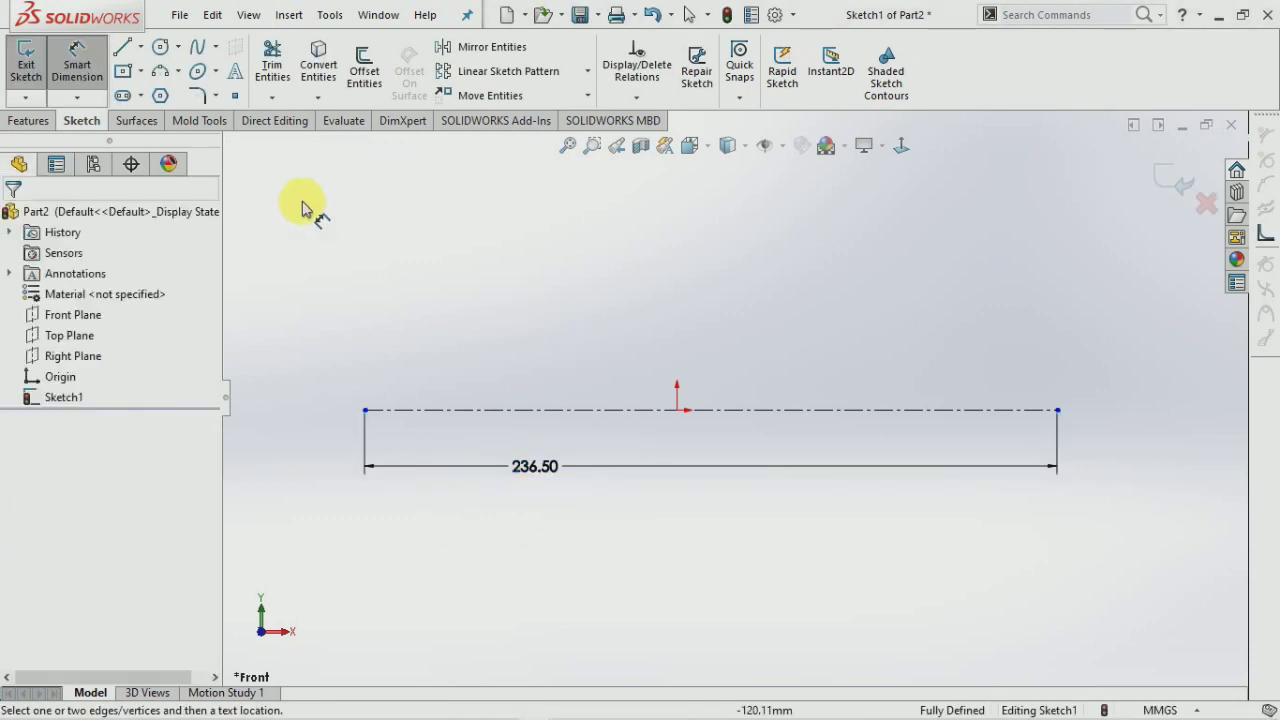
{"action": "left_click", "coordinate": [127, 58]}
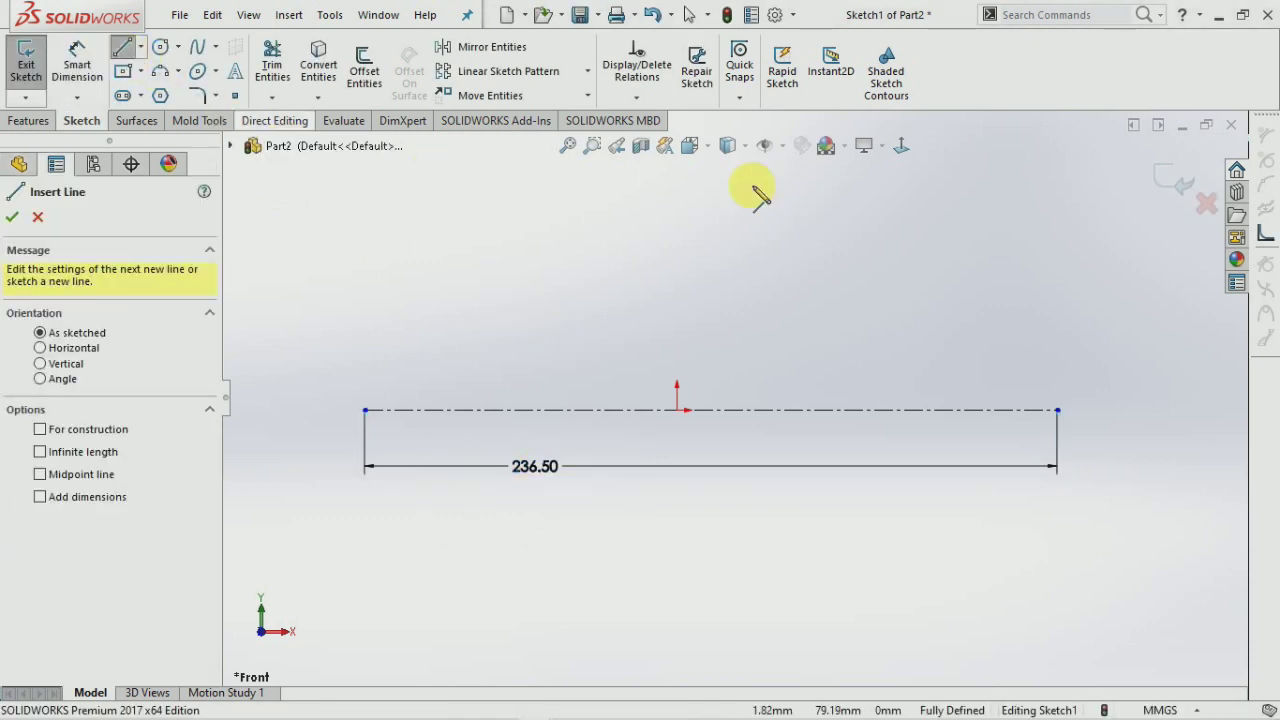
Draw the profile's right end: vertical edge, slanted edge, long slope, drop and shoulder line.
{"action": "left_click", "coordinate": [1058, 410]}
{"action": "left_click", "coordinate": [1057, 347]}
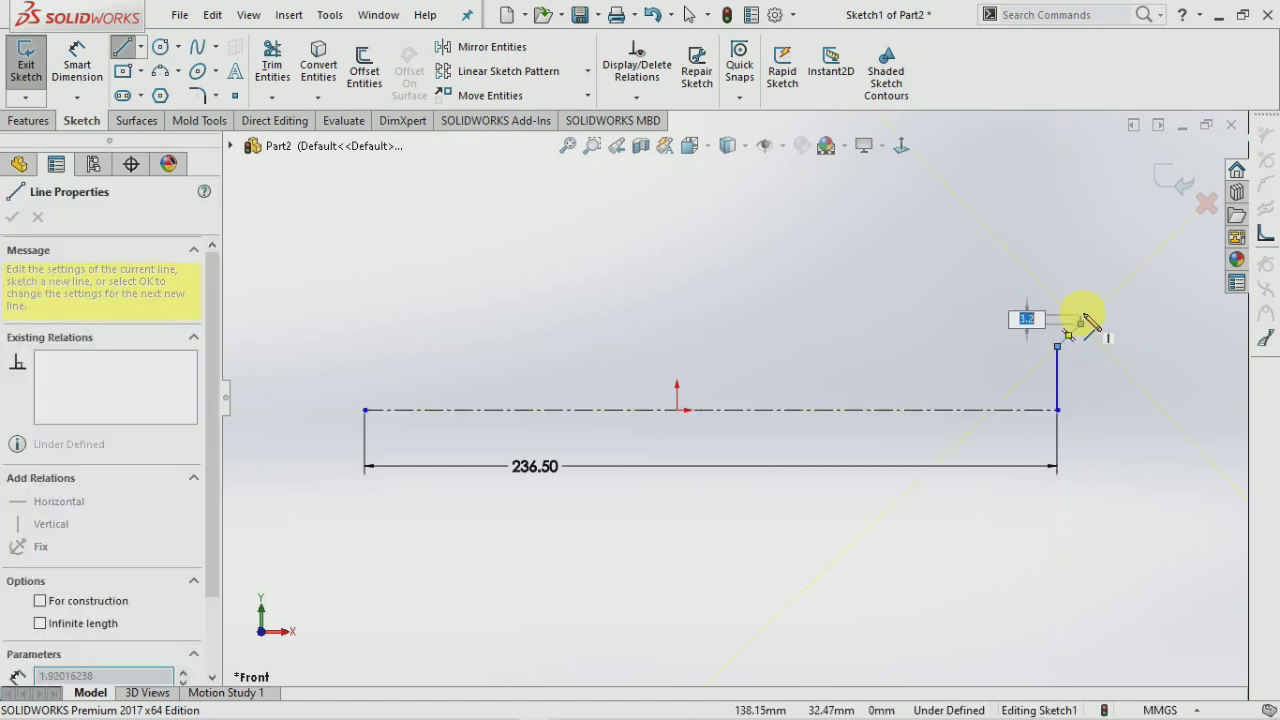
{"action": "left_click", "coordinate": [1081, 300]}
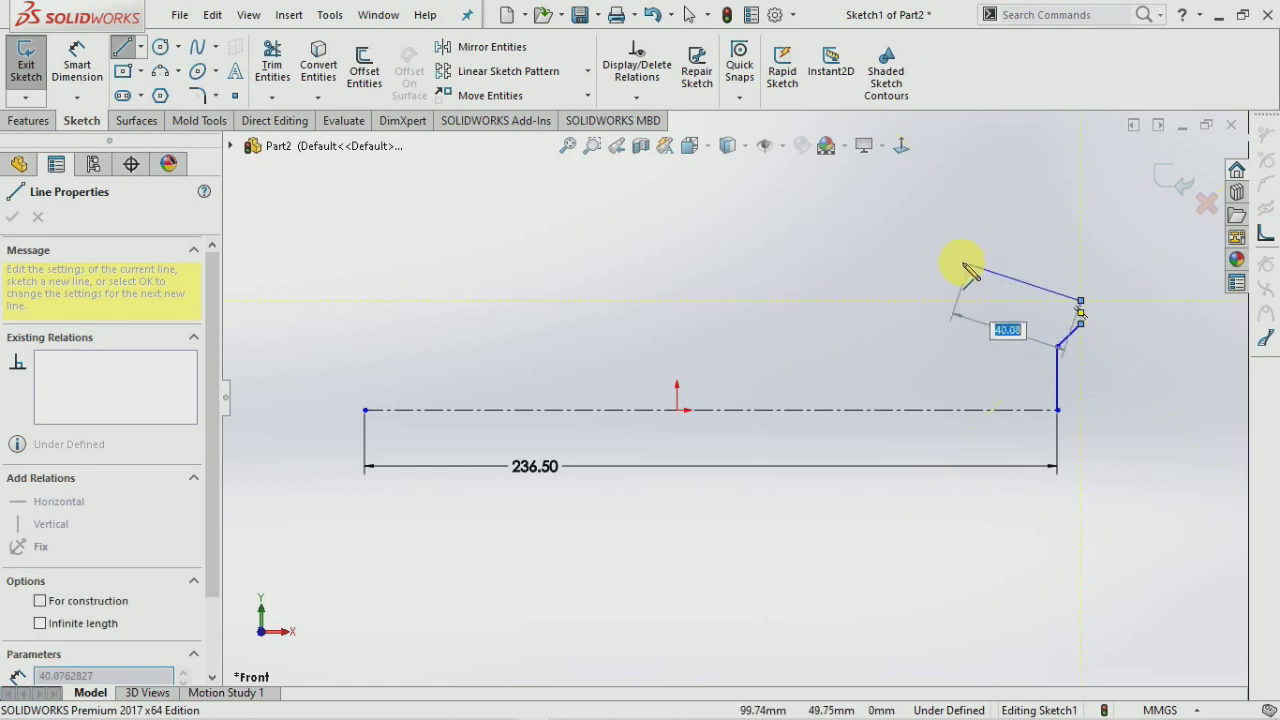
{"action": "left_click", "coordinate": [900, 245]}
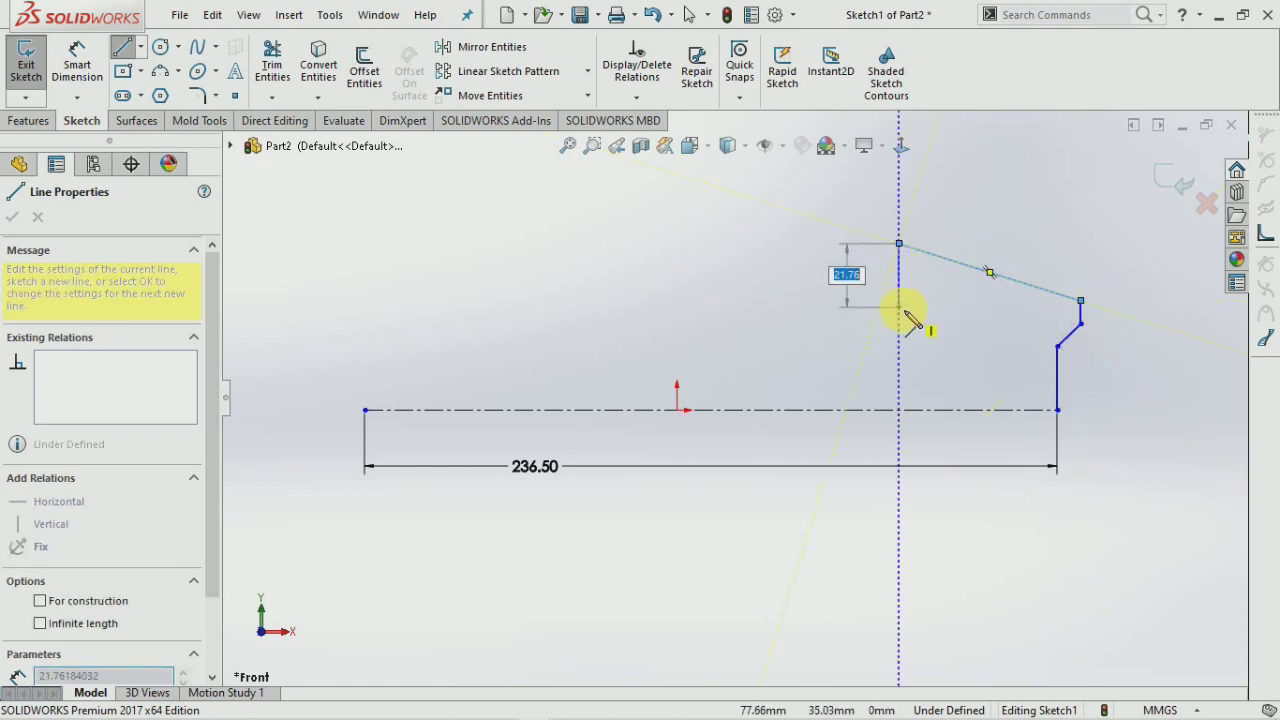
{"action": "left_click", "coordinate": [899, 312]}
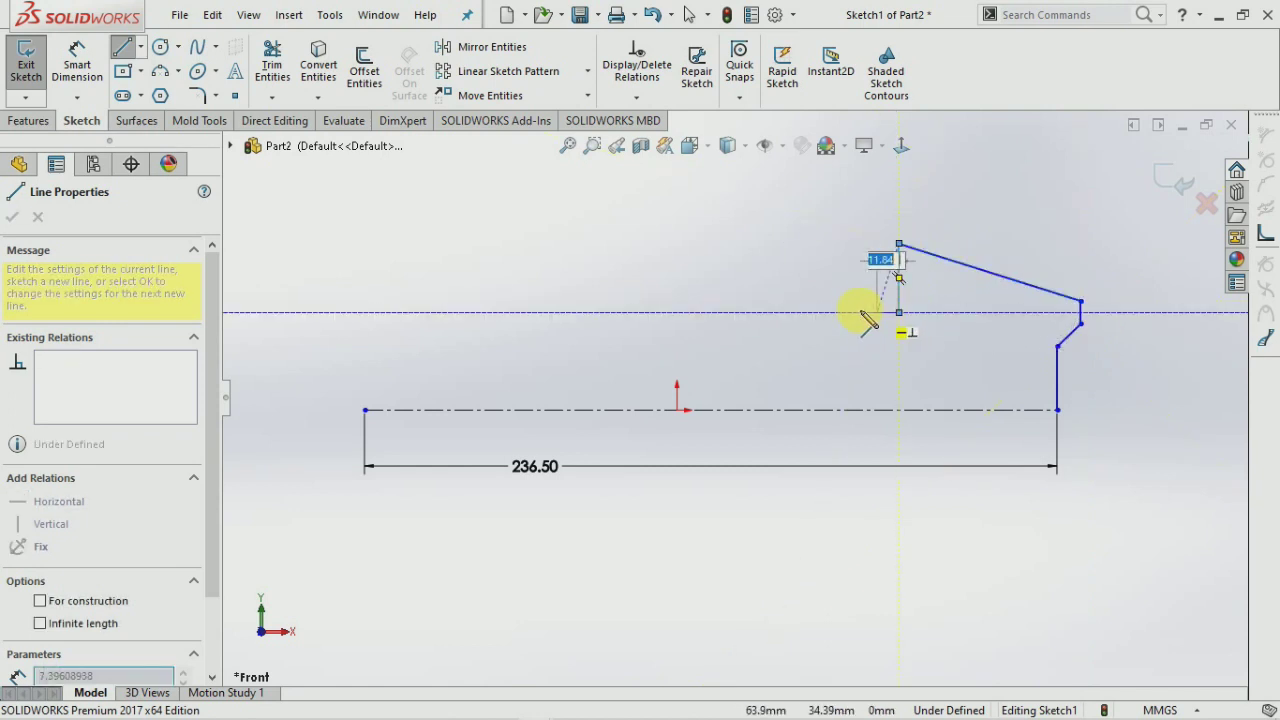
{"action": "left_click", "coordinate": [771, 313]}
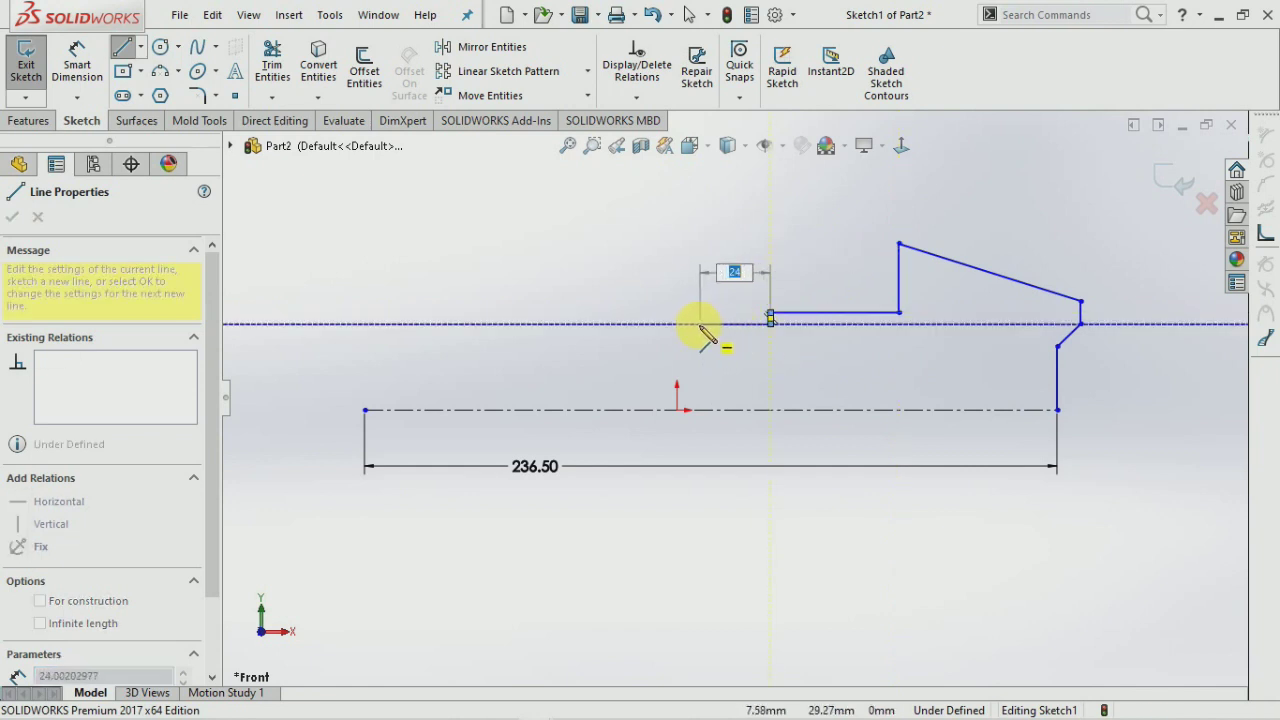
{"action": "left_click", "coordinate": [587, 323]}
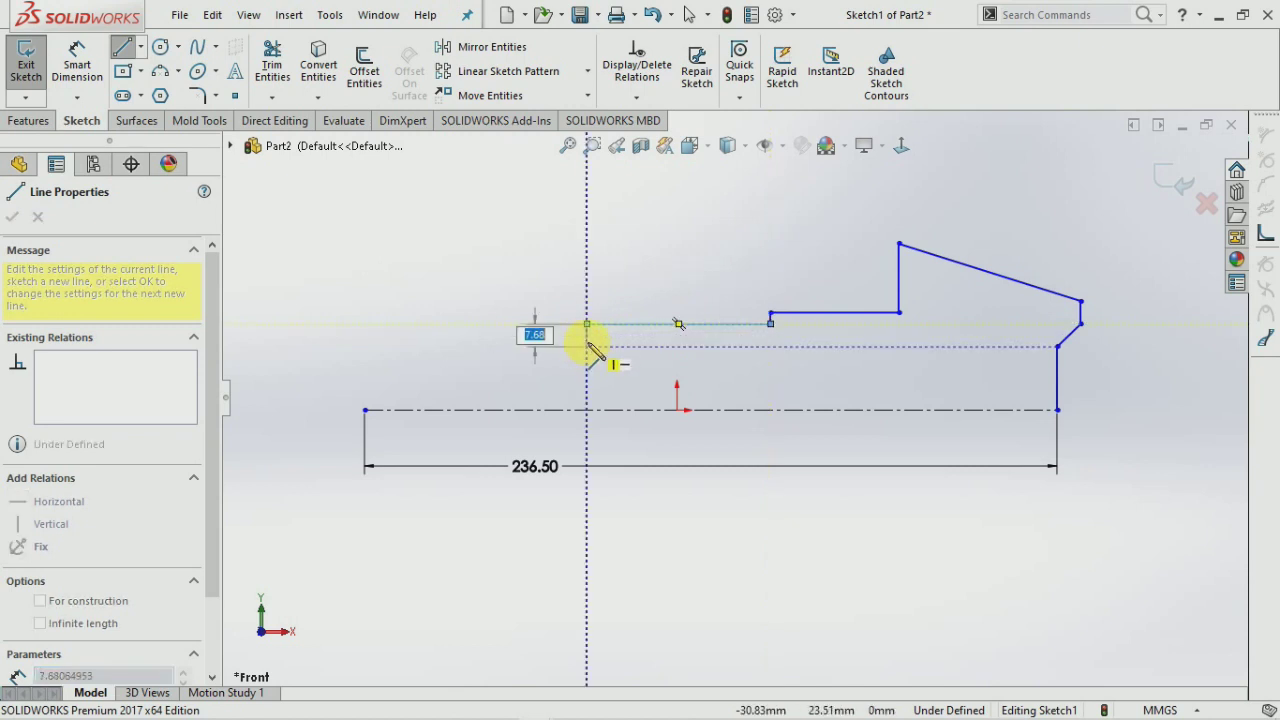
Continue the descending steps leftward, close the profile onto the centerline, and exit the Line tool.
{"action": "left_click", "coordinate": [587, 336]}
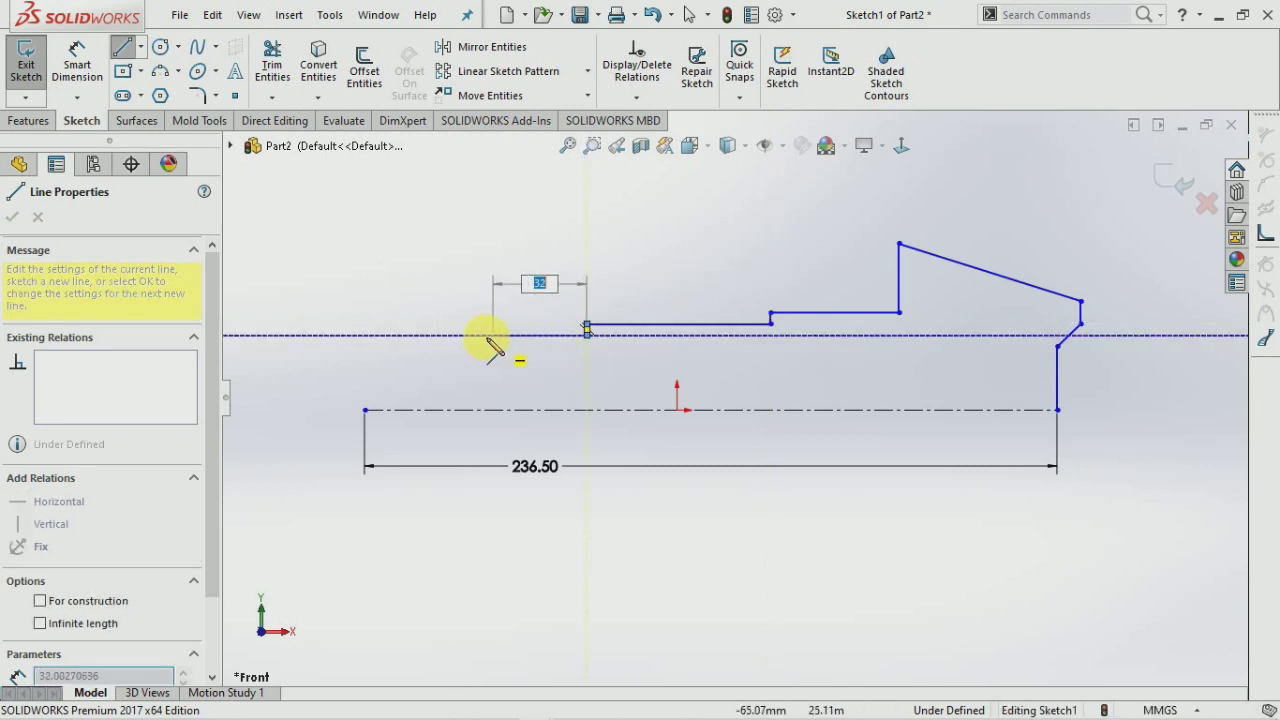
{"action": "left_click", "coordinate": [455, 335]}
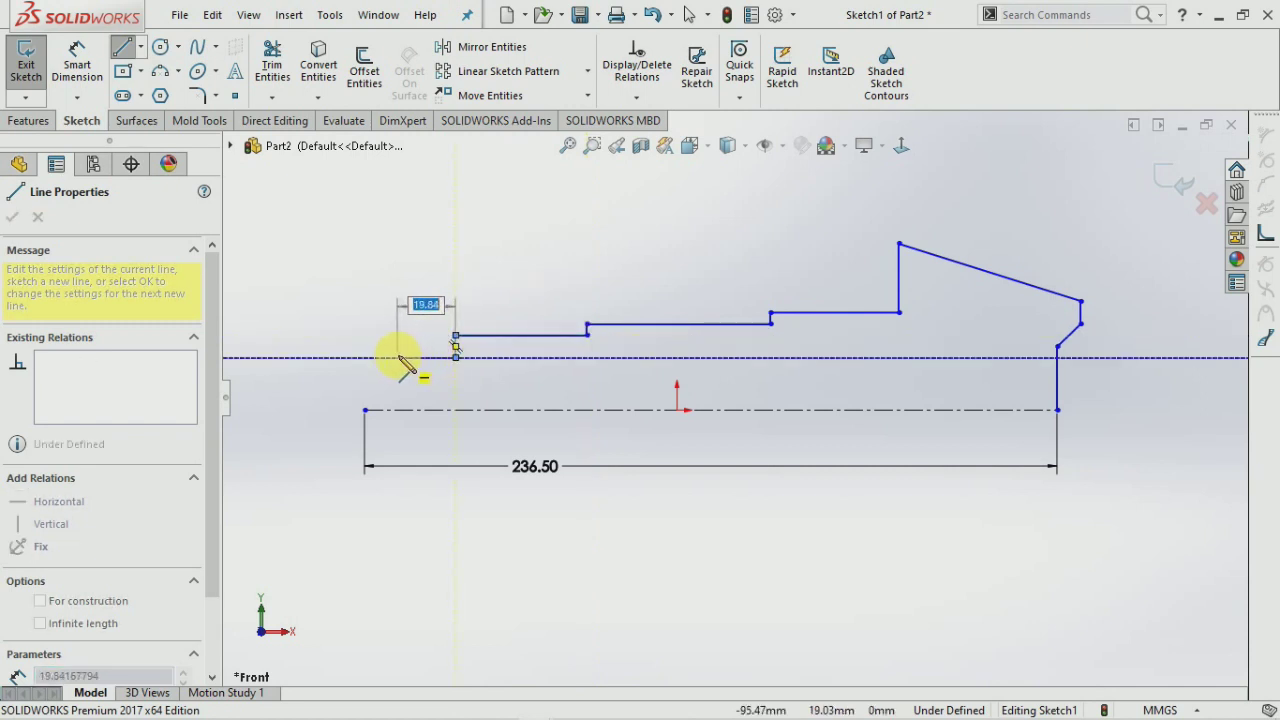
{"action": "left_click", "coordinate": [390, 357]}
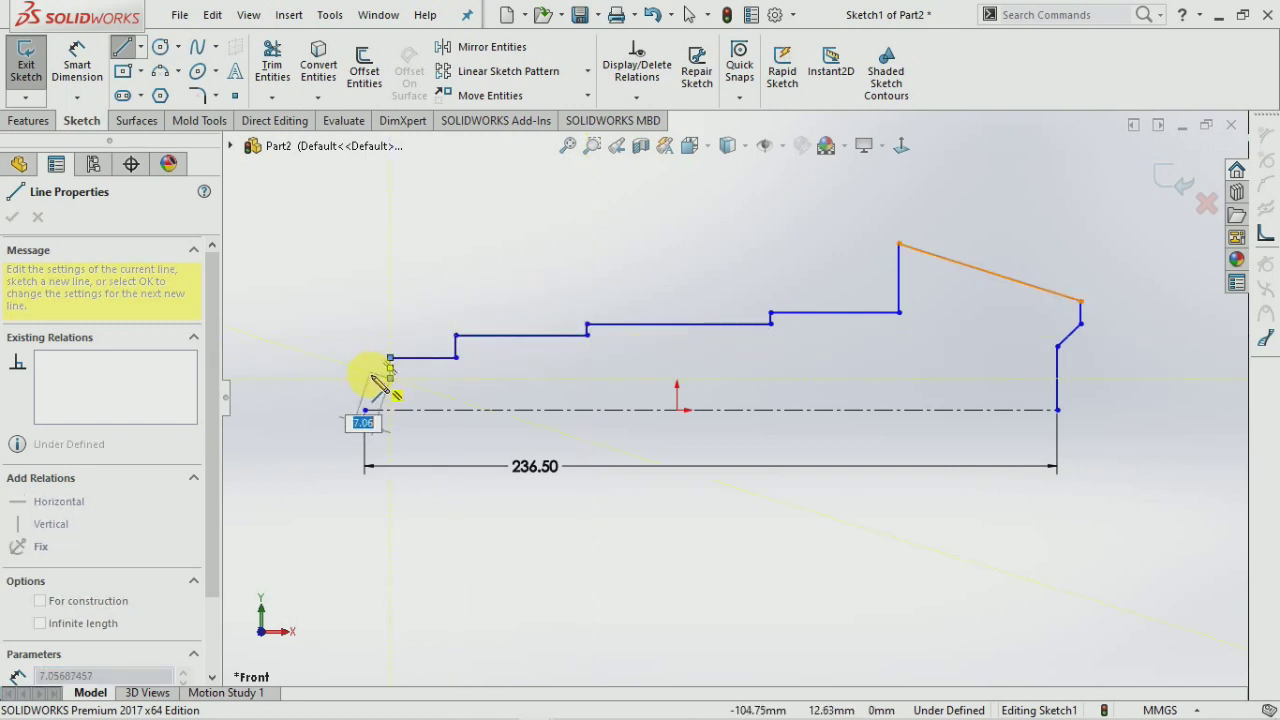
{"action": "left_click", "coordinate": [390, 378]}
{"action": "left_click", "coordinate": [372, 378]}
{"action": "left_click", "coordinate": [365, 410]}
{"action": "right_click", "coordinate": [366, 414]}
{"action": "left_click", "coordinate": [499, 431]}
{"action": "scroll", "coordinate": [826, 397], "scroll_direction": "up", "scroll_amount": 3}
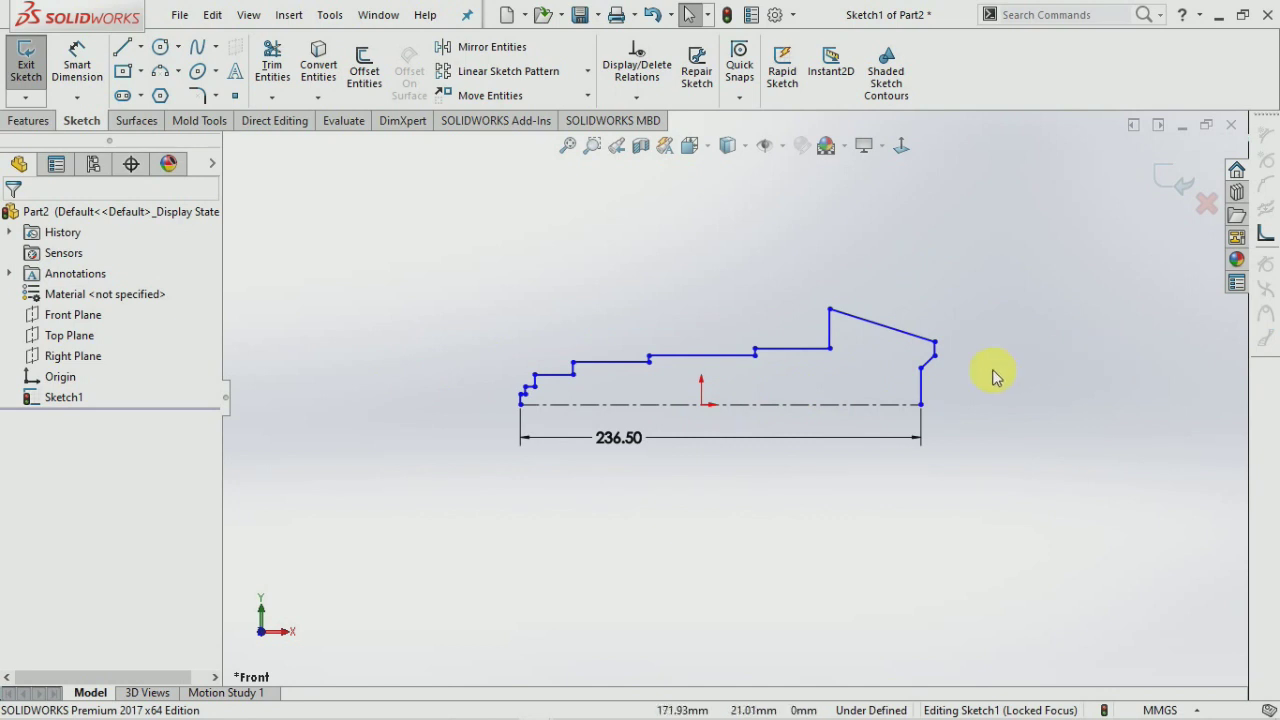
{"action": "scroll", "coordinate": [995, 375], "scroll_direction": "down", "scroll_amount": 2}
{"action": "left_click", "coordinate": [70, 78]}
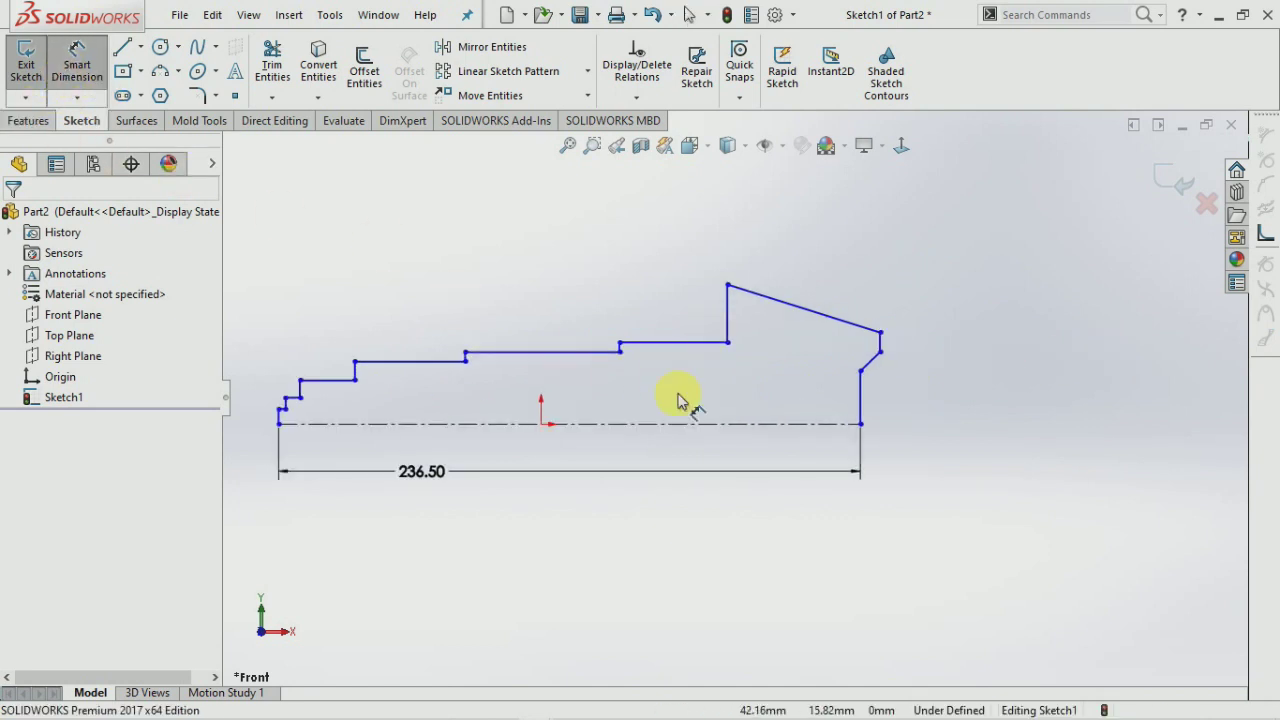
Dimension the right-end vertical line to 17.5 and its height from the centerline to 21.25.
{"action": "left_click", "coordinate": [862, 400]}
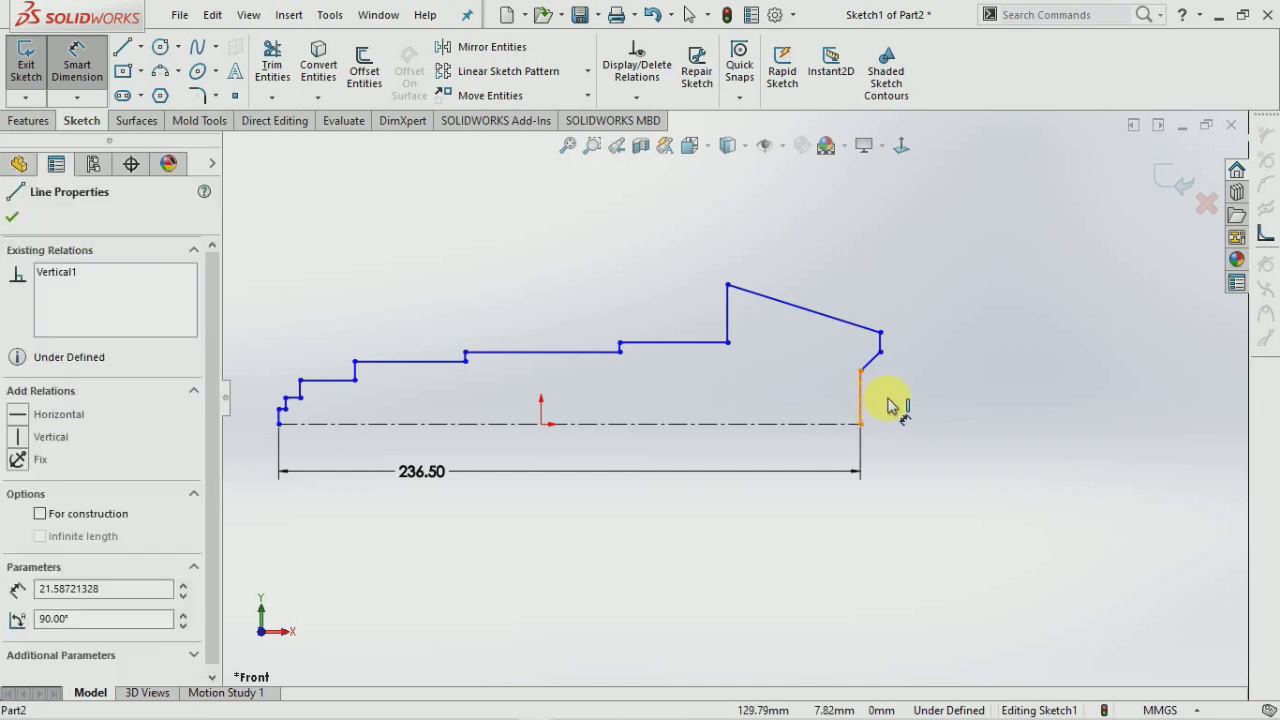
{"action": "left_click", "coordinate": [886, 410]}
{"action": "type", "text": "17.5"}
{"action": "key", "text": "Return"}
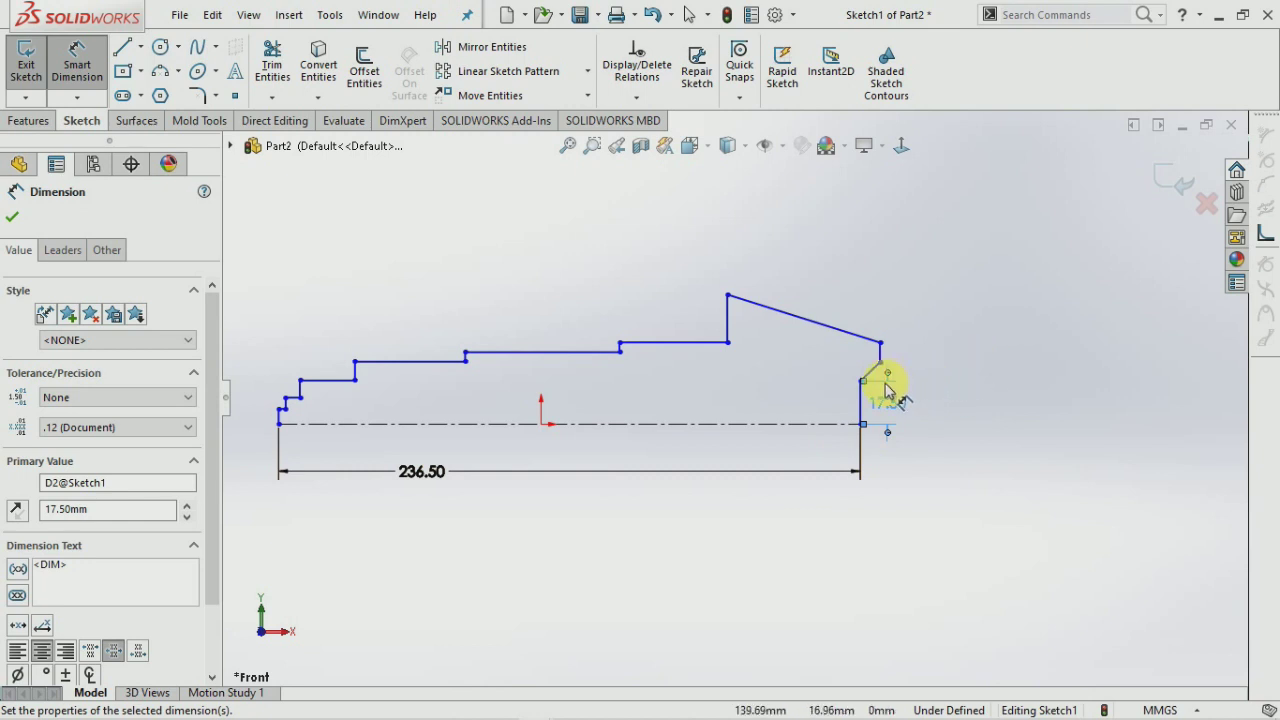
{"action": "left_click", "coordinate": [863, 425]}
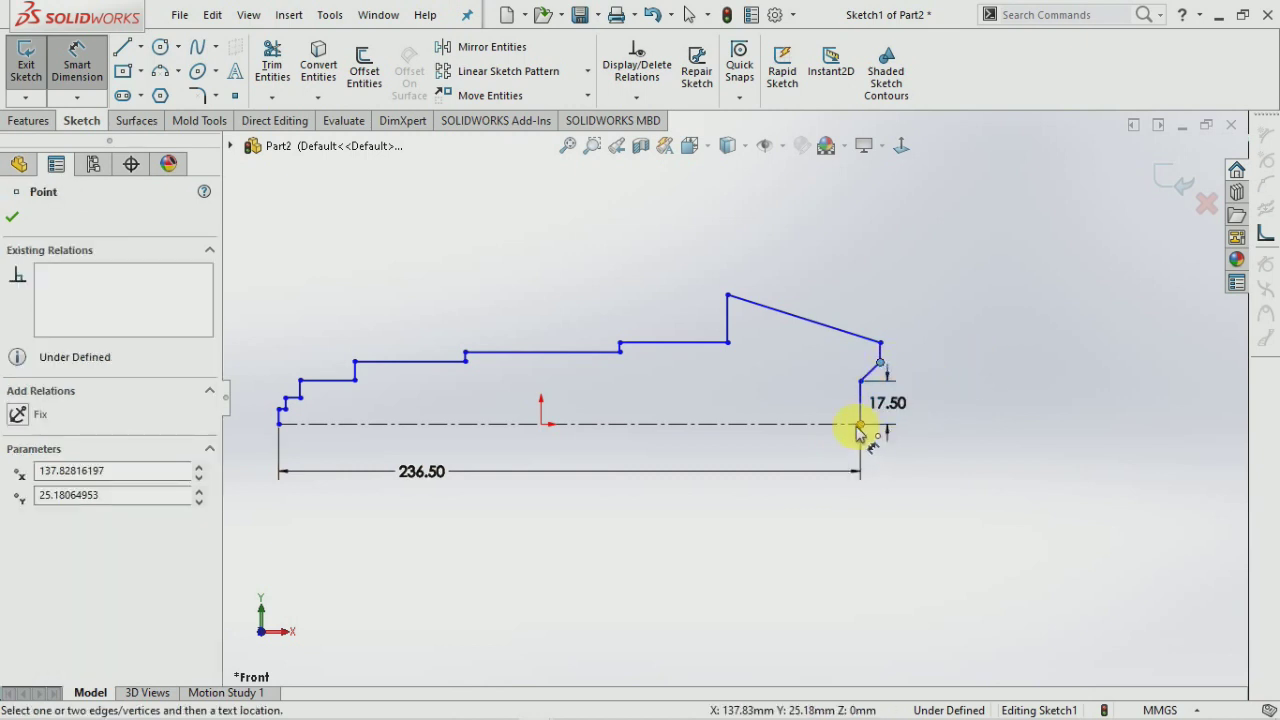
{"action": "left_click", "coordinate": [943, 423]}
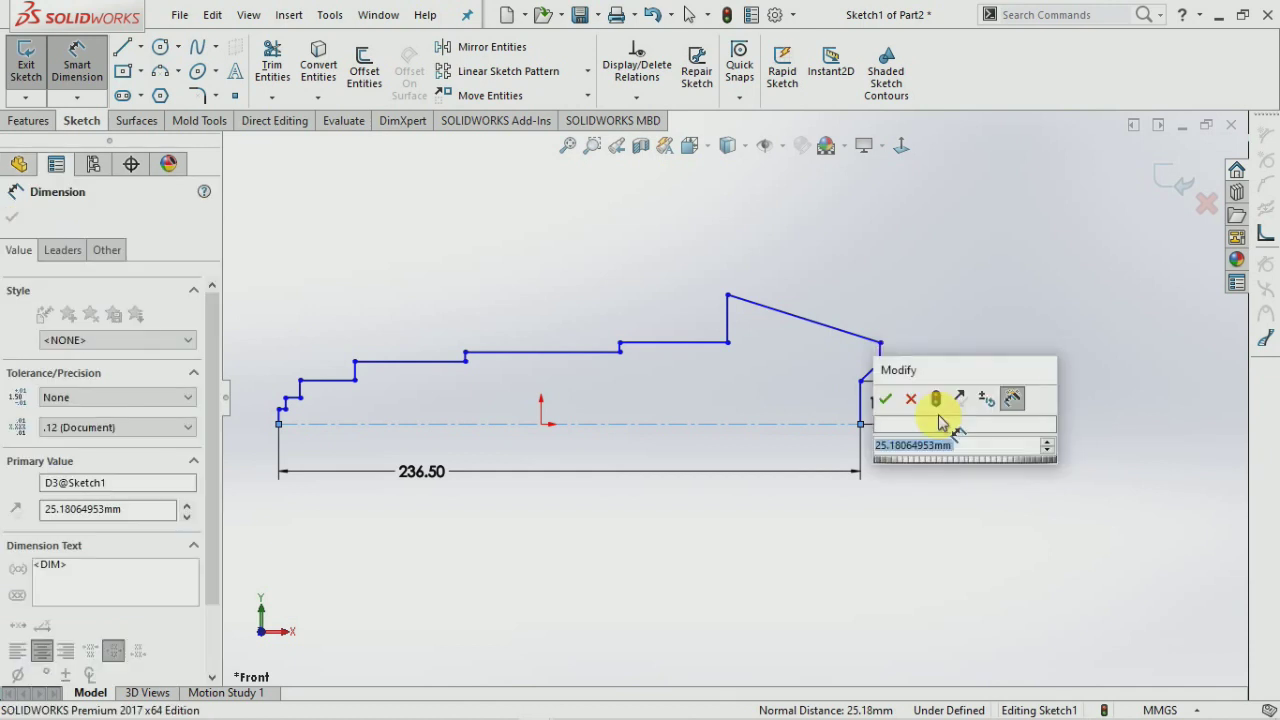
{"action": "type", "text": "21.25"}
{"action": "key", "text": "Return"}
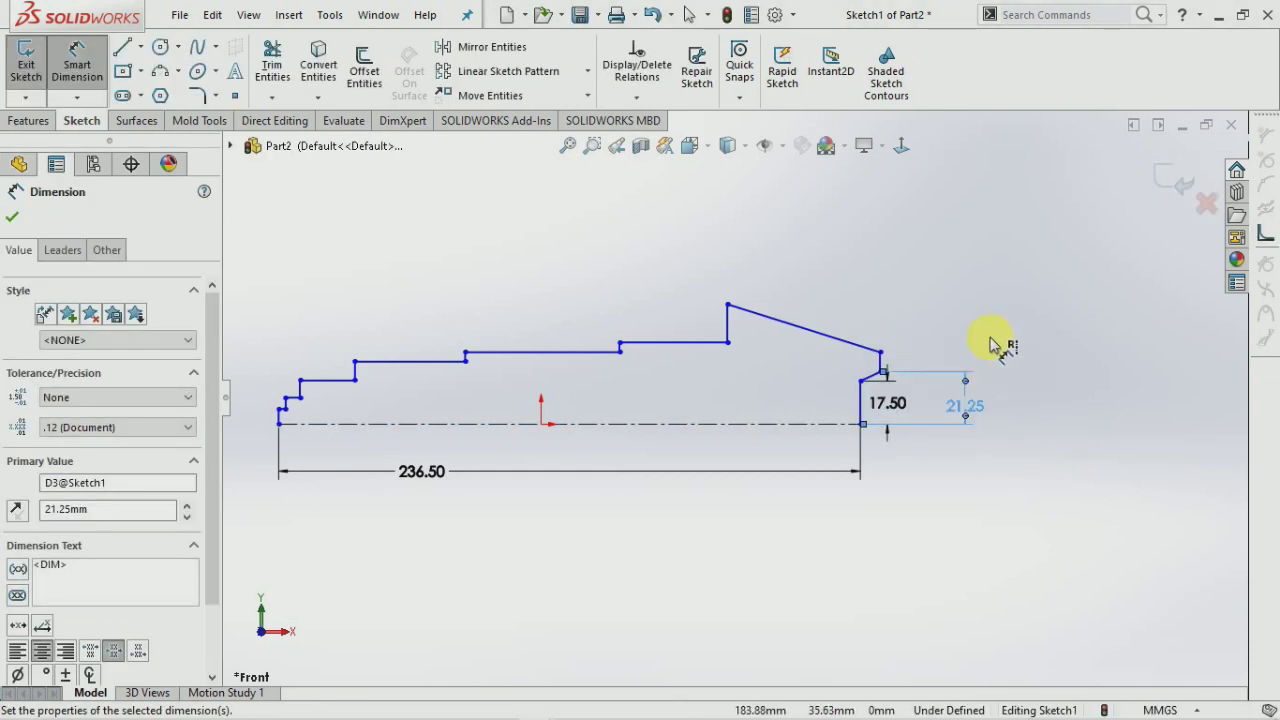
Set the top-right corner height to 29 and the tallest corner to 43.
{"action": "left_click", "coordinate": [880, 352]}
{"action": "left_click", "coordinate": [812, 425]}
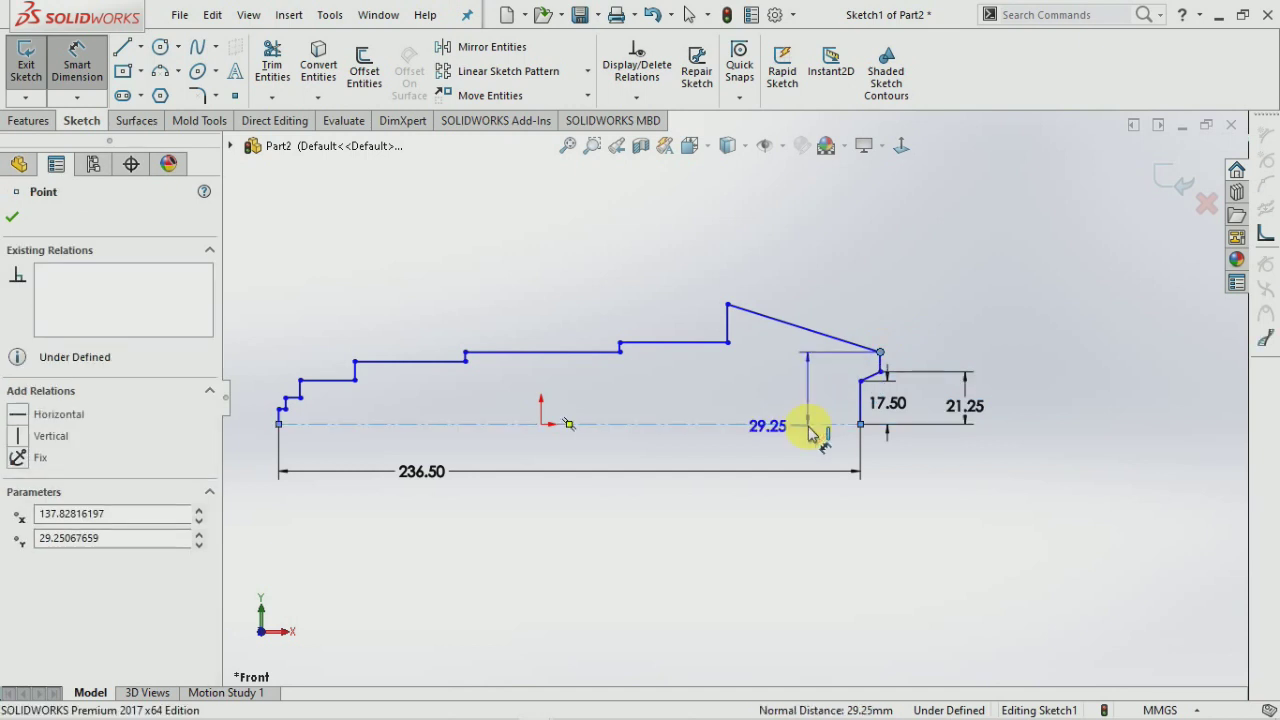
{"action": "left_click", "coordinate": [1043, 418]}
{"action": "type", "text": "29"}
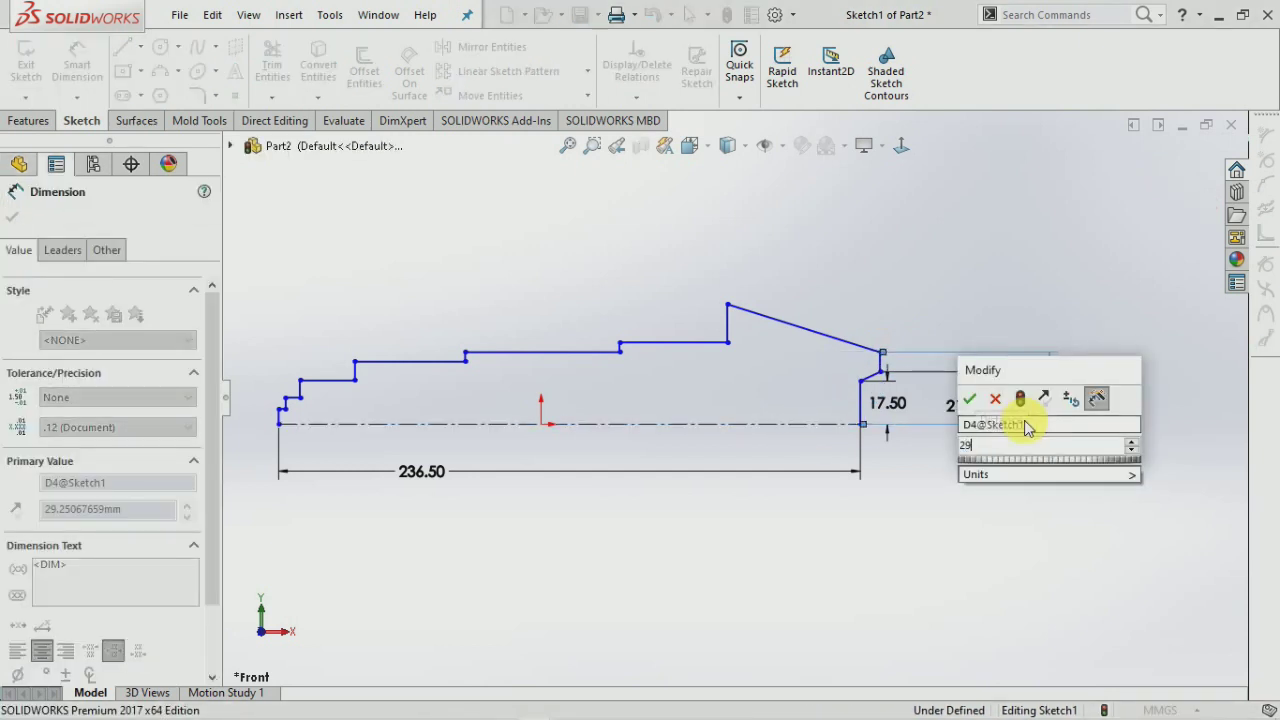
{"action": "key", "text": "Return"}
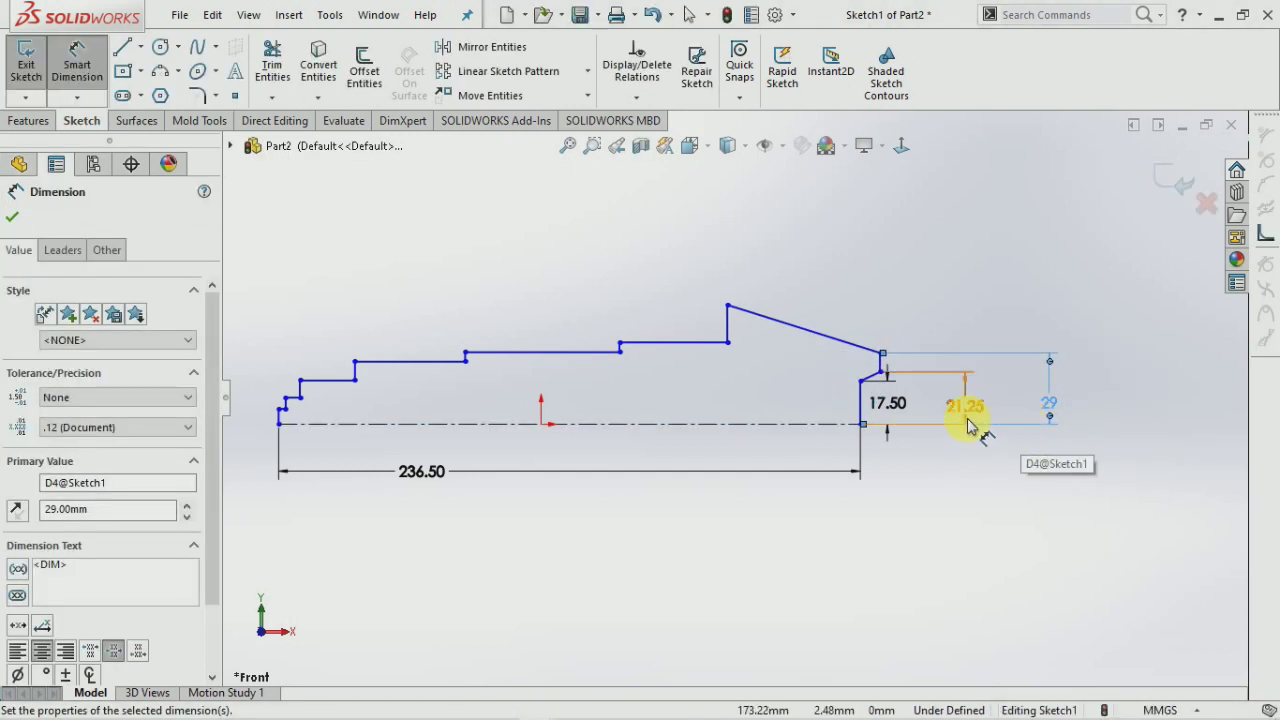
{"action": "left_click", "coordinate": [728, 307]}
{"action": "left_click", "coordinate": [775, 428]}
{"action": "left_click", "coordinate": [1128, 385]}
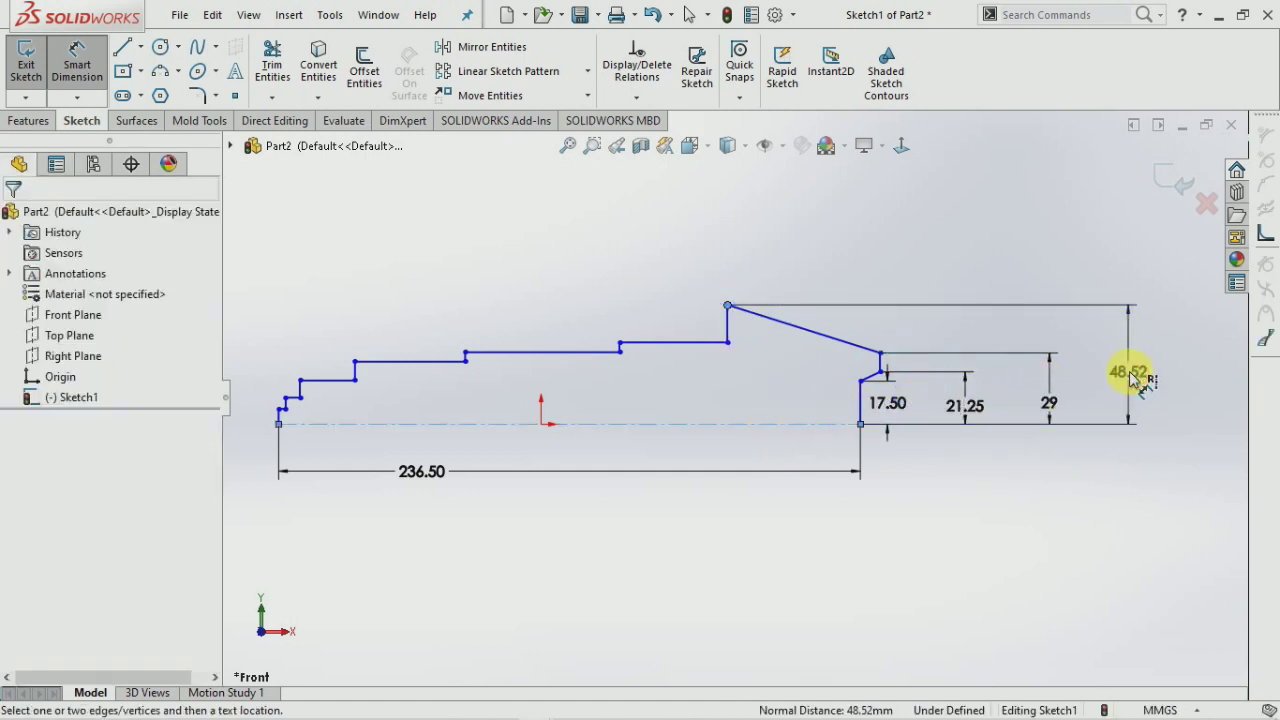
{"action": "type", "text": "43"}
{"action": "key", "text": "Return"}
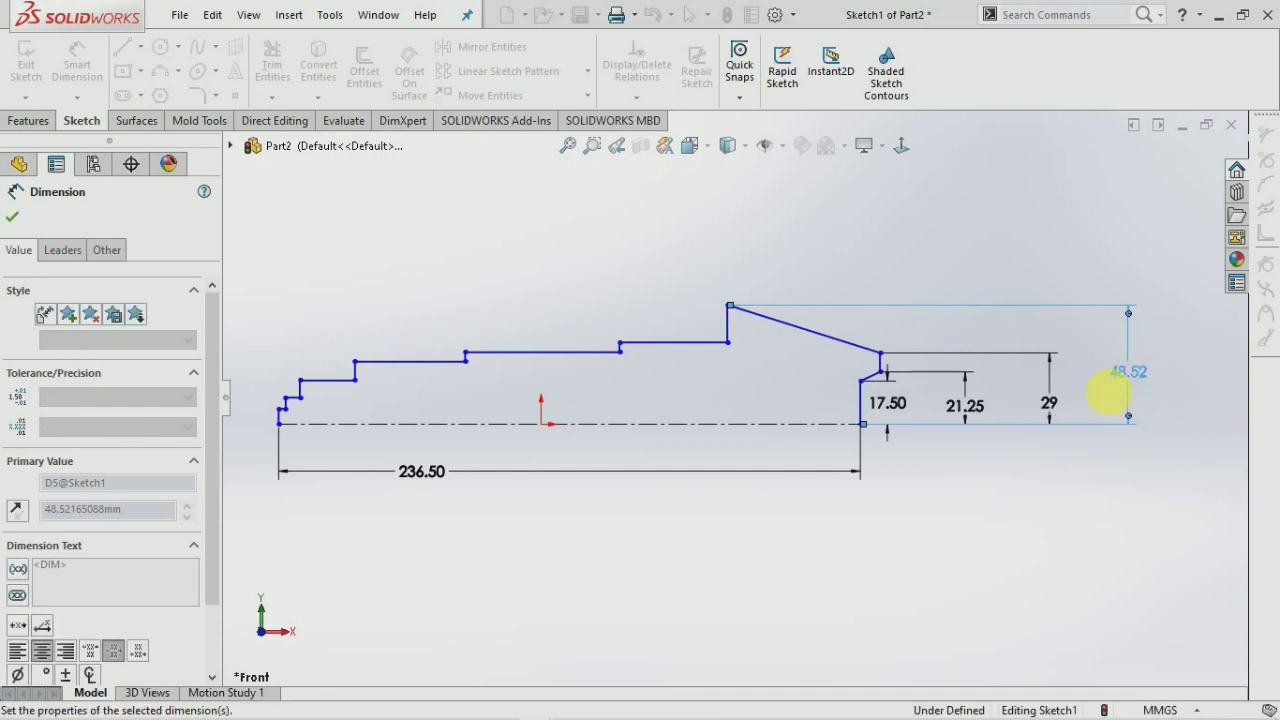
{"action": "left_click", "coordinate": [890, 562]}
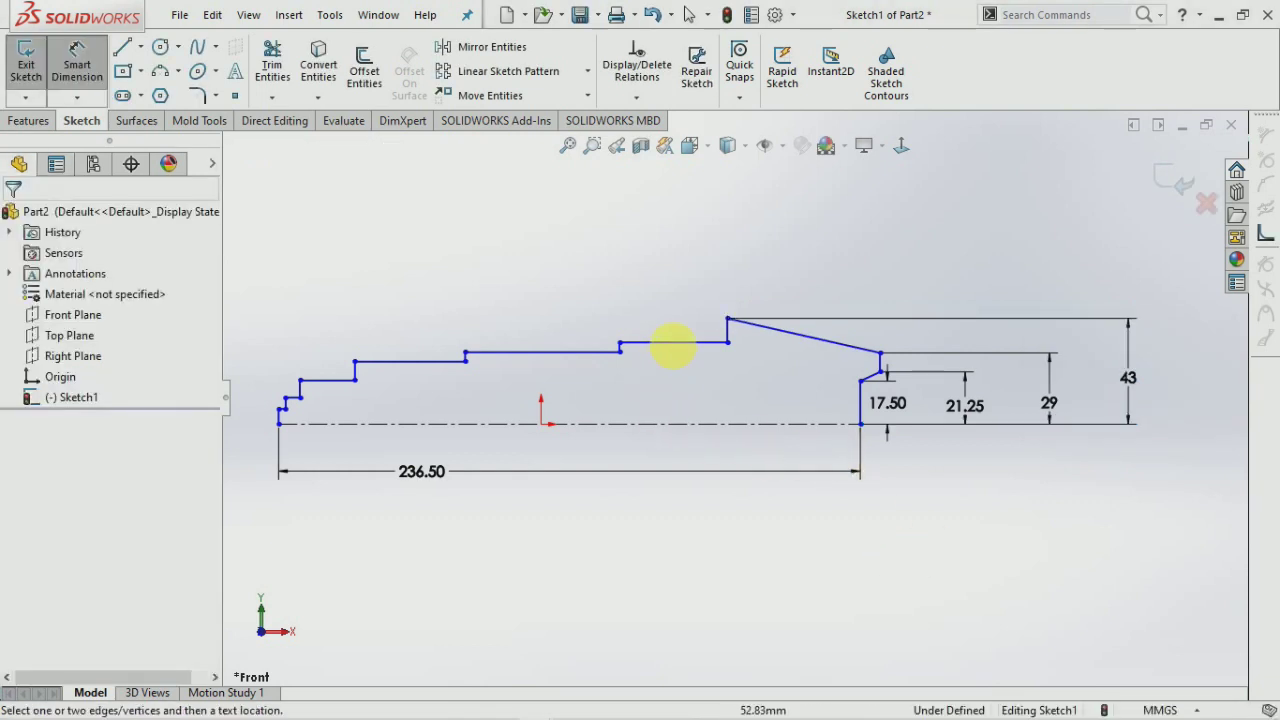
Dimension the two sections left of the tall shoulder to heights 27.5 and 27.1.
{"action": "left_click", "coordinate": [672, 343]}
{"action": "left_click", "coordinate": [745, 424]}
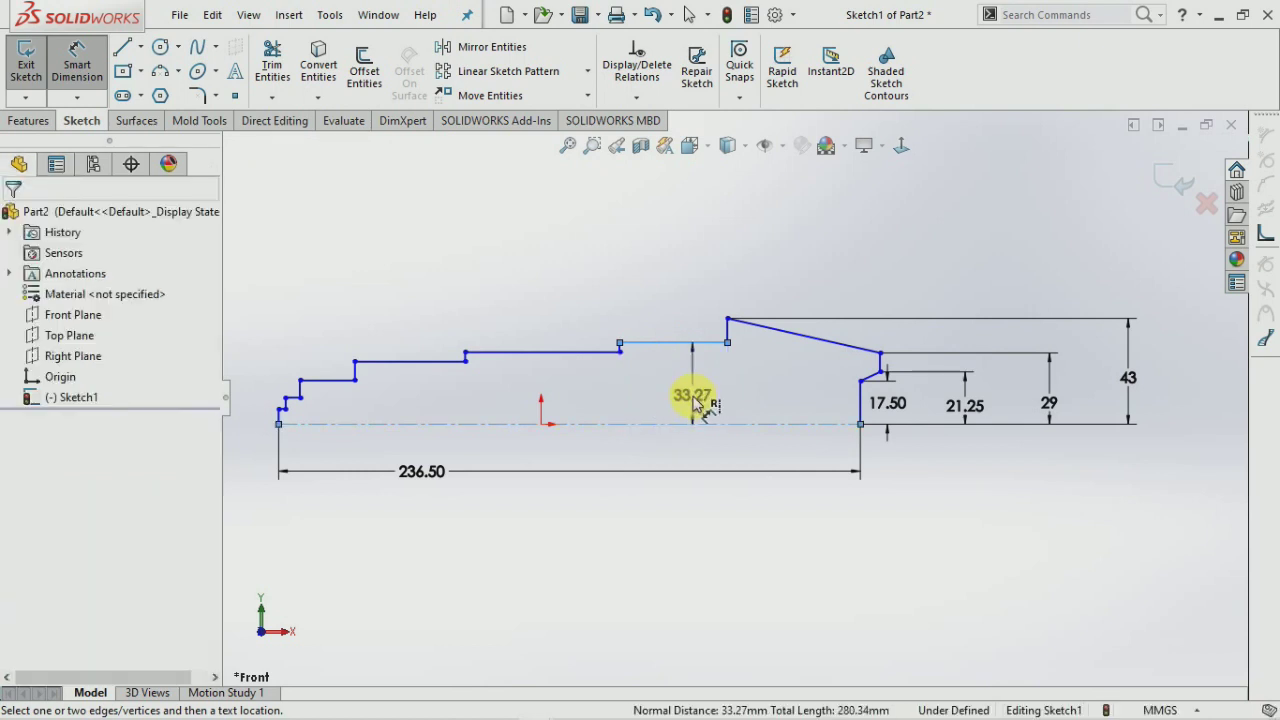
{"action": "left_click", "coordinate": [693, 400]}
{"action": "type", "text": "27.5"}
{"action": "key", "text": "Return"}
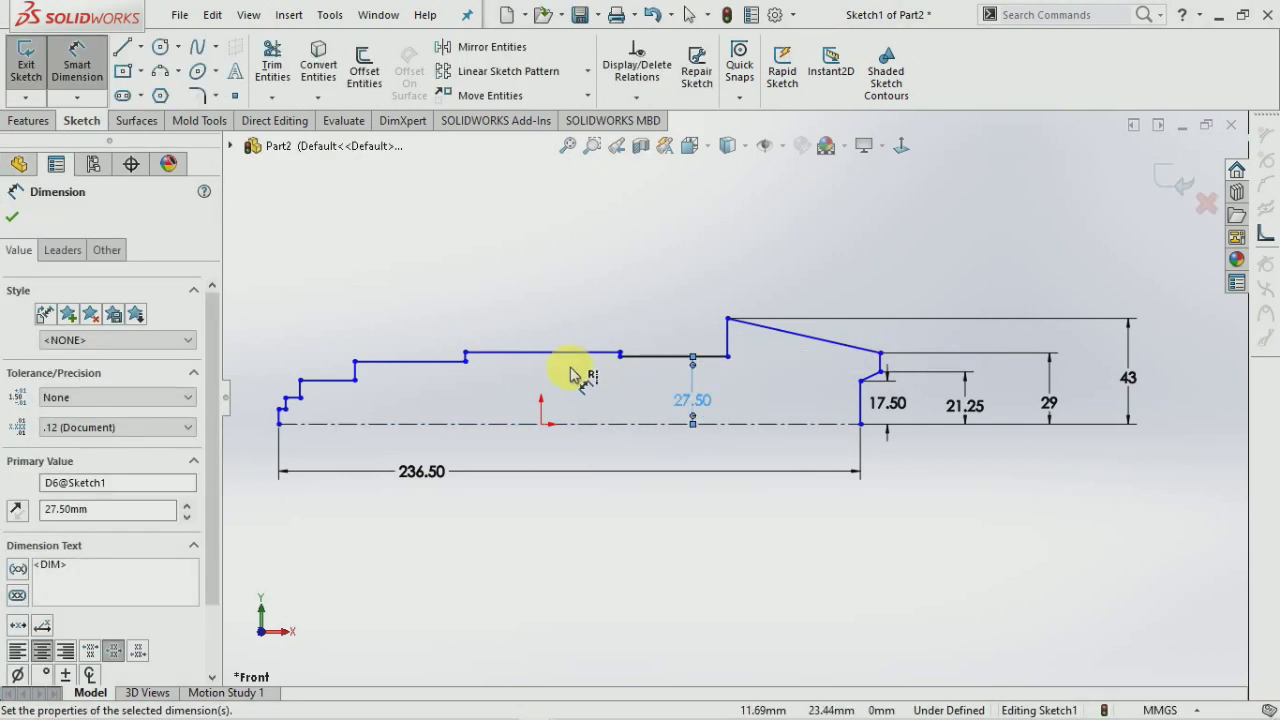
{"action": "left_click", "coordinate": [572, 398]}
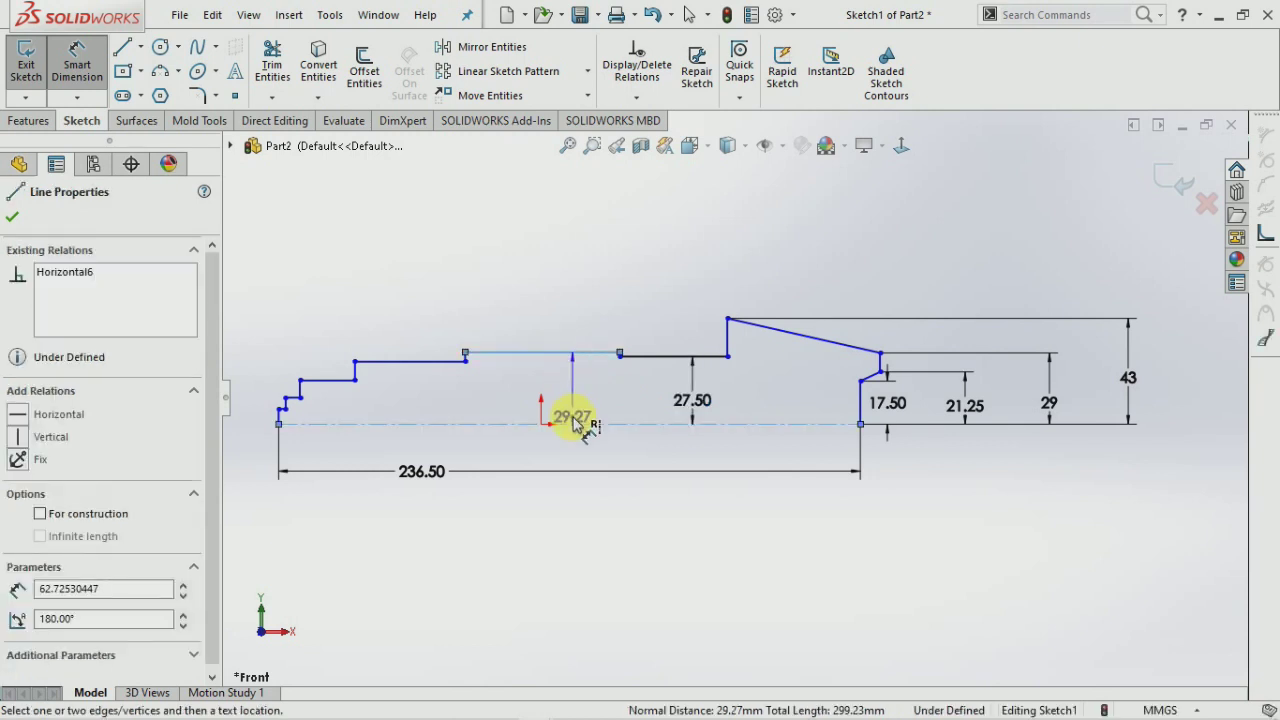
{"action": "left_click", "coordinate": [572, 410]}
{"action": "type", "text": "27.1"}
{"action": "key", "text": "Return"}
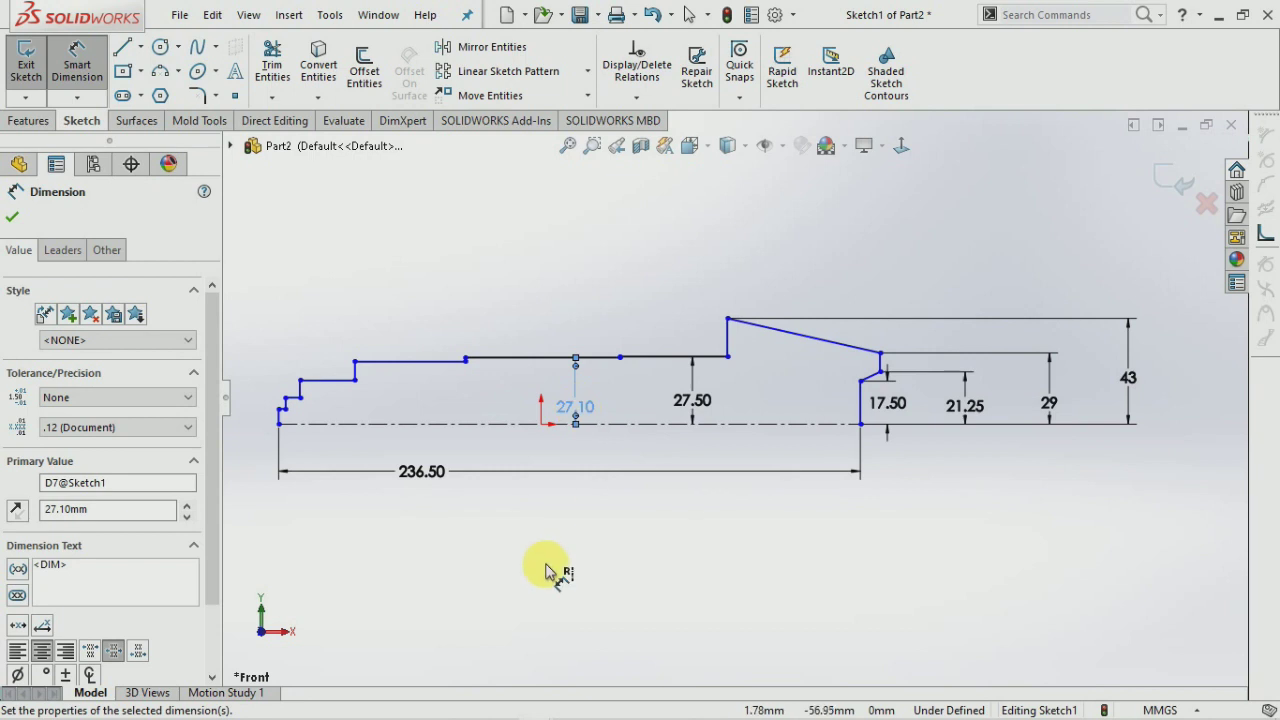
Dimension the narrower section to 22.5 and the short left section to 19.75.
{"action": "left_click", "coordinate": [430, 370]}
{"action": "left_click", "coordinate": [424, 423]}
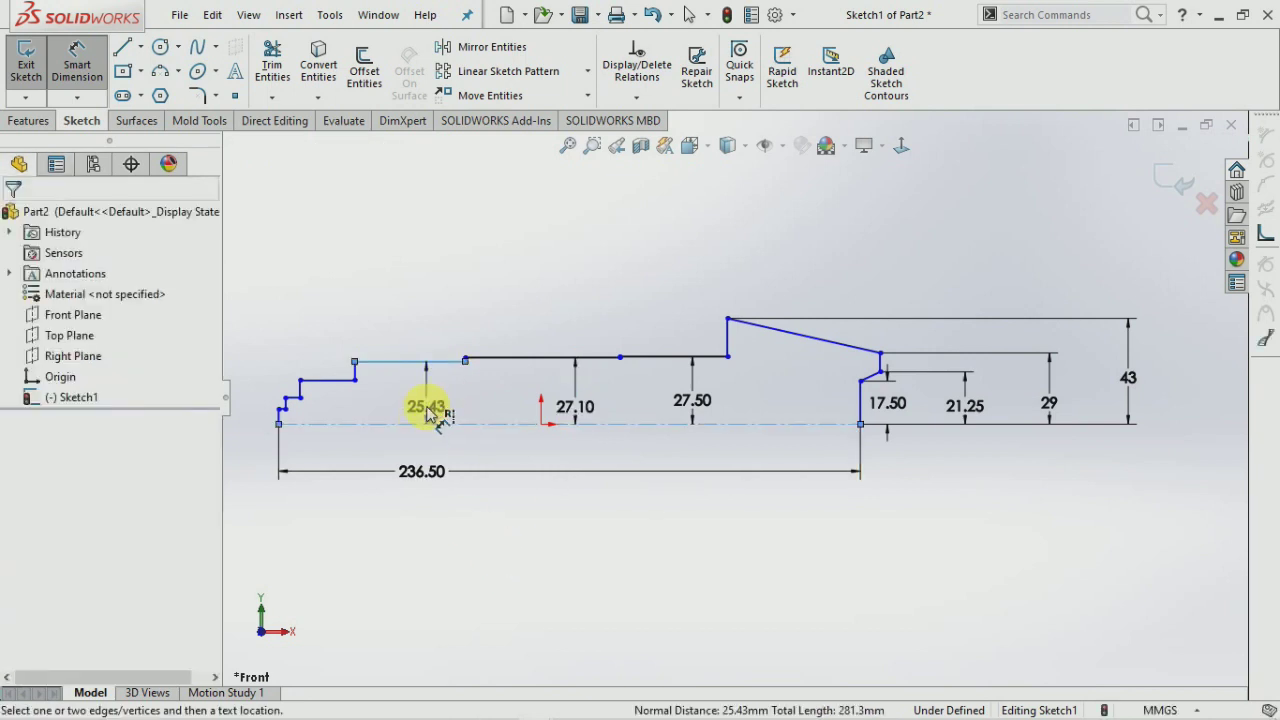
{"action": "left_click", "coordinate": [430, 415]}
{"action": "type", "text": "22.5"}
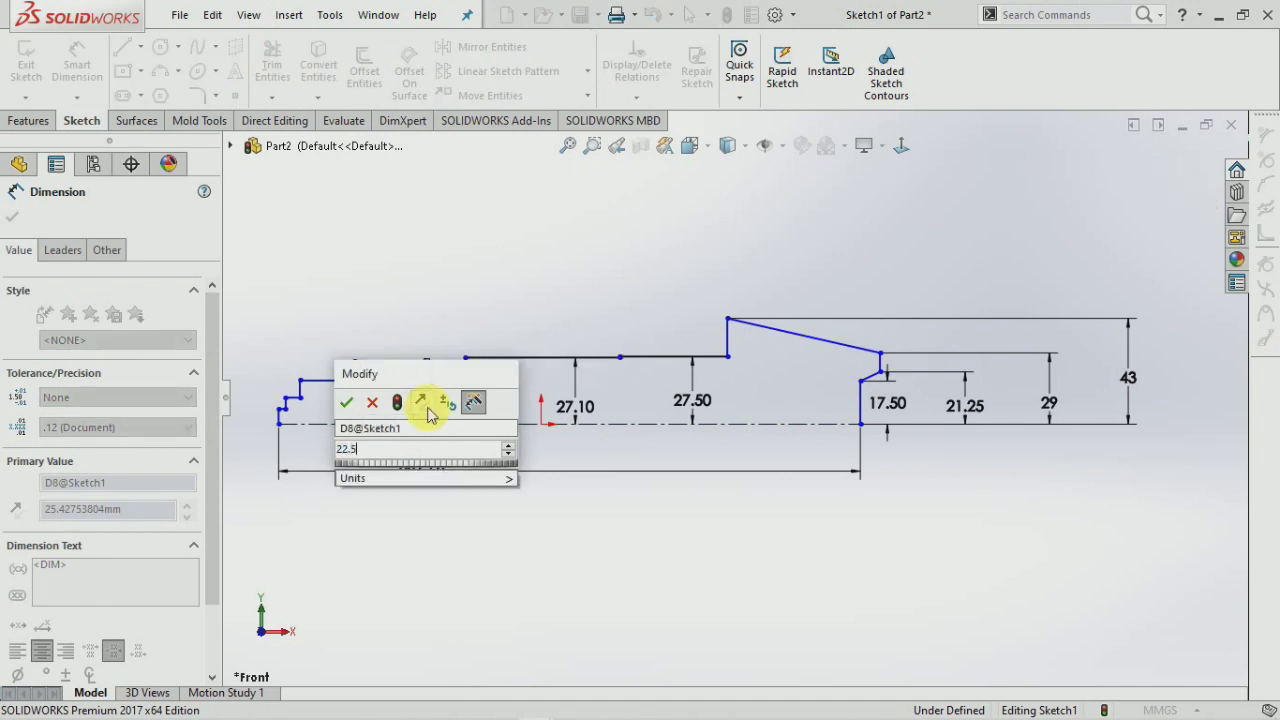
{"action": "key", "text": "Return"}
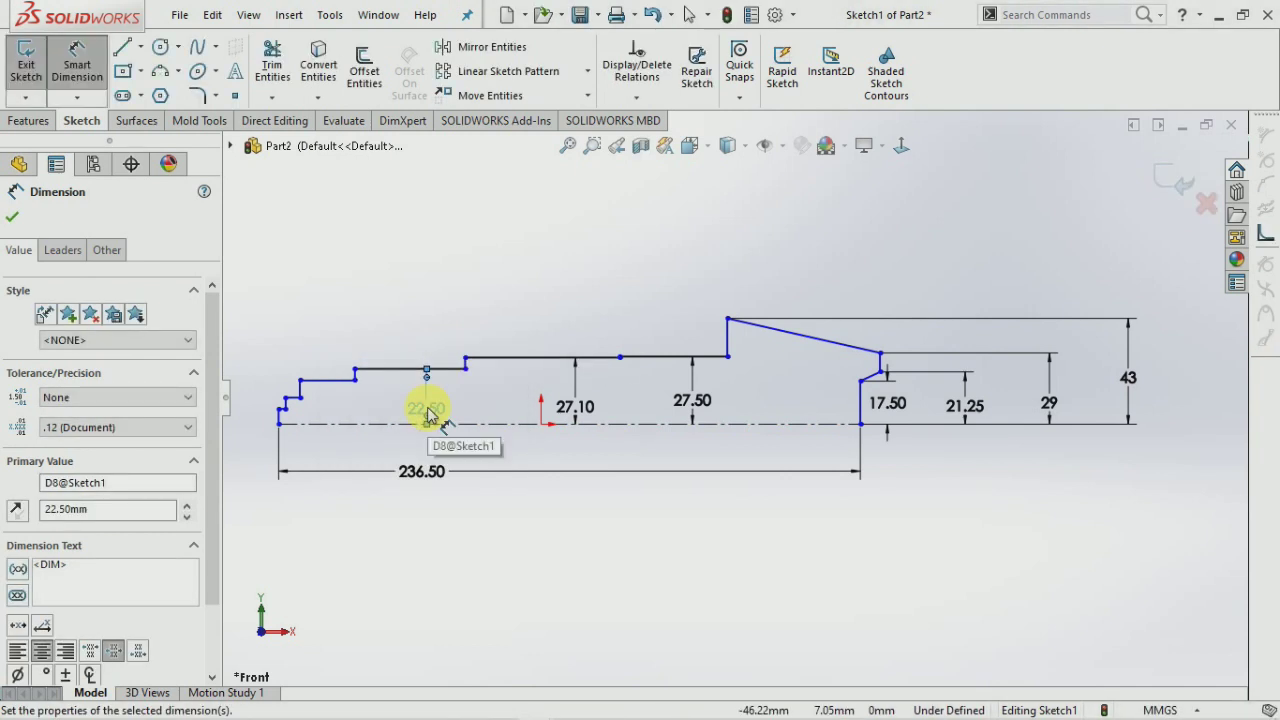
{"action": "scroll", "coordinate": [327, 390], "scroll_direction": "down", "scroll_amount": 2}
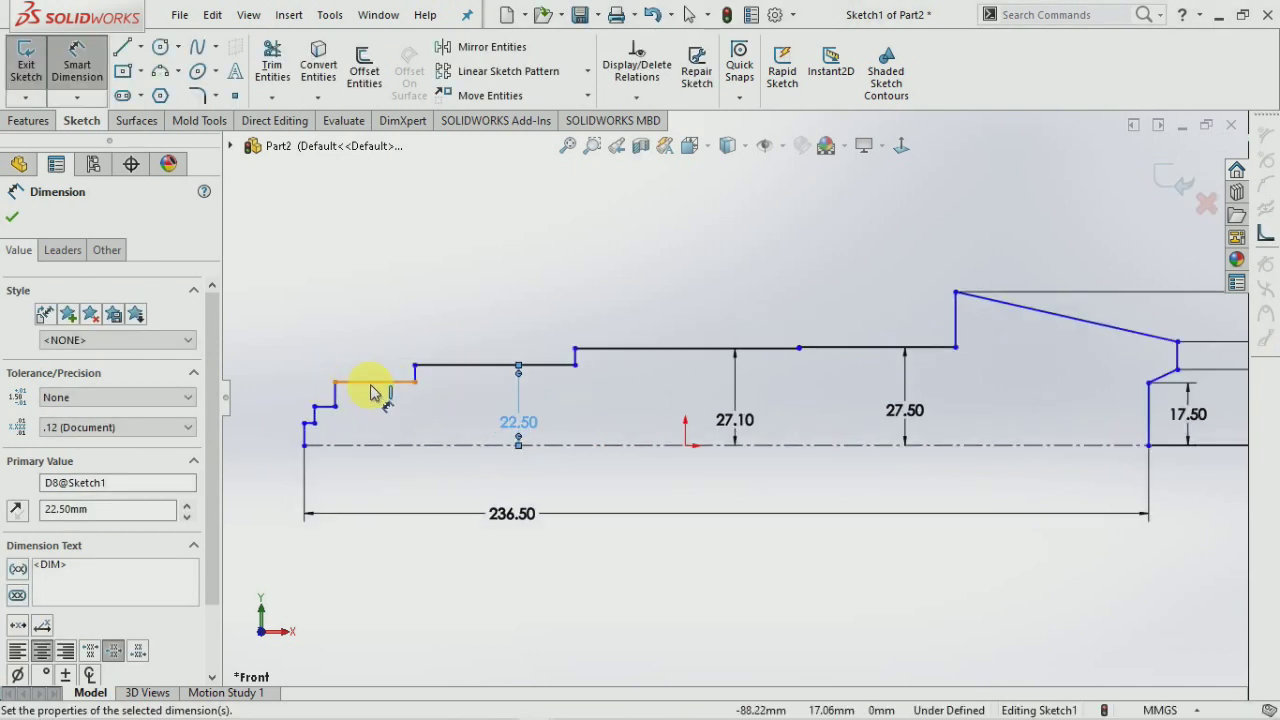
{"action": "left_click", "coordinate": [370, 382]}
{"action": "left_click", "coordinate": [385, 435]}
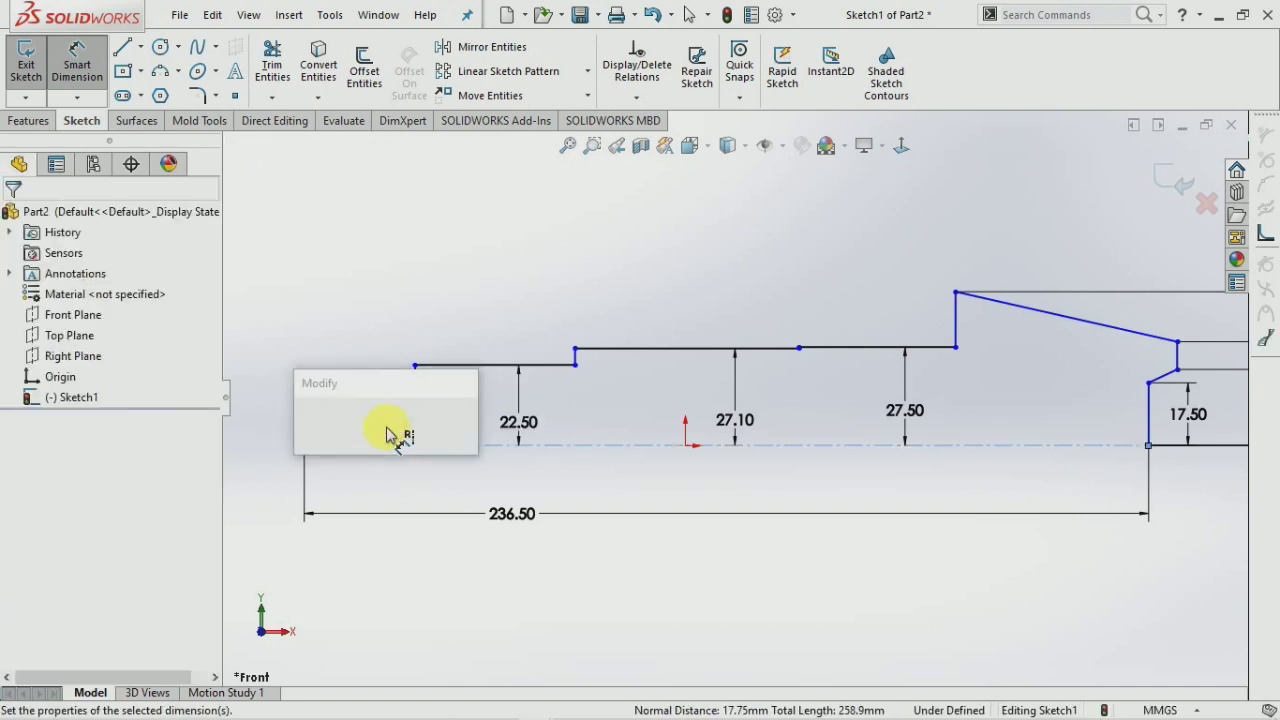
{"action": "type", "text": "19."}
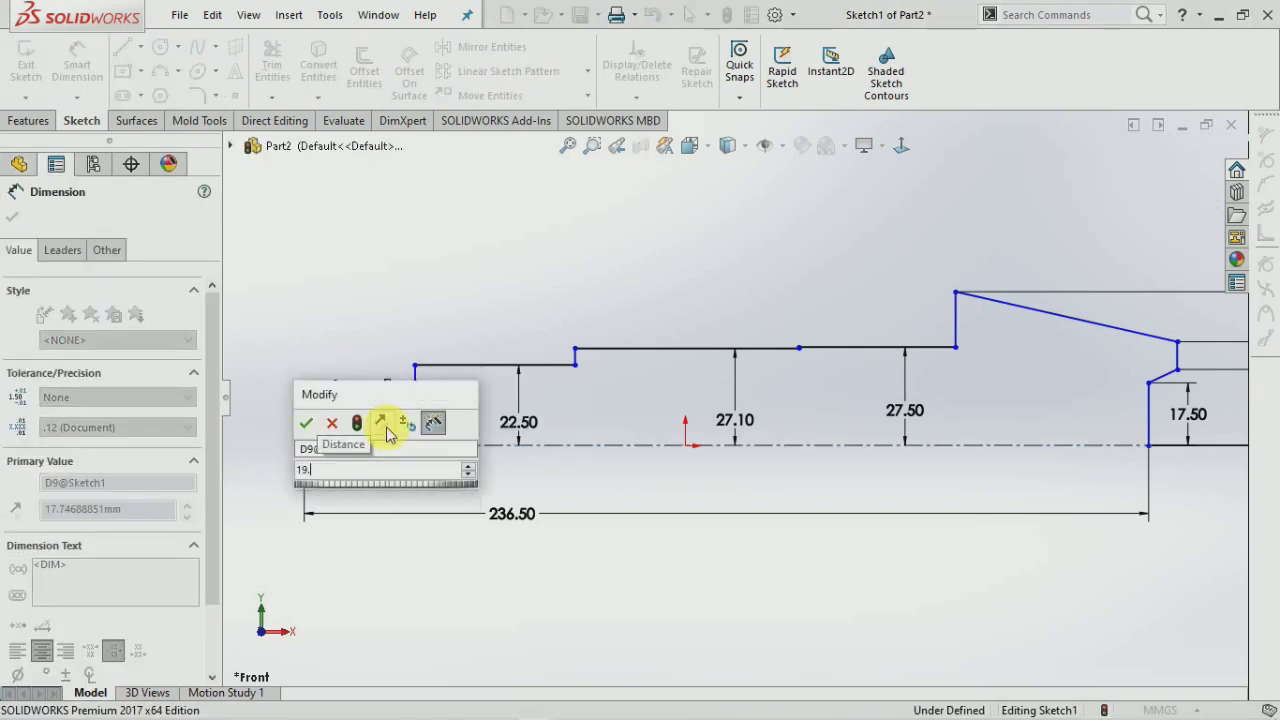
{"action": "type", "text": "75"}
{"action": "key", "text": "Return"}
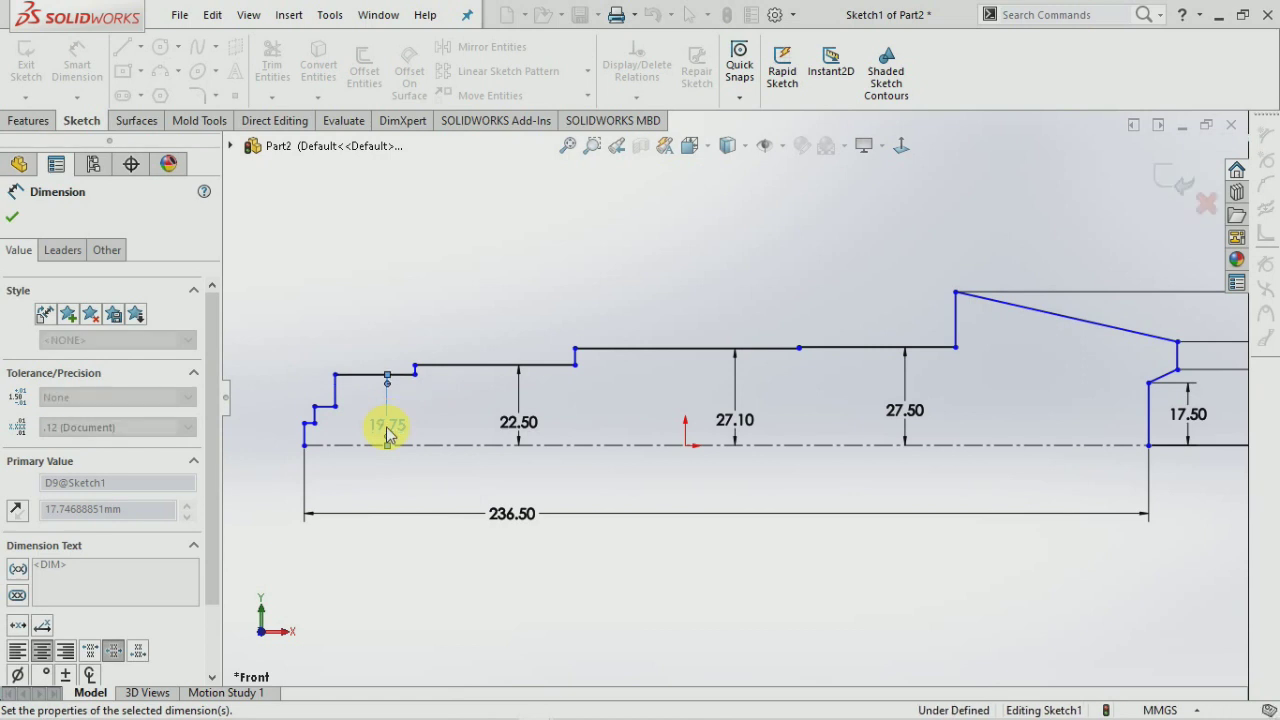
Dimension the short step line to a 17.25 height.
{"action": "scroll", "coordinate": [355, 415], "scroll_direction": "down", "scroll_amount": 3}
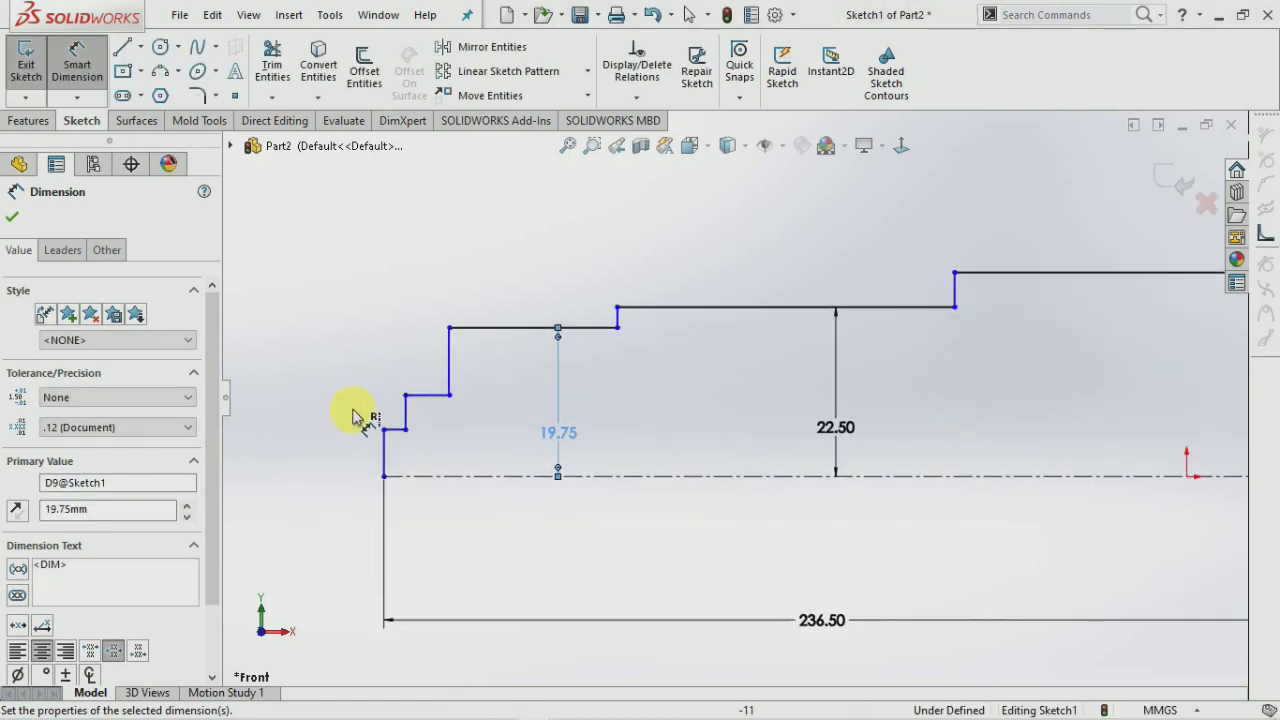
{"action": "left_click", "coordinate": [431, 405]}
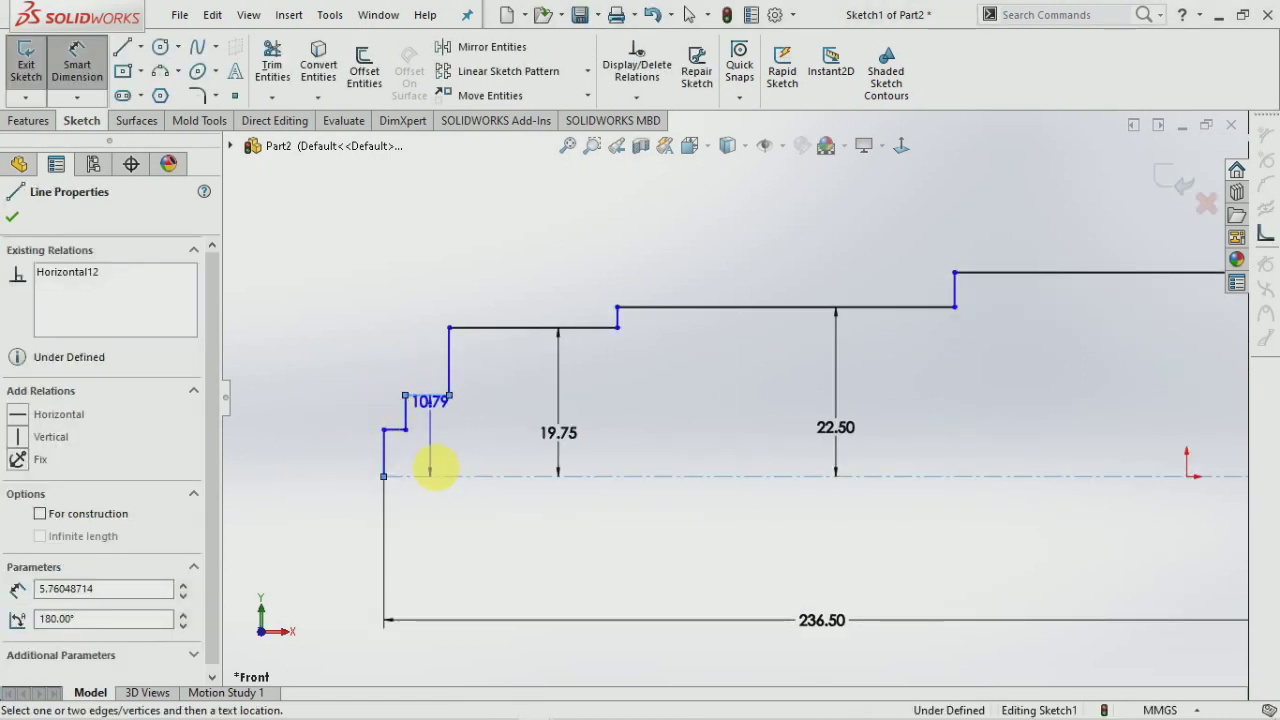
{"action": "left_click", "coordinate": [458, 464]}
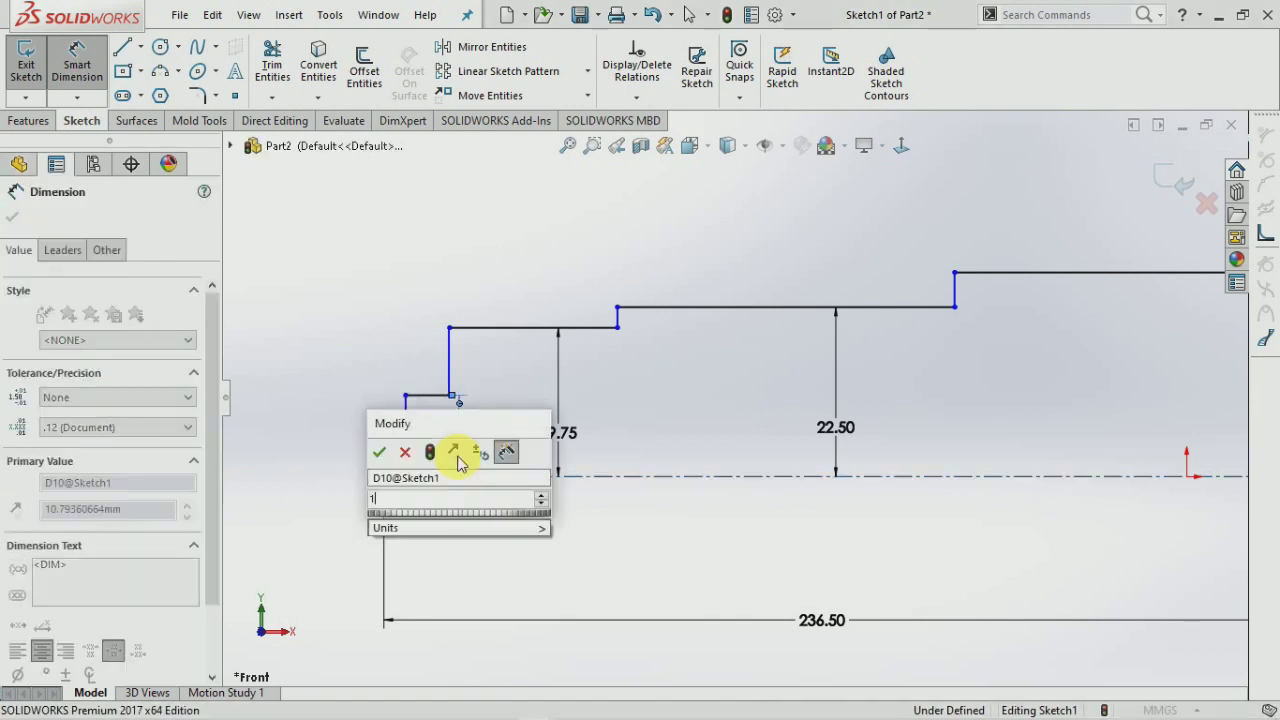
{"action": "type", "text": "17.25"}
{"action": "key", "text": "Return"}
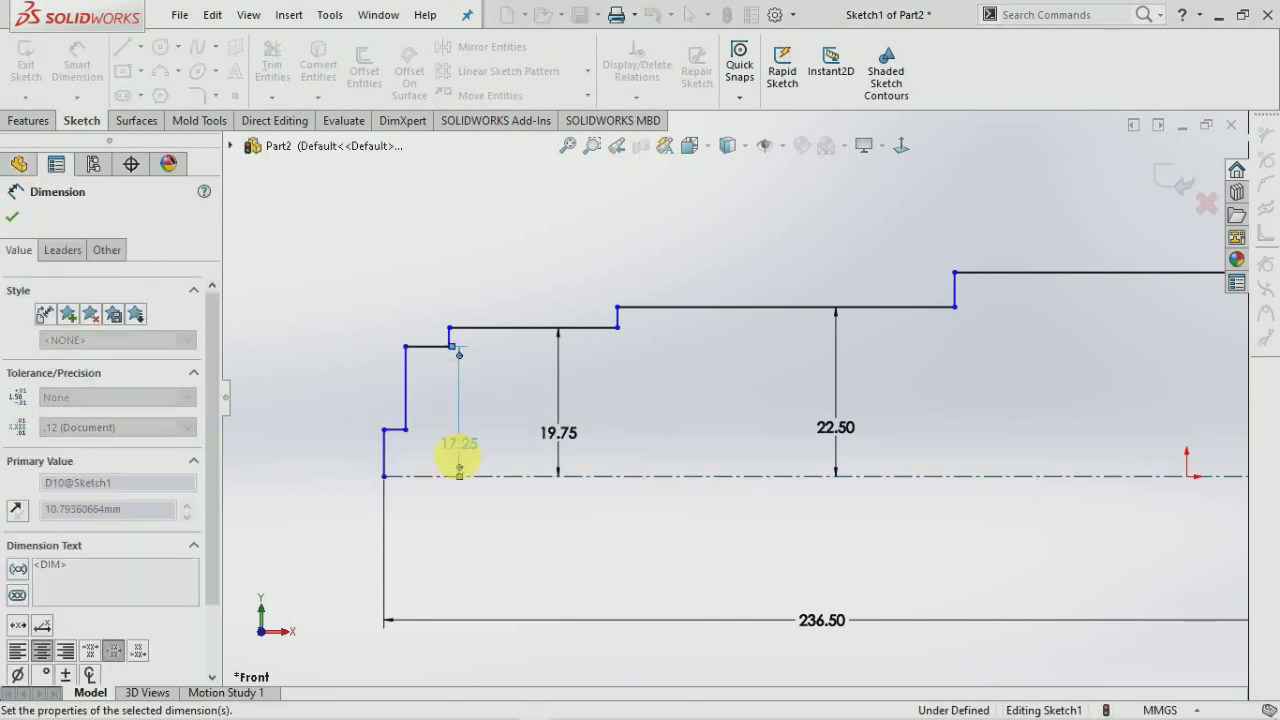
{"action": "left_click", "coordinate": [338, 456]}
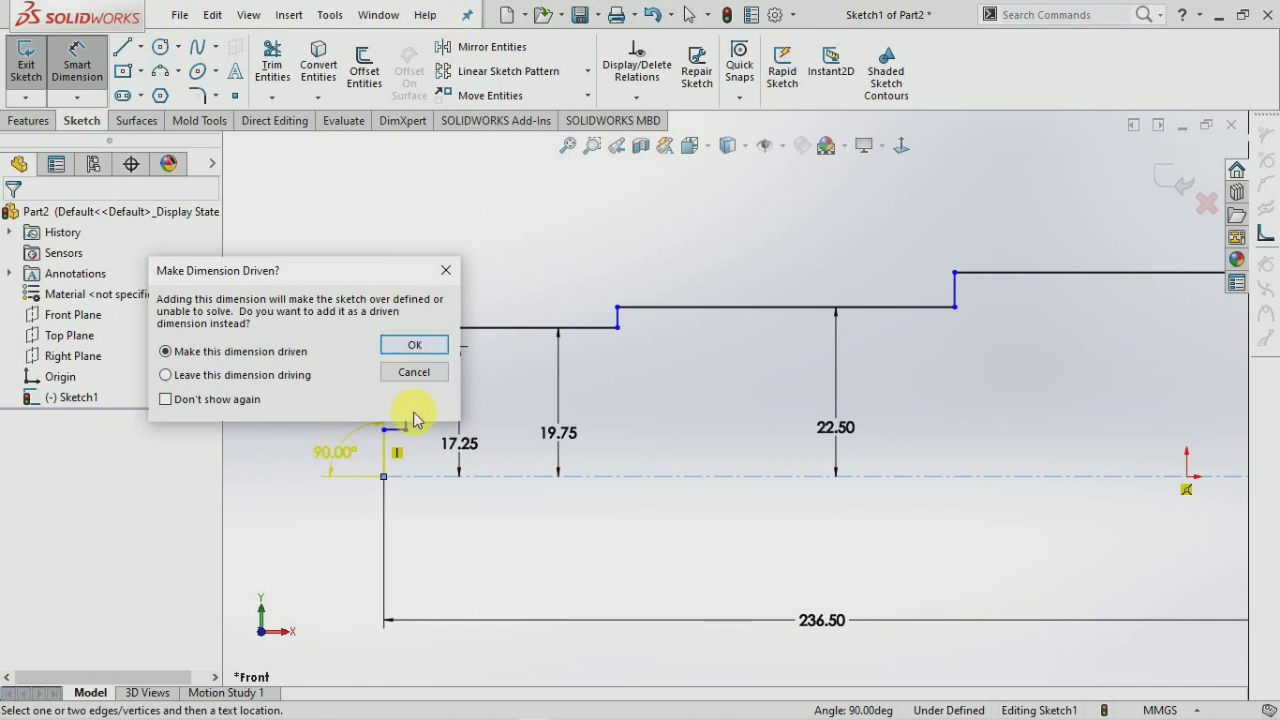
Discard the redundant angle dimension and set the left end line to 12.
{"action": "left_click", "coordinate": [414, 373]}
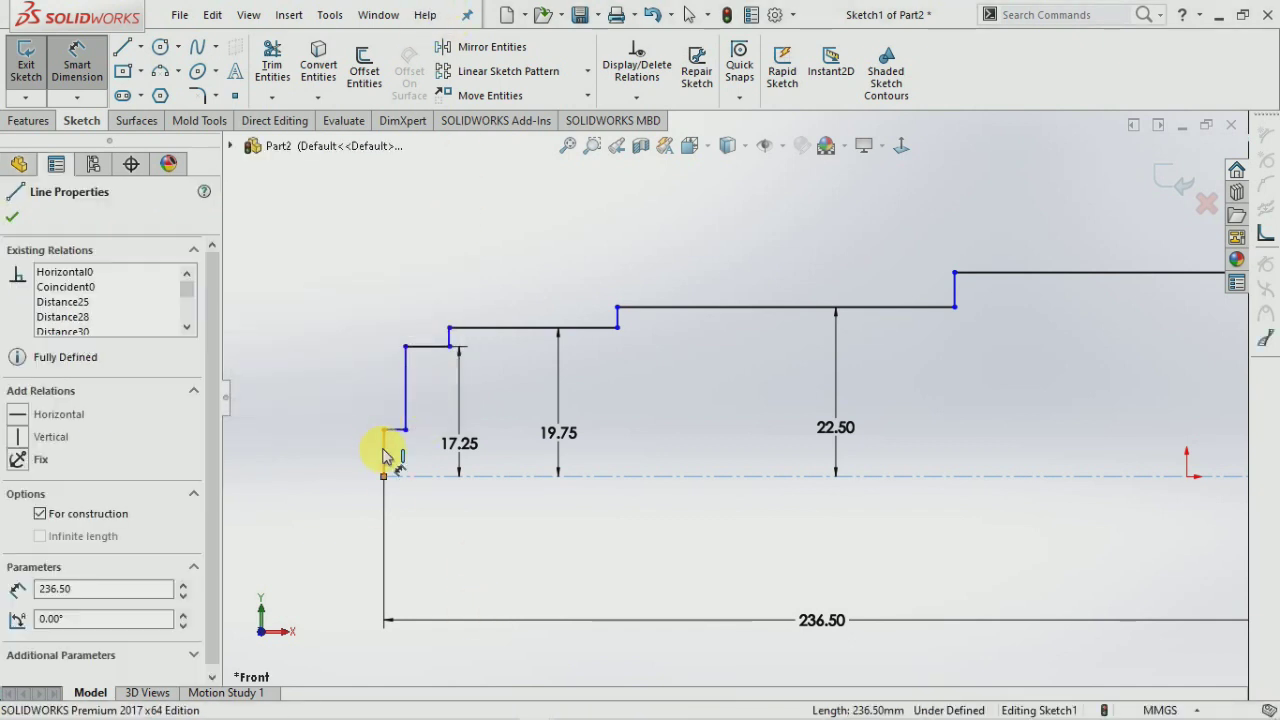
{"action": "key", "text": "Escape"}
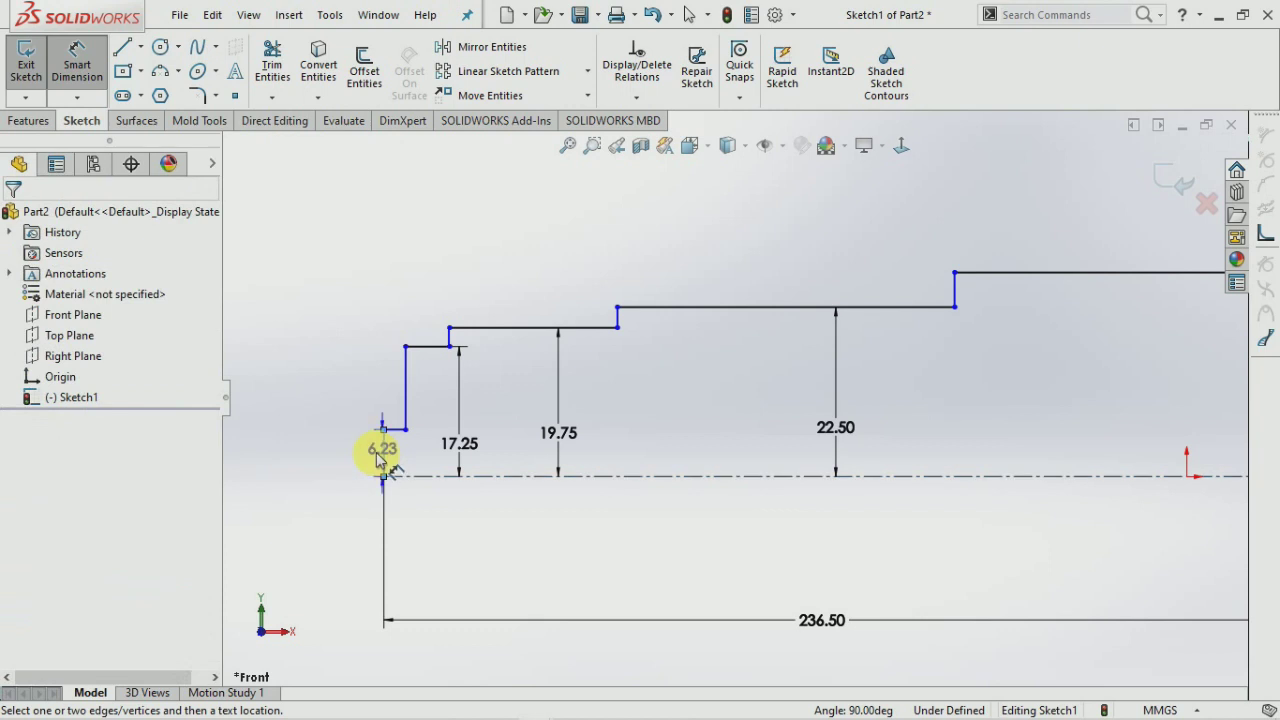
{"action": "left_click", "coordinate": [385, 462]}
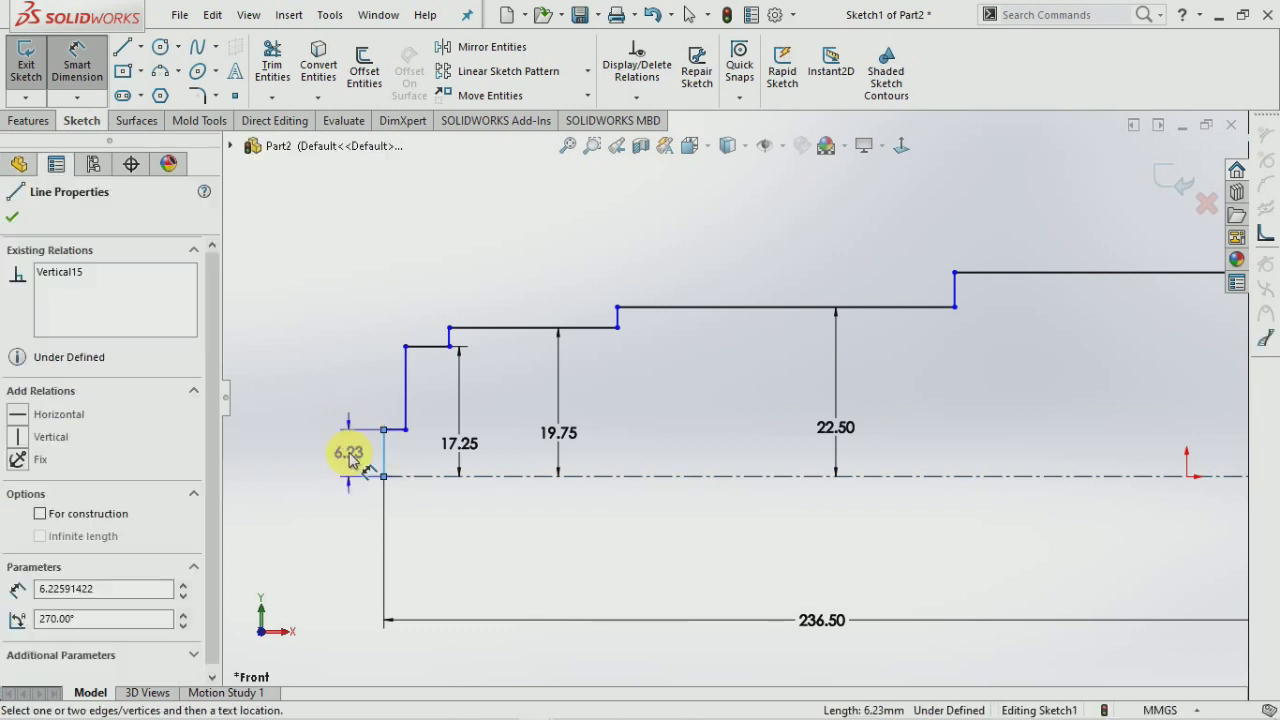
{"action": "left_click", "coordinate": [346, 449]}
{"action": "type", "text": "12"}
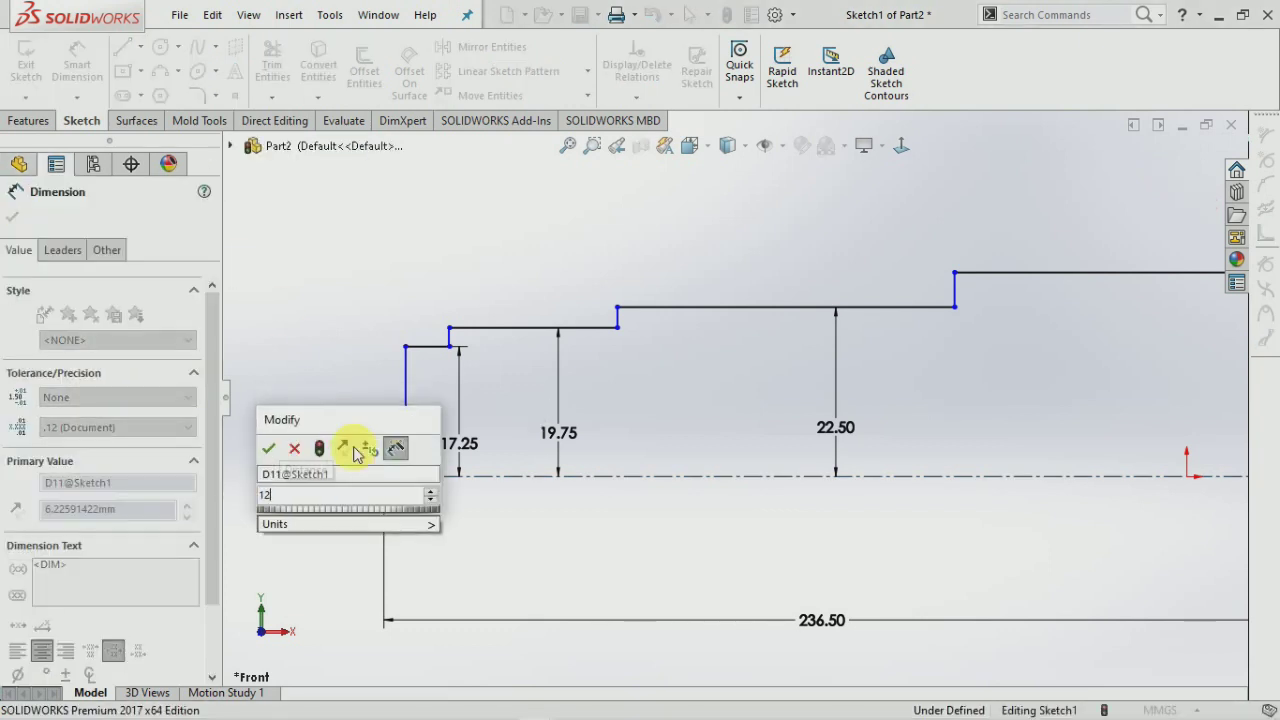
{"action": "key", "text": "Return"}
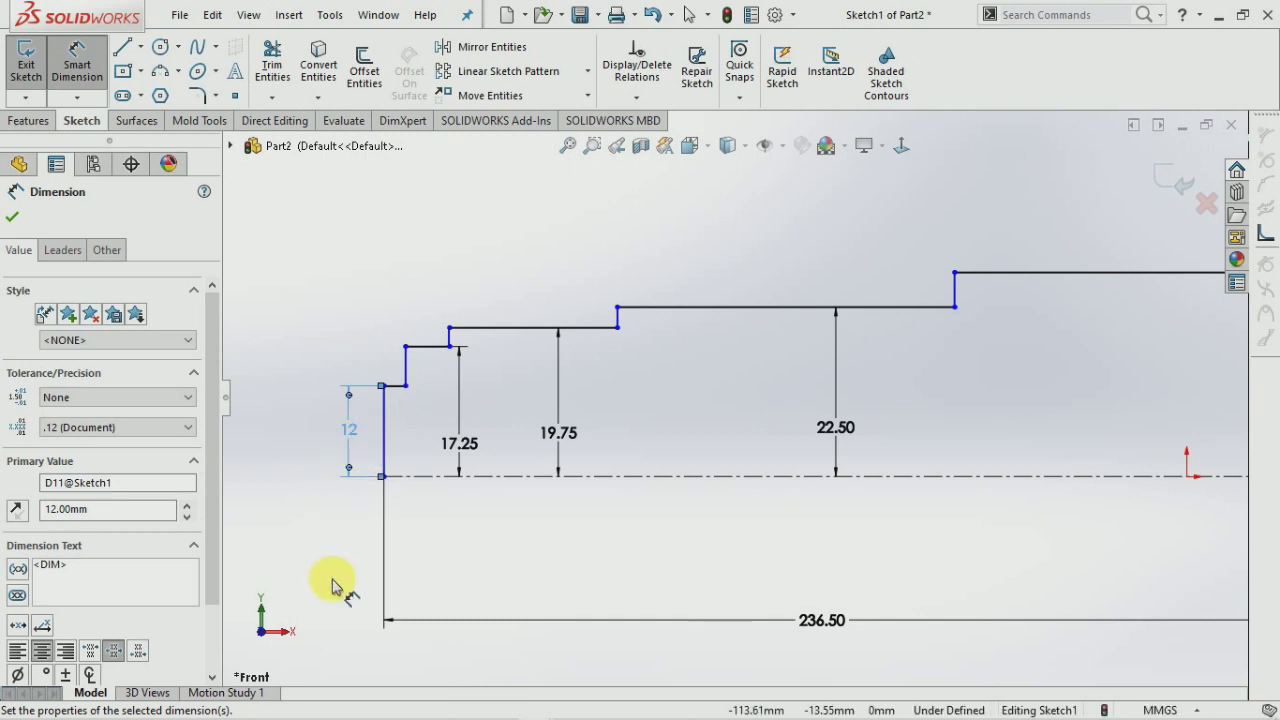
{"action": "left_click", "coordinate": [337, 582]}
Dimension the tiny shoulder step beside the left end to 0.50 long.
{"action": "scroll", "coordinate": [408, 368], "scroll_direction": "down", "scroll_amount": 2}
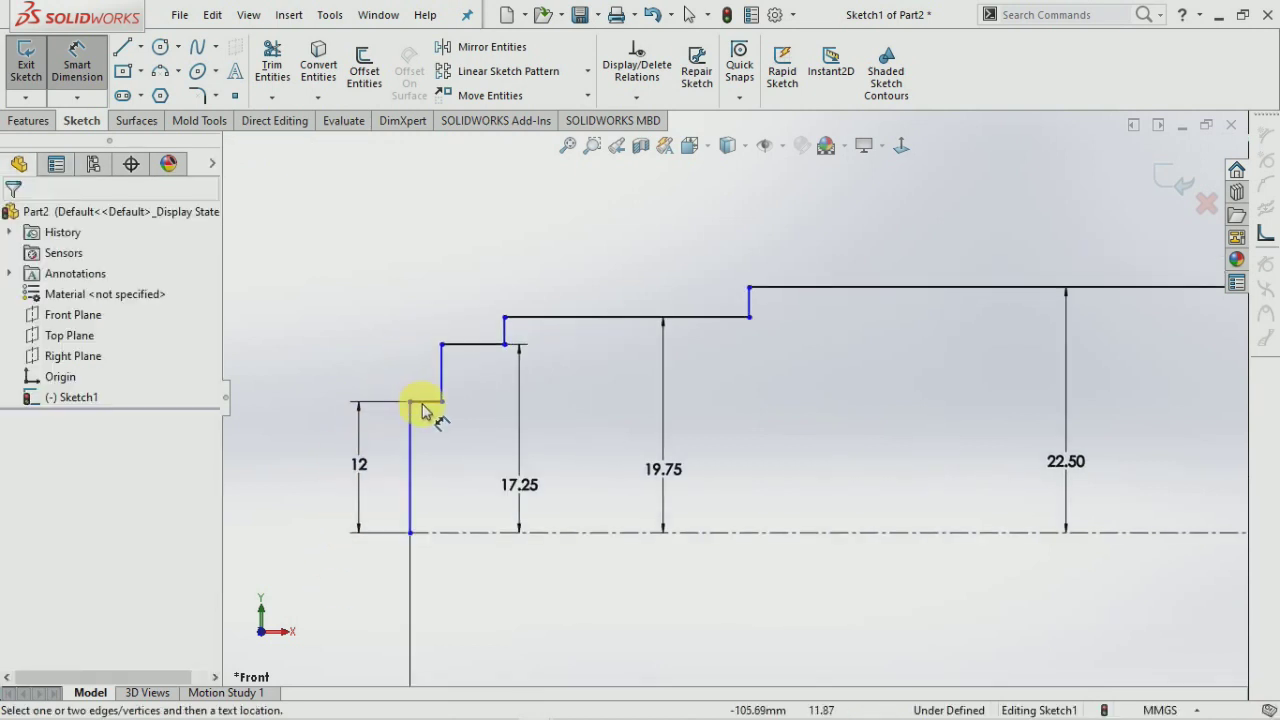
{"action": "left_click", "coordinate": [423, 402]}
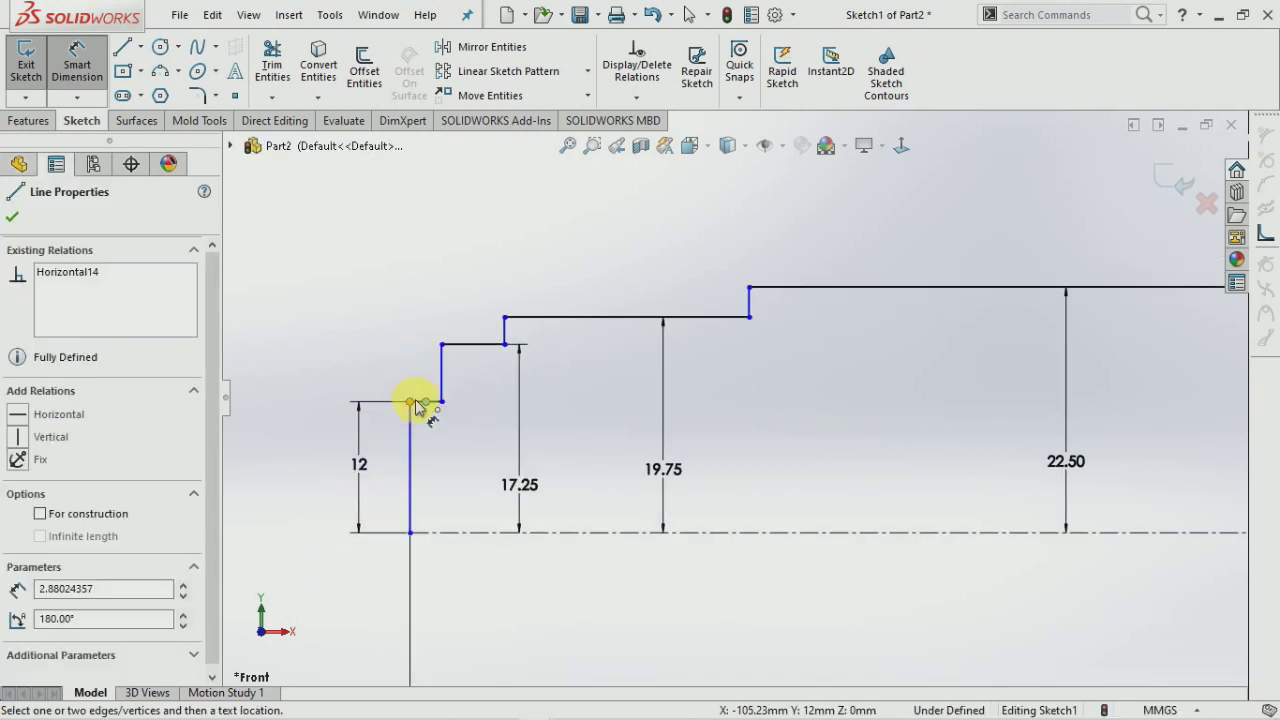
{"action": "left_click", "coordinate": [421, 402]}
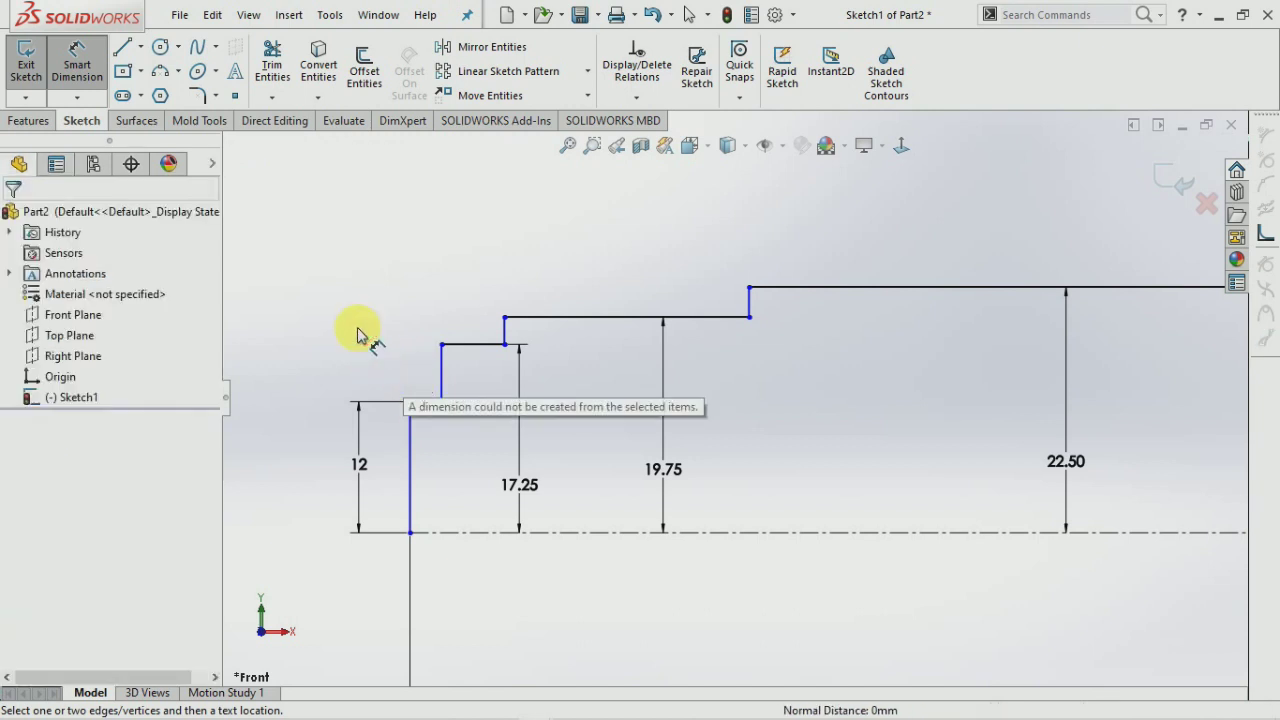
{"action": "left_click", "coordinate": [420, 400]}
{"action": "left_click", "coordinate": [418, 402]}
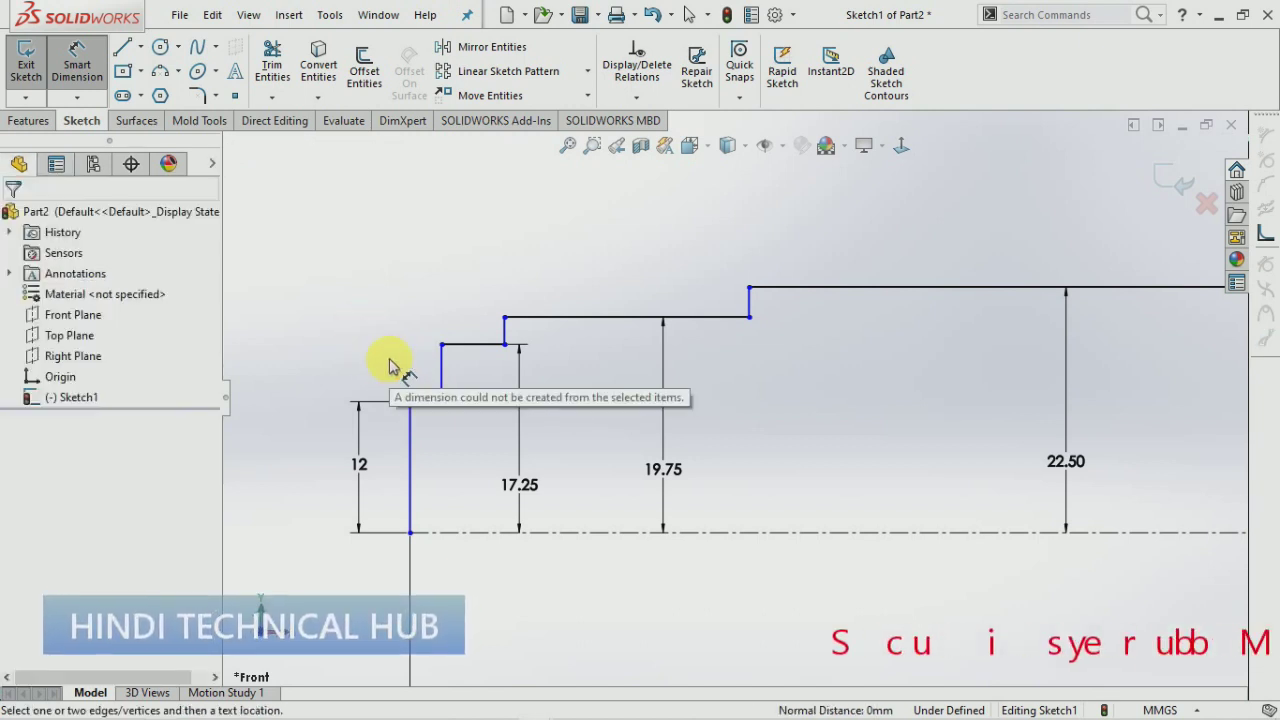
{"action": "left_click", "coordinate": [392, 364]}
{"action": "left_click", "coordinate": [394, 366]}
{"action": "left_click", "coordinate": [420, 404]}
{"action": "left_click", "coordinate": [396, 369]}
{"action": "type", "text": "0.5"}
{"action": "key", "text": "Return"}
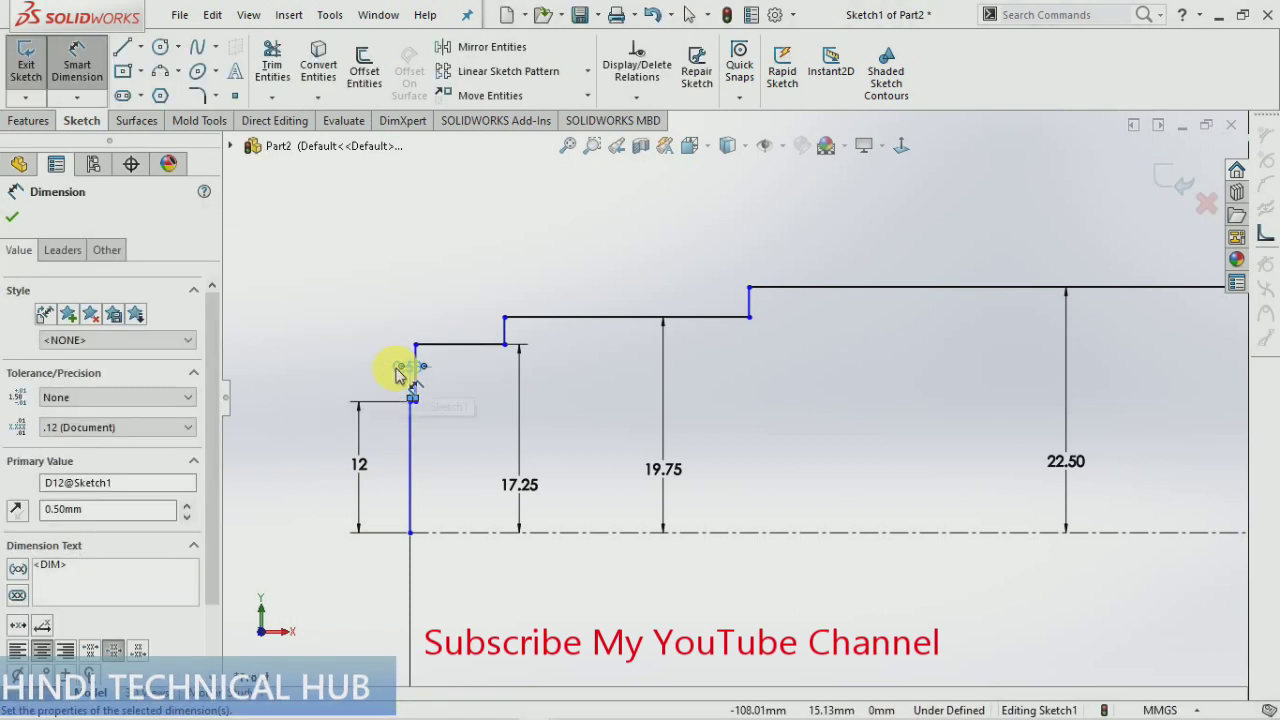
Dimension the two short step lines to 6 and 16.50 mm.
{"action": "left_click", "coordinate": [478, 313]}
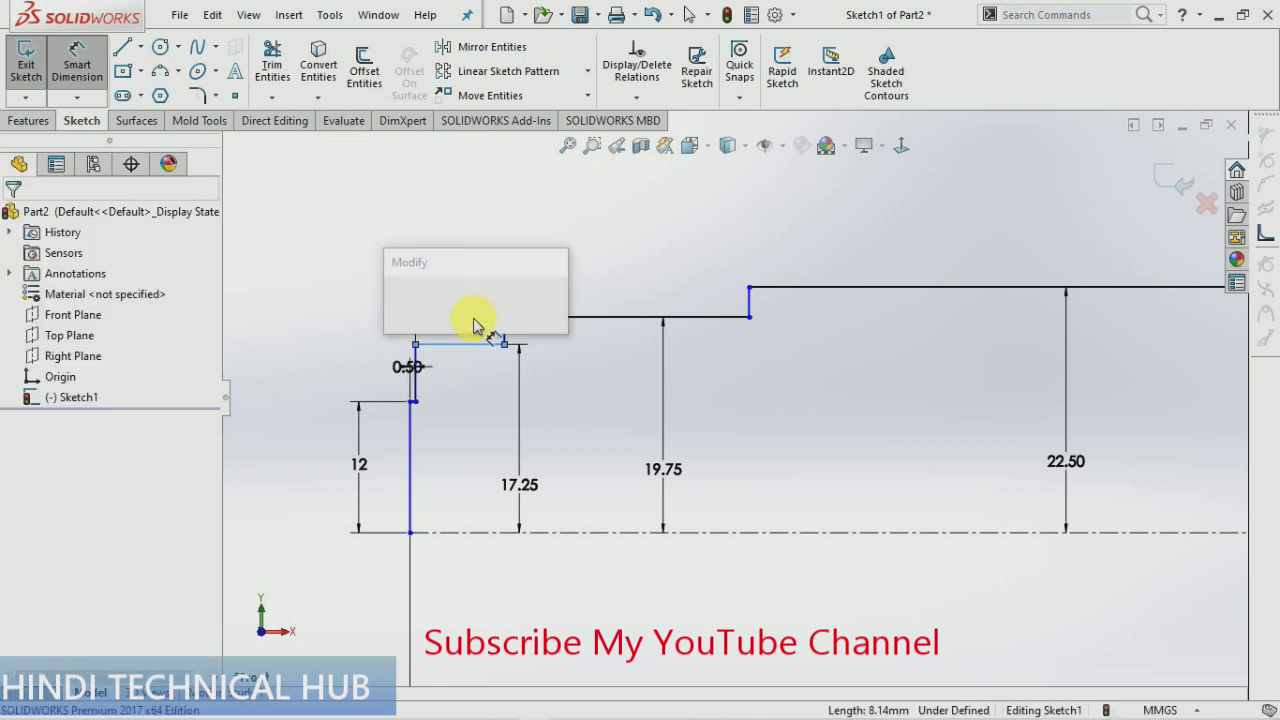
{"action": "type", "text": "6"}
{"action": "key", "text": "Return"}
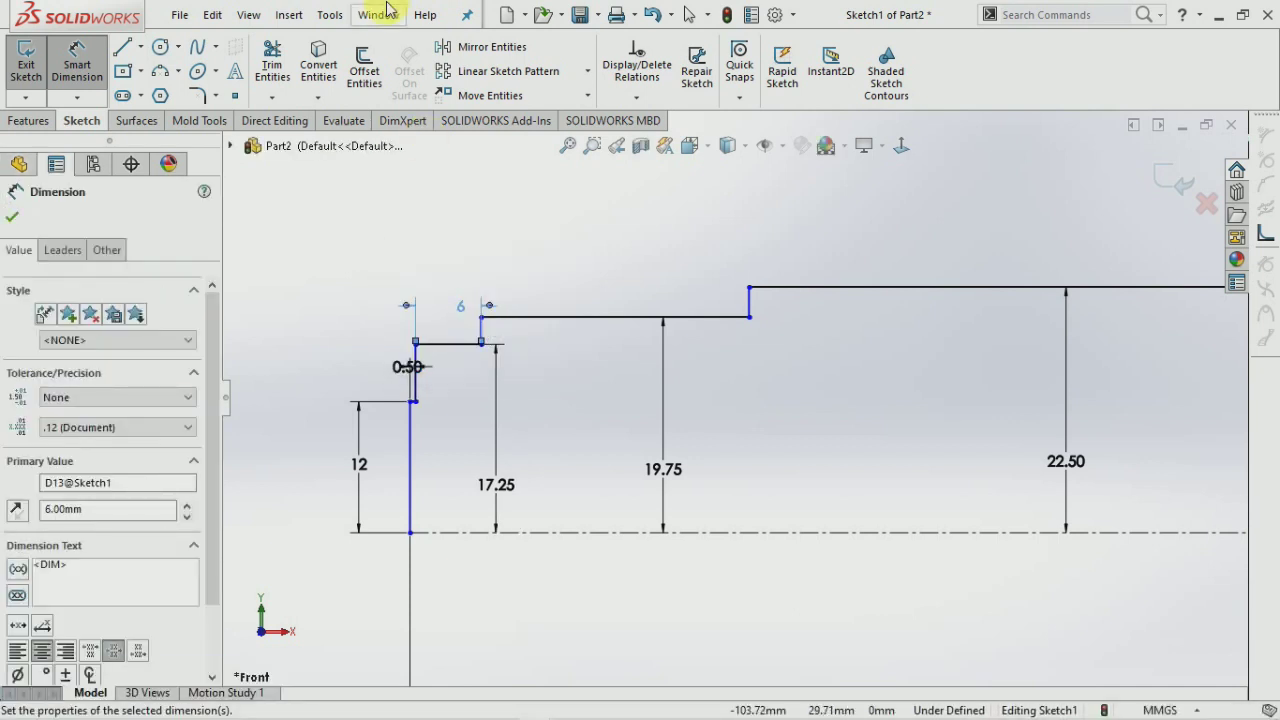
{"action": "left_click", "coordinate": [597, 319]}
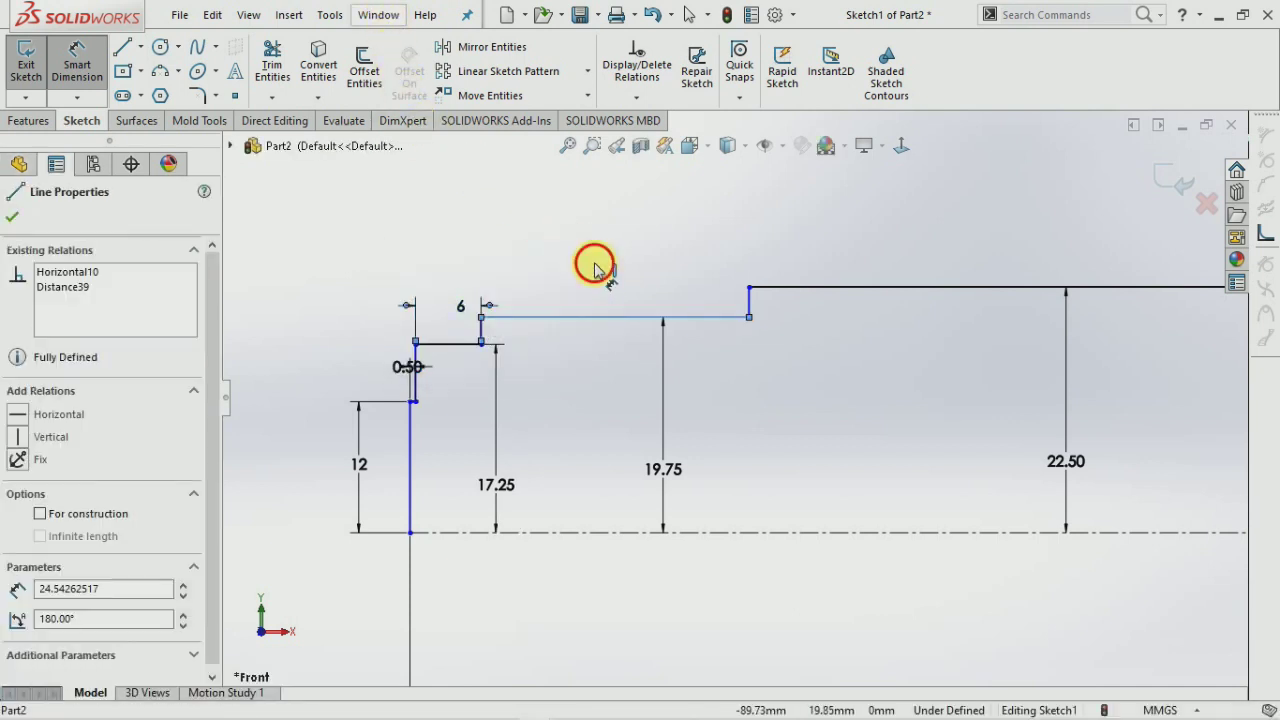
{"action": "left_click", "coordinate": [588, 270]}
{"action": "type", "text": "6.2"}
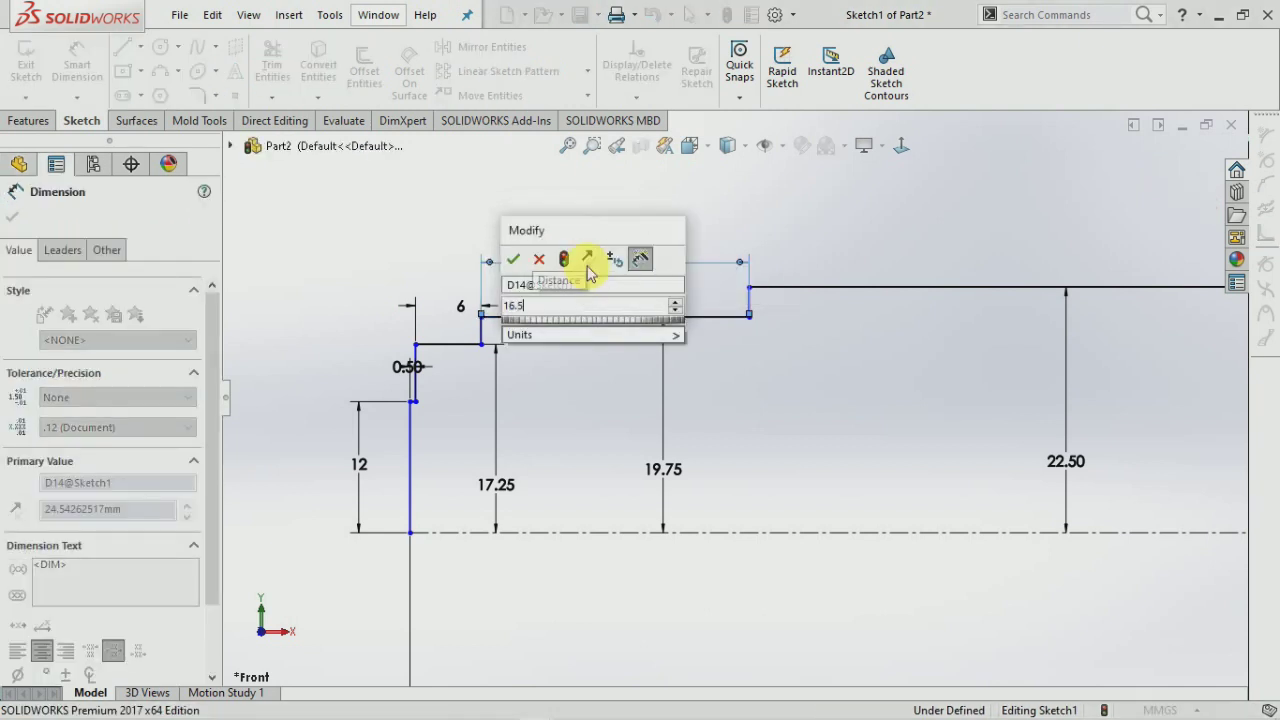
{"action": "key", "text": "Return"}
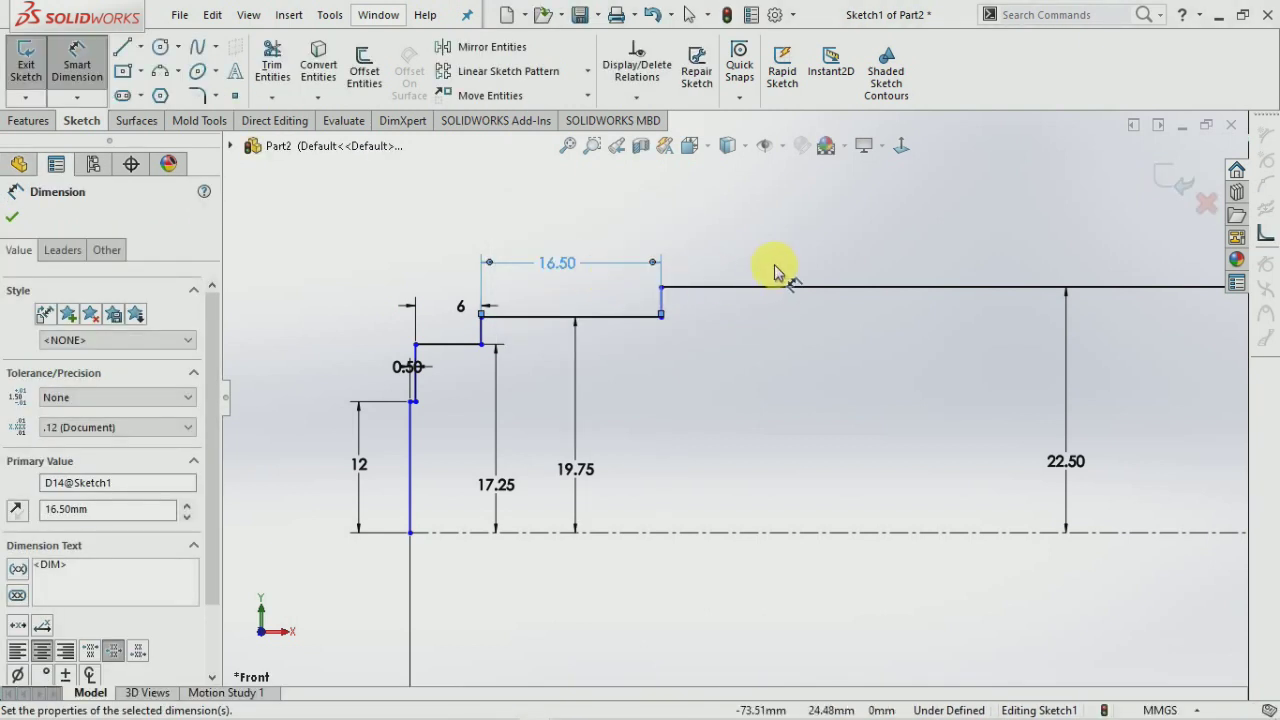
Set the long top line's length to 82 mm.
{"action": "left_click", "coordinate": [783, 290]}
{"action": "left_click", "coordinate": [760, 262]}
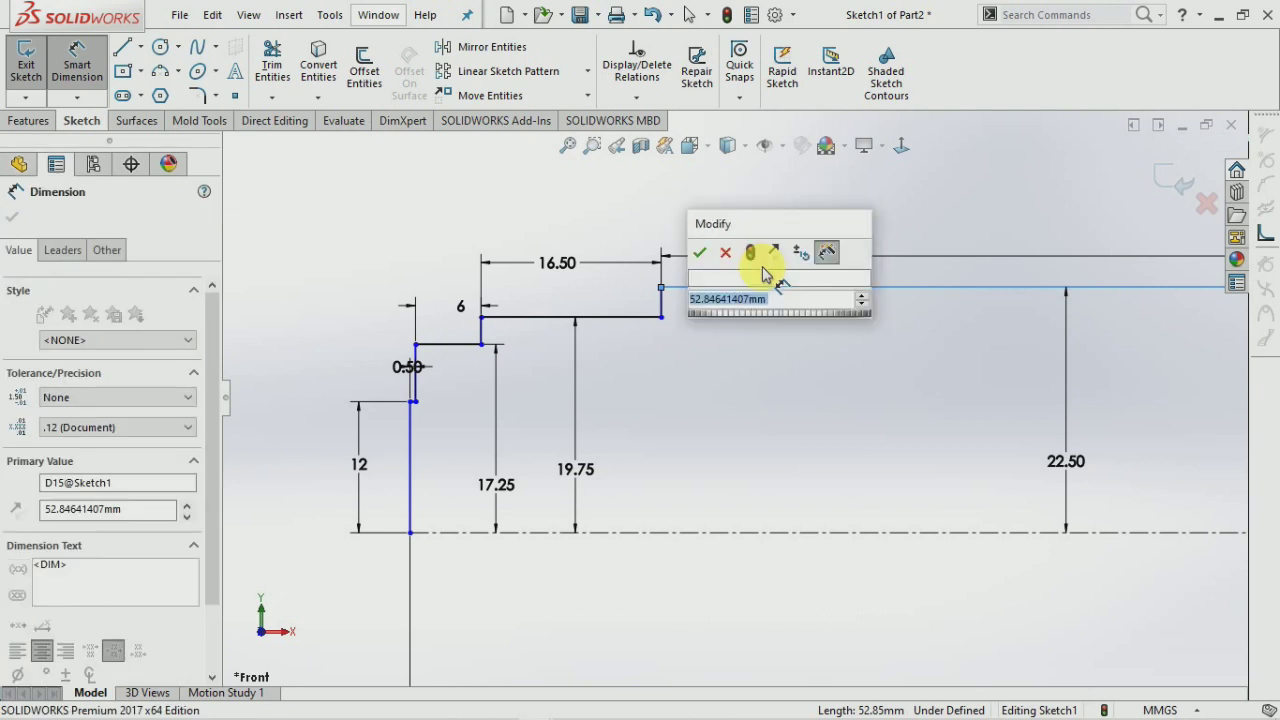
{"action": "type", "text": "82"}
{"action": "key", "text": "Return"}
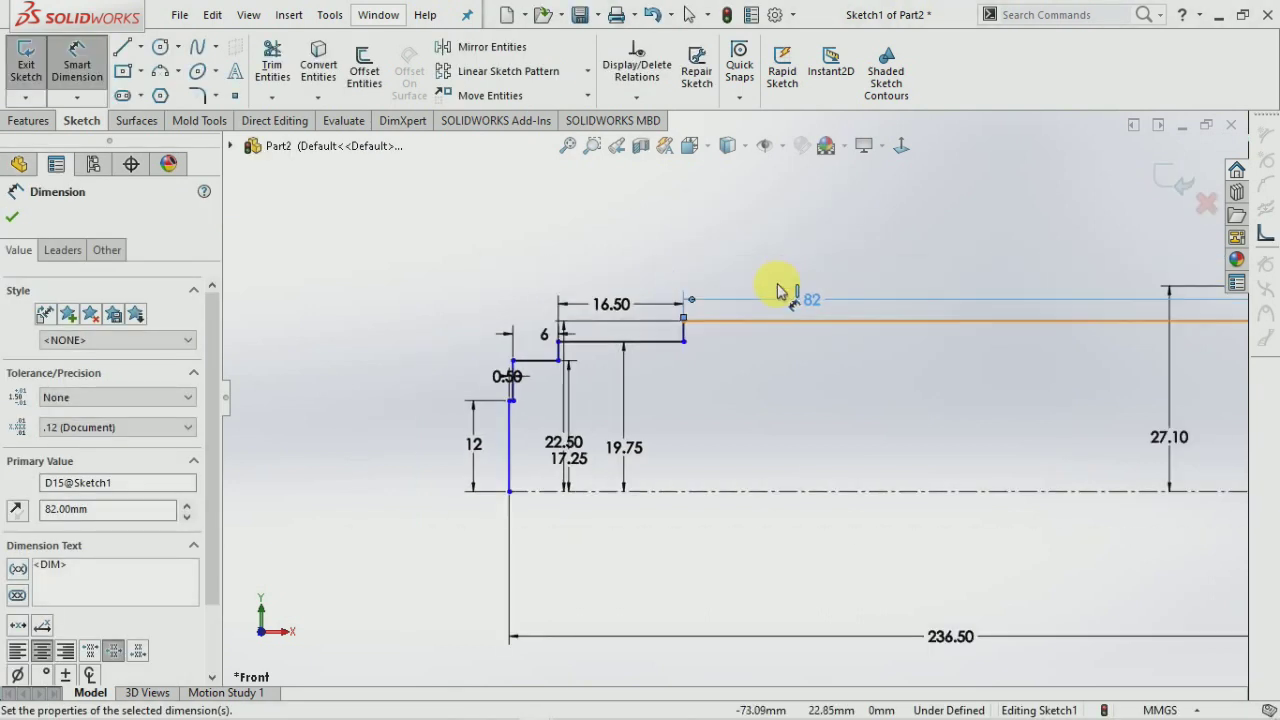
{"action": "scroll", "coordinate": [1262, 342], "scroll_direction": "up", "scroll_amount": 1}
{"action": "scroll", "coordinate": [1186, 349], "scroll_direction": "down", "scroll_amount": 4}
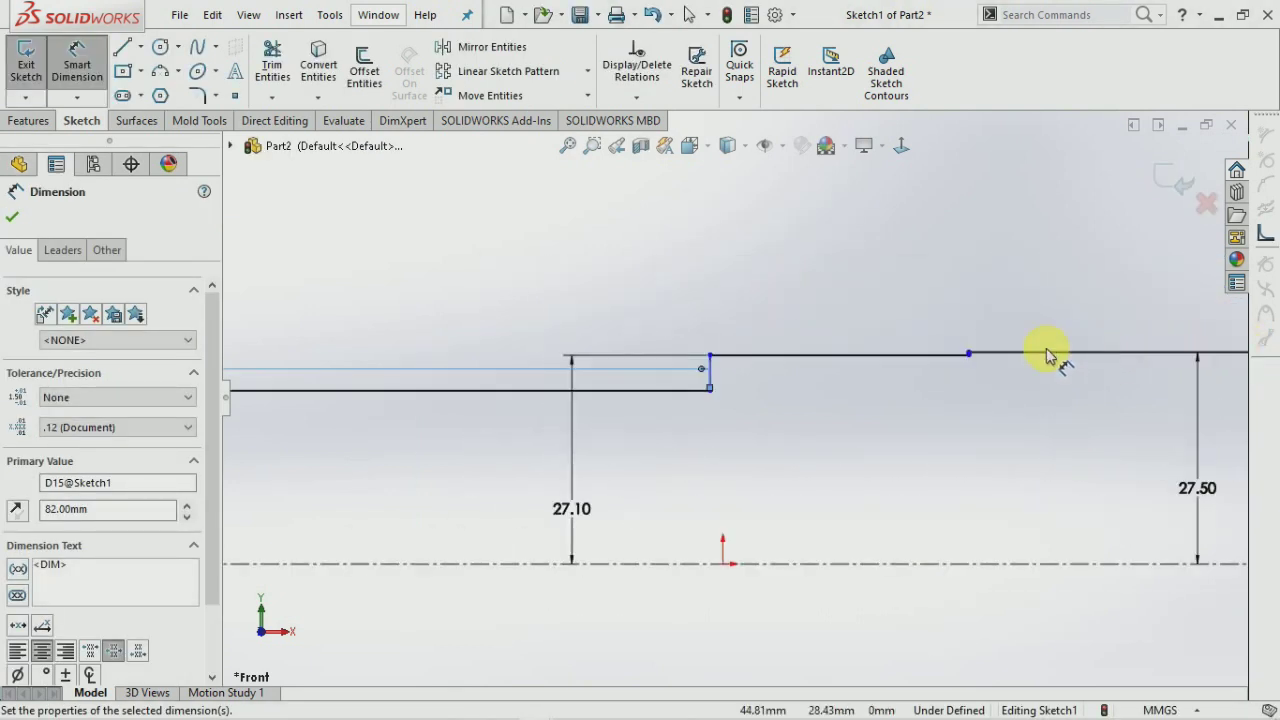
Dimension the next top line segment to 50 mm.
{"action": "left_click", "coordinate": [893, 358]}
{"action": "left_click", "coordinate": [889, 332]}
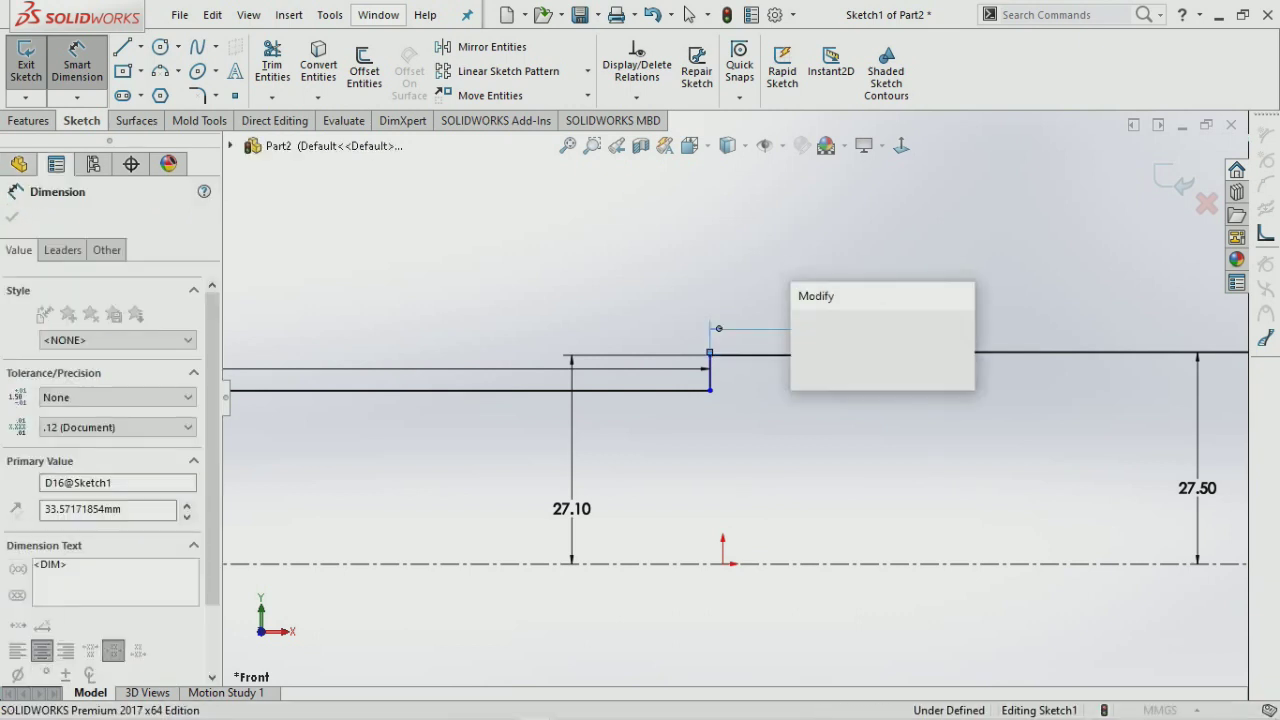
{"action": "type", "text": "50"}
{"action": "key", "text": "Return"}
{"action": "scroll", "coordinate": [891, 337], "scroll_direction": "up", "scroll_amount": 2}
{"action": "scroll", "coordinate": [895, 355], "scroll_direction": "up", "scroll_amount": 1}
{"action": "scroll", "coordinate": [898, 372], "scroll_direction": "down", "scroll_amount": 3}
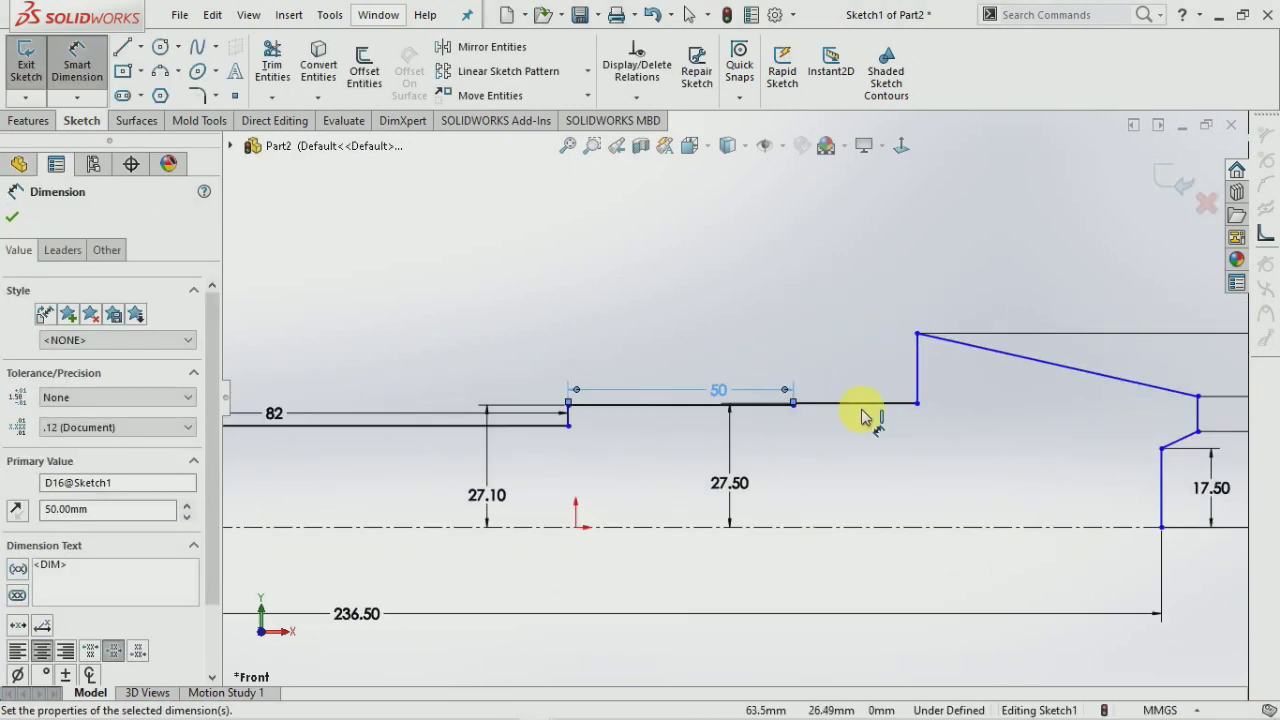
Dimension the following horizontal segment to 45 mm.
{"action": "left_click", "coordinate": [866, 415]}
{"action": "left_click", "coordinate": [866, 393]}
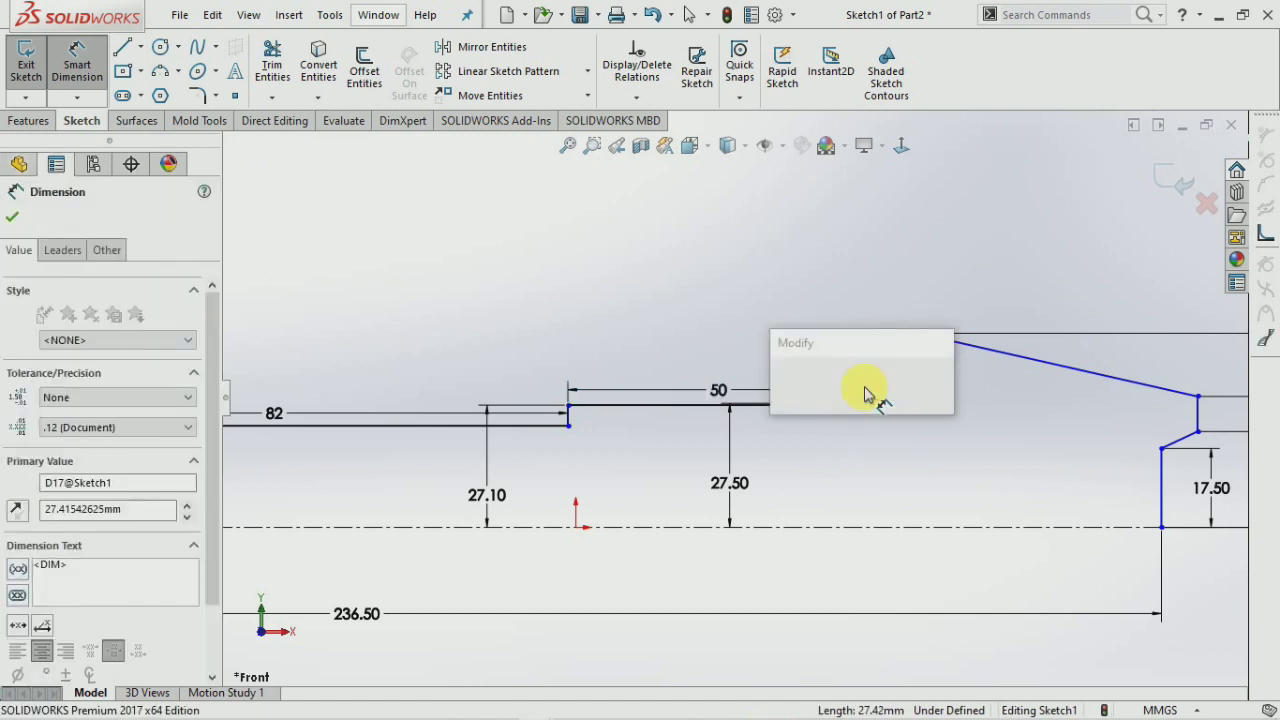
{"action": "type", "text": "45"}
{"action": "key", "text": "Return"}
{"action": "scroll", "coordinate": [860, 388], "scroll_direction": "up", "scroll_amount": 2}
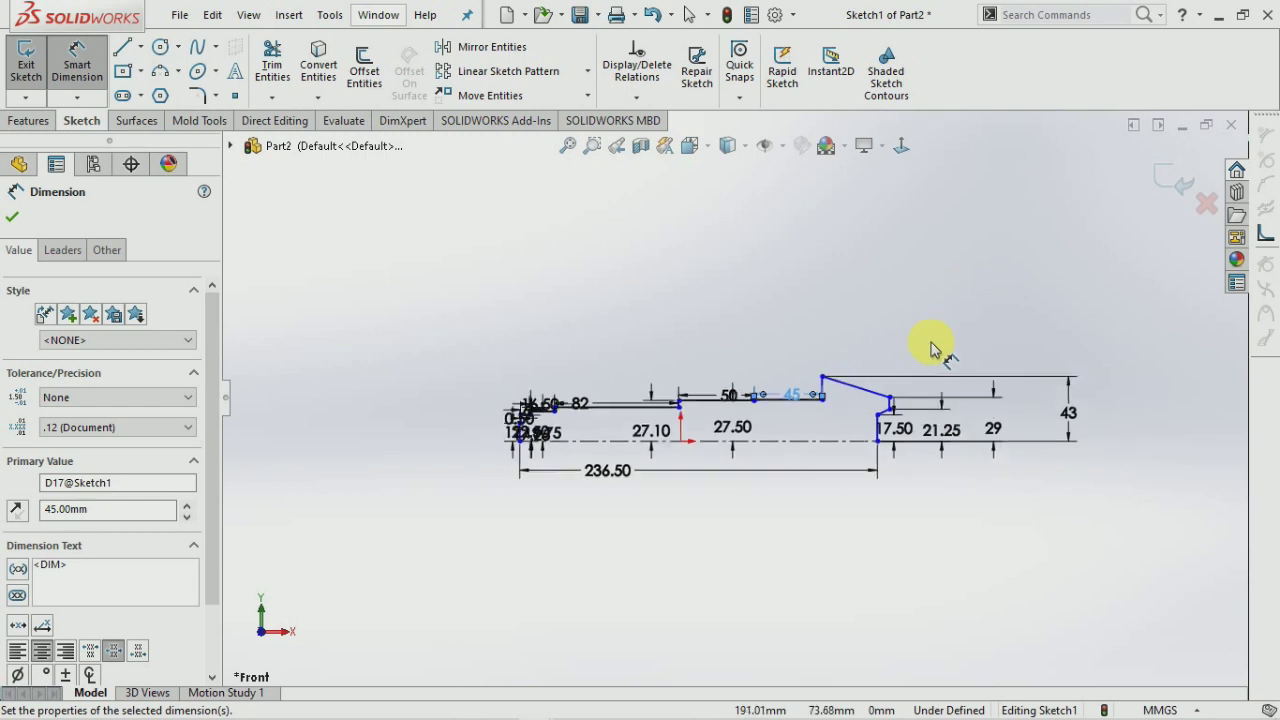
{"action": "scroll", "coordinate": [880, 425], "scroll_direction": "down", "scroll_amount": 3}
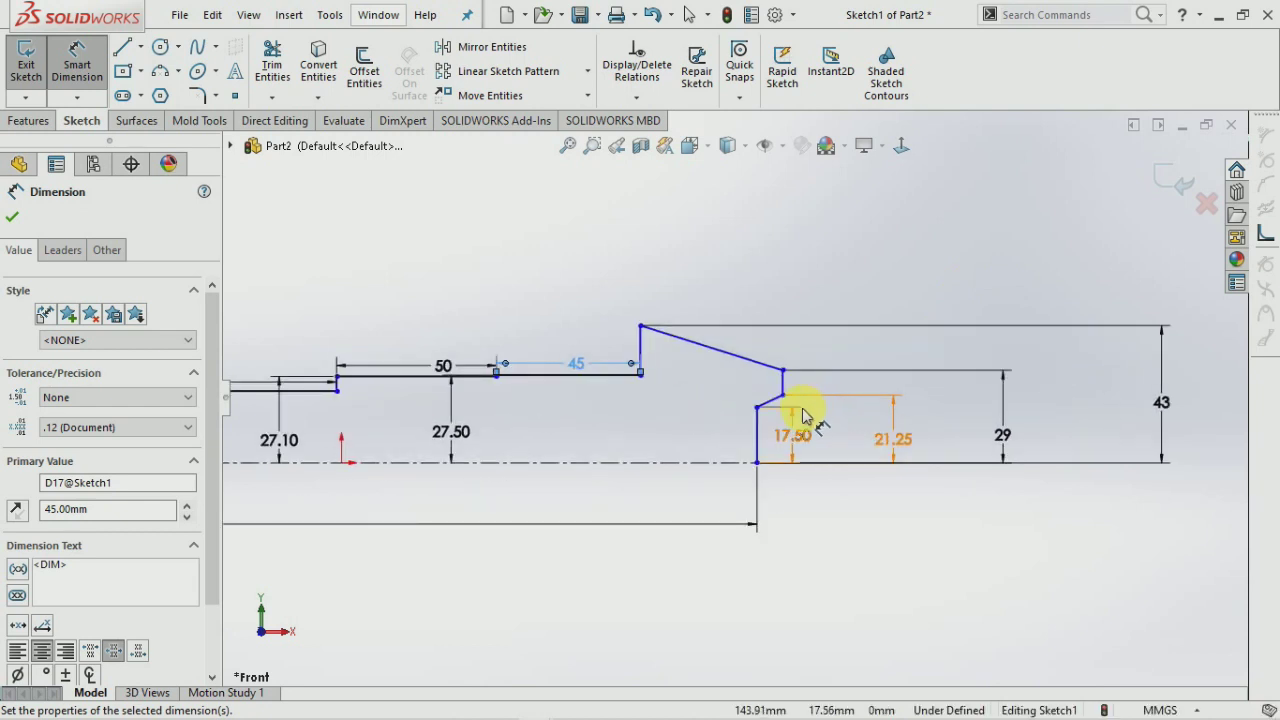
{"action": "scroll", "coordinate": [795, 410], "scroll_direction": "down", "scroll_amount": 2}
Offset the bevel-face line's bottom endpoint 3.50 mm horizontally.
{"action": "left_click", "coordinate": [787, 365]}
{"action": "left_click", "coordinate": [750, 473]}
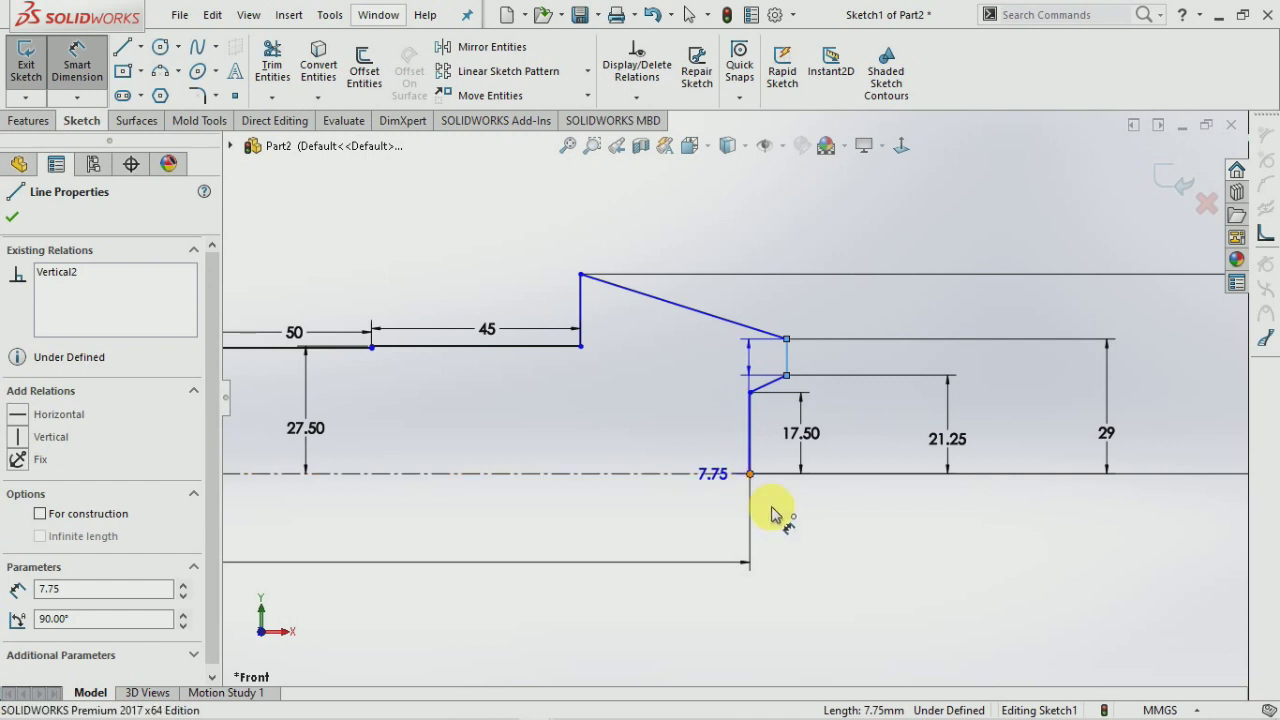
{"action": "left_click", "coordinate": [825, 550]}
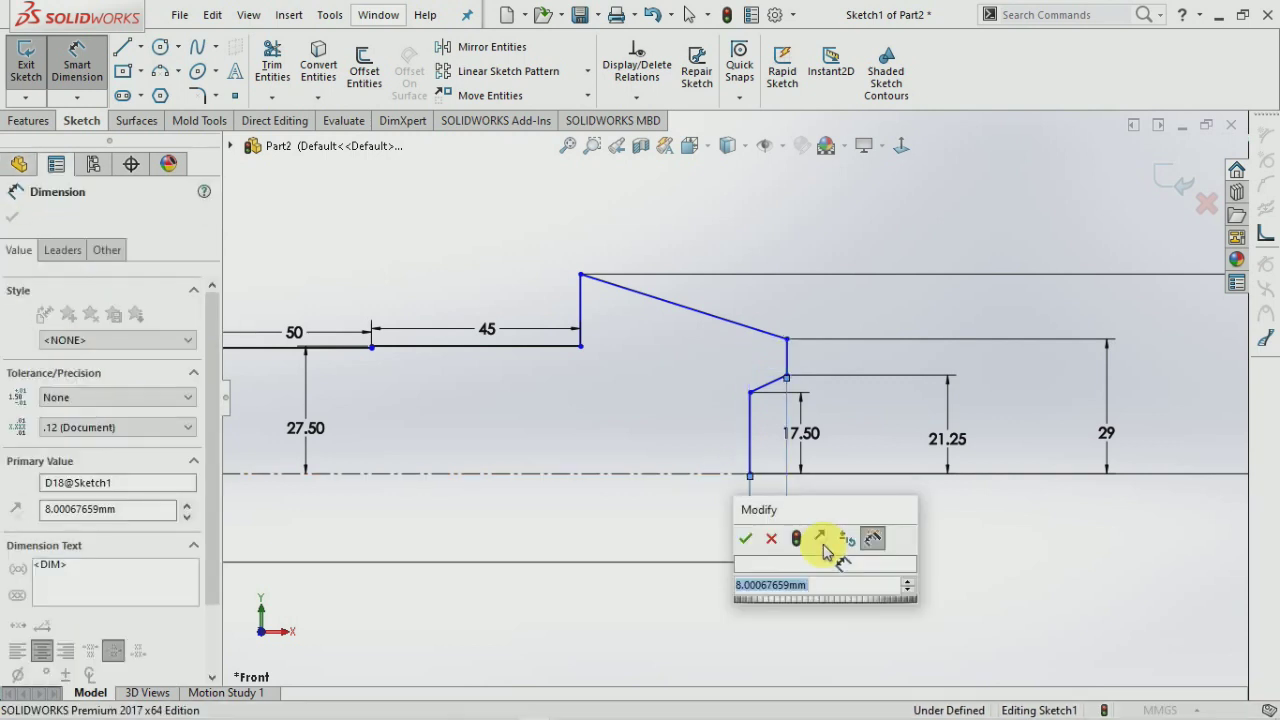
{"action": "type", "text": "3.5"}
{"action": "key", "text": "Return"}
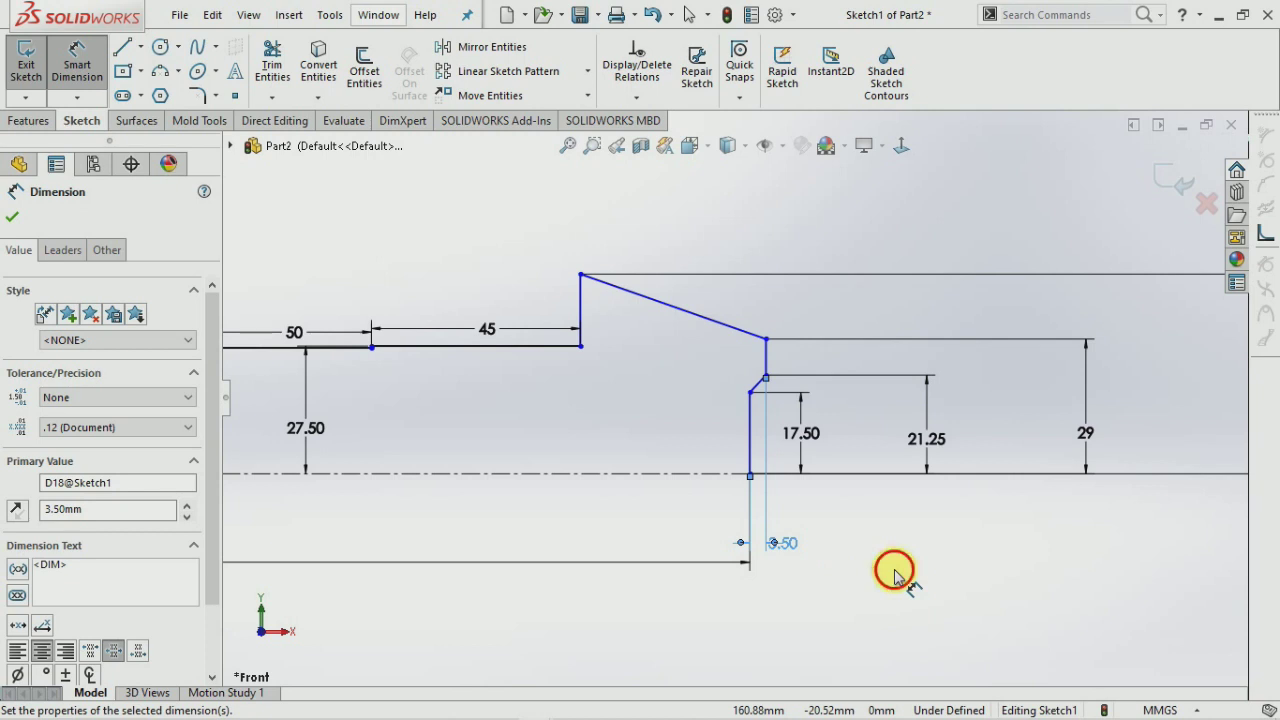
{"action": "left_click", "coordinate": [895, 575]}
Place the 45 step-length dimension and cancel the unwanted 40 dimension.
{"action": "scroll", "coordinate": [894, 578], "scroll_direction": "up", "scroll_amount": 1}
{"action": "scroll", "coordinate": [894, 578], "scroll_direction": "up", "scroll_amount": 1}
{"action": "scroll", "coordinate": [558, 343], "scroll_direction": "down", "scroll_amount": 1}
{"action": "left_click", "coordinate": [558, 343]}
{"action": "left_click", "coordinate": [652, 345]}
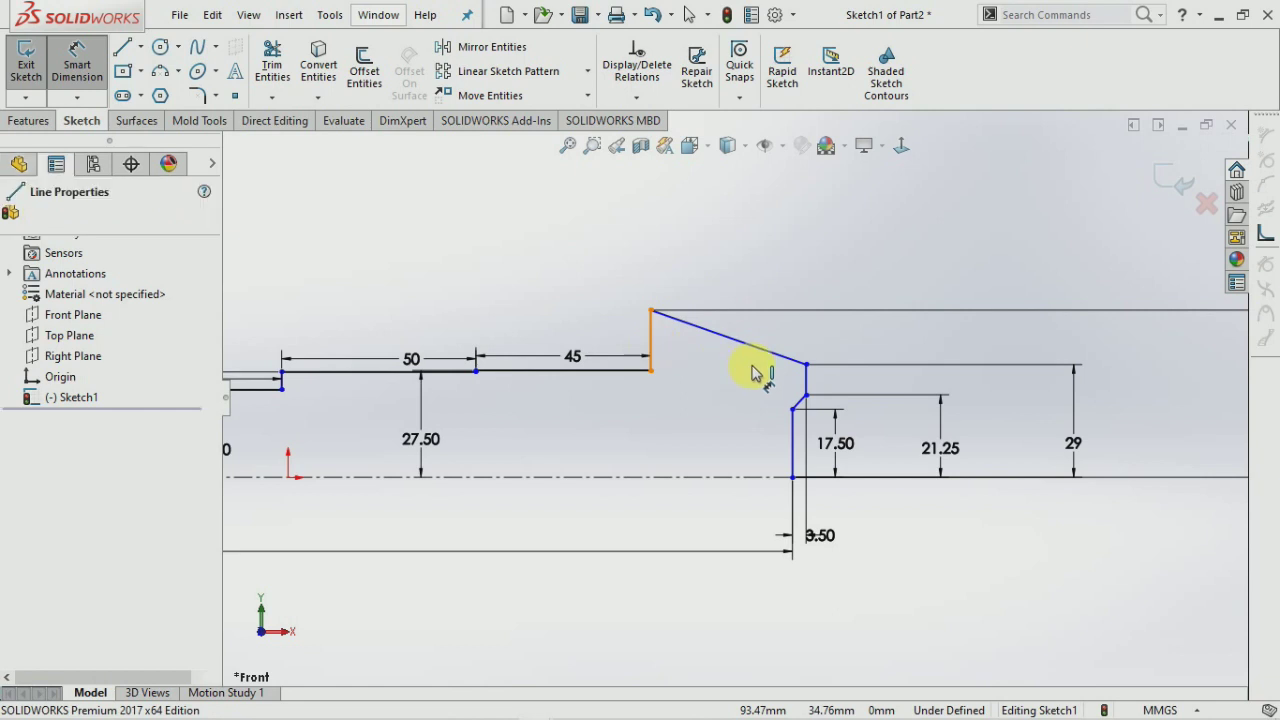
{"action": "left_click", "coordinate": [806, 378]}
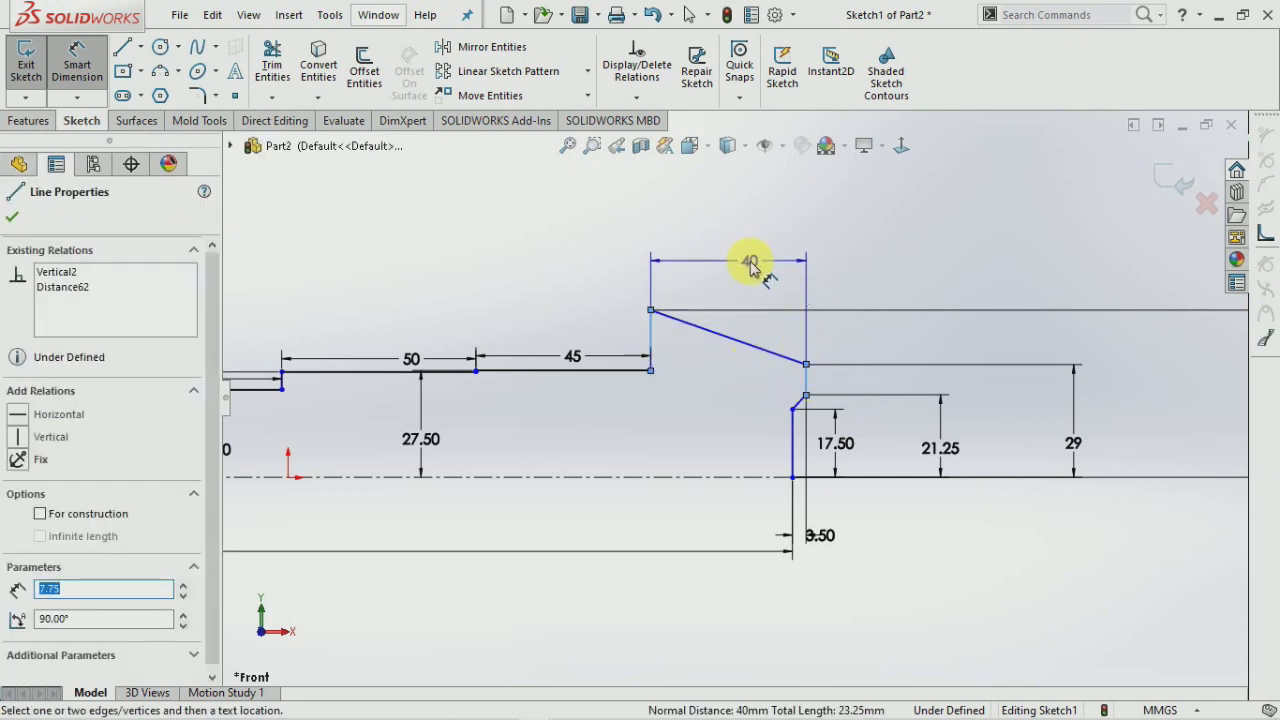
{"action": "key", "text": "Escape"}
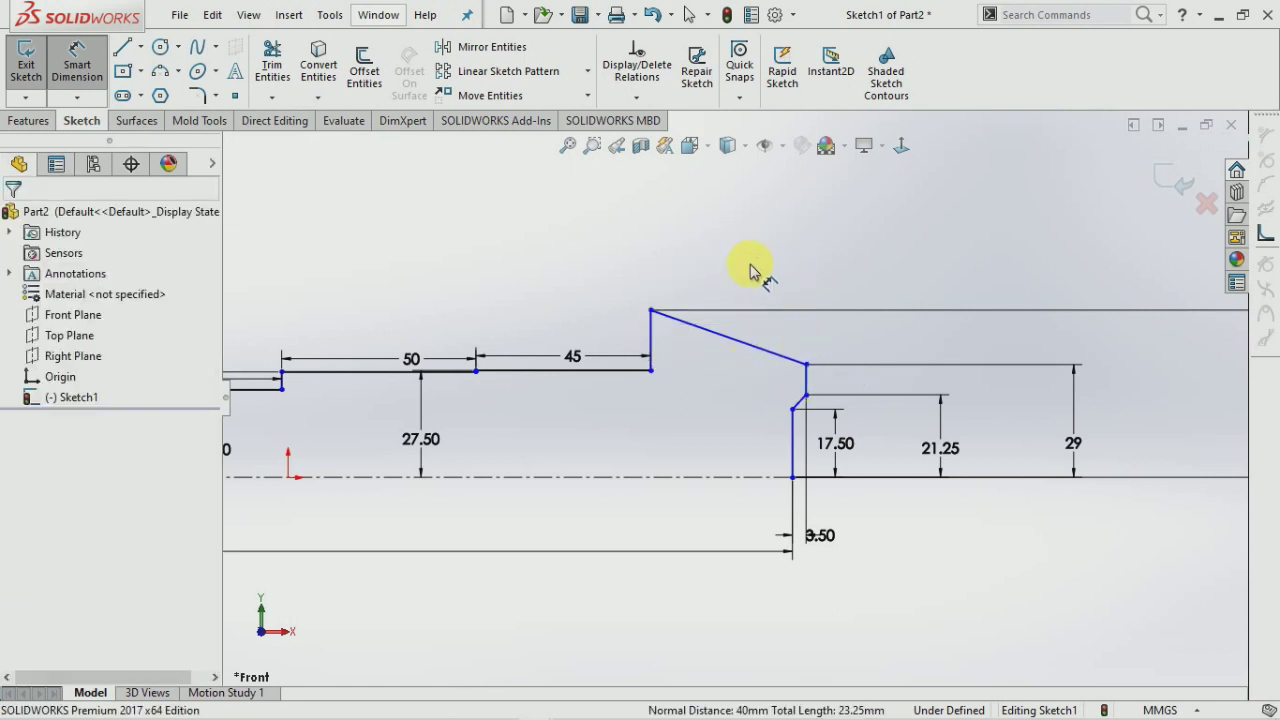
Revolve the auto-closed profile 360° into Revolve1, then select the flange face.
{"action": "scroll", "coordinate": [752, 272], "scroll_direction": "down", "scroll_amount": 3}
{"action": "scroll", "coordinate": [751, 363], "scroll_direction": "up", "scroll_amount": 2}
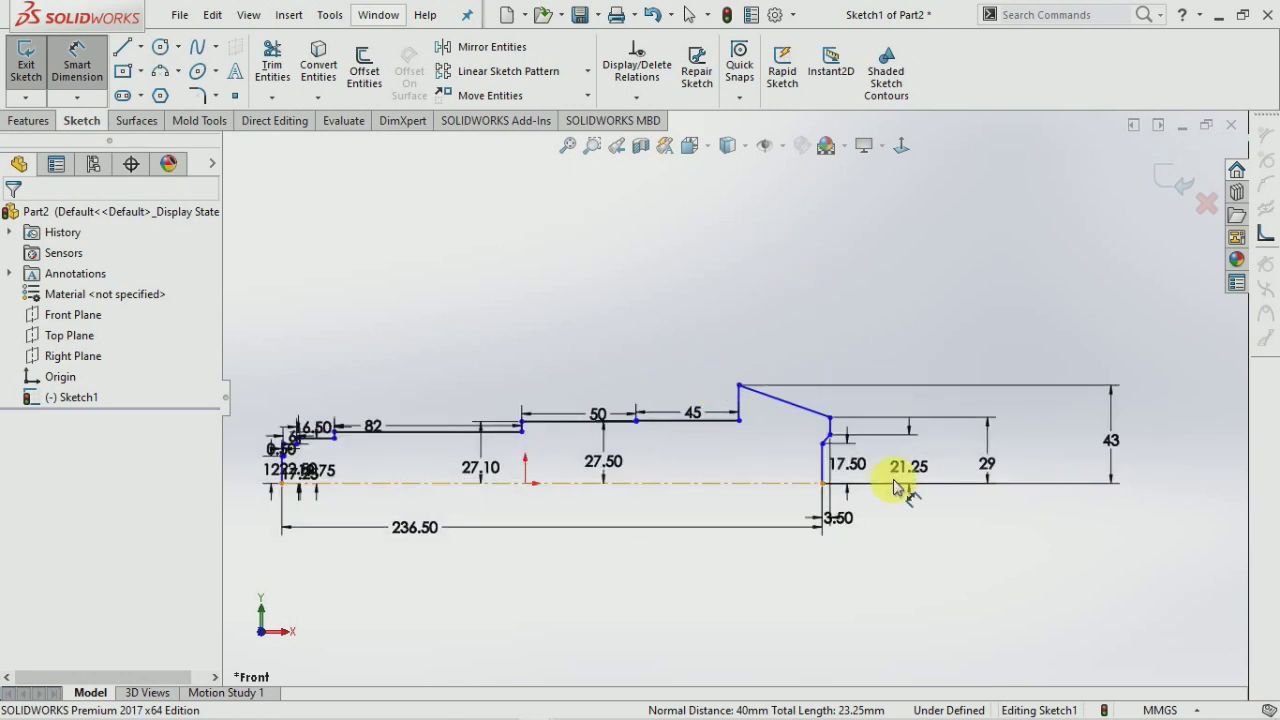
{"action": "left_click", "coordinate": [80, 66]}
{"action": "left_click", "coordinate": [18, 80]}
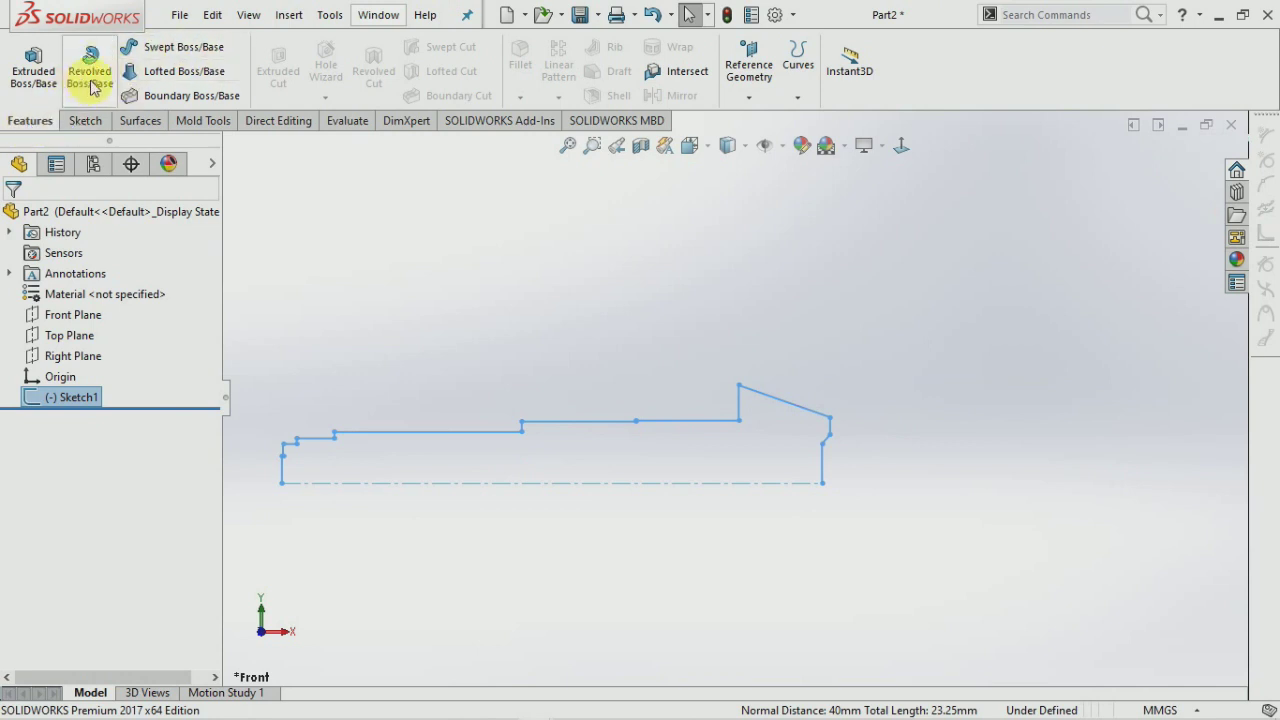
{"action": "left_click", "coordinate": [89, 78]}
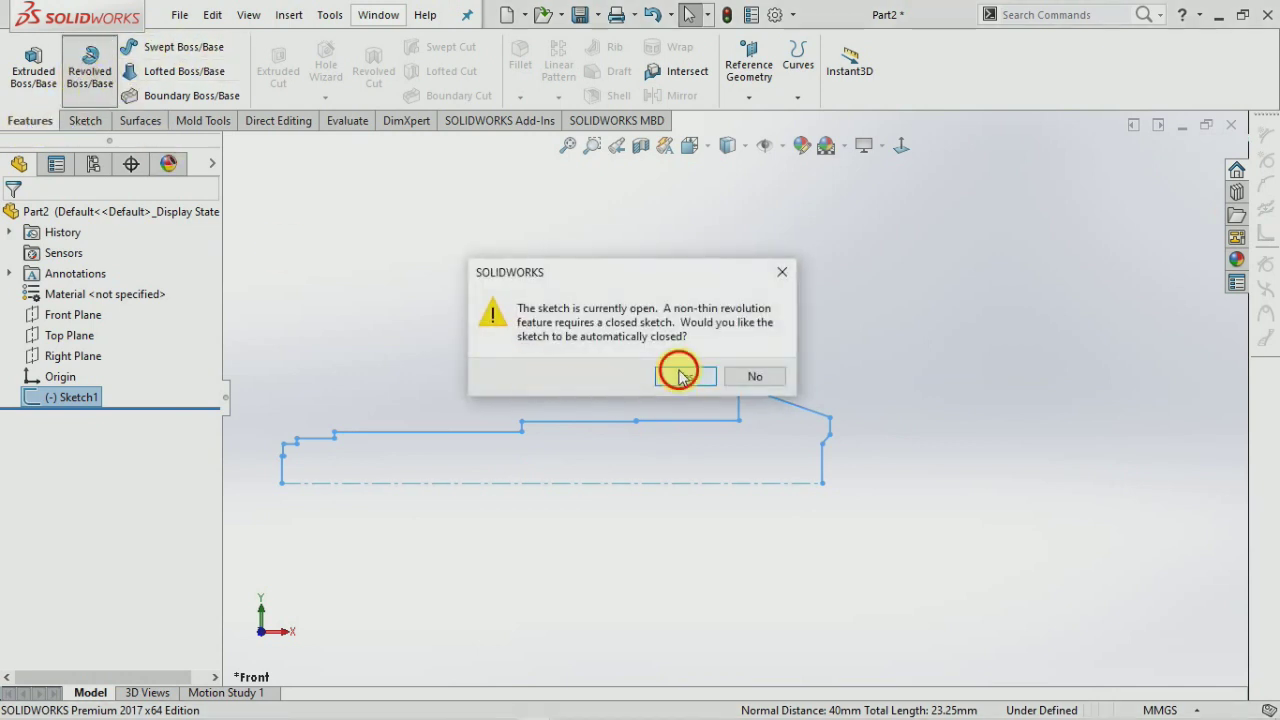
{"action": "left_click", "coordinate": [680, 377]}
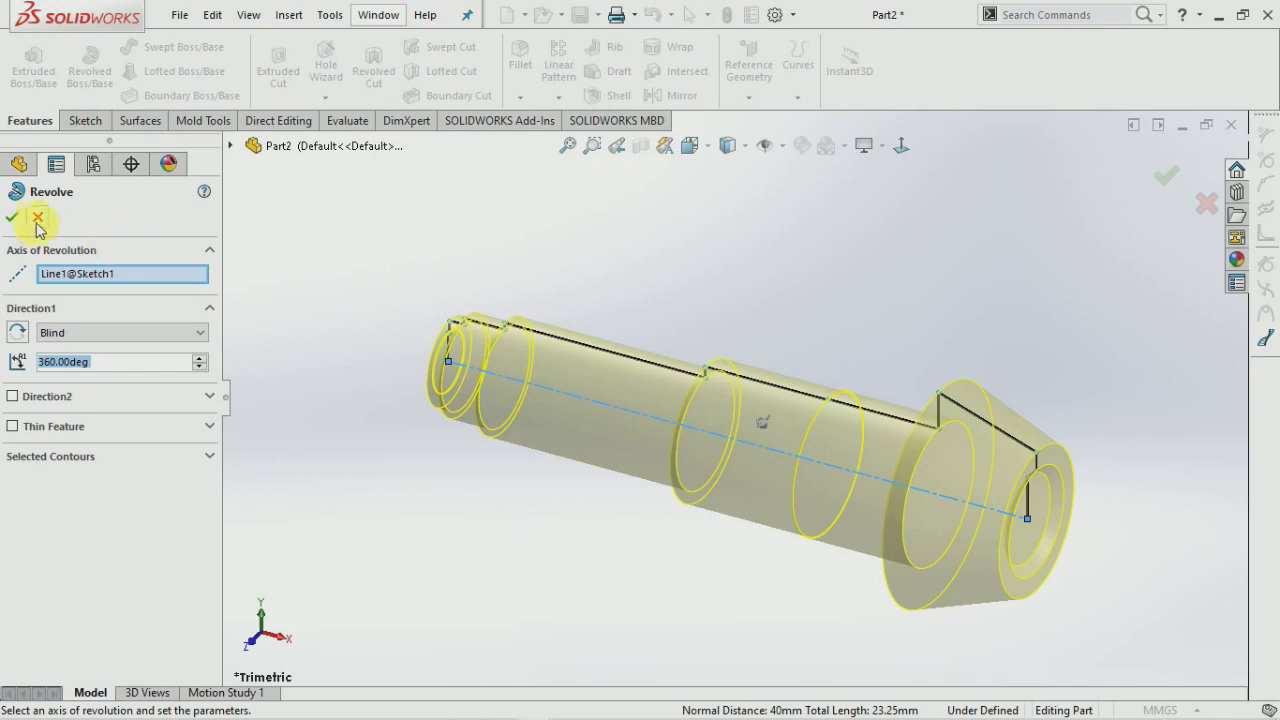
{"action": "left_click", "coordinate": [13, 218]}
{"action": "mouse_move", "coordinate": [814, 320]}
{"action": "middle_mouse_down"}
{"action": "mouse_move", "coordinate": [757, 343]}
{"action": "mouse_move", "coordinate": [935, 375]}
{"action": "mouse_move", "coordinate": [829, 486]}
{"action": "mouse_move", "coordinate": [971, 371]}
{"action": "middle_mouse_up"}
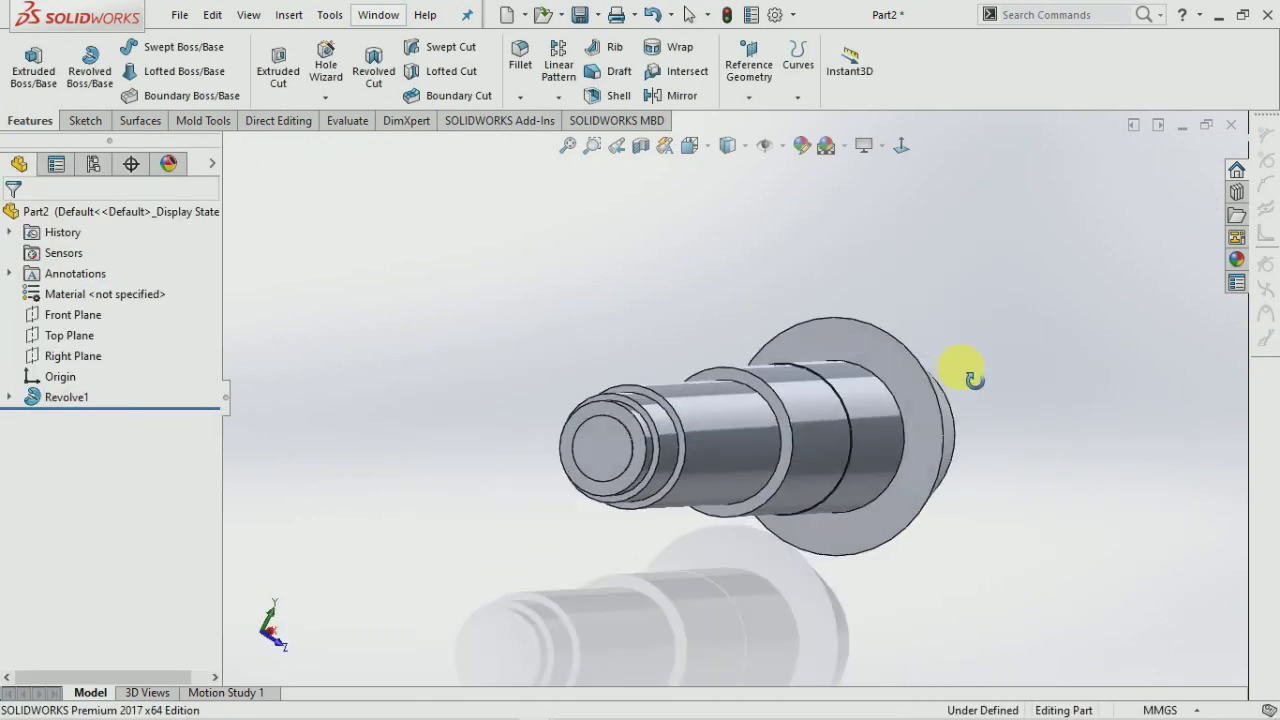
{"action": "left_click", "coordinate": [874, 340]}
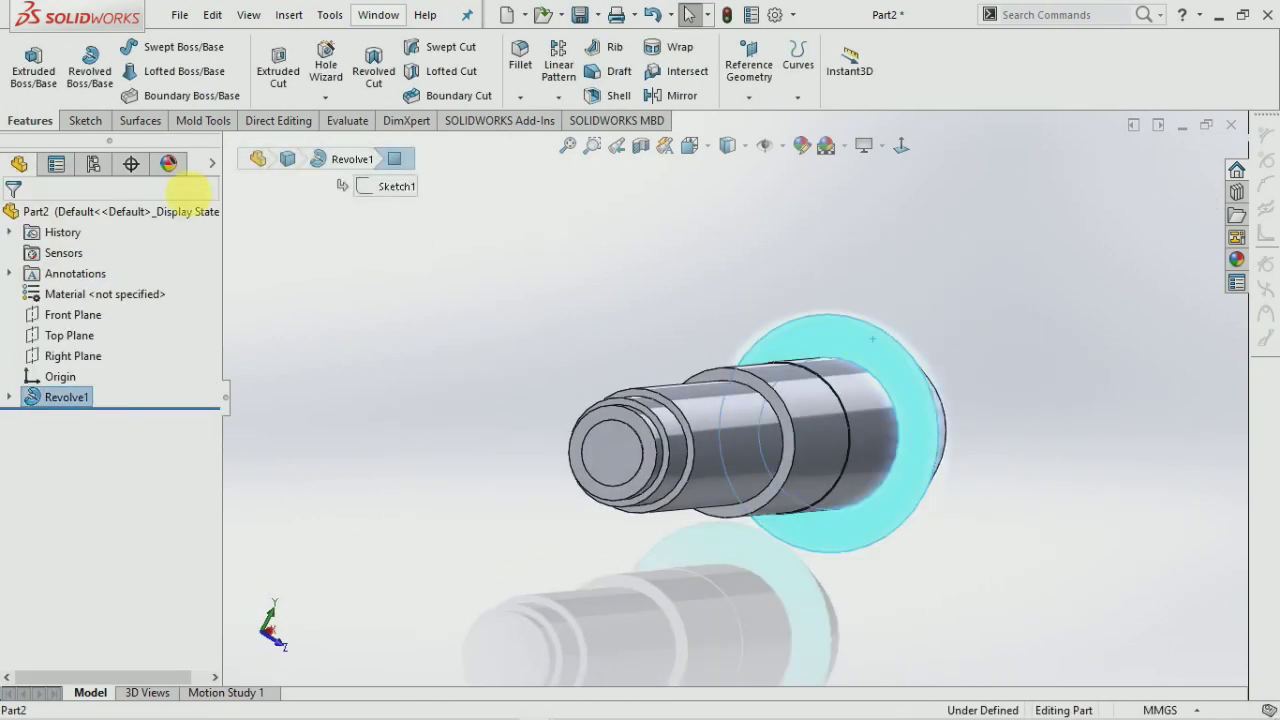
Sketch on the flange face, viewed normal, with a vertical line up from the centre.
{"action": "left_click", "coordinate": [85, 120]}
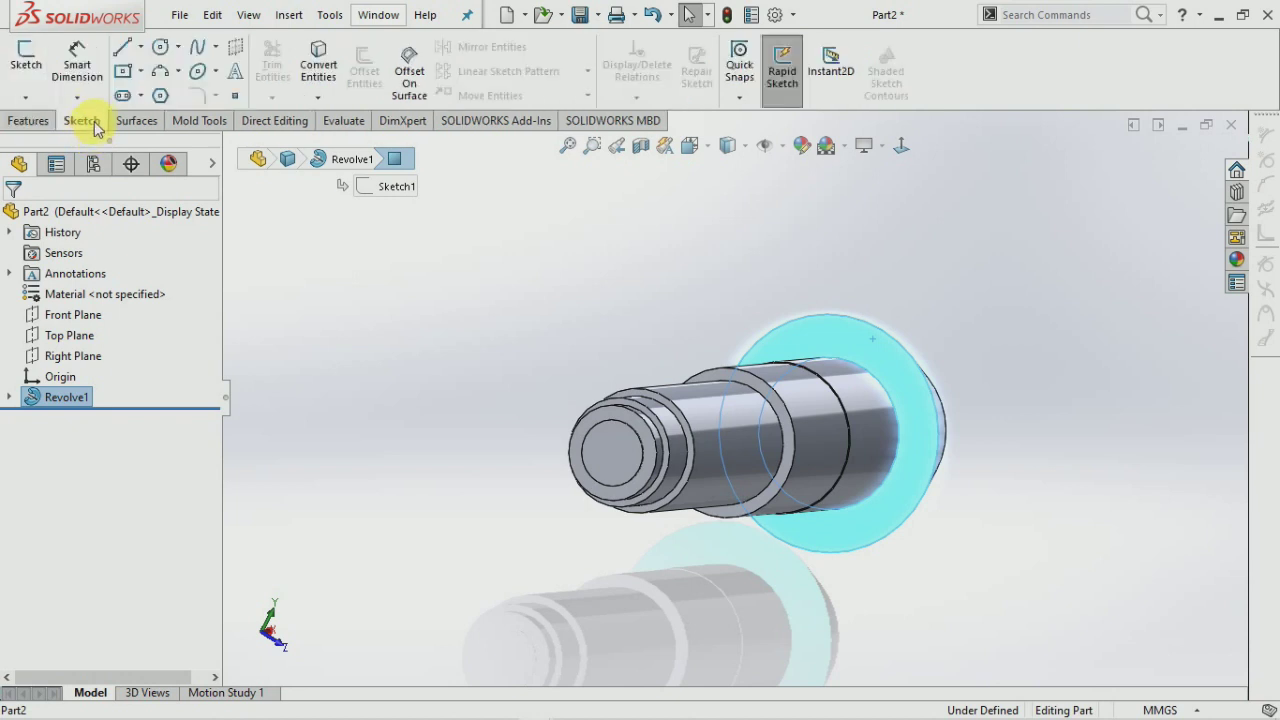
{"action": "left_click", "coordinate": [27, 70]}
{"action": "left_click", "coordinate": [901, 147]}
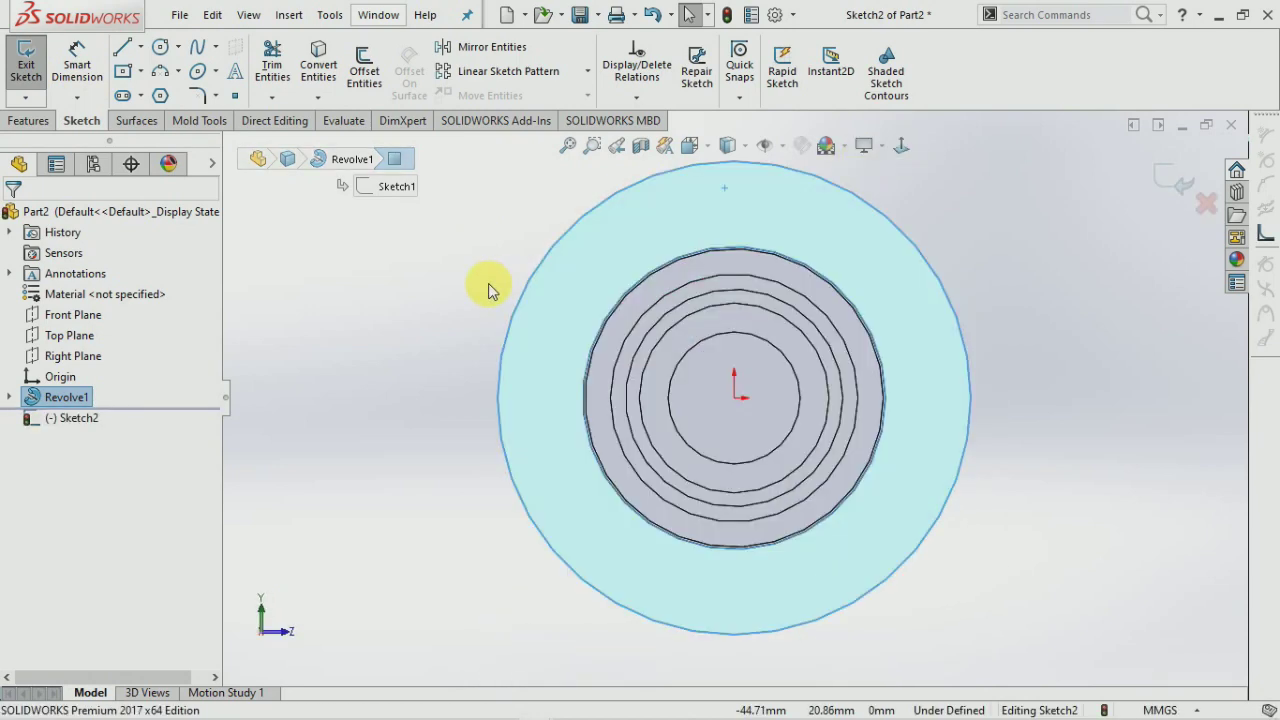
{"action": "scroll", "coordinate": [924, 250], "scroll_direction": "down", "scroll_amount": 2}
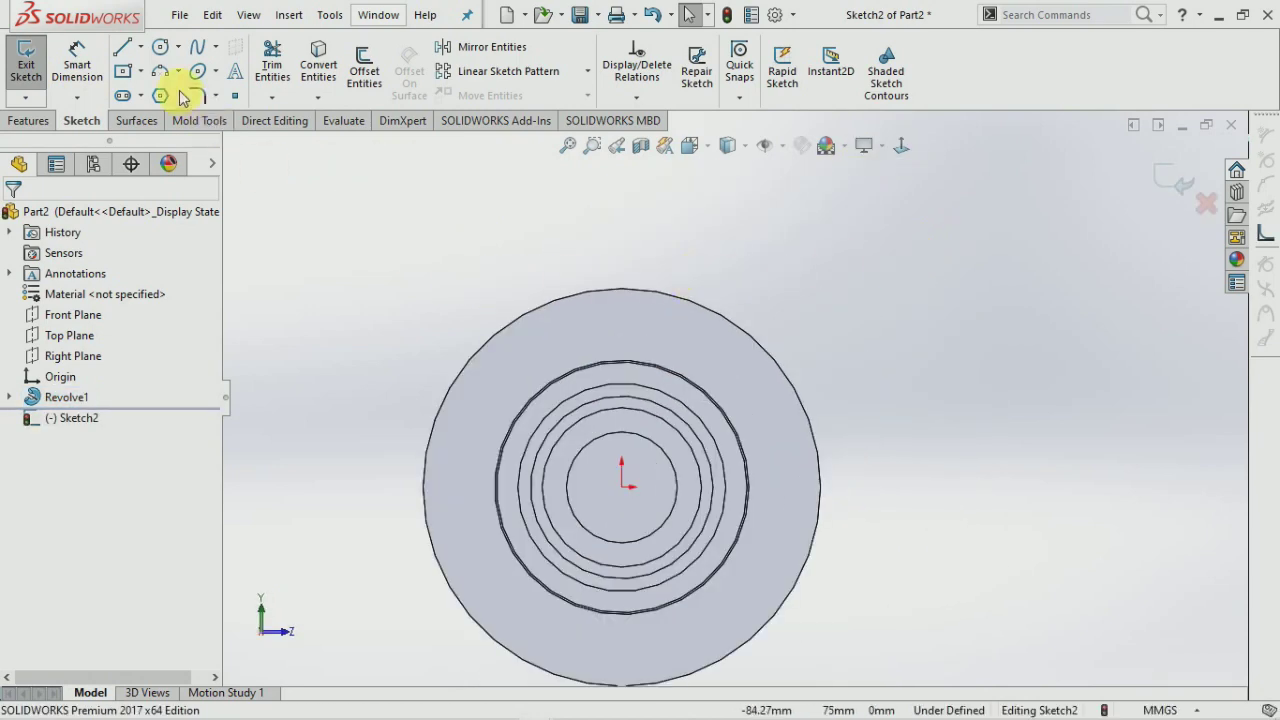
{"action": "left_click", "coordinate": [124, 48]}
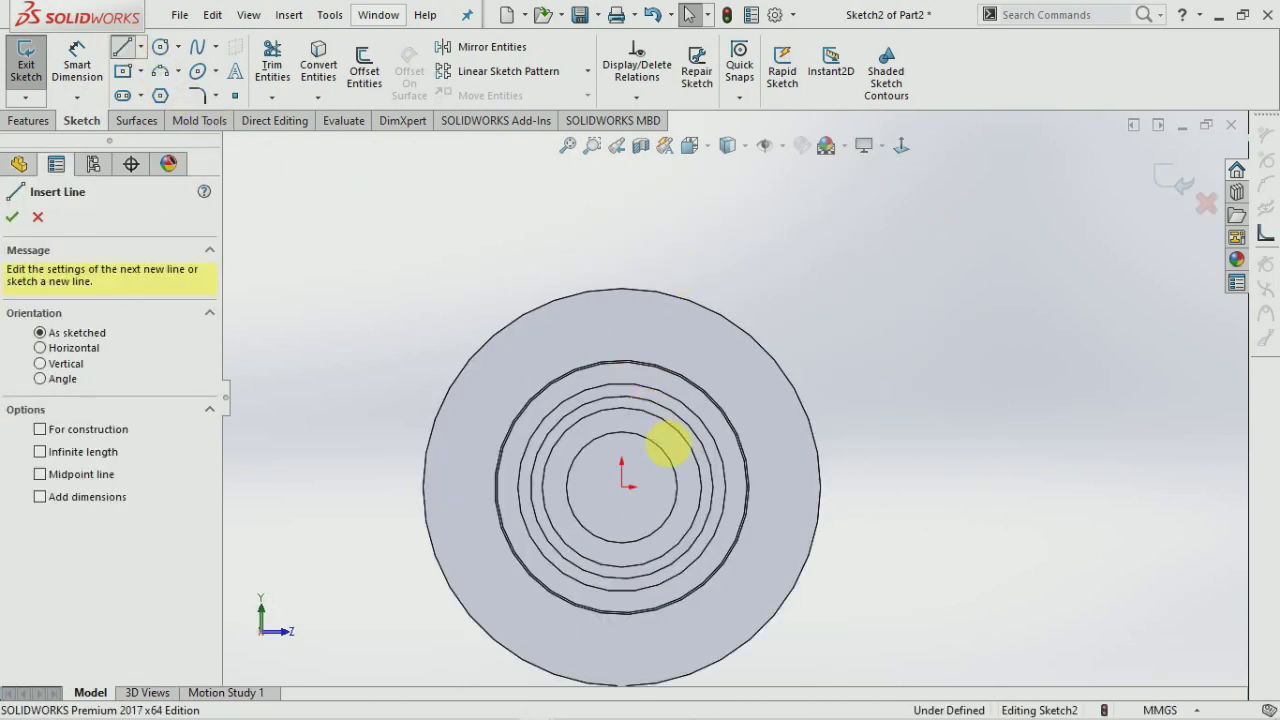
{"action": "left_click", "coordinate": [622, 488]}
{"action": "left_click", "coordinate": [622, 226]}
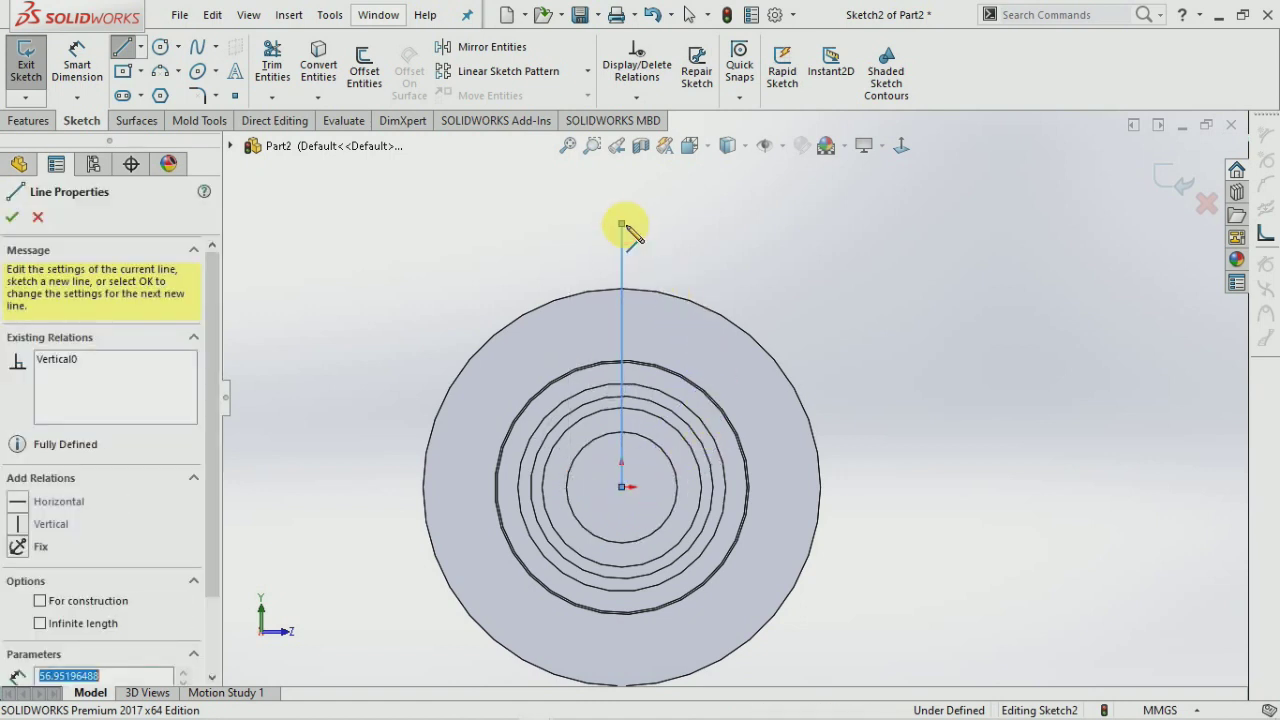
Dimension the vertical line to 49.5 mm.
{"action": "left_click", "coordinate": [77, 65]}
{"action": "left_click", "coordinate": [752, 480]}
{"action": "left_click", "coordinate": [745, 275]}
{"action": "type", "text": "49.5"}
{"action": "key", "text": "Return"}
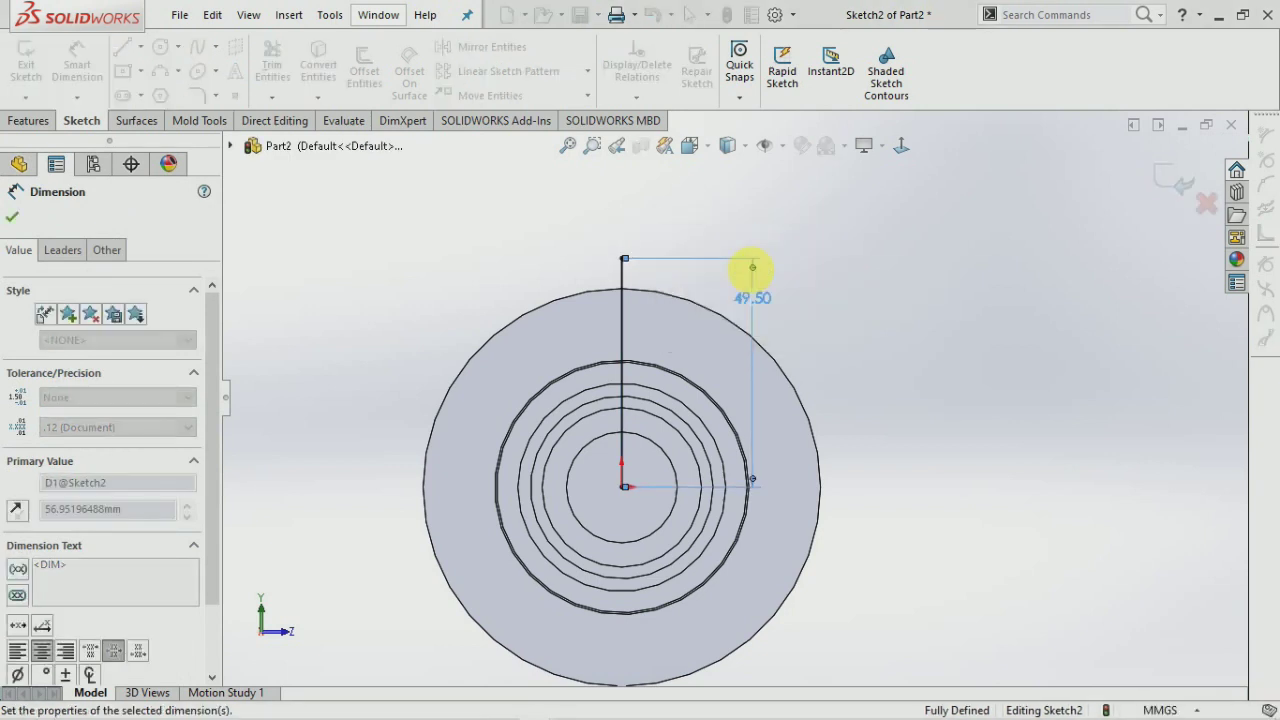
{"action": "left_click", "coordinate": [903, 340]}
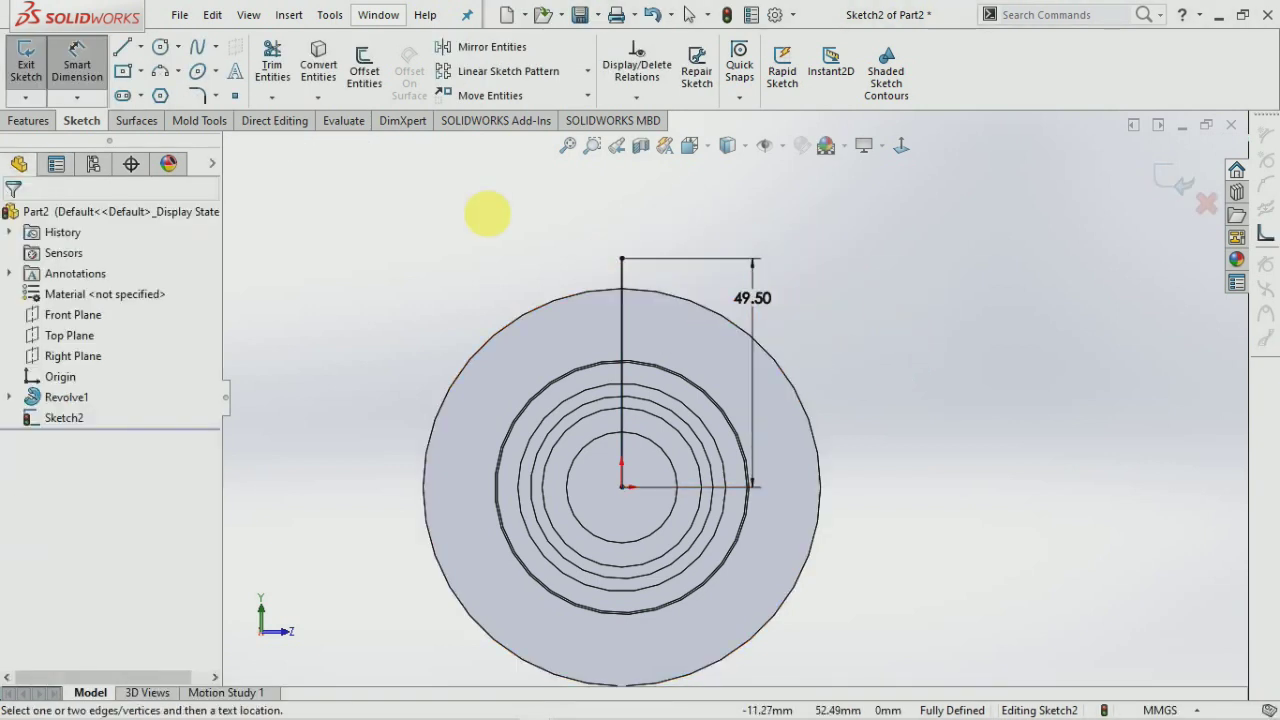
{"action": "left_click", "coordinate": [364, 68]}
{"action": "type", "text": "7.73/2"}
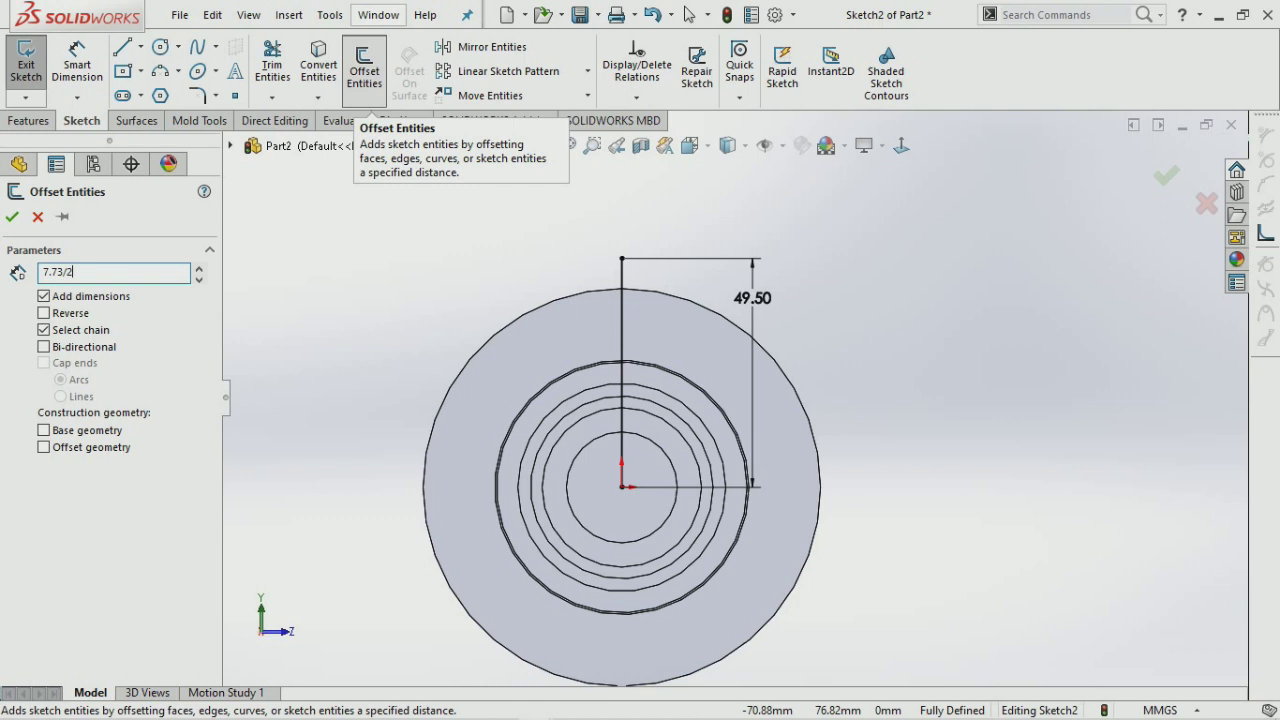
Offset the centre line bi-directionally by 3.865 mm and 9.795 mm.
{"action": "left_click", "coordinate": [622, 343]}
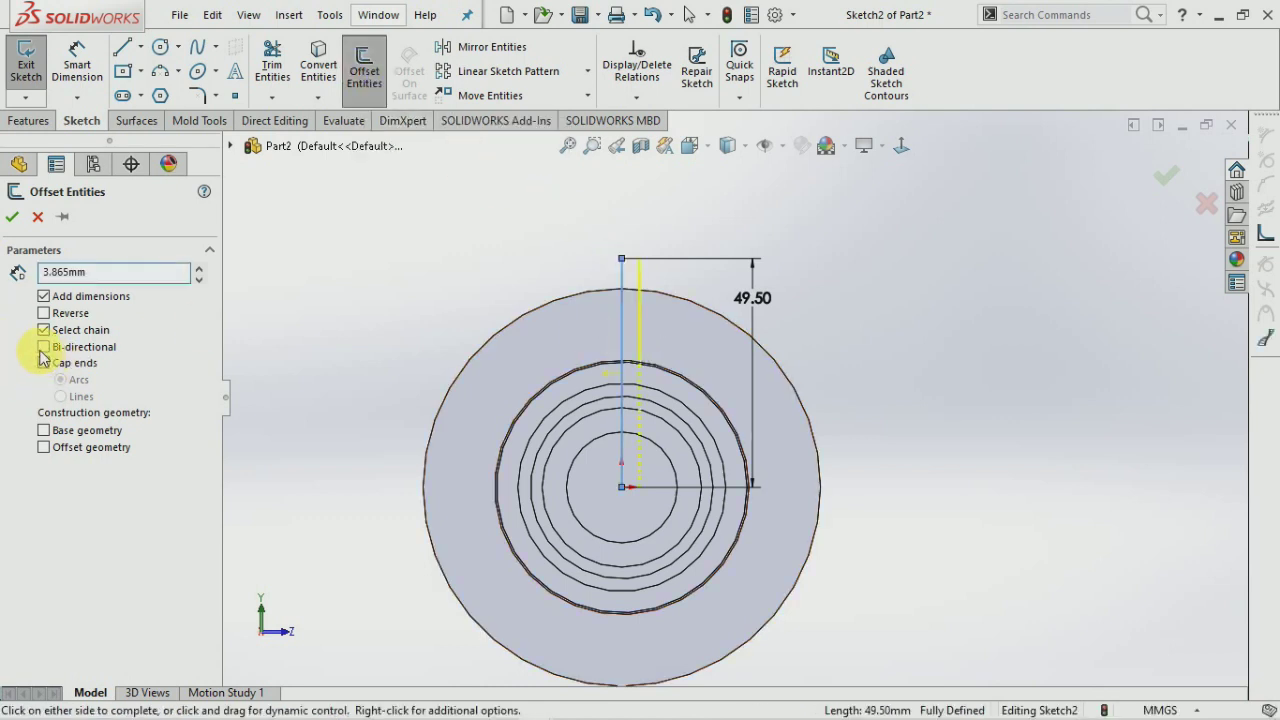
{"action": "left_click", "coordinate": [12, 217]}
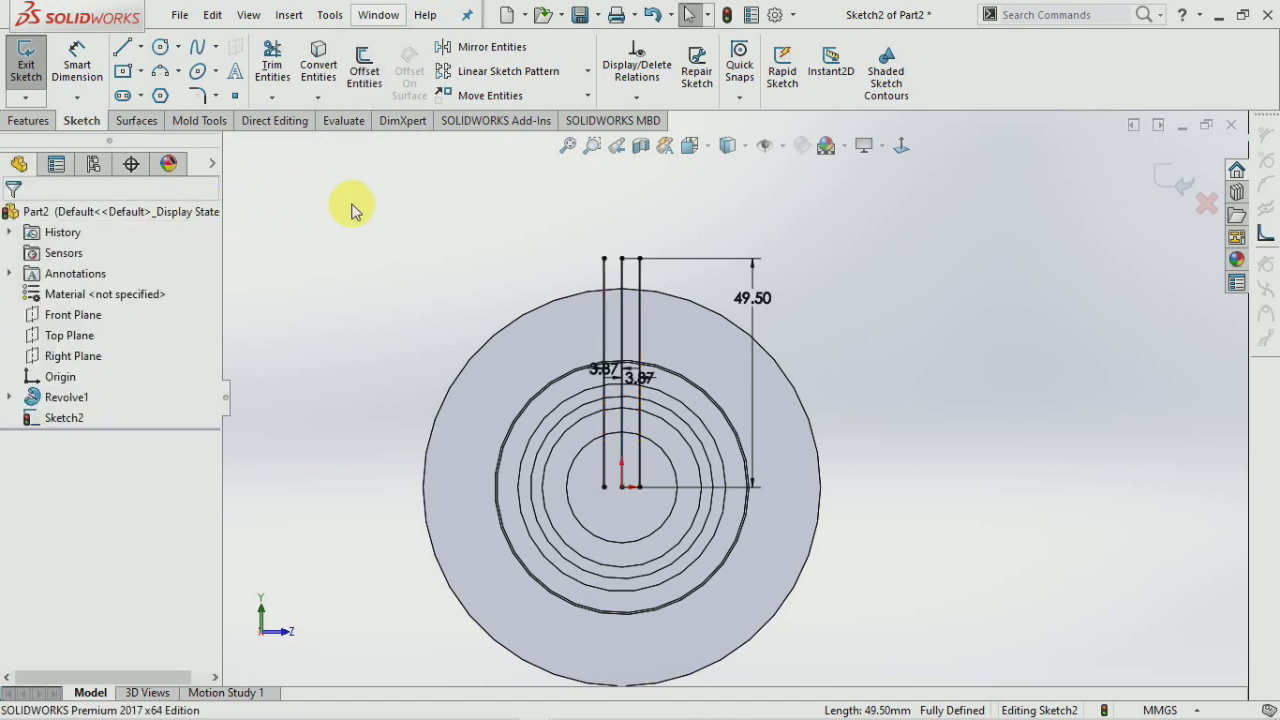
{"action": "scroll", "coordinate": [670, 275], "scroll_direction": "down", "scroll_amount": 3}
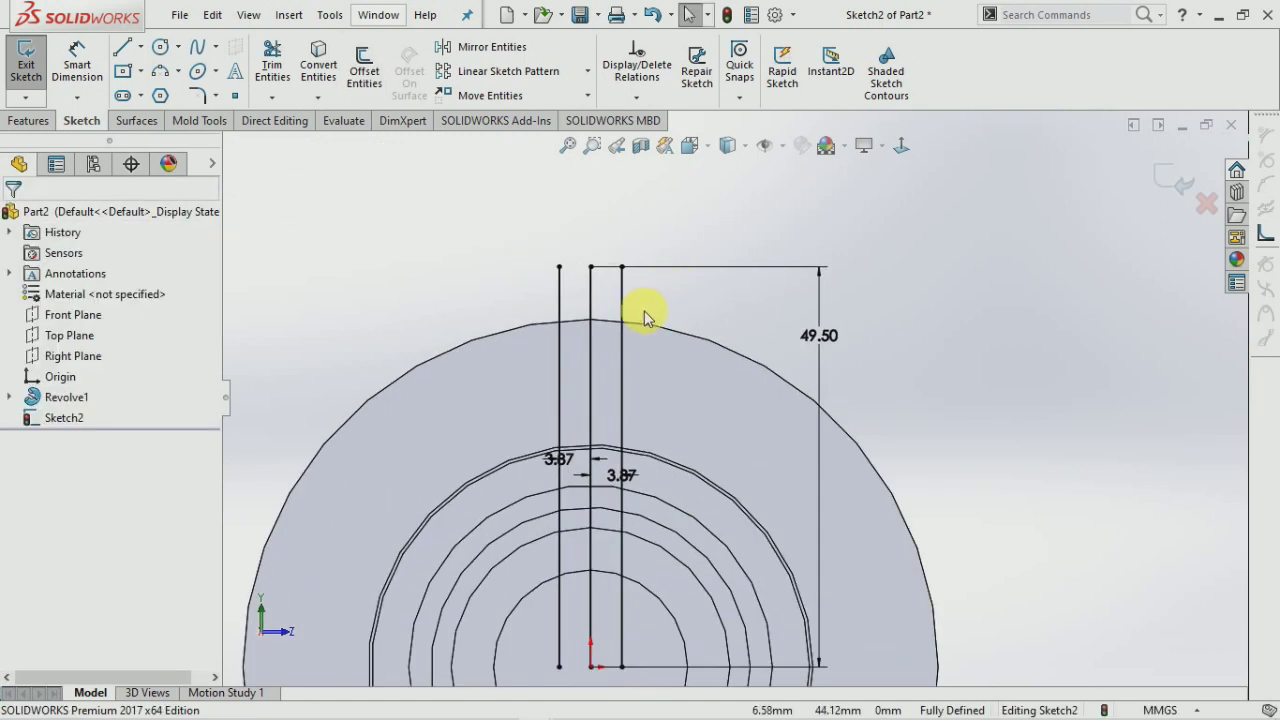
{"action": "left_click", "coordinate": [366, 72]}
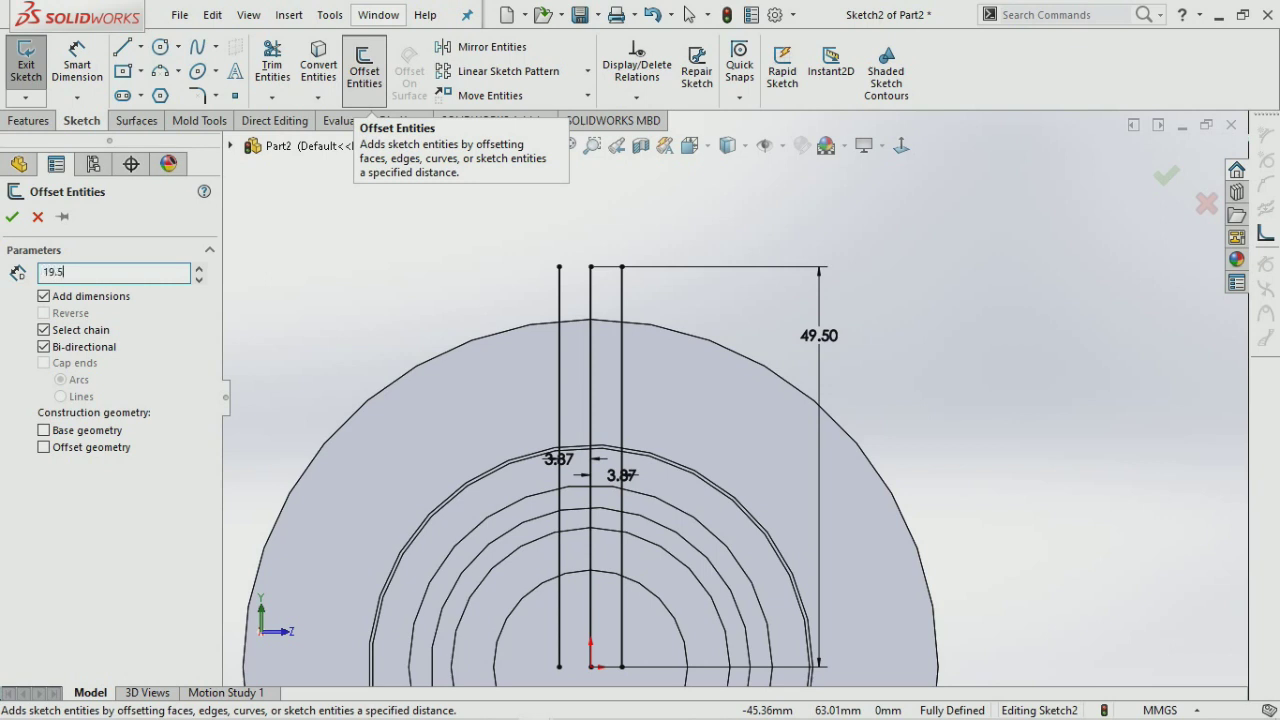
{"action": "type", "text": "19.59/2"}
{"action": "left_click", "coordinate": [588, 414]}
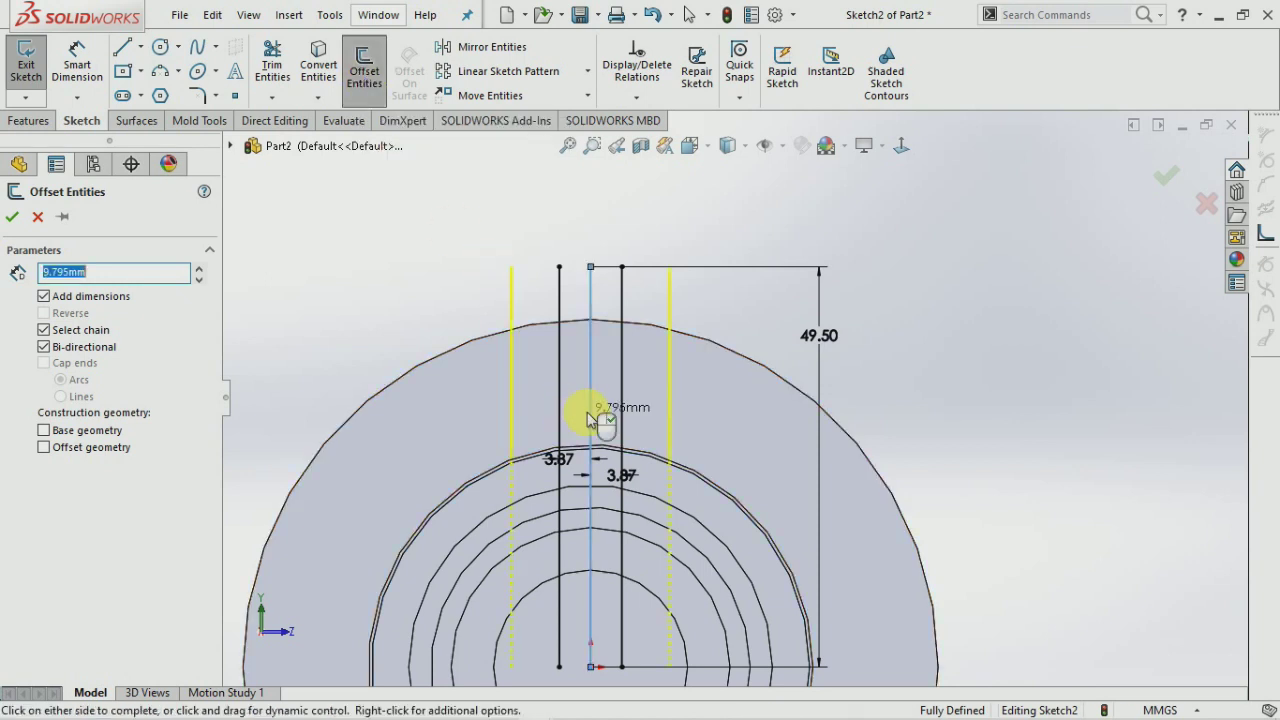
{"action": "left_click", "coordinate": [25, 218]}
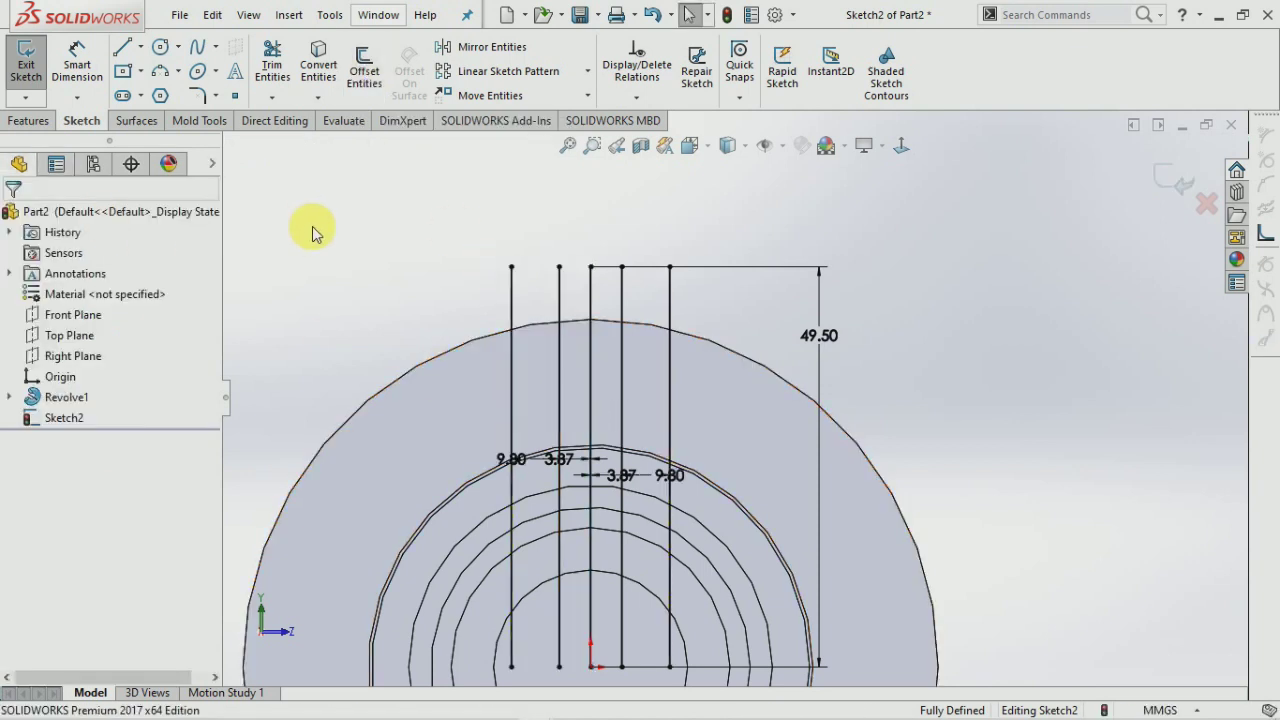
{"action": "left_click", "coordinate": [436, 357]}
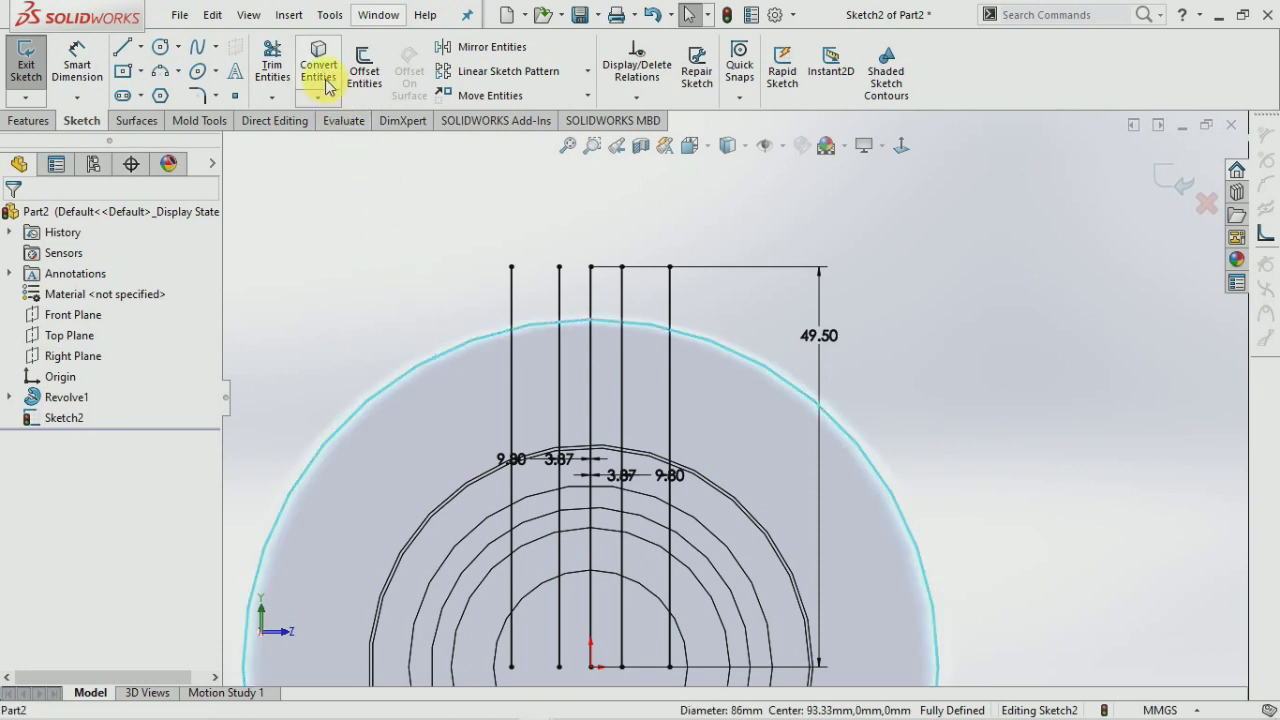
Project the flange's outer edge and draw a three-point tooth-flank arc.
{"action": "left_click", "coordinate": [373, 188]}
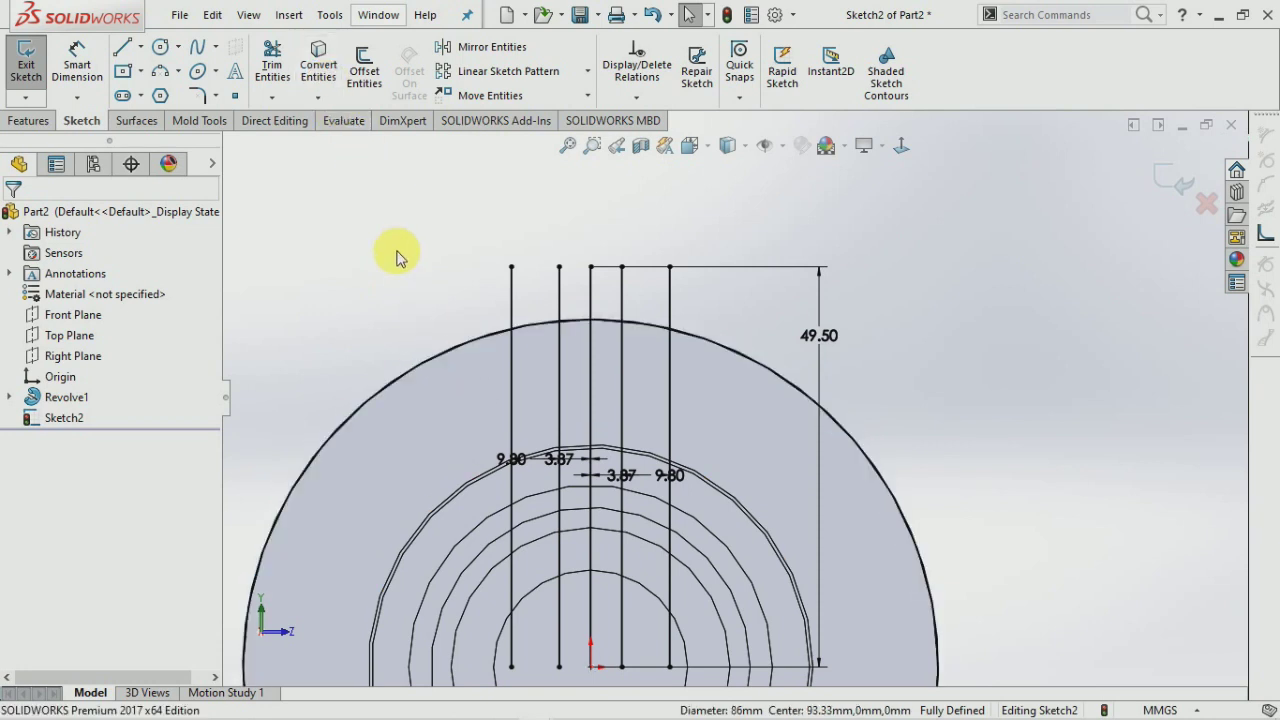
{"action": "left_click", "coordinate": [158, 72]}
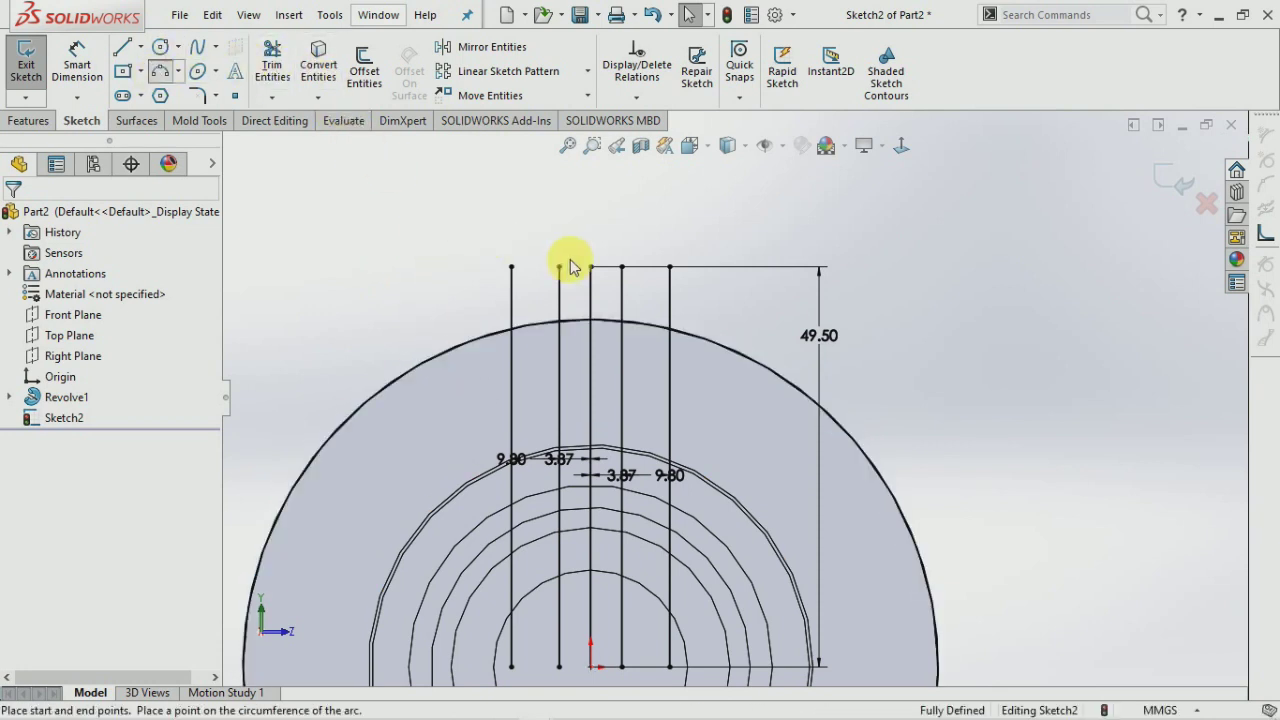
{"action": "left_click", "coordinate": [514, 334]}
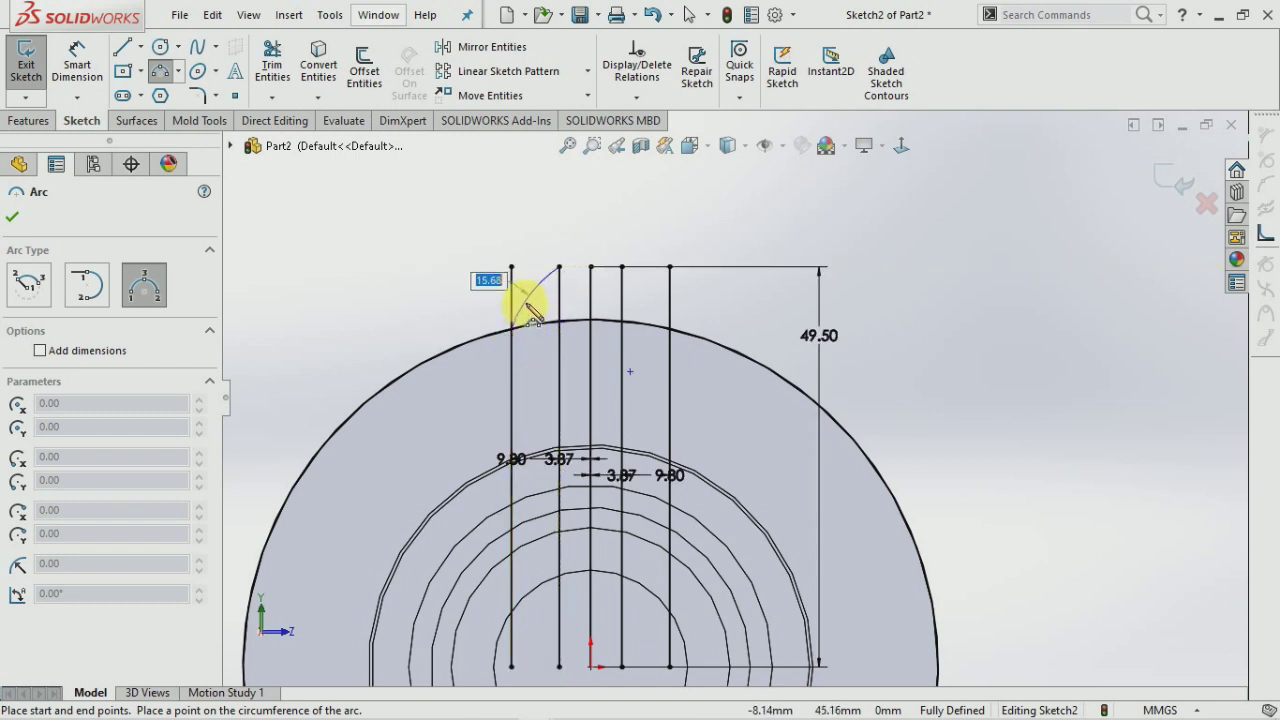
{"action": "left_click", "coordinate": [525, 303]}
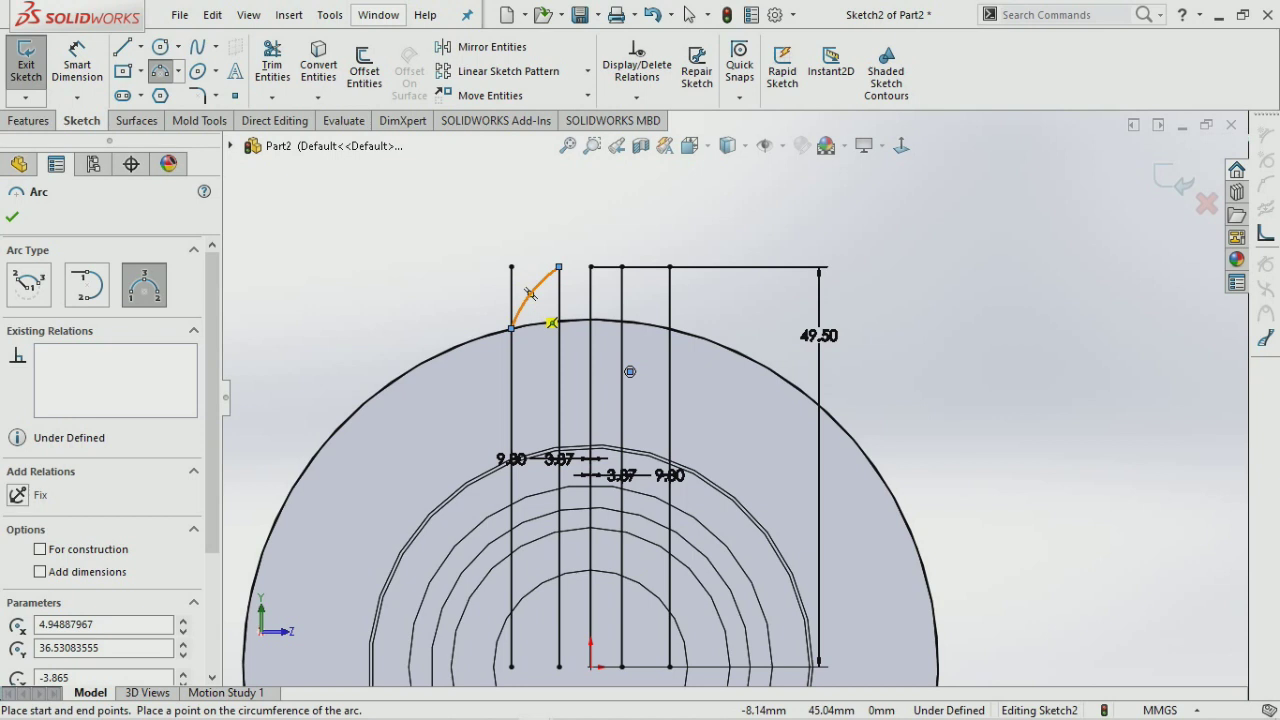
{"action": "left_click", "coordinate": [529, 292]}
{"action": "key", "text": "Escape"}
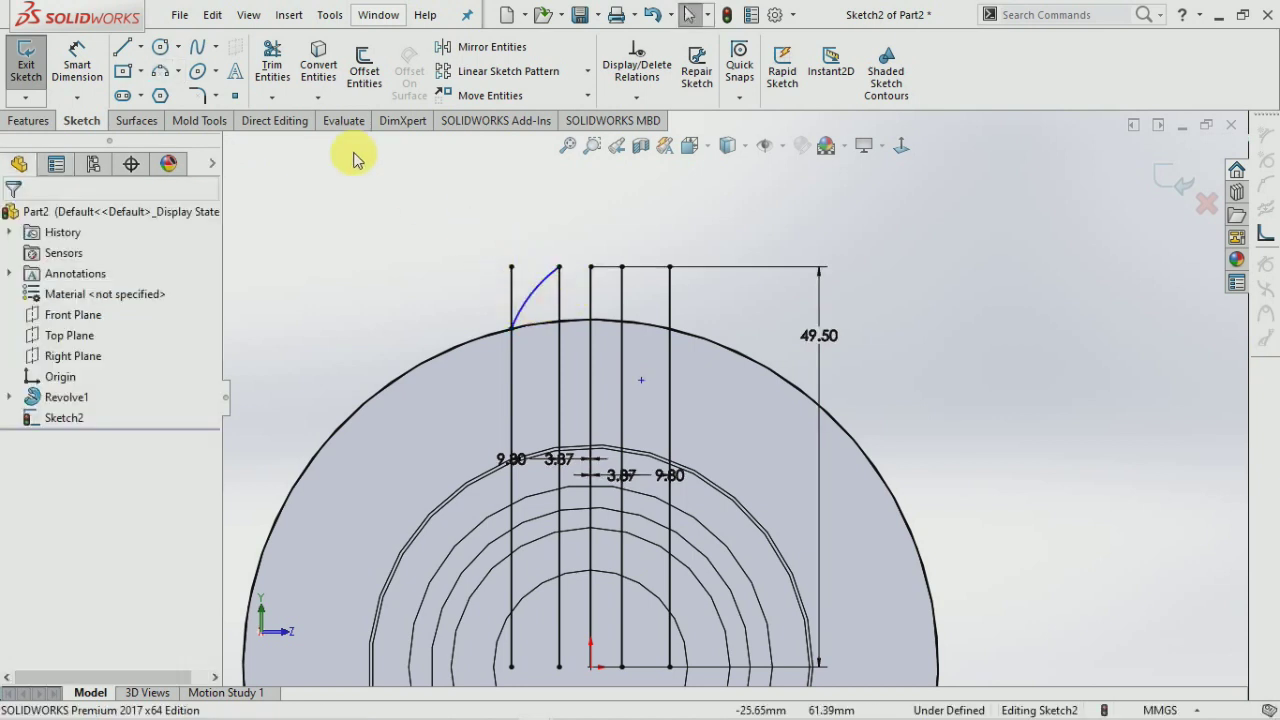
Dimension the flank arc to a 17.35 mm radius.
{"action": "left_click", "coordinate": [80, 62]}
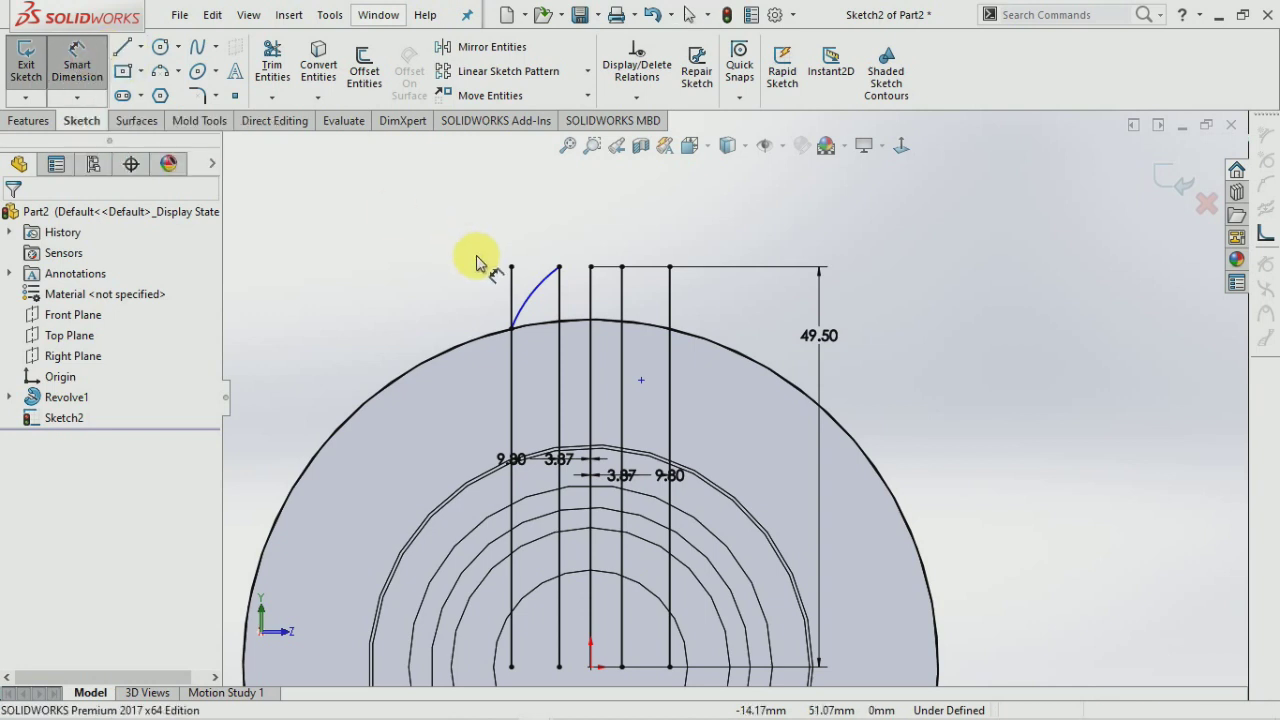
{"action": "left_click", "coordinate": [530, 289]}
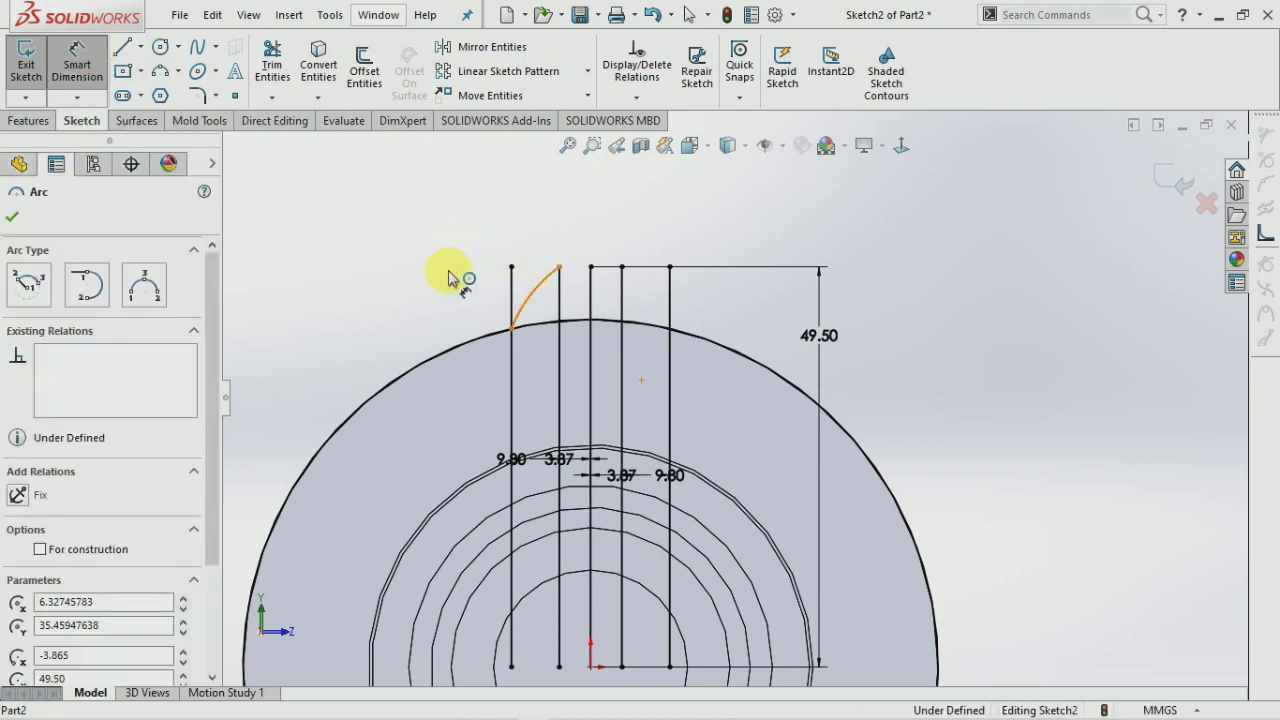
{"action": "left_click", "coordinate": [12, 216]}
{"action": "left_click", "coordinate": [318, 214]}
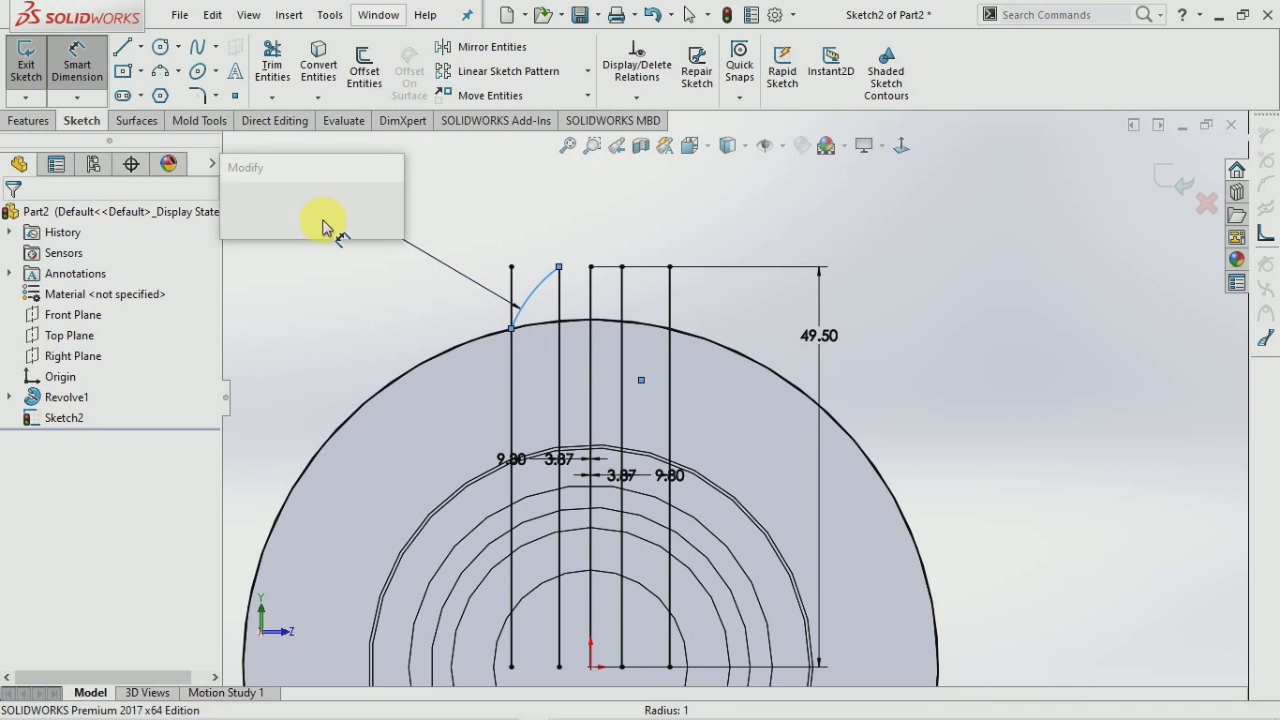
{"action": "left_click", "coordinate": [258, 208]}
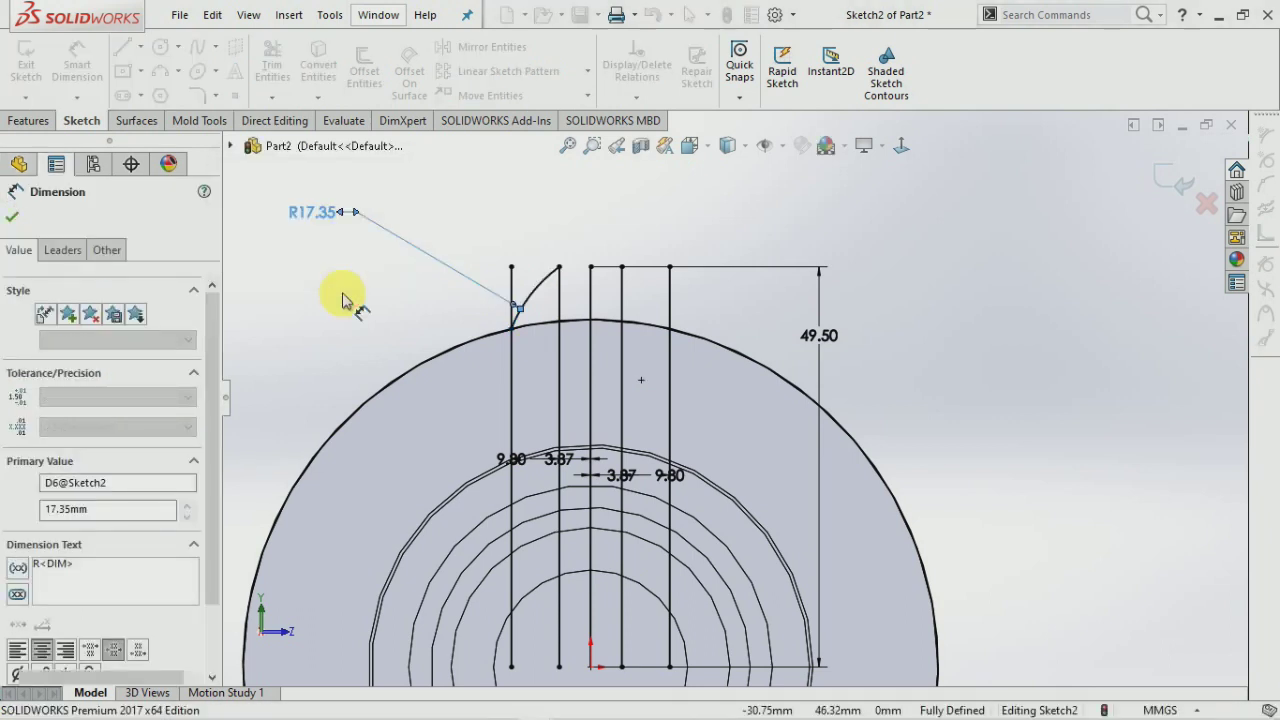
{"action": "scroll", "coordinate": [650, 235], "scroll_direction": "down", "scroll_amount": 1}
{"action": "left_click", "coordinate": [490, 47]}
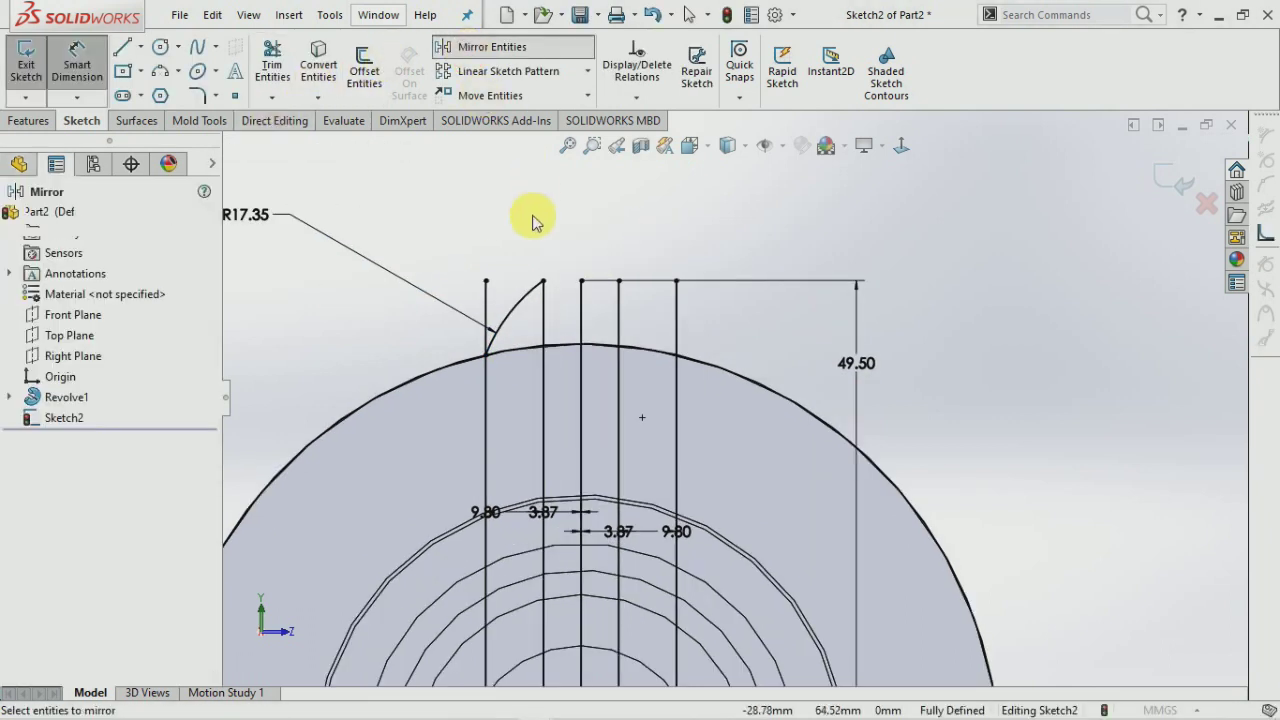
Mirror the flank arc about the centre vertical line.
{"action": "left_click", "coordinate": [510, 302]}
{"action": "left_click", "coordinate": [120, 436]}
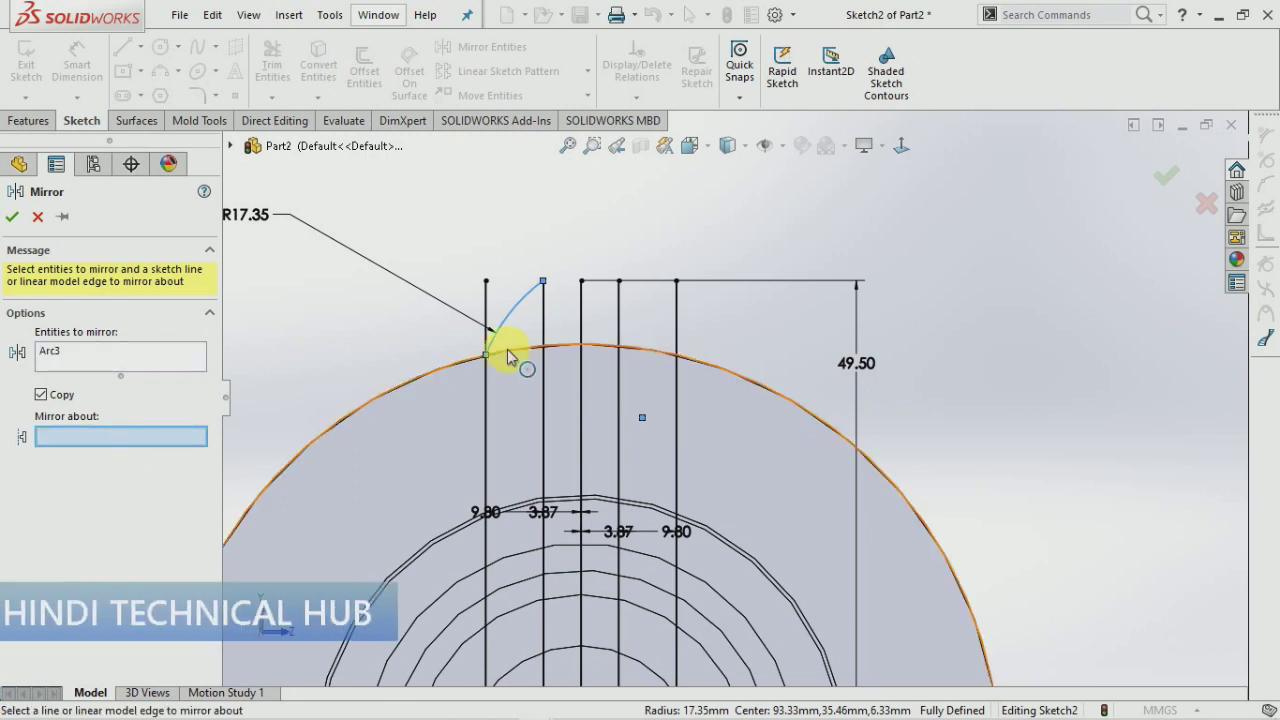
{"action": "left_click", "coordinate": [582, 312]}
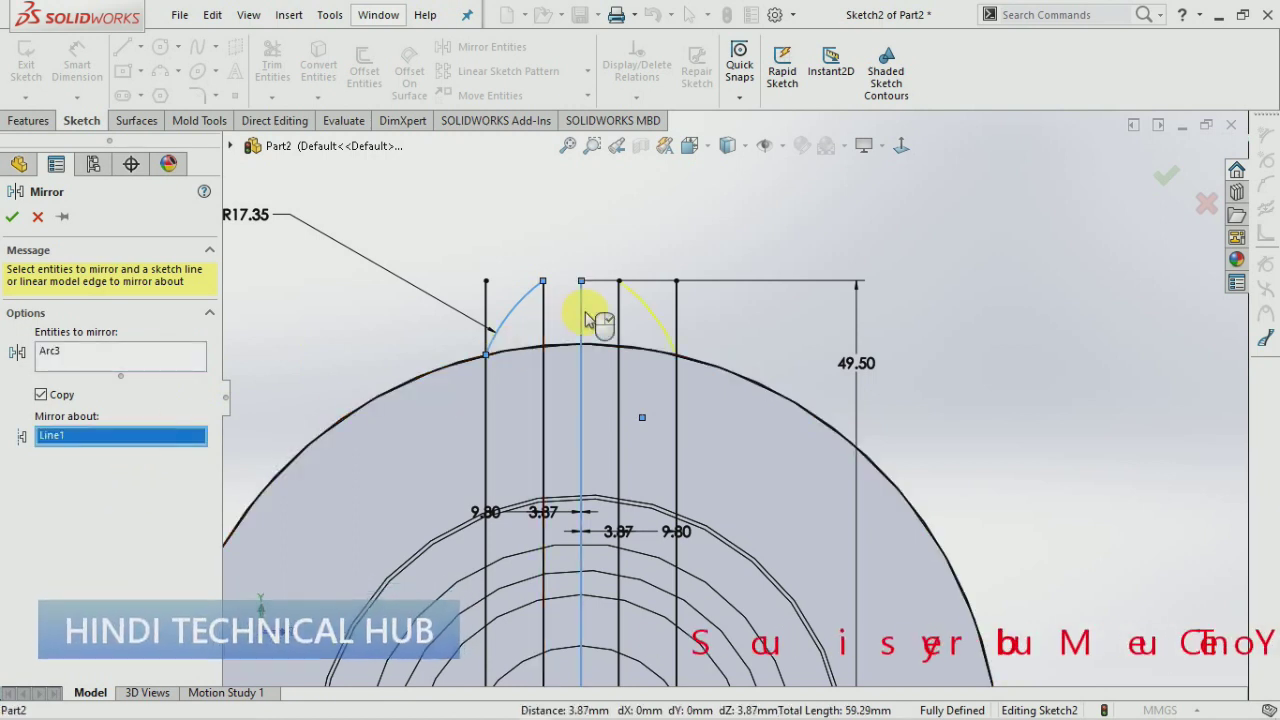
{"action": "left_click", "coordinate": [12, 216]}
Draw a straight tip line joining the two arc tops.
{"action": "left_click", "coordinate": [140, 47]}
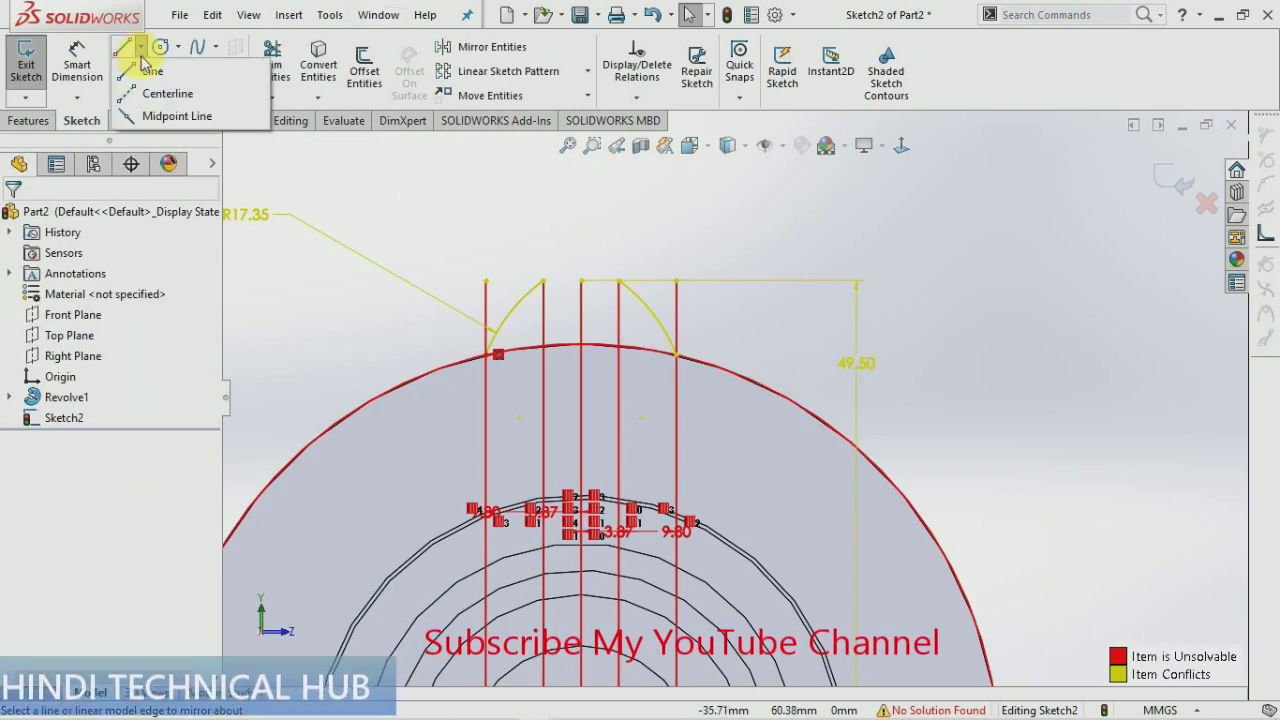
{"action": "left_click", "coordinate": [152, 71]}
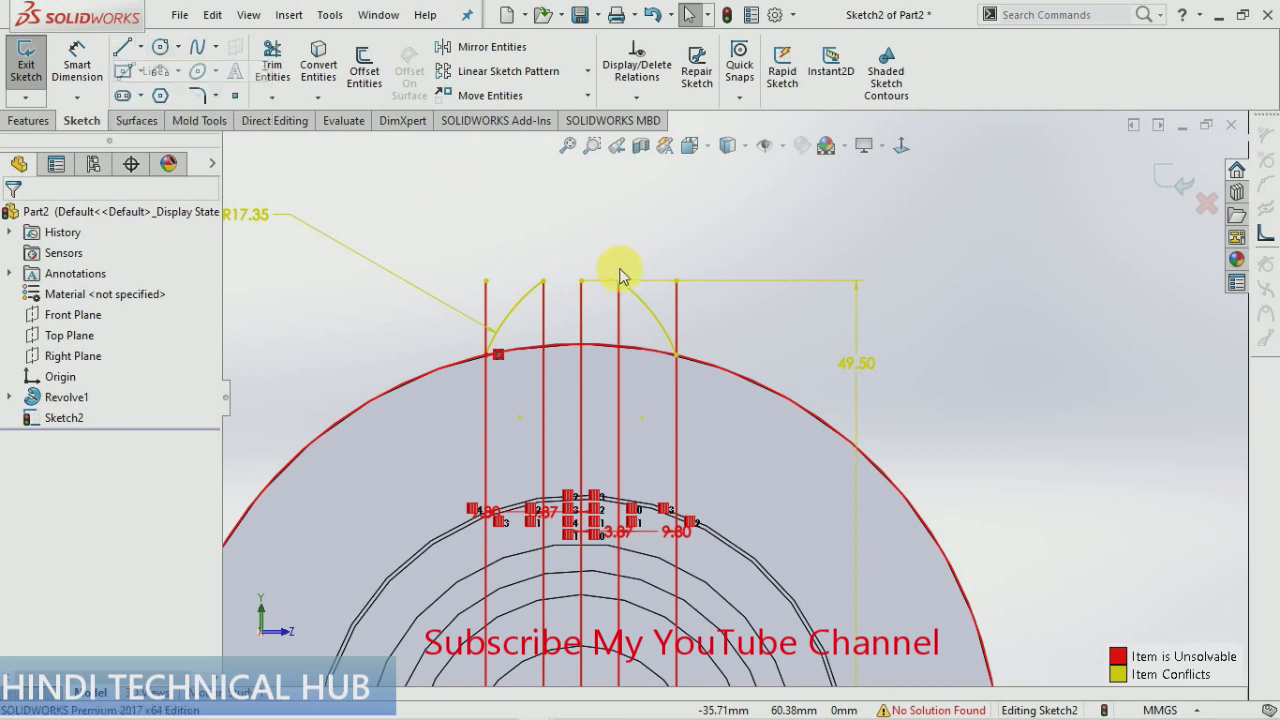
{"action": "left_click", "coordinate": [543, 282]}
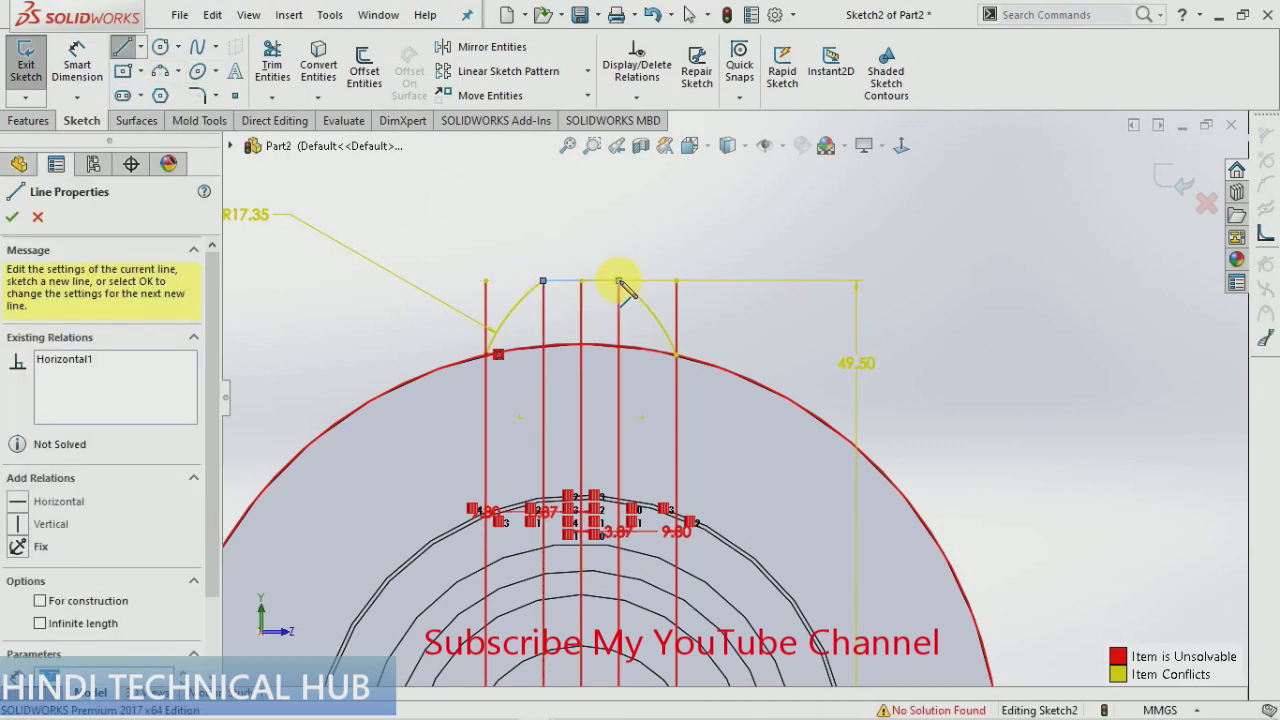
{"action": "left_click", "coordinate": [619, 282]}
{"action": "key", "text": "Escape"}
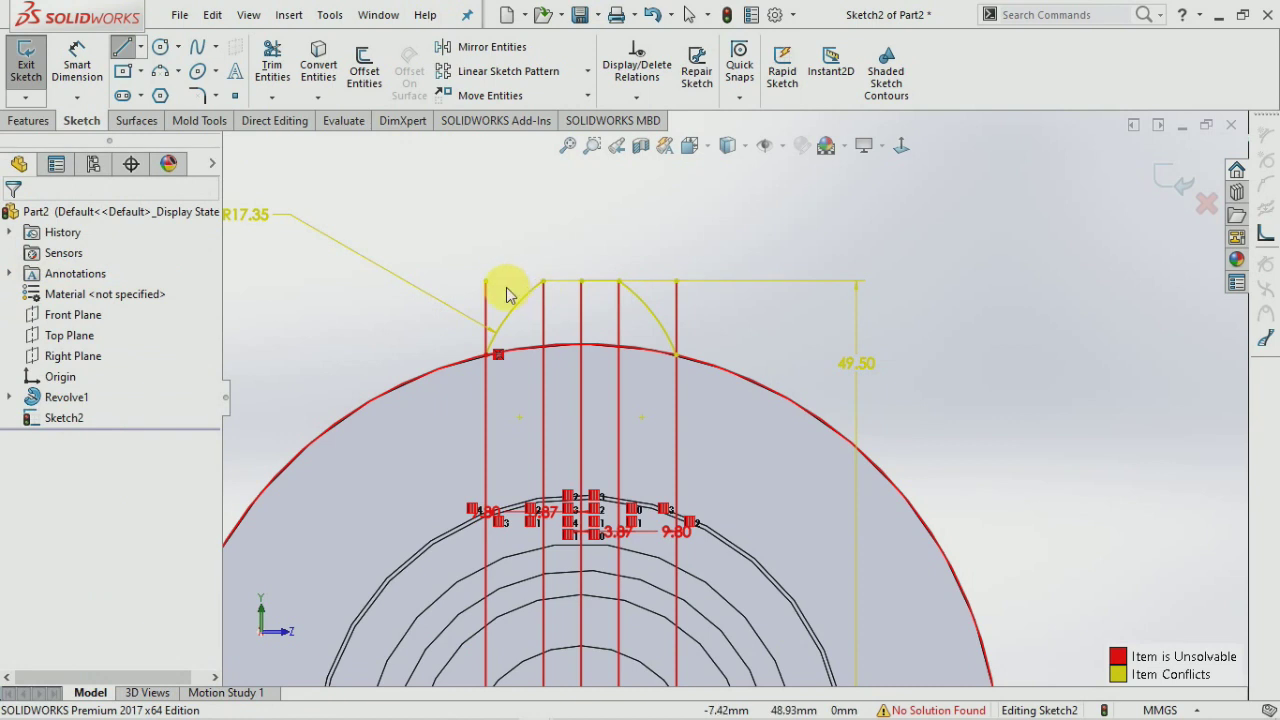
Delete all the vertical guide lines, including the centre line.
{"action": "left_click", "coordinate": [488, 295]}
{"action": "key", "text": "Delete"}
{"action": "left_click", "coordinate": [678, 305]}
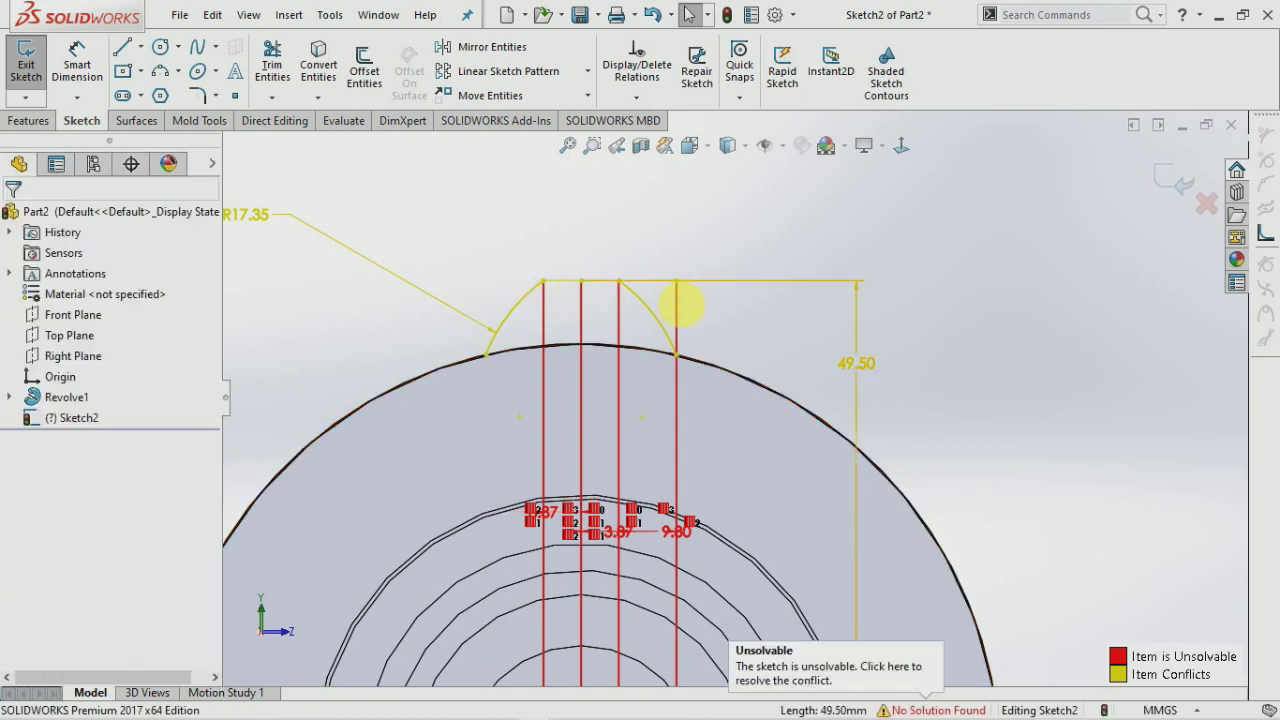
{"action": "key", "text": "Delete"}
{"action": "left_click", "coordinate": [622, 318]}
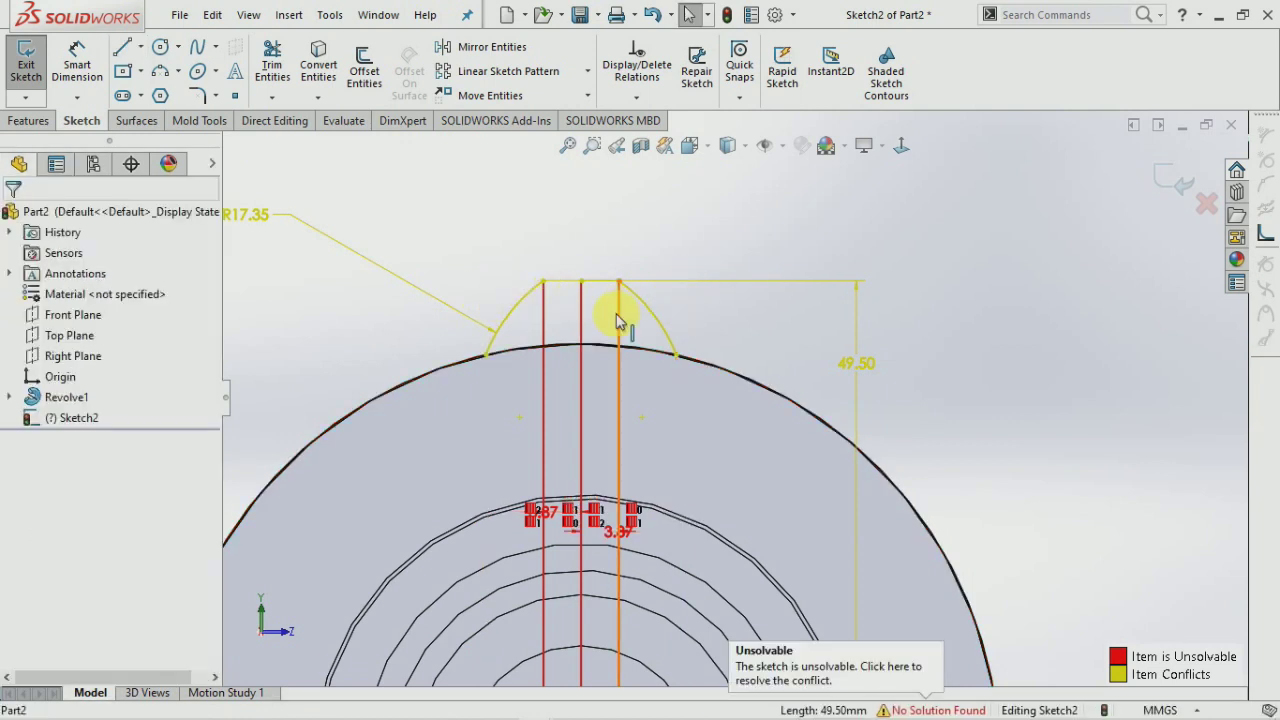
{"action": "key", "text": "Delete"}
{"action": "left_click", "coordinate": [579, 330]}
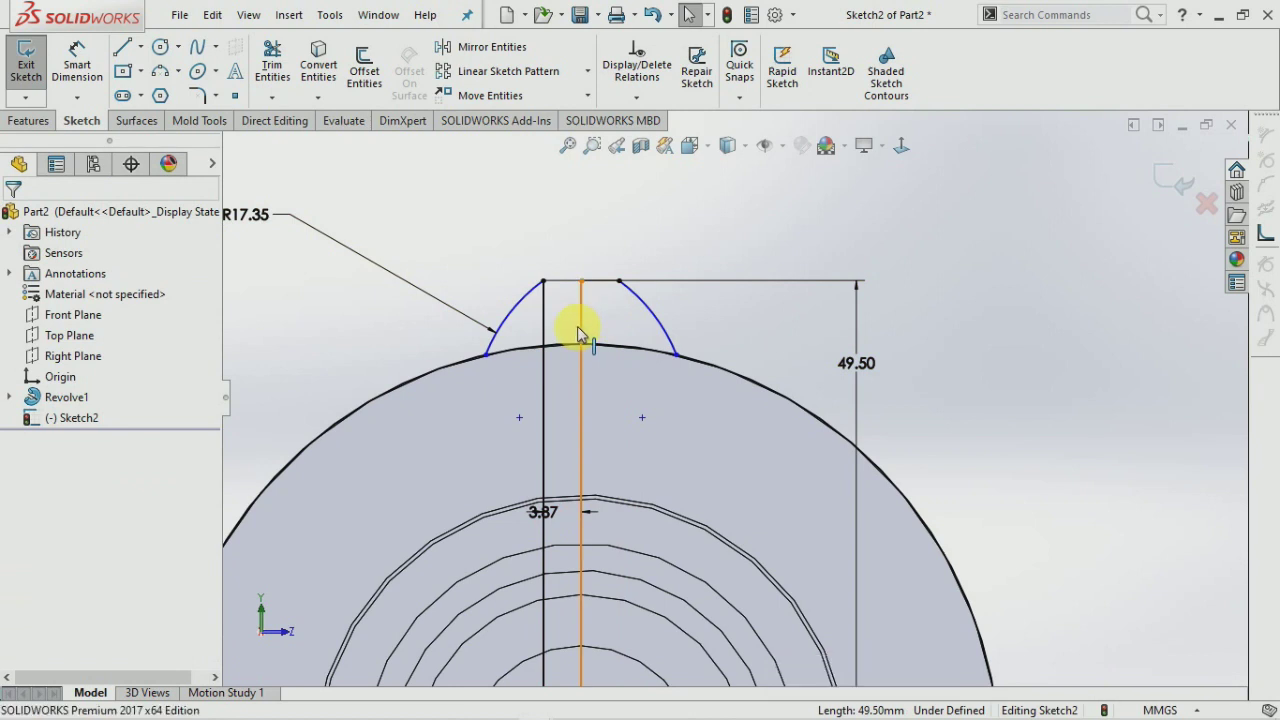
{"action": "key", "text": "Delete"}
{"action": "left_click", "coordinate": [557, 369]}
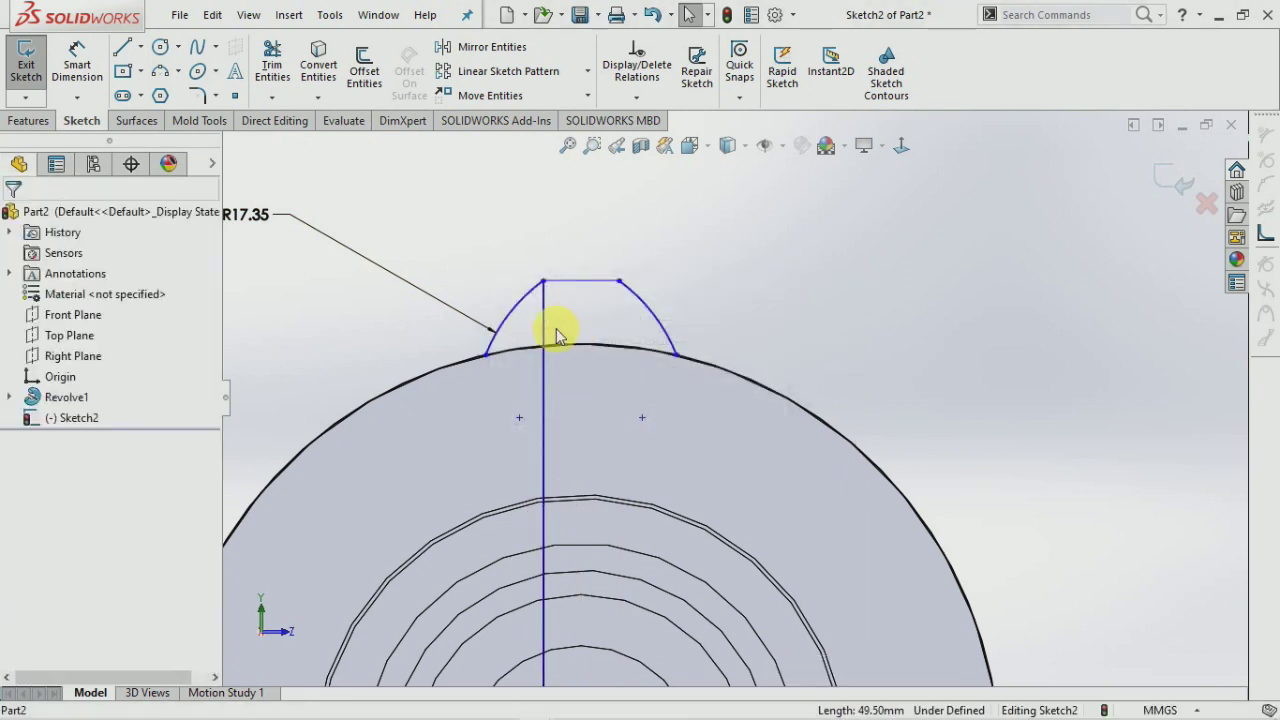
{"action": "left_click", "coordinate": [548, 336]}
{"action": "key", "text": "Delete"}
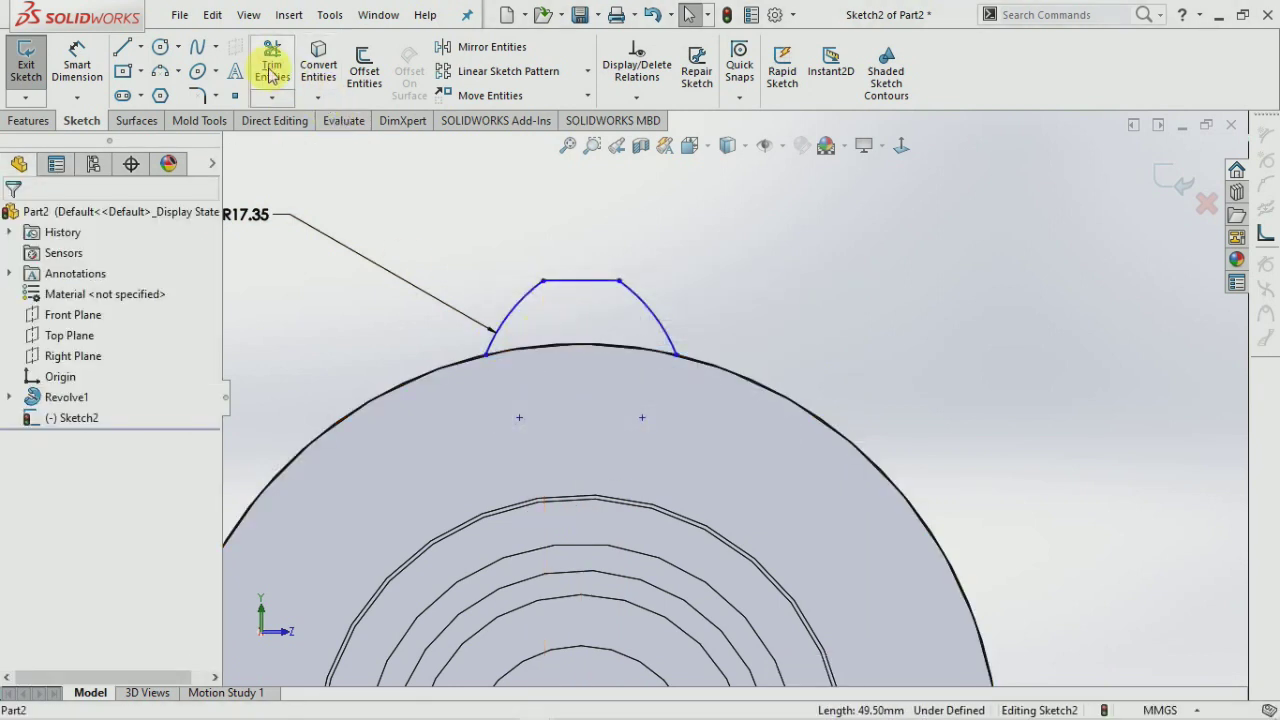
Power-trim leftover segments and exit the tooth-profile Sketch2.
{"action": "left_click_drag", "start_coordinate": [355, 229], "coordinate": [395, 440]}
{"action": "scroll", "coordinate": [1078, 435], "scroll_direction": "up", "scroll_amount": 3}
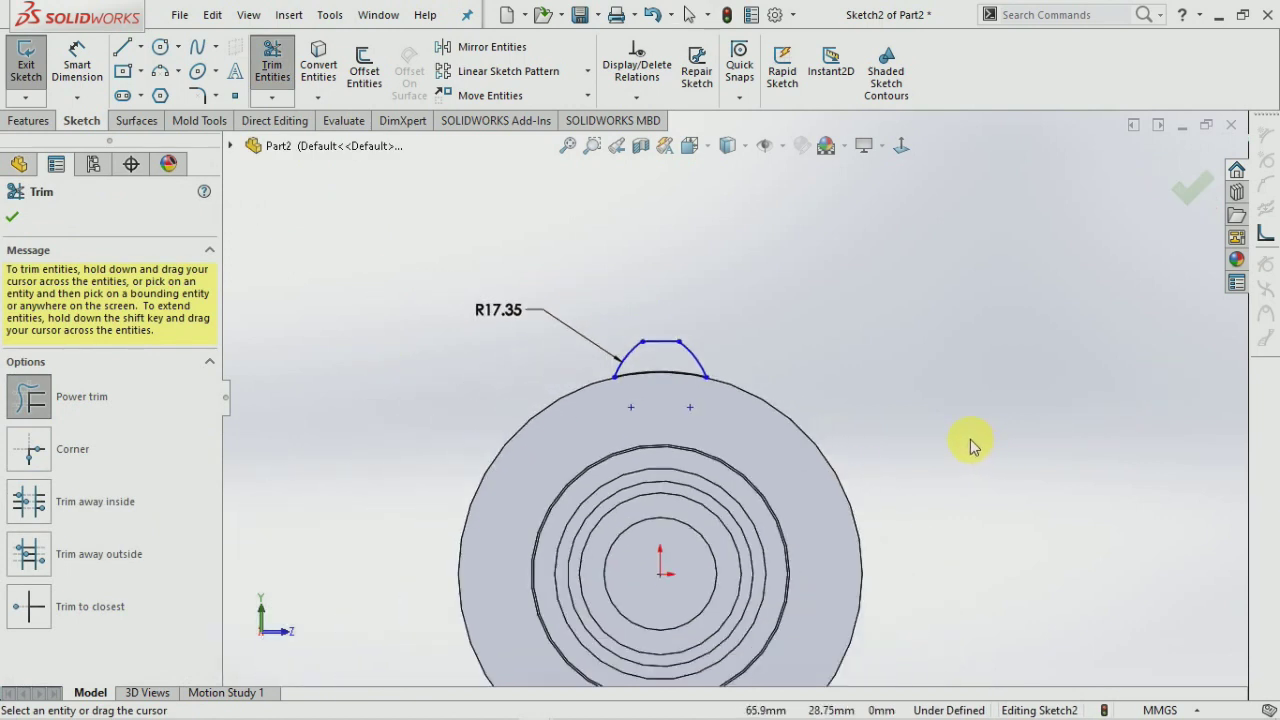
{"action": "scroll", "coordinate": [971, 443], "scroll_direction": "up", "scroll_amount": 2}
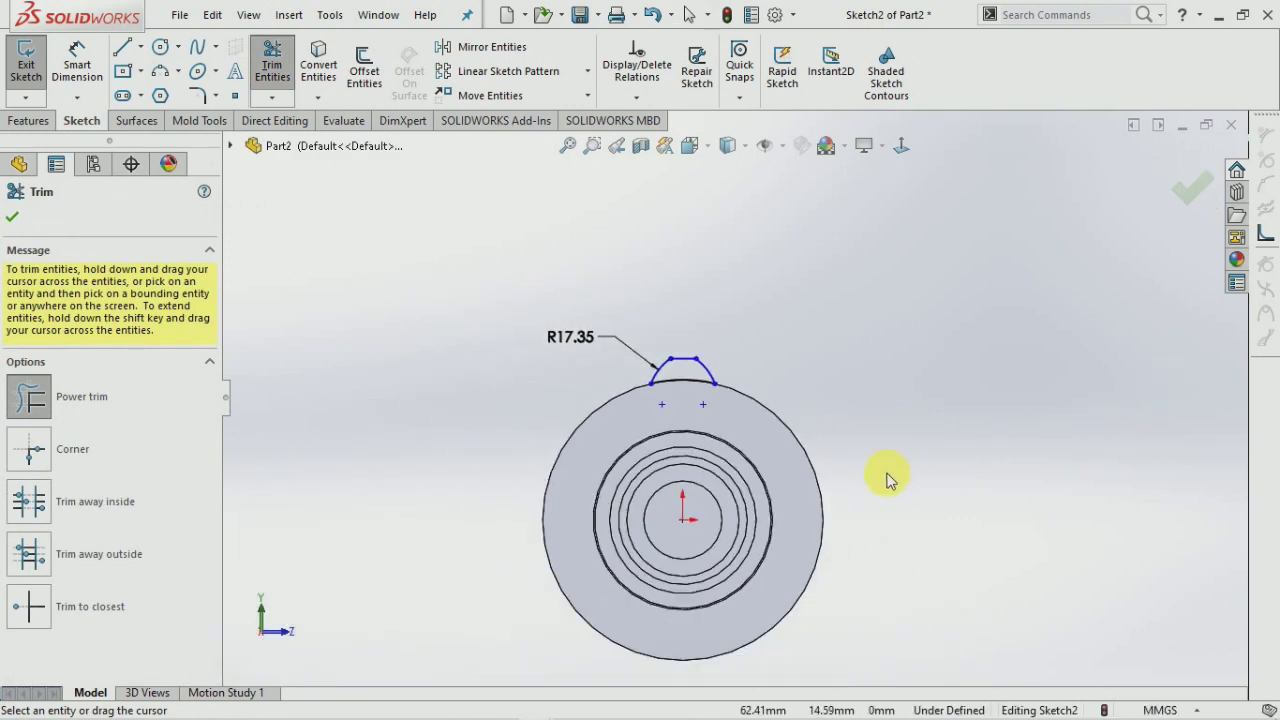
{"action": "scroll", "coordinate": [782, 486], "scroll_direction": "up", "scroll_amount": 2}
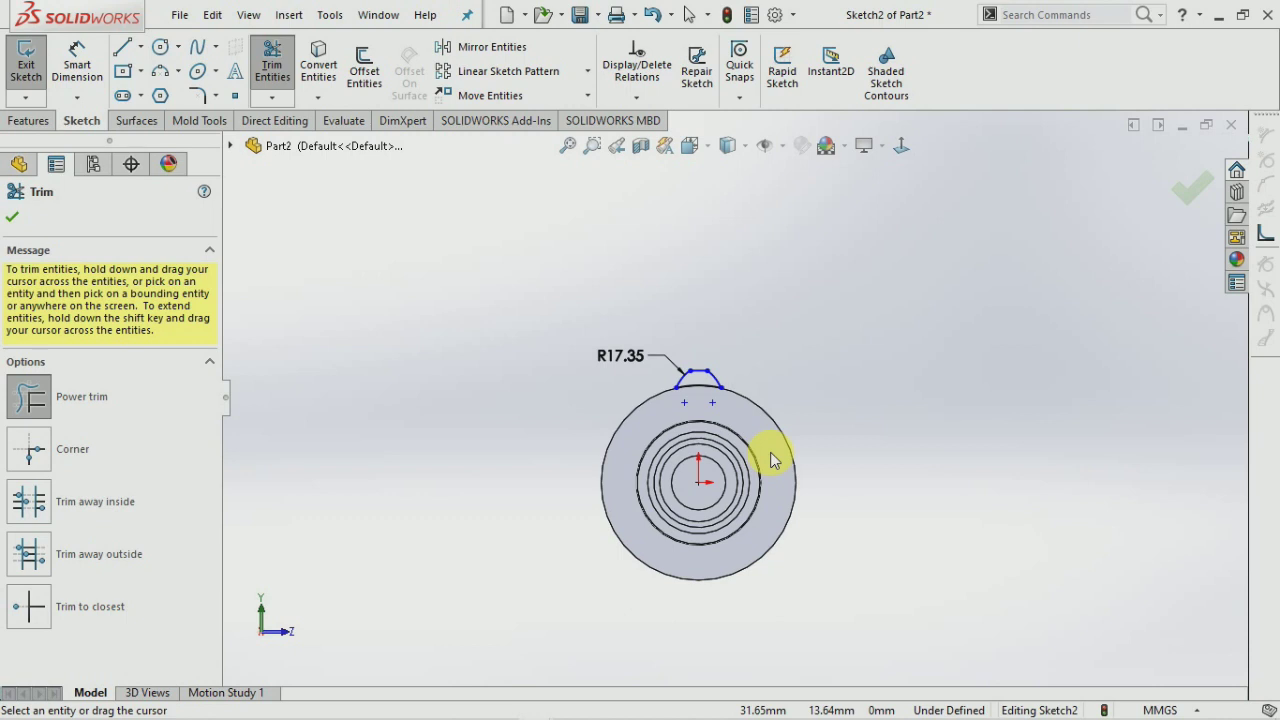
{"action": "left_click", "coordinate": [270, 73]}
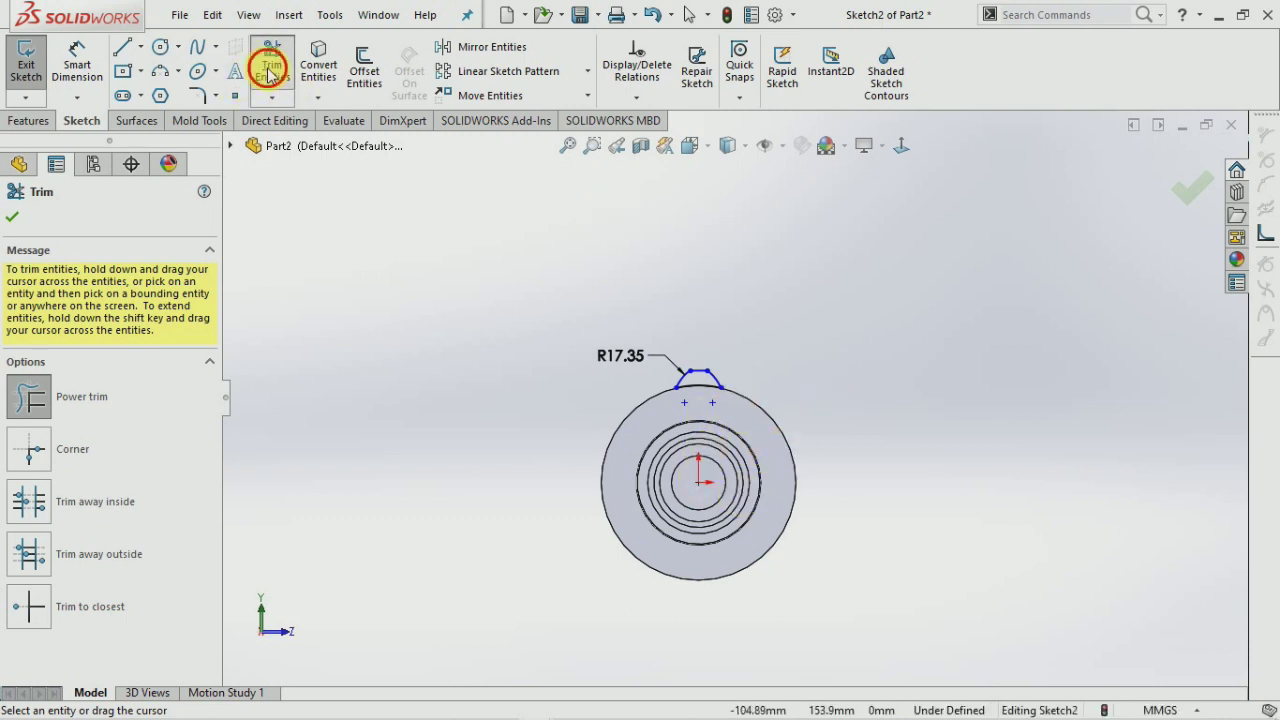
{"action": "left_click", "coordinate": [25, 62]}
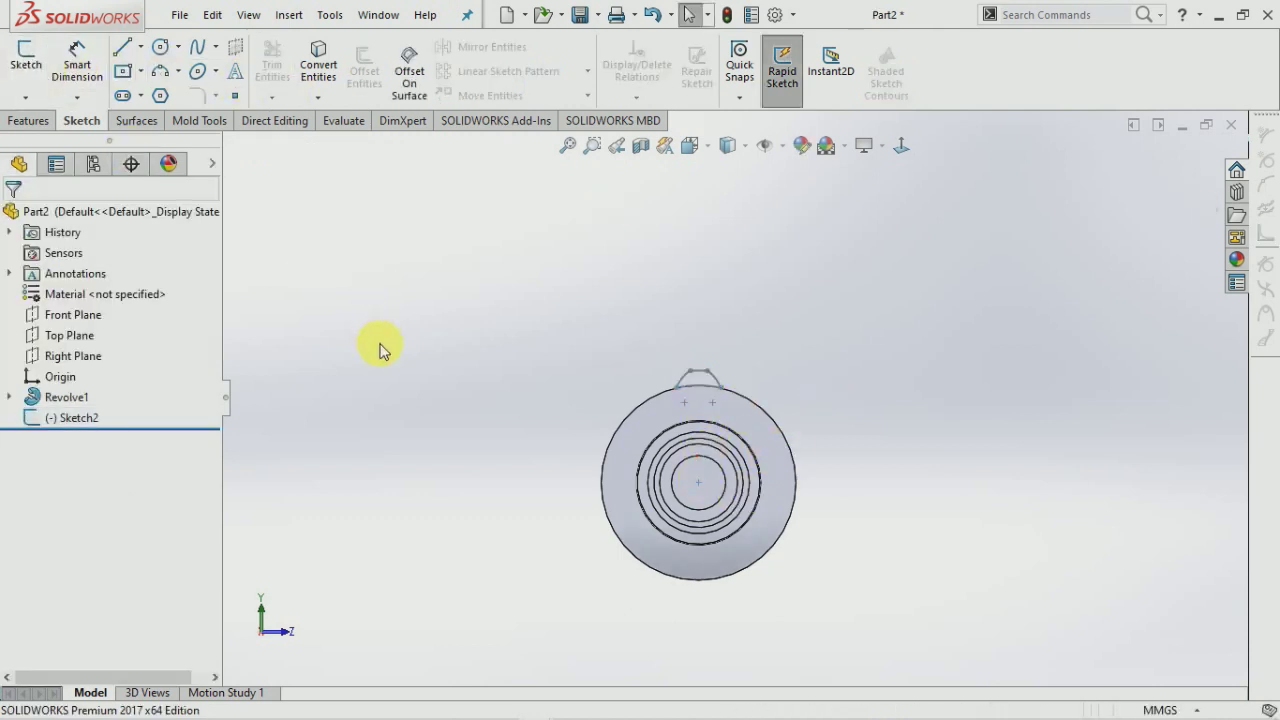
{"action": "middle_click_drag", "start_coordinate": [617, 446], "coordinate": [823, 443]}
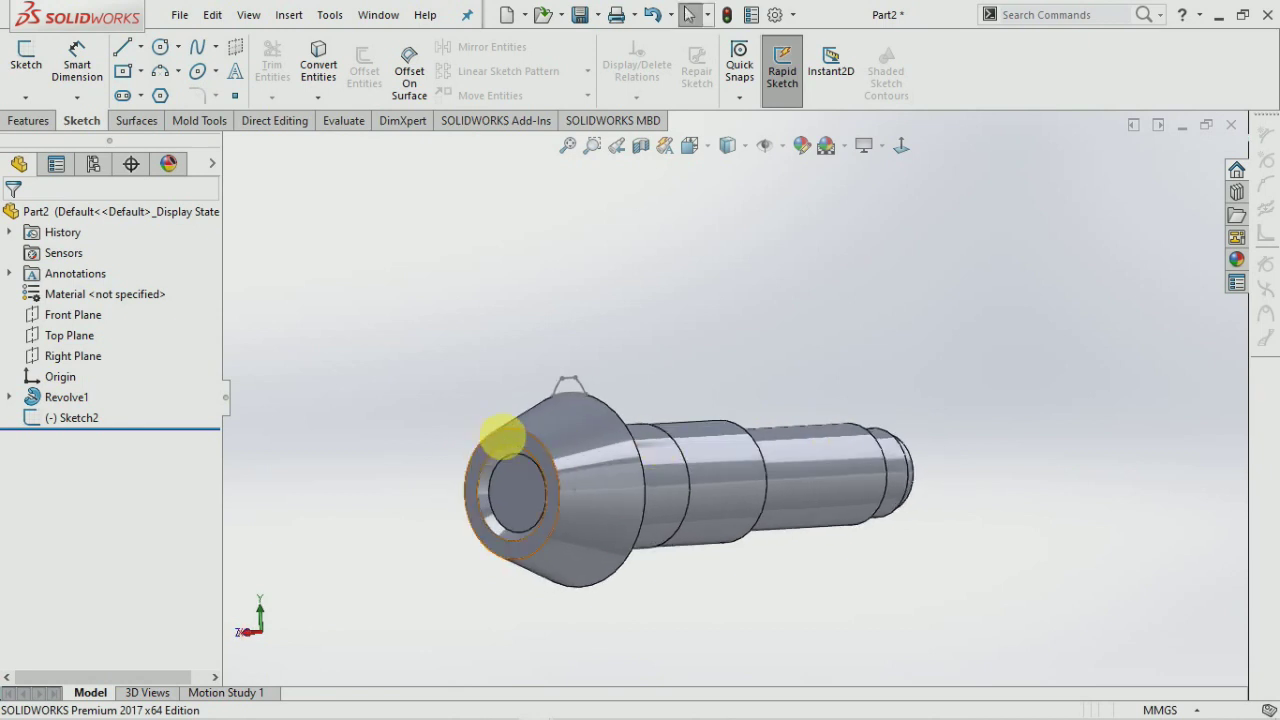
Start Sketch3 on the shaft's end face, viewed normal, with a vertical line from the origin.
{"action": "left_click", "coordinate": [502, 436]}
{"action": "left_click", "coordinate": [25, 75]}
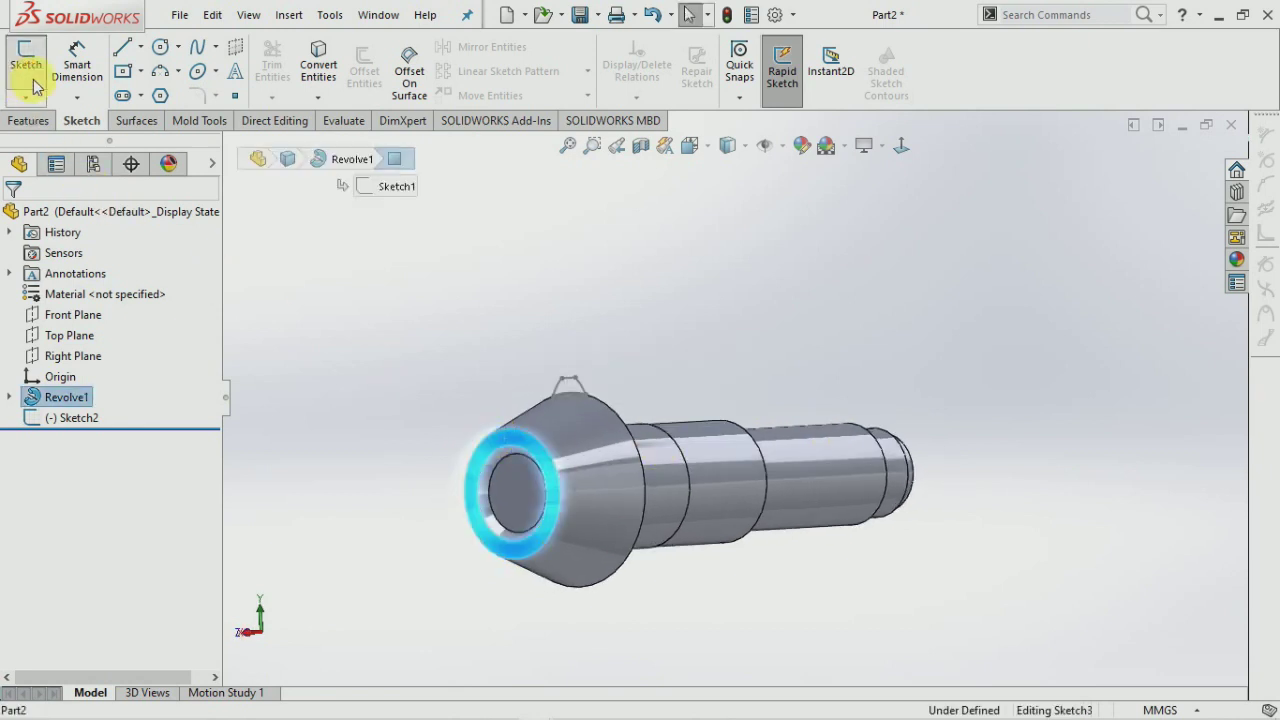
{"action": "left_click", "coordinate": [901, 145]}
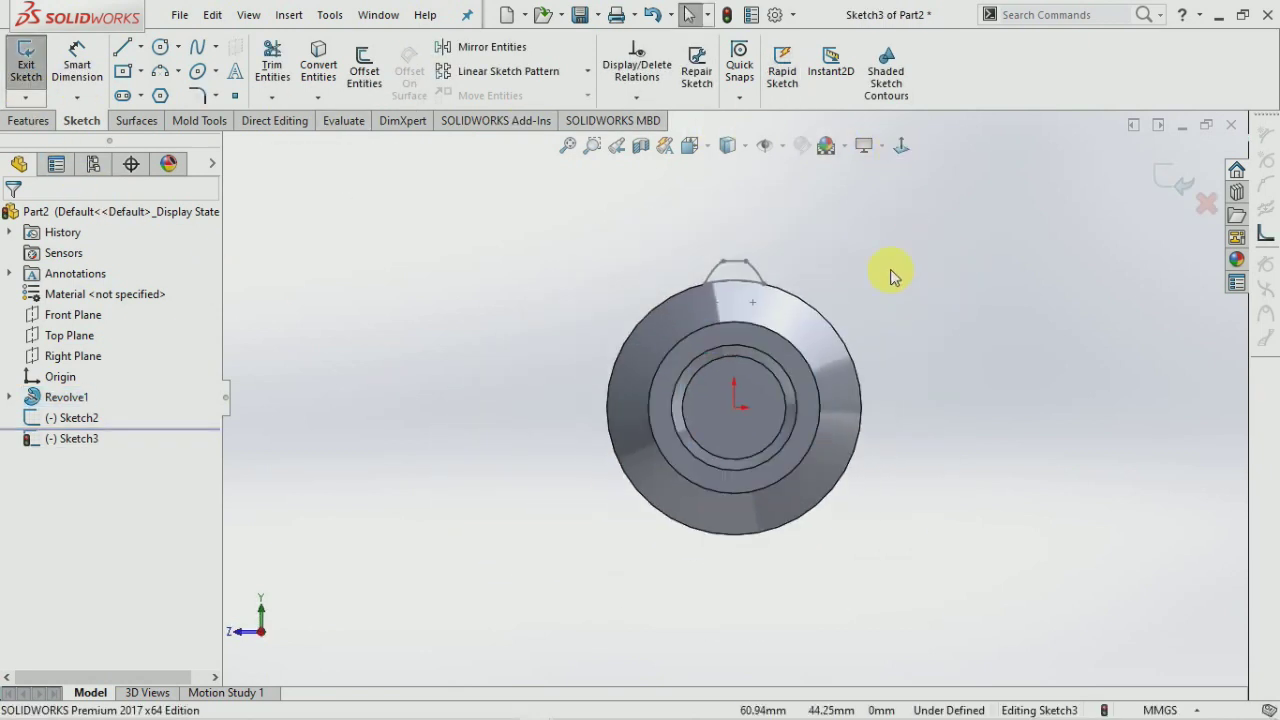
{"action": "scroll", "coordinate": [890, 275], "scroll_direction": "down", "scroll_amount": 3}
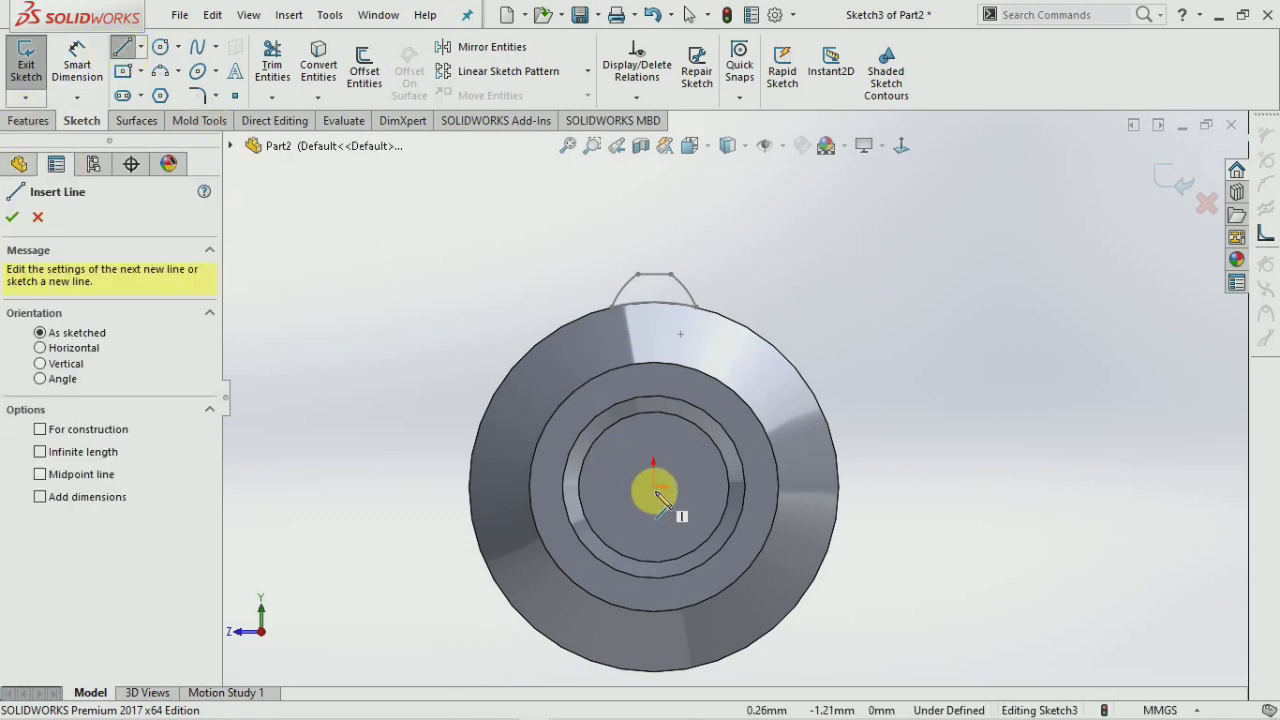
{"action": "mouse_move", "coordinate": [655, 487]}
{"action": "left_mouse_down"}
{"action": "mouse_move", "coordinate": [668, 331]}
{"action": "mouse_move", "coordinate": [655, 322]}
{"action": "left_mouse_up"}
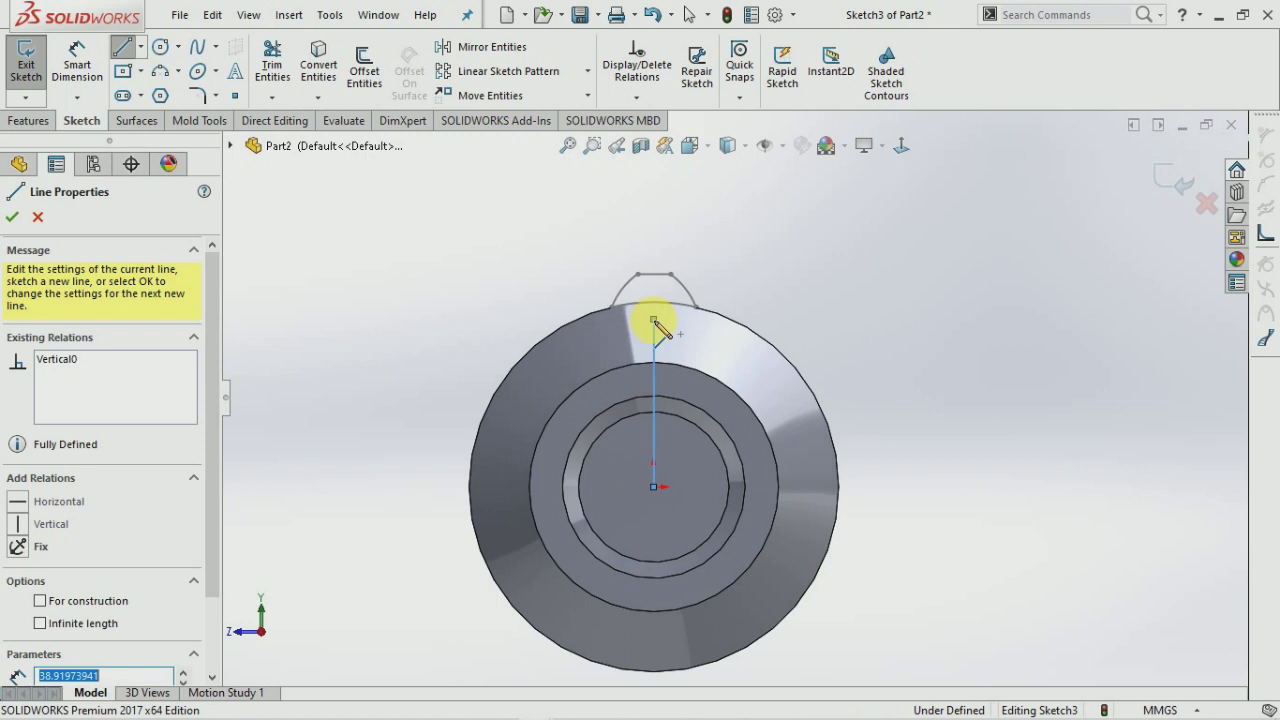
Dimension the vertical line to 42.5 mm.
{"action": "left_click", "coordinate": [77, 64]}
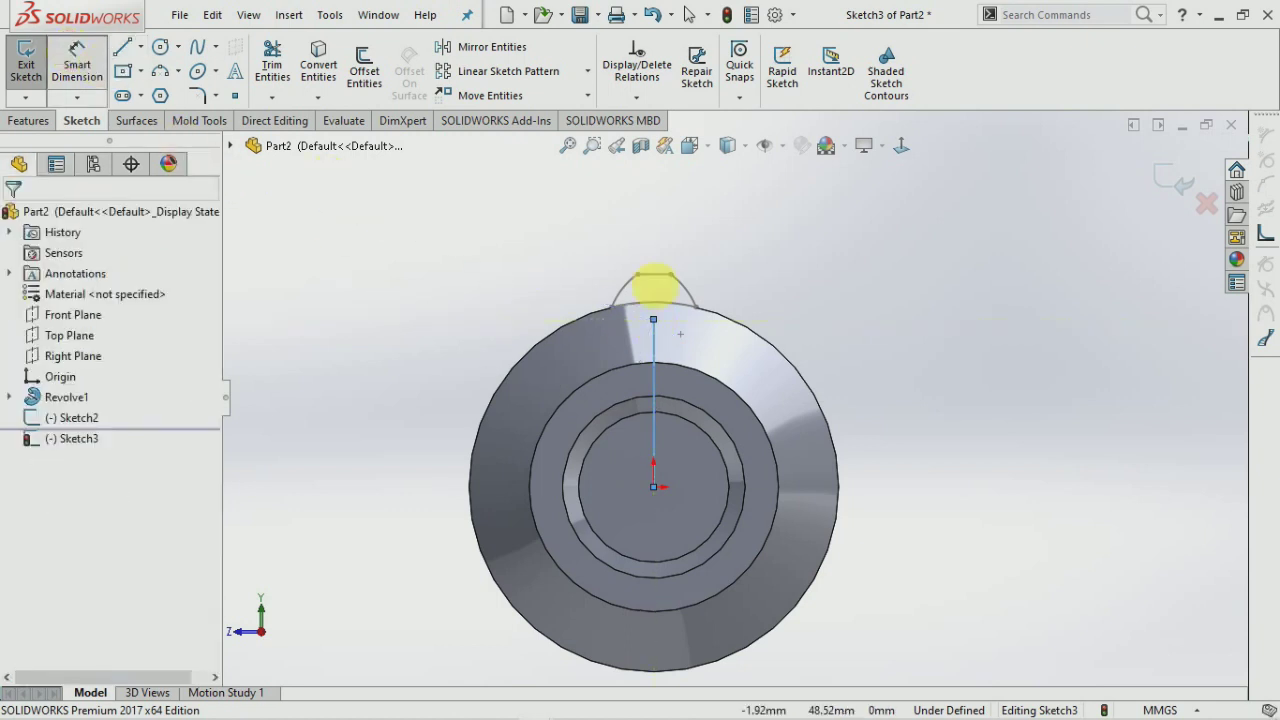
{"action": "left_click", "coordinate": [655, 365]}
{"action": "left_click", "coordinate": [903, 372]}
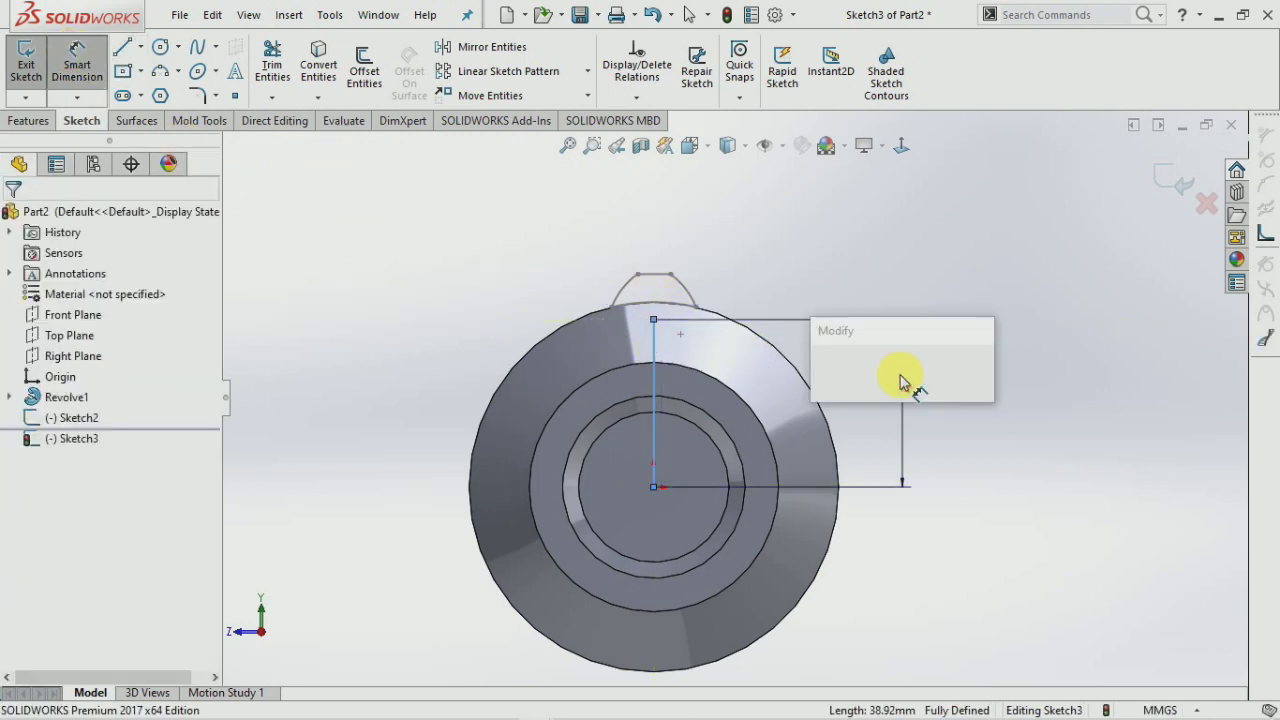
{"action": "type", "text": "42.5"}
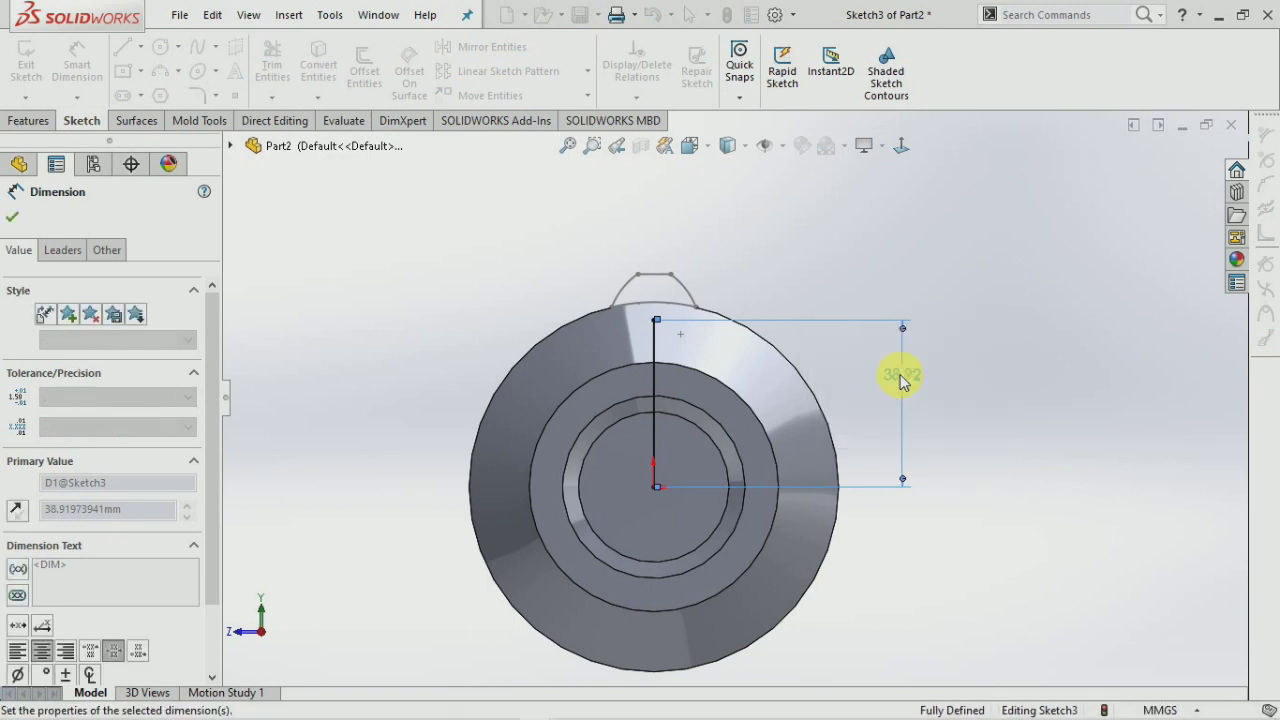
{"action": "key", "text": "Return"}
{"action": "left_click", "coordinate": [970, 421]}
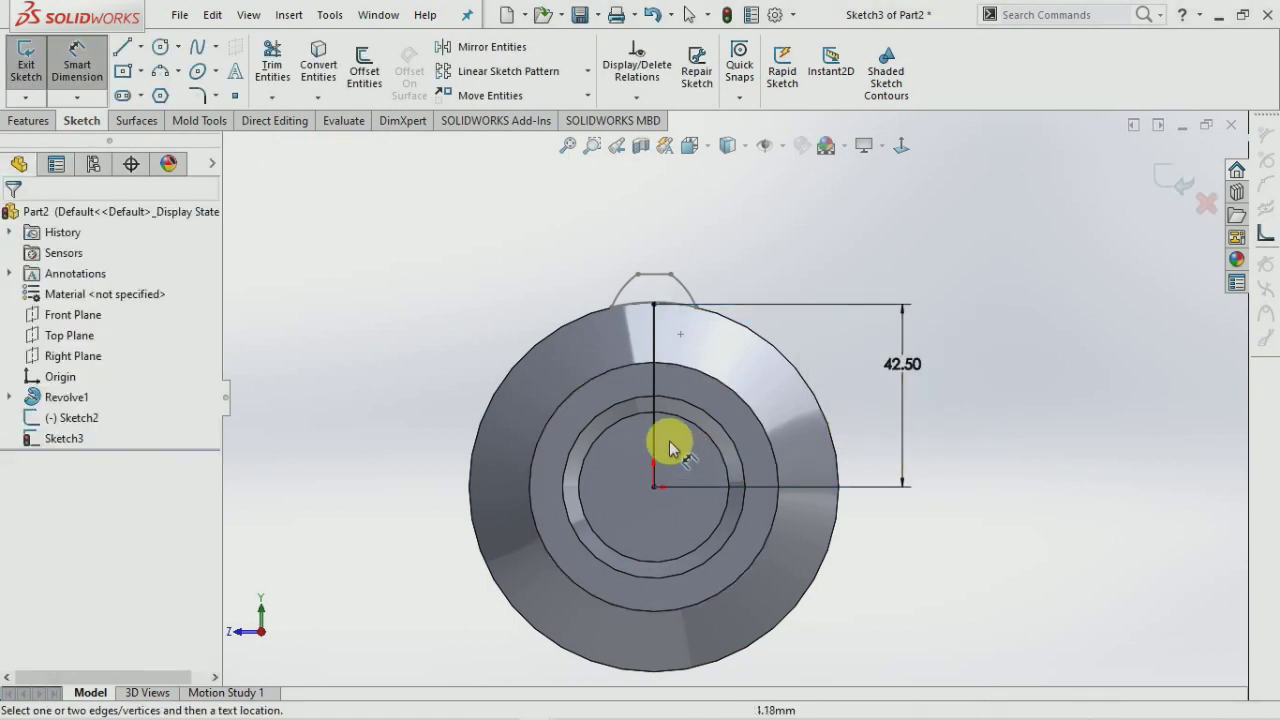
{"action": "scroll", "coordinate": [687, 358], "scroll_direction": "down", "scroll_amount": 2}
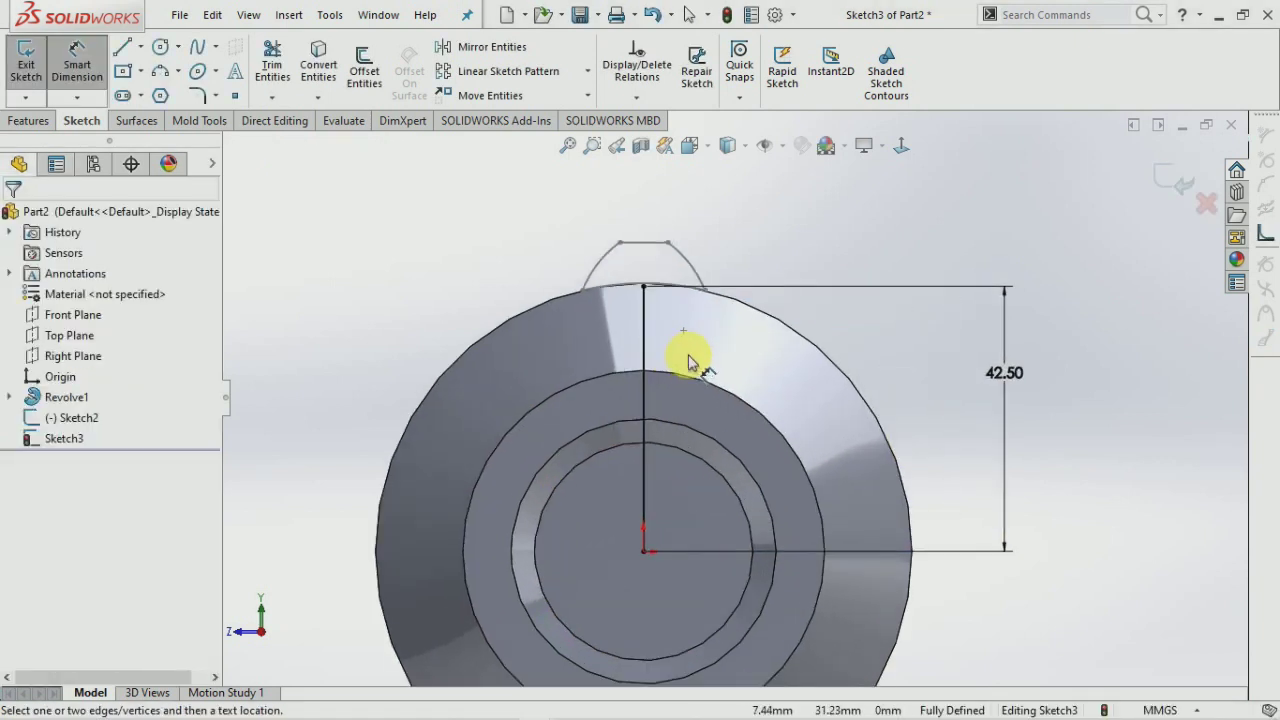
{"action": "left_click", "coordinate": [364, 70]}
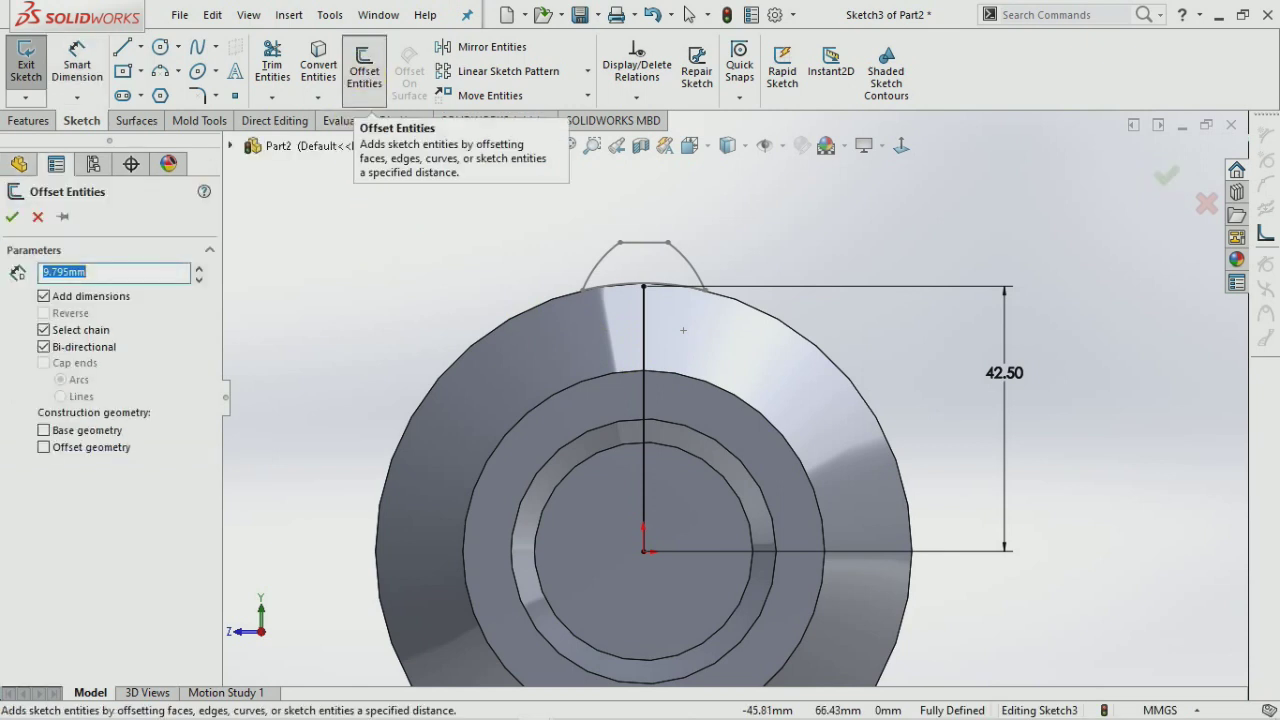
Offset the vertical line bi-directionally by 1 mm and 6 mm.
{"action": "left_click", "coordinate": [648, 350]}
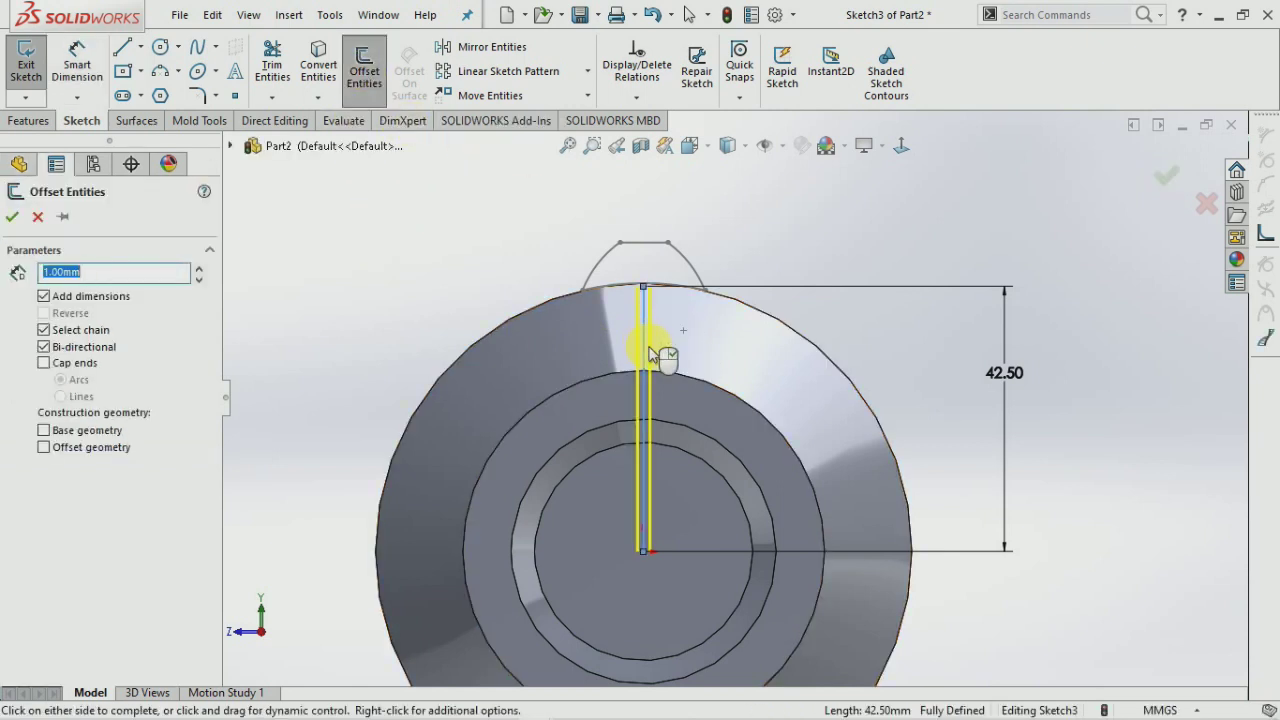
{"action": "left_click", "coordinate": [11, 218]}
{"action": "left_click", "coordinate": [367, 87]}
{"action": "type", "text": "6"}
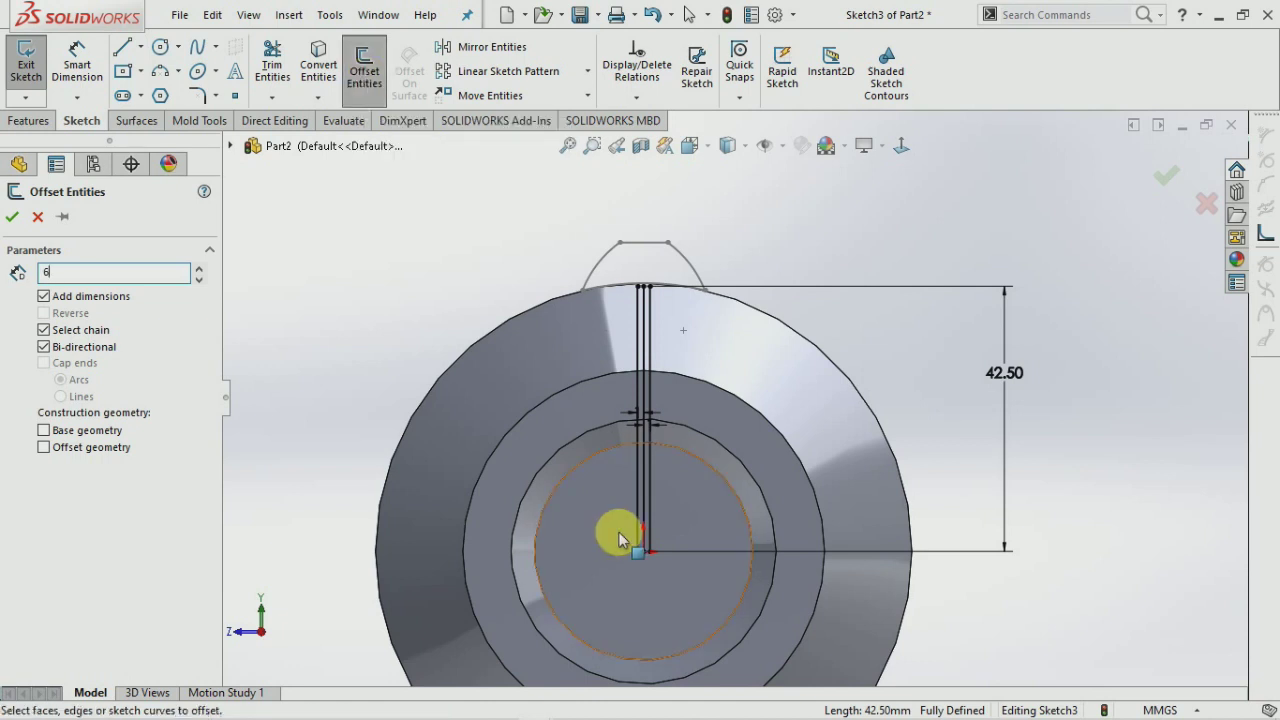
{"action": "left_click", "coordinate": [648, 374]}
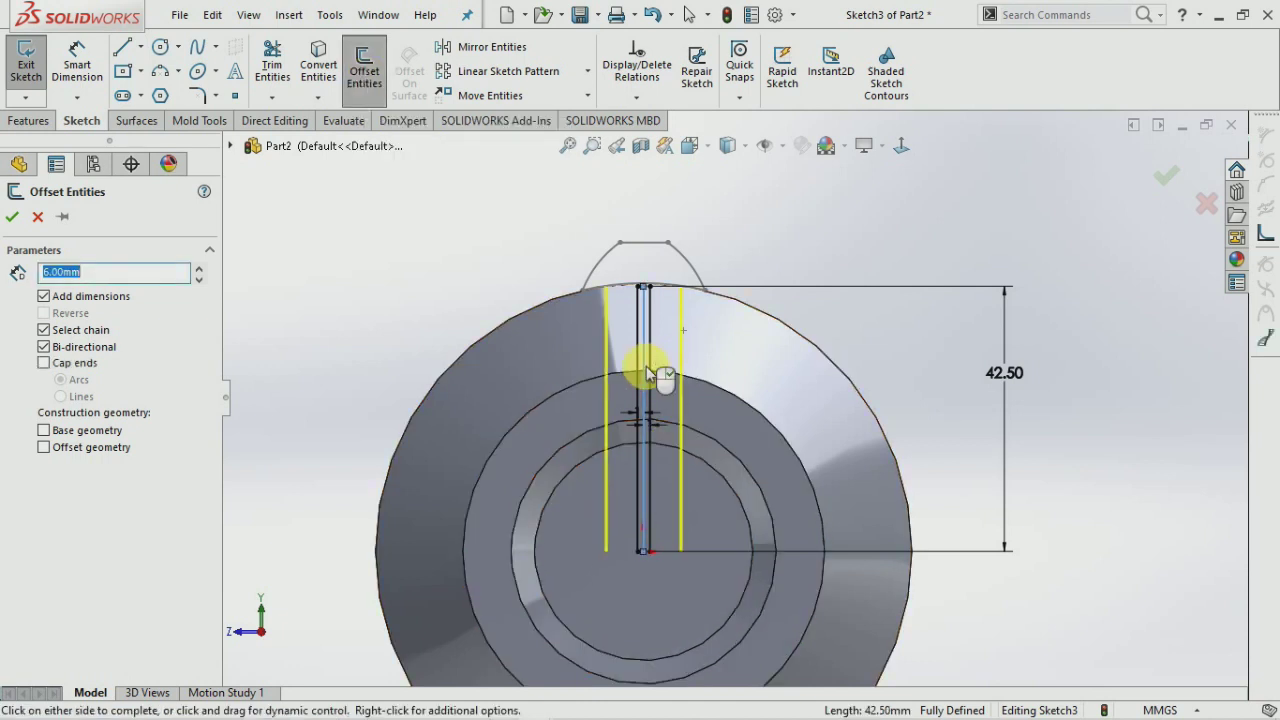
{"action": "left_click", "coordinate": [12, 217]}
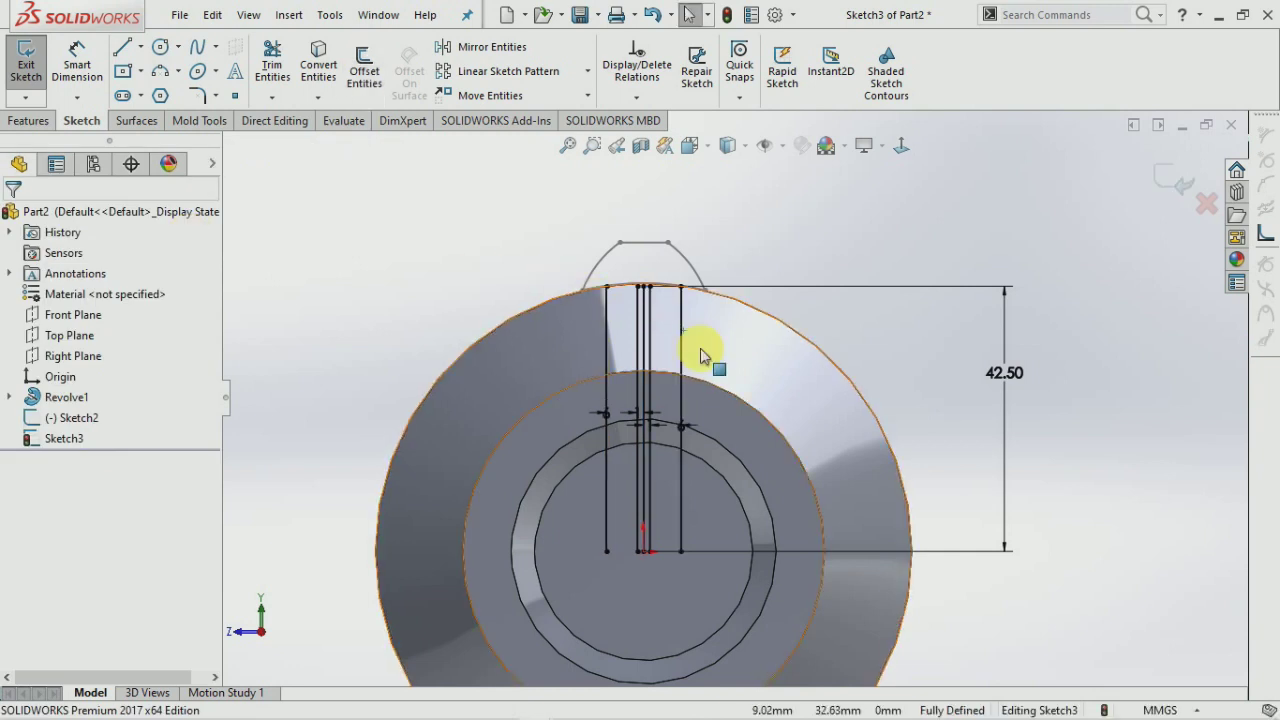
Select the circular model edge of the end face.
{"action": "scroll", "coordinate": [708, 370], "scroll_direction": "up", "scroll_amount": 2}
{"action": "left_click", "coordinate": [722, 392]}
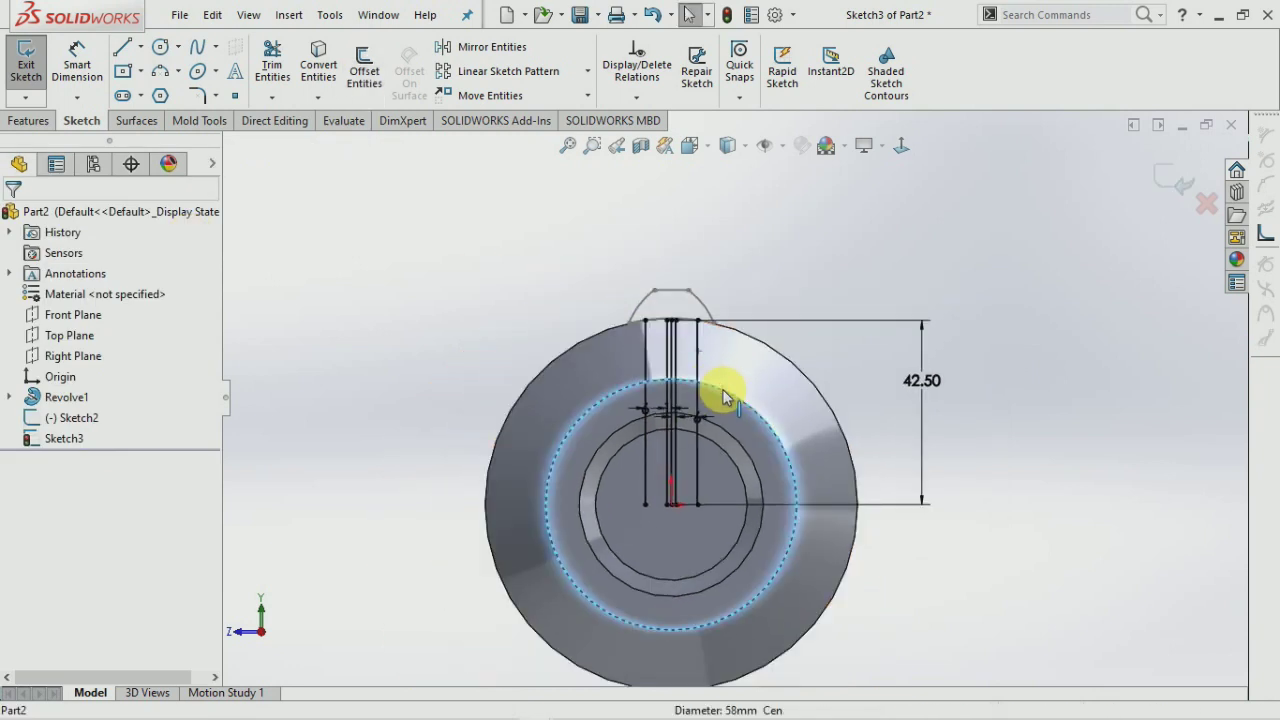
{"action": "scroll", "coordinate": [749, 366], "scroll_direction": "down", "scroll_amount": 2}
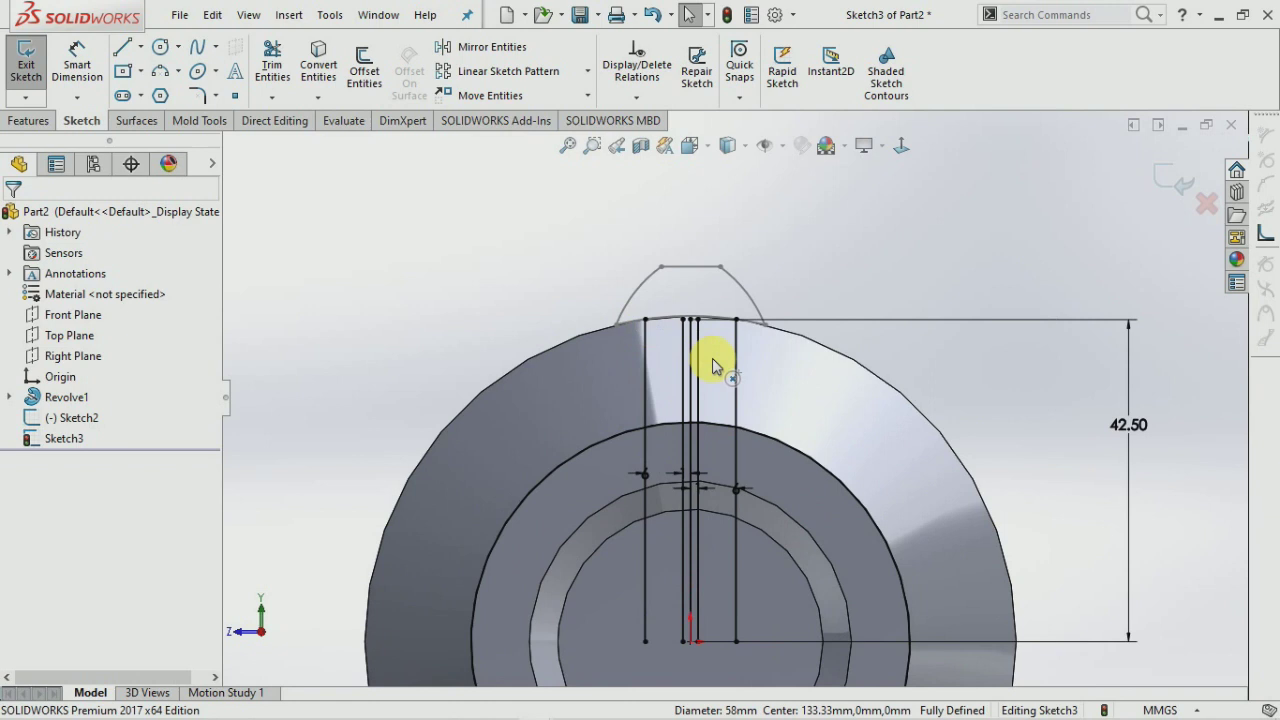
{"action": "scroll", "coordinate": [713, 360], "scroll_direction": "down", "scroll_amount": 3}
{"action": "left_click", "coordinate": [268, 68]}
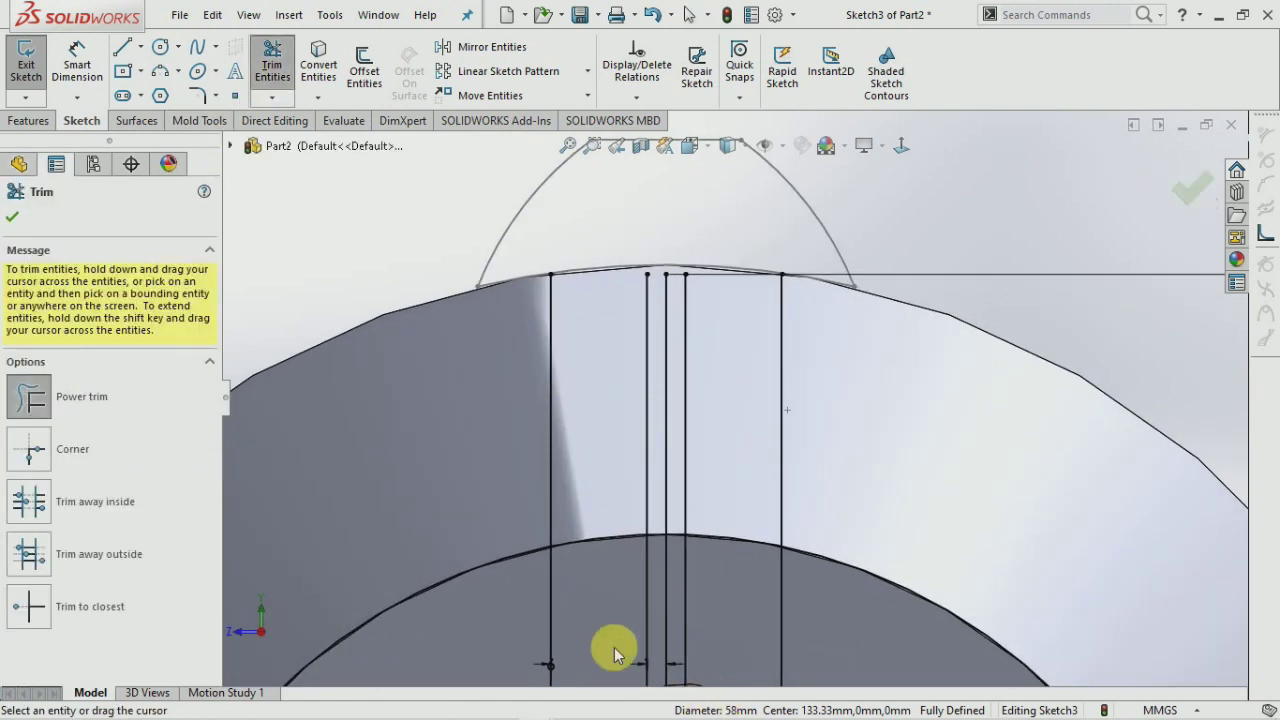
Draw a three-point flank arc and dimension its radius to 27 mm.
{"action": "left_click", "coordinate": [160, 70]}
{"action": "left_click", "coordinate": [551, 551]}
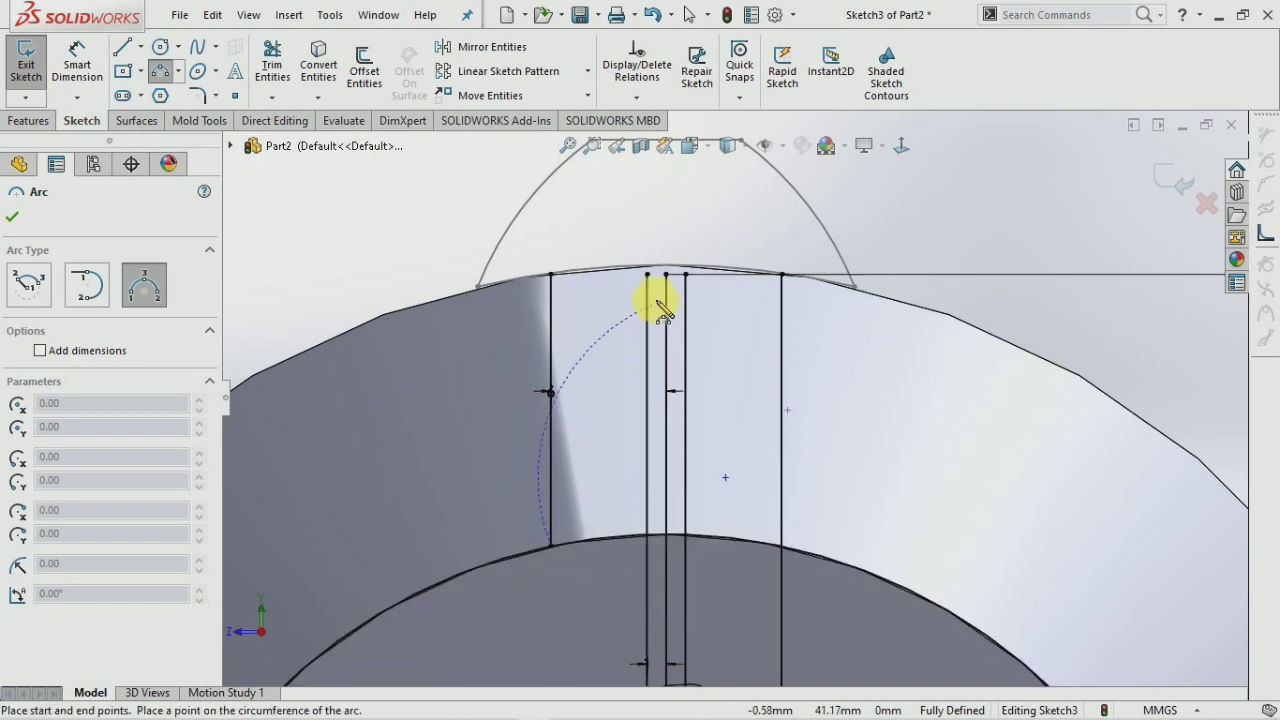
{"action": "left_click", "coordinate": [646, 276]}
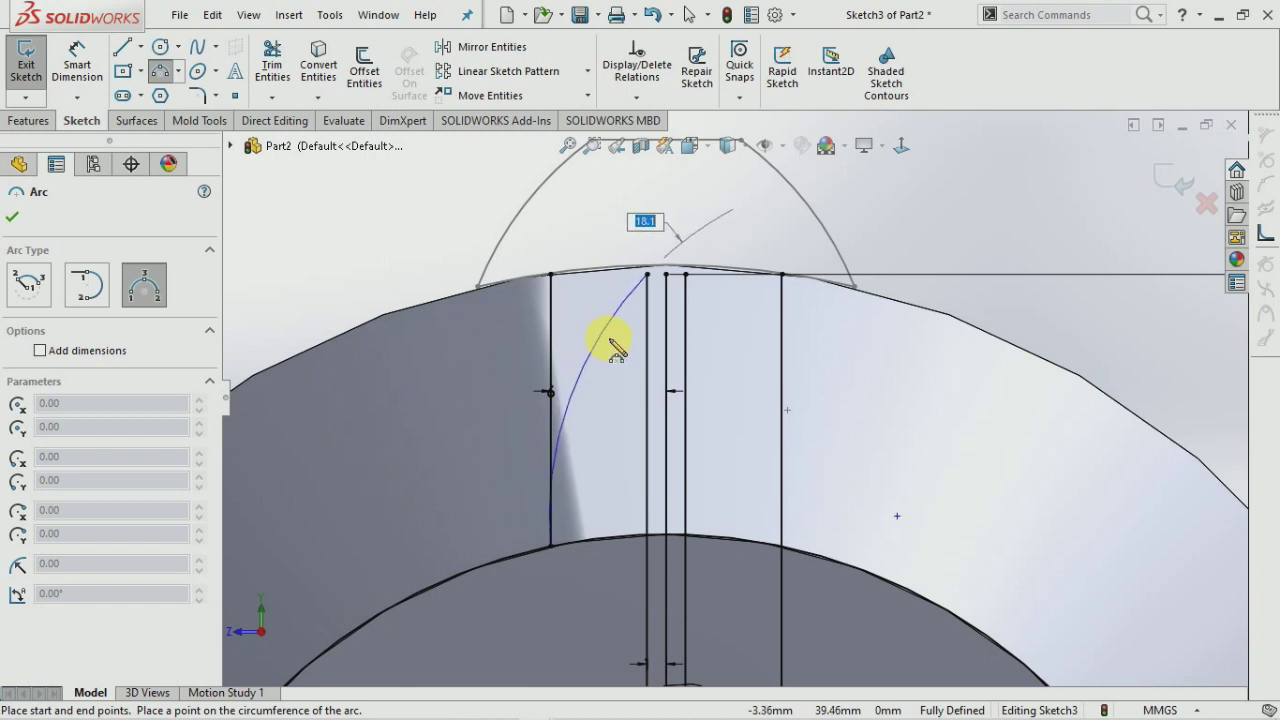
{"action": "left_click", "coordinate": [609, 345]}
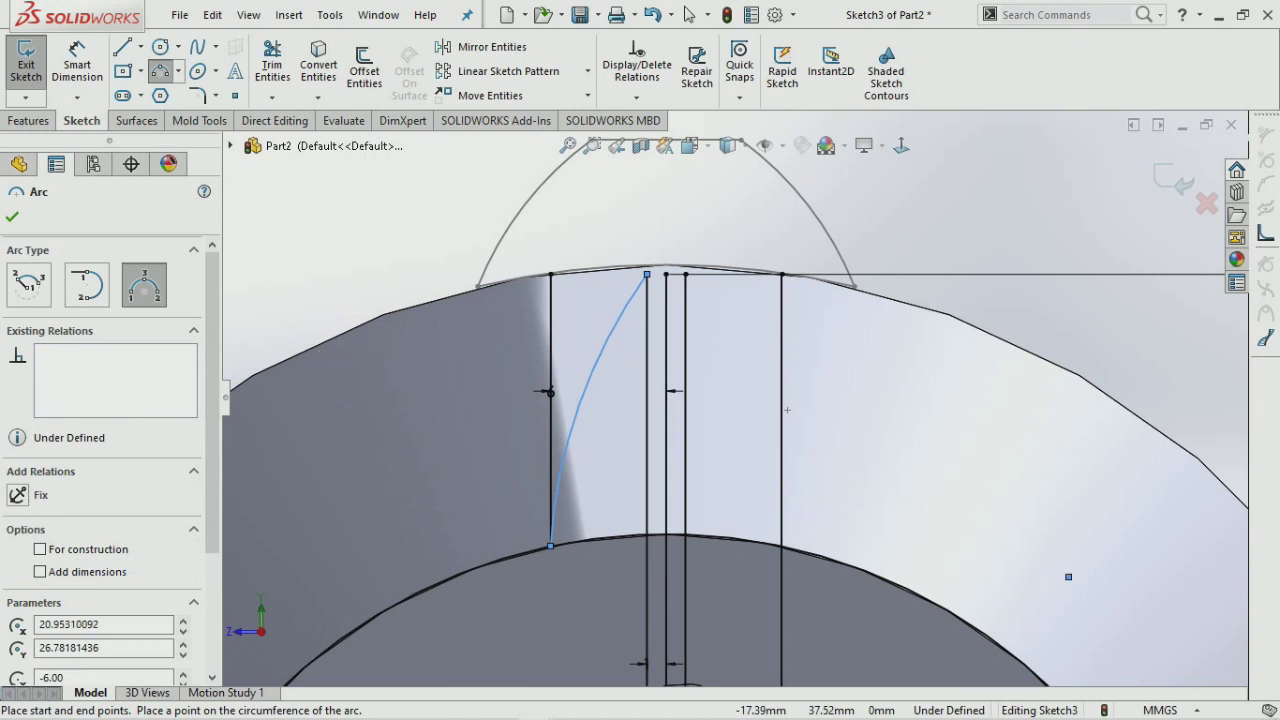
{"action": "key", "text": "Escape"}
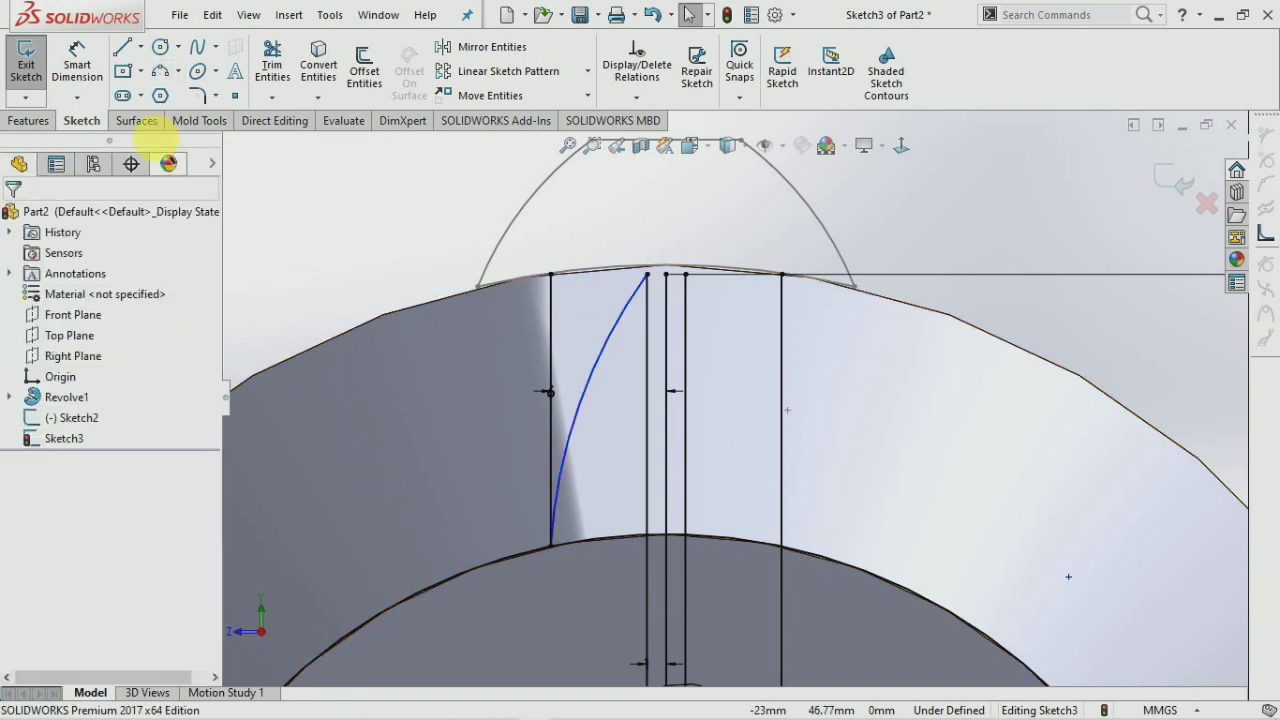
{"action": "left_click", "coordinate": [77, 62]}
{"action": "left_click", "coordinate": [582, 398]}
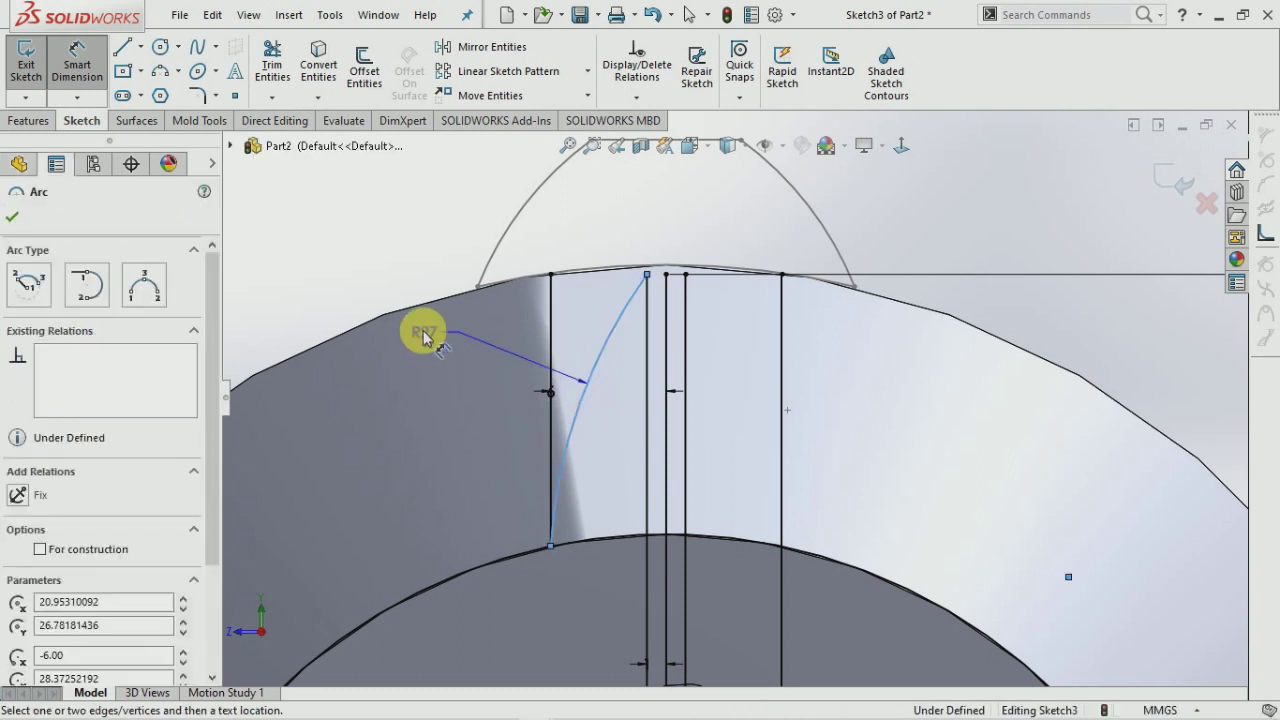
{"action": "left_click", "coordinate": [340, 277]}
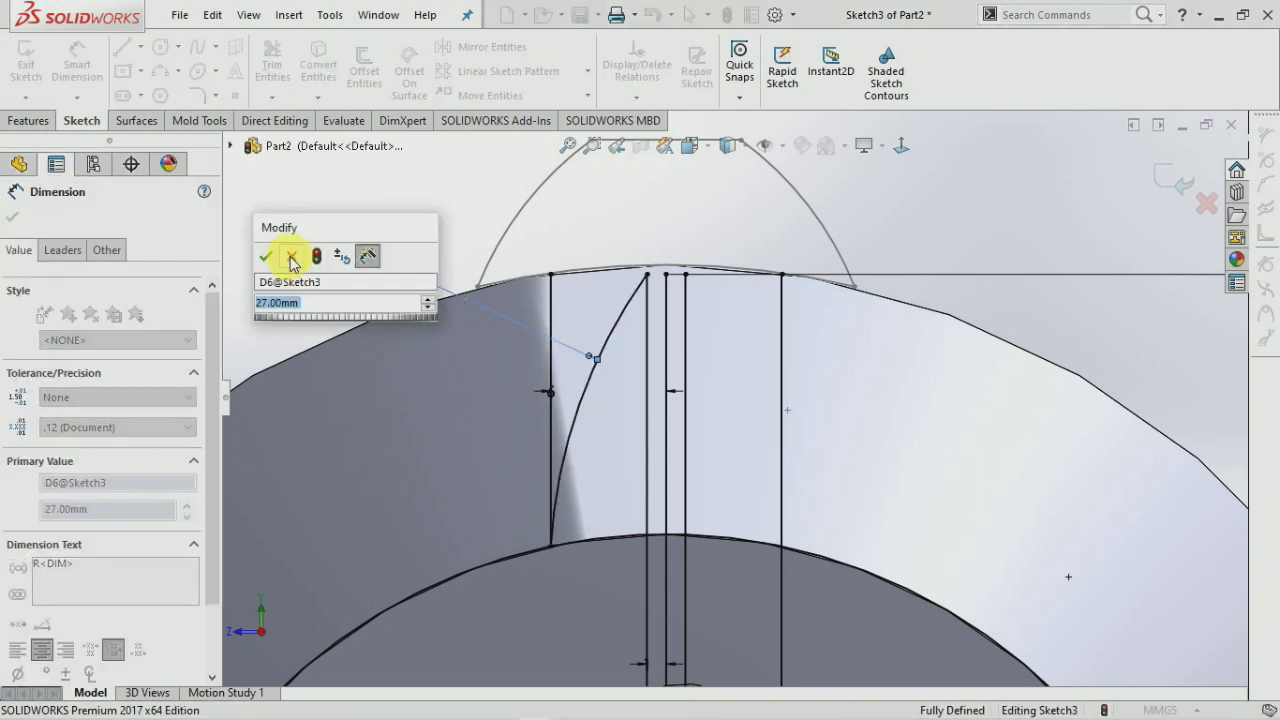
{"action": "key", "text": "Return"}
{"action": "left_click", "coordinate": [365, 193]}
Mirror the R27 arc about the vertical centre line.
{"action": "scroll", "coordinate": [517, 272], "scroll_direction": "up", "scroll_amount": 1}
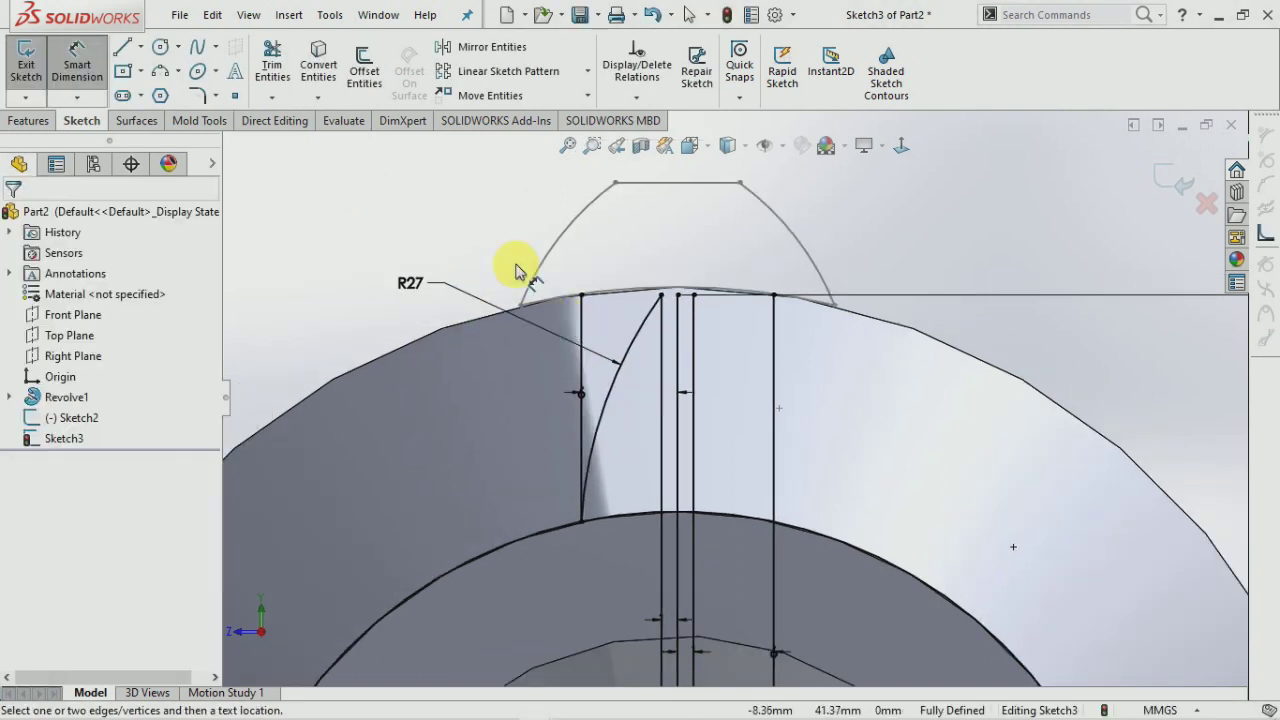
{"action": "left_click", "coordinate": [468, 47]}
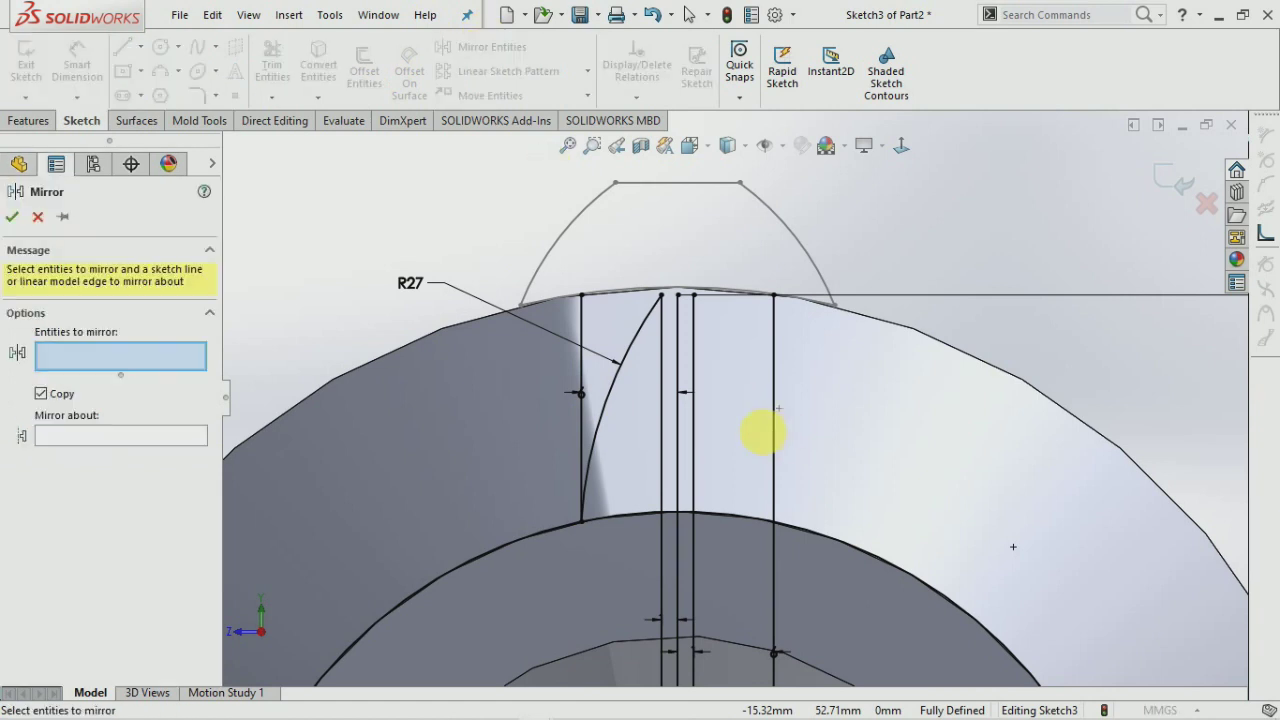
{"action": "left_click", "coordinate": [597, 437]}
{"action": "left_click", "coordinate": [194, 435]}
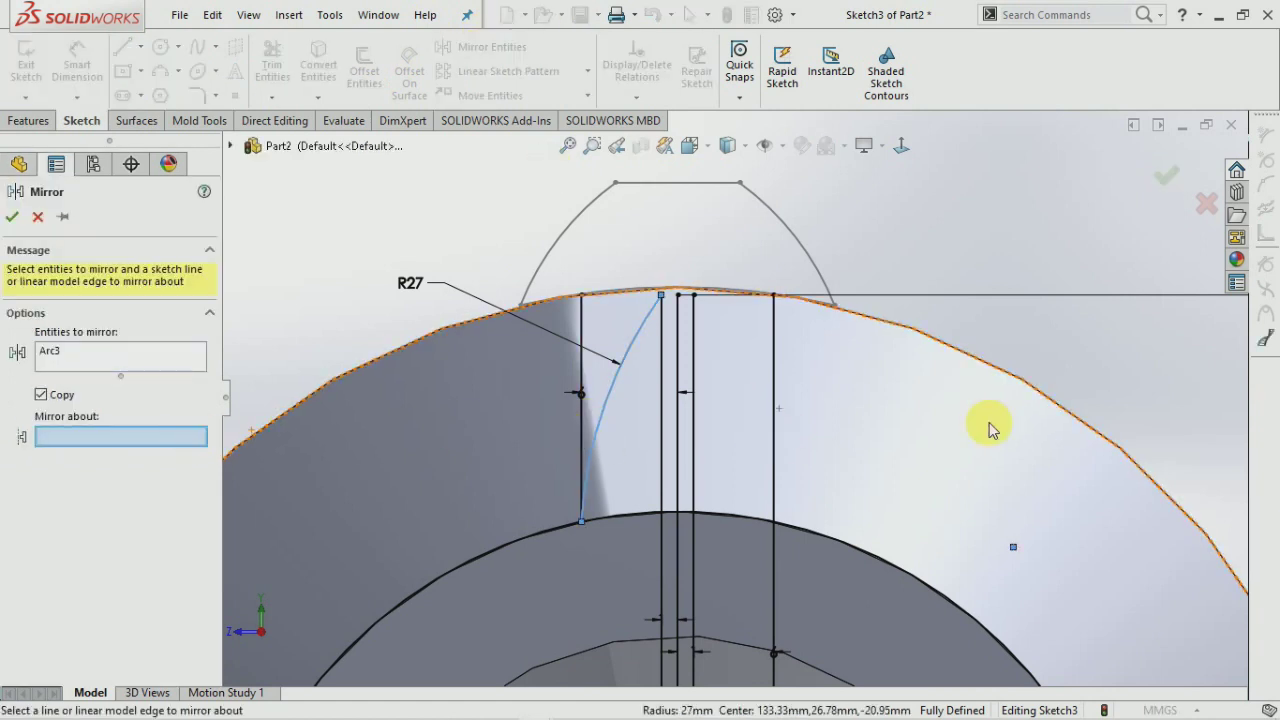
{"action": "left_click", "coordinate": [681, 418]}
{"action": "left_click", "coordinate": [18, 222]}
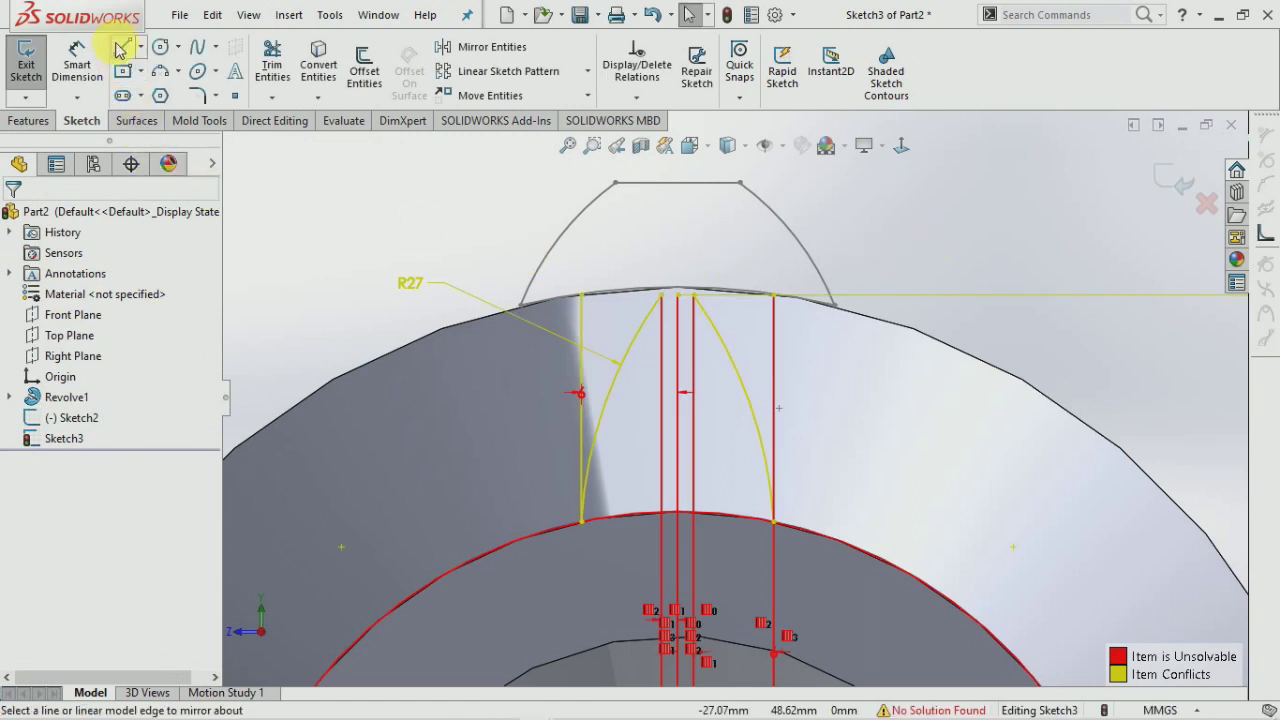
Draw a short horizontal line closing the tooth tip.
{"action": "left_click", "coordinate": [119, 47]}
{"action": "left_click_drag", "start_coordinate": [661, 296], "coordinate": [693, 296]}
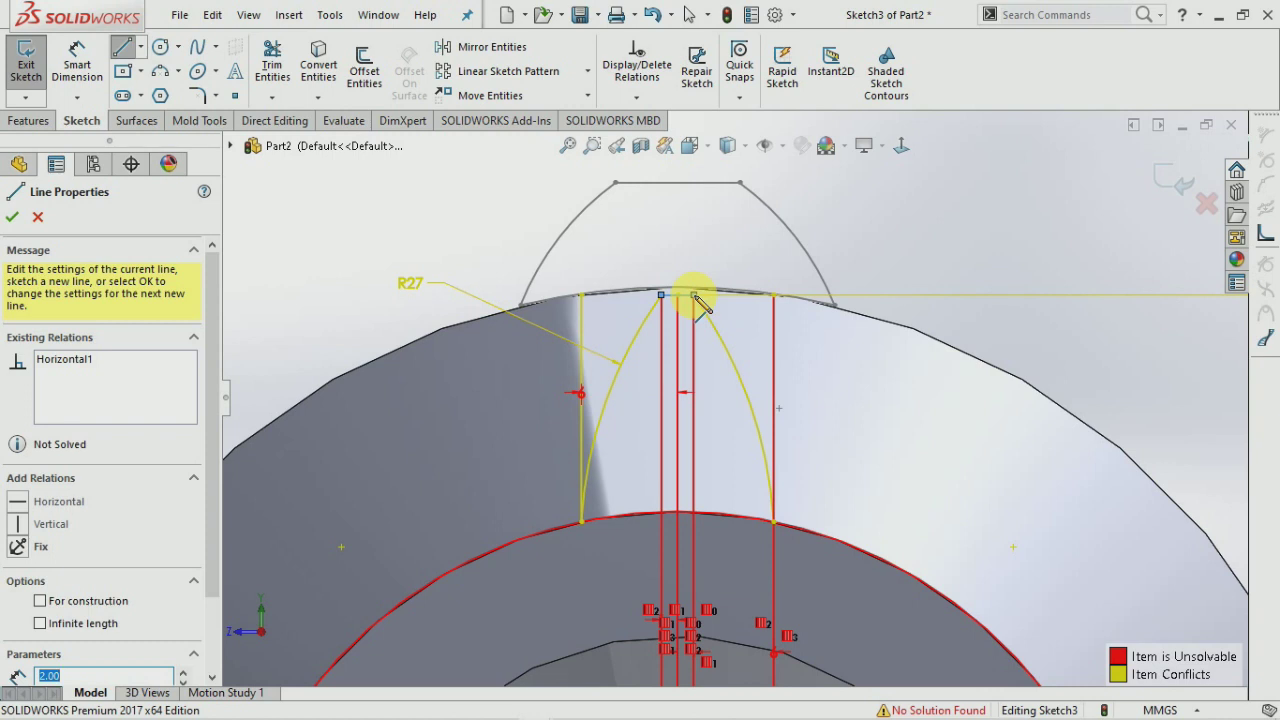
{"action": "key", "text": "Escape"}
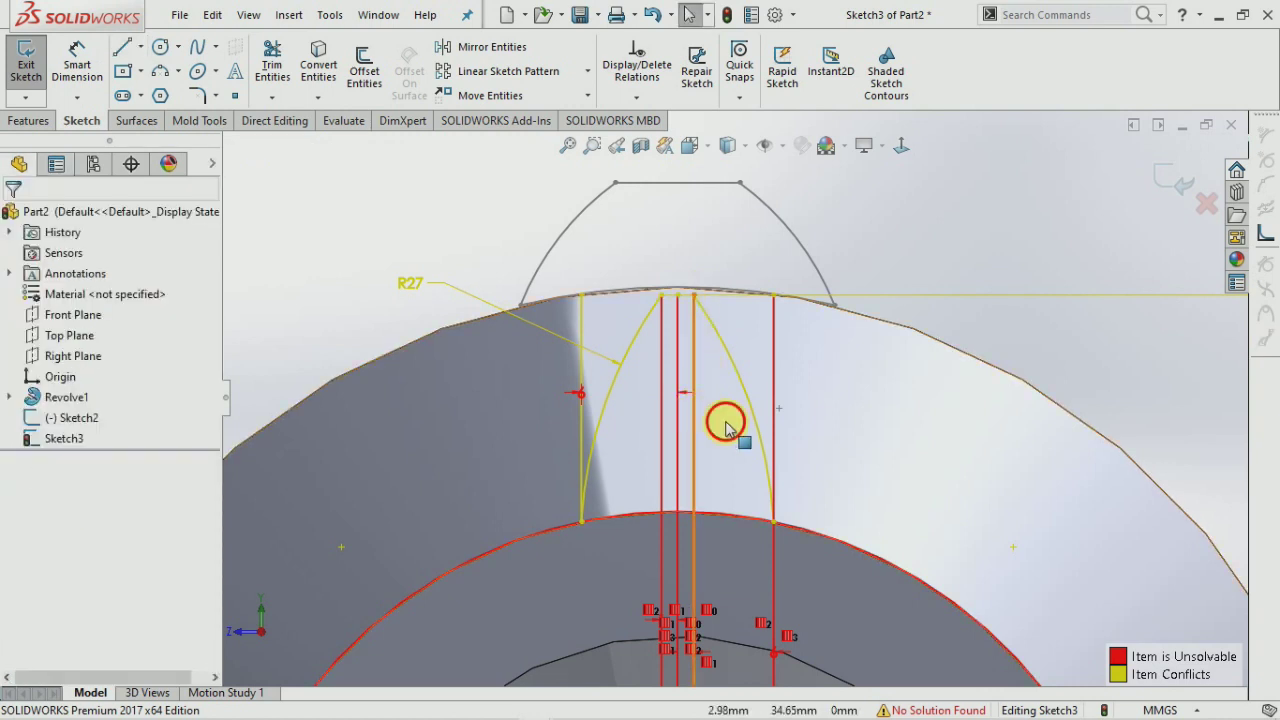
Delete the red conflicting lines and both vertical guide lines.
{"action": "left_click_drag", "start_coordinate": [728, 423], "coordinate": [645, 452]}
{"action": "key", "text": "Delete"}
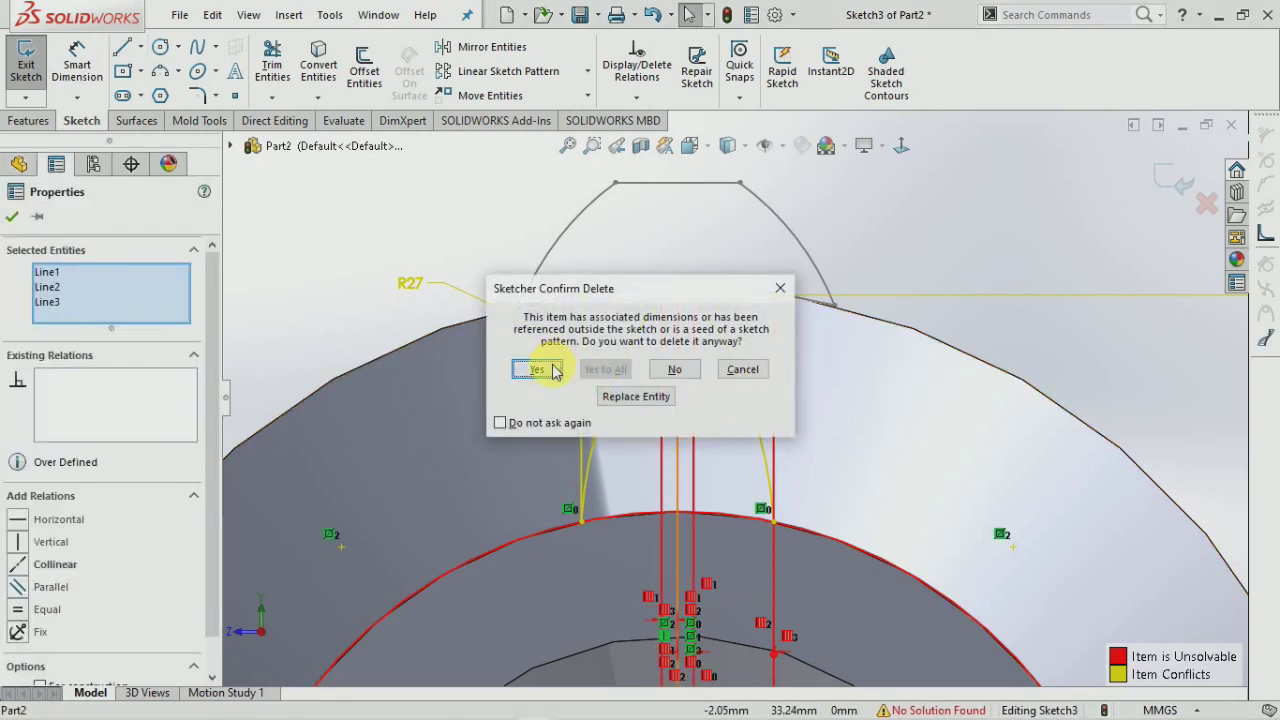
{"action": "left_click", "coordinate": [534, 367]}
{"action": "left_click", "coordinate": [773, 358]}
{"action": "key", "text": "Delete"}
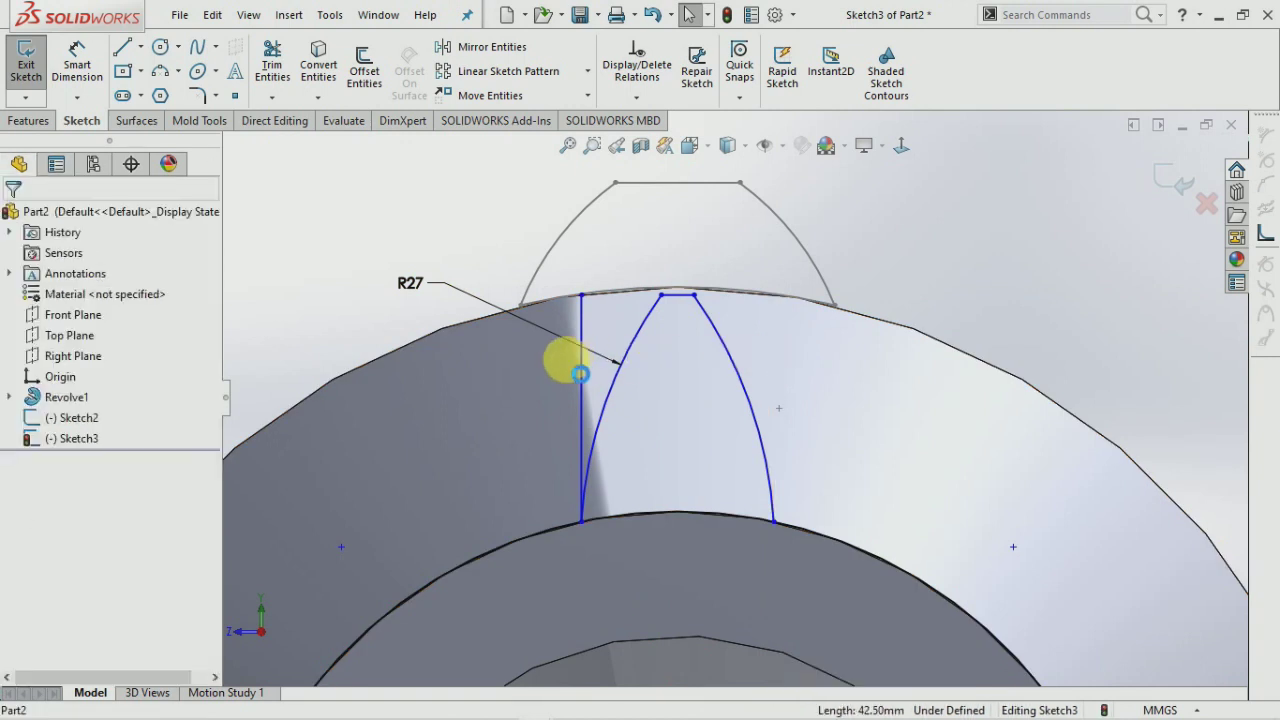
{"action": "left_click", "coordinate": [577, 374]}
{"action": "key", "text": "Delete"}
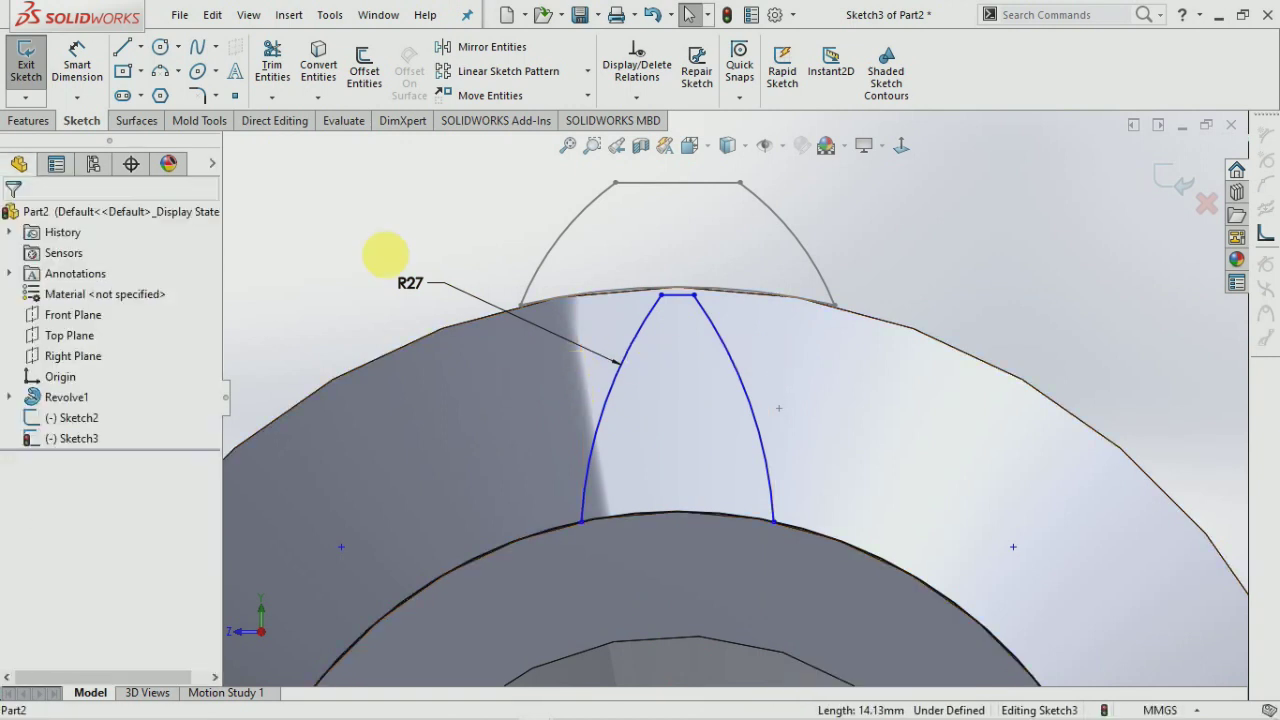
Box-select the tooth outline's two arcs and tip line.
{"action": "left_click", "coordinate": [272, 66]}
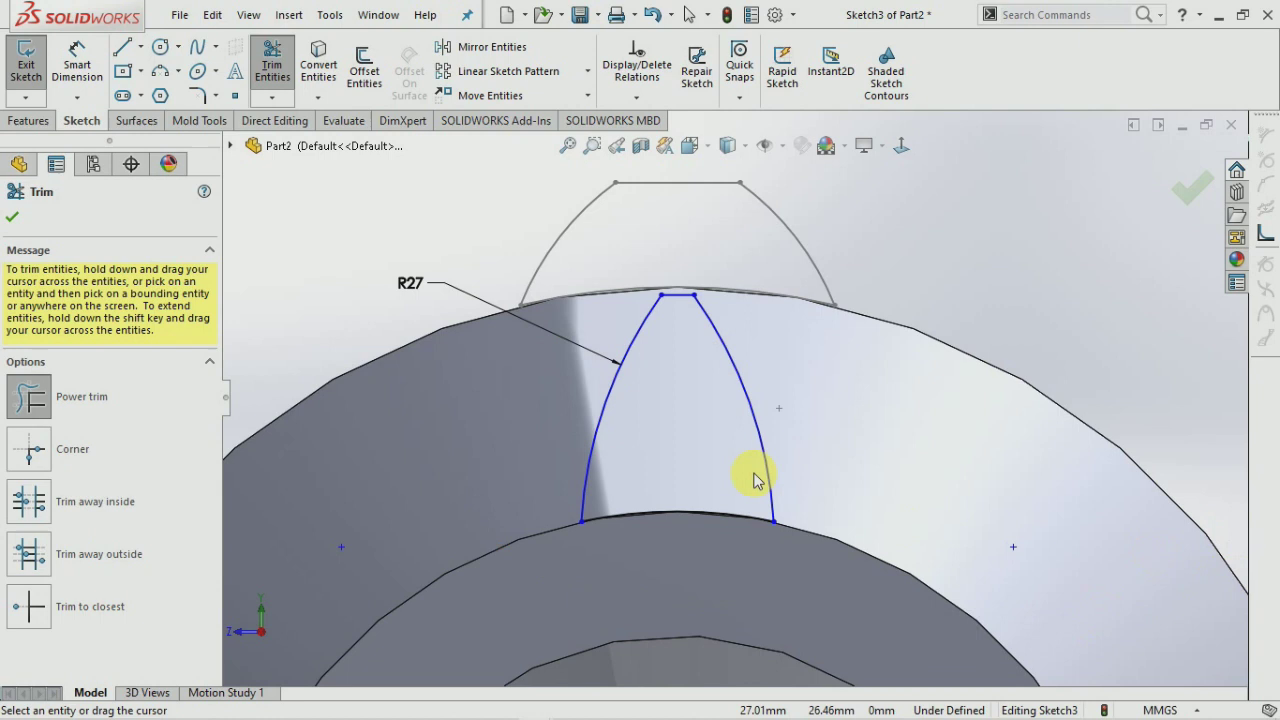
{"action": "scroll", "coordinate": [748, 463], "scroll_direction": "up", "scroll_amount": 3}
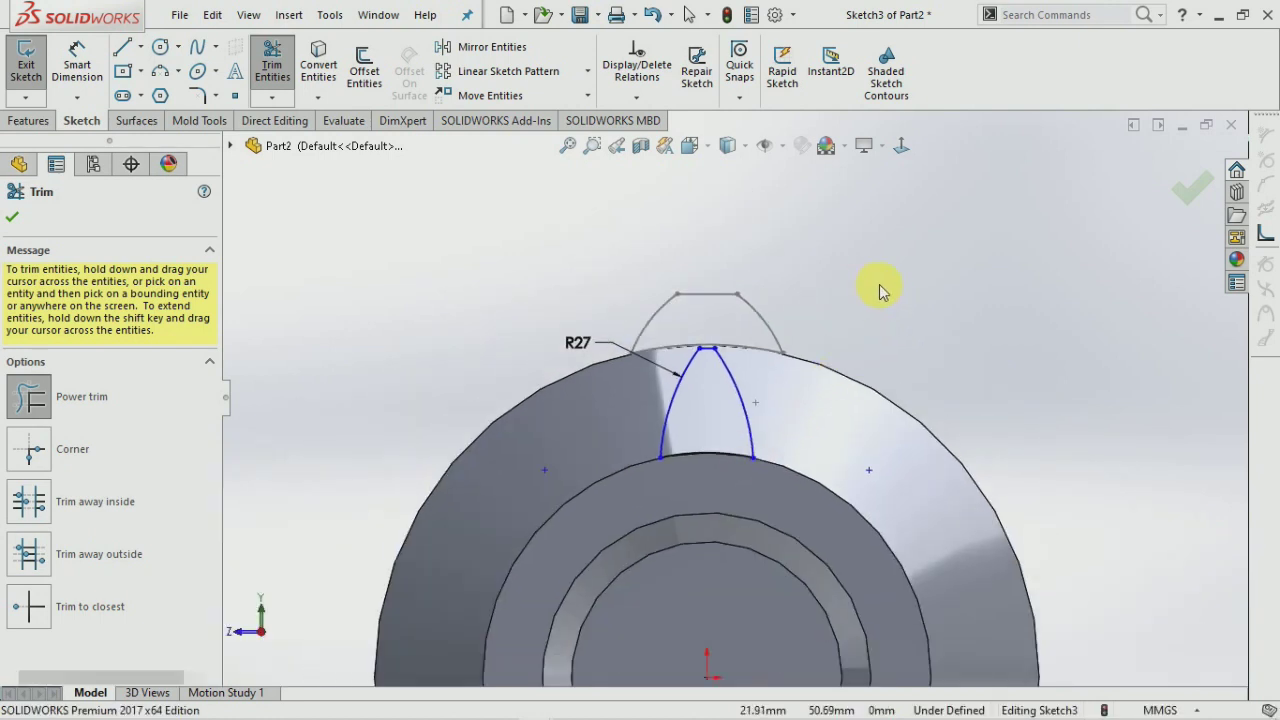
{"action": "key", "text": "Escape"}
{"action": "left_click_drag", "start_coordinate": [880, 286], "coordinate": [547, 531]}
Rotate the tooth outline −30° about the shaft-centre origin and exit Sketch3.
{"action": "left_click", "coordinate": [587, 95]}
{"action": "left_click", "coordinate": [523, 163]}
{"action": "key", "text": "z"}
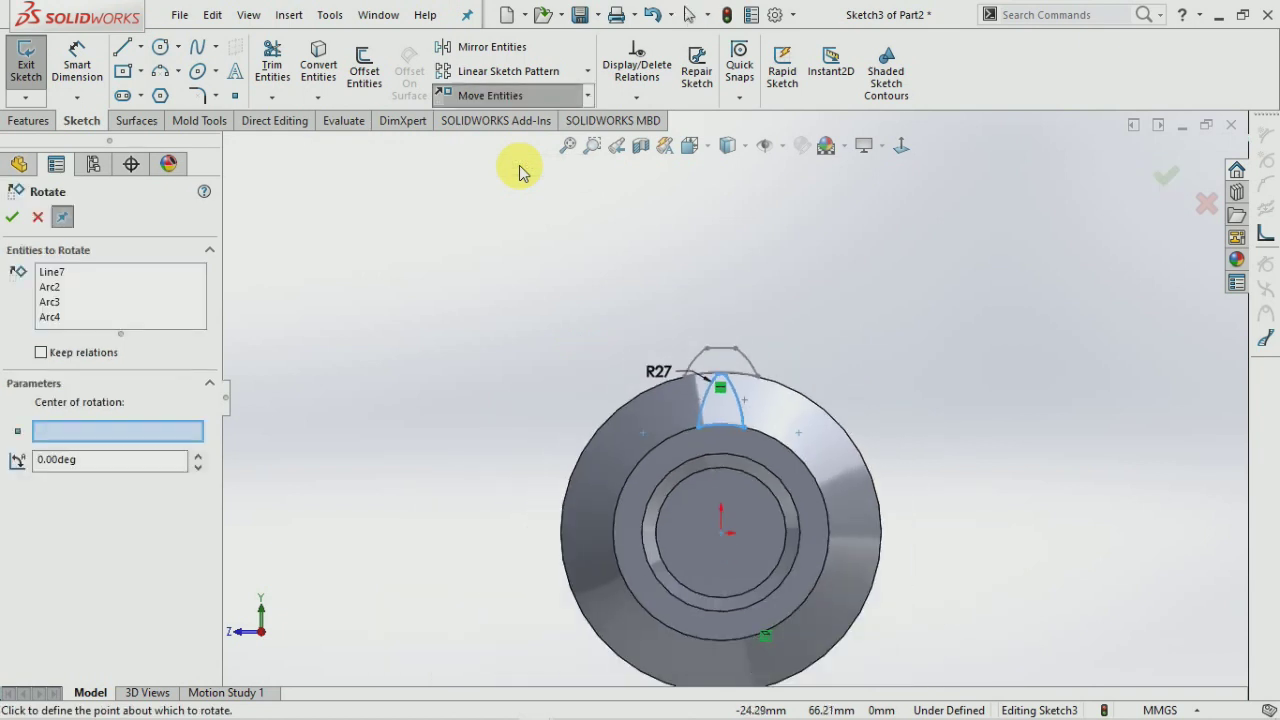
{"action": "left_click", "coordinate": [724, 537]}
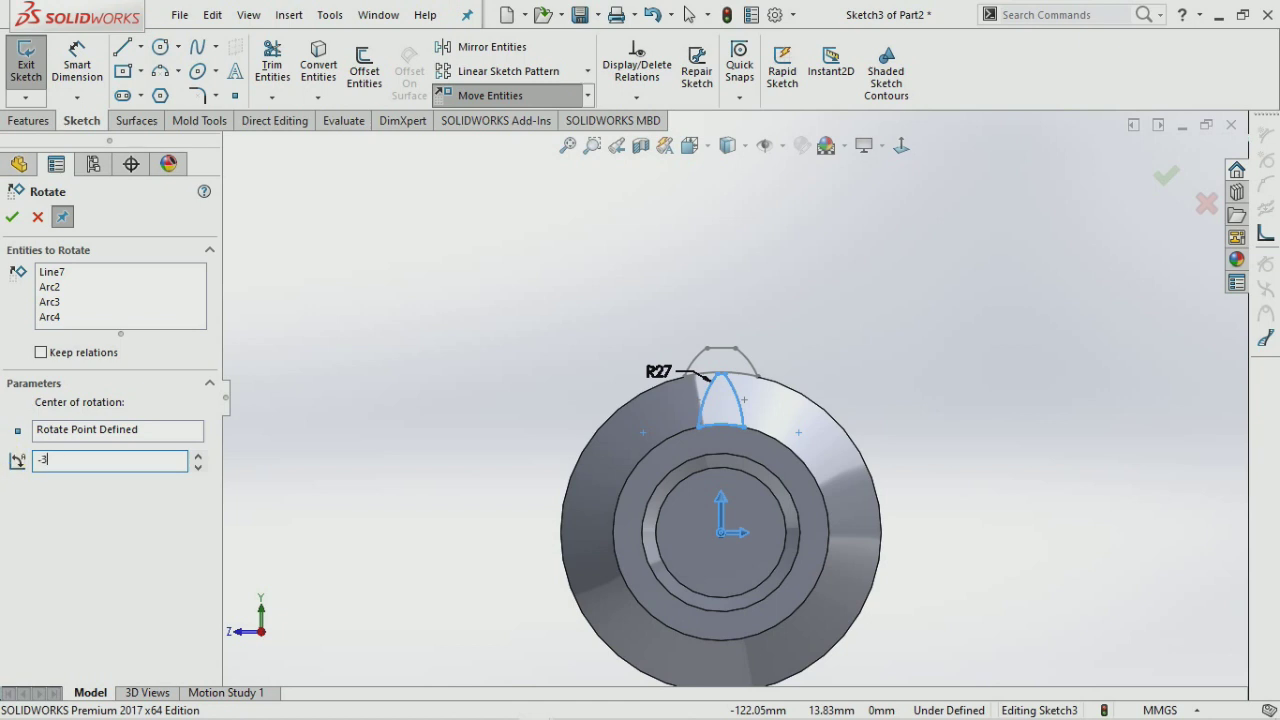
{"action": "left_click", "coordinate": [12, 218]}
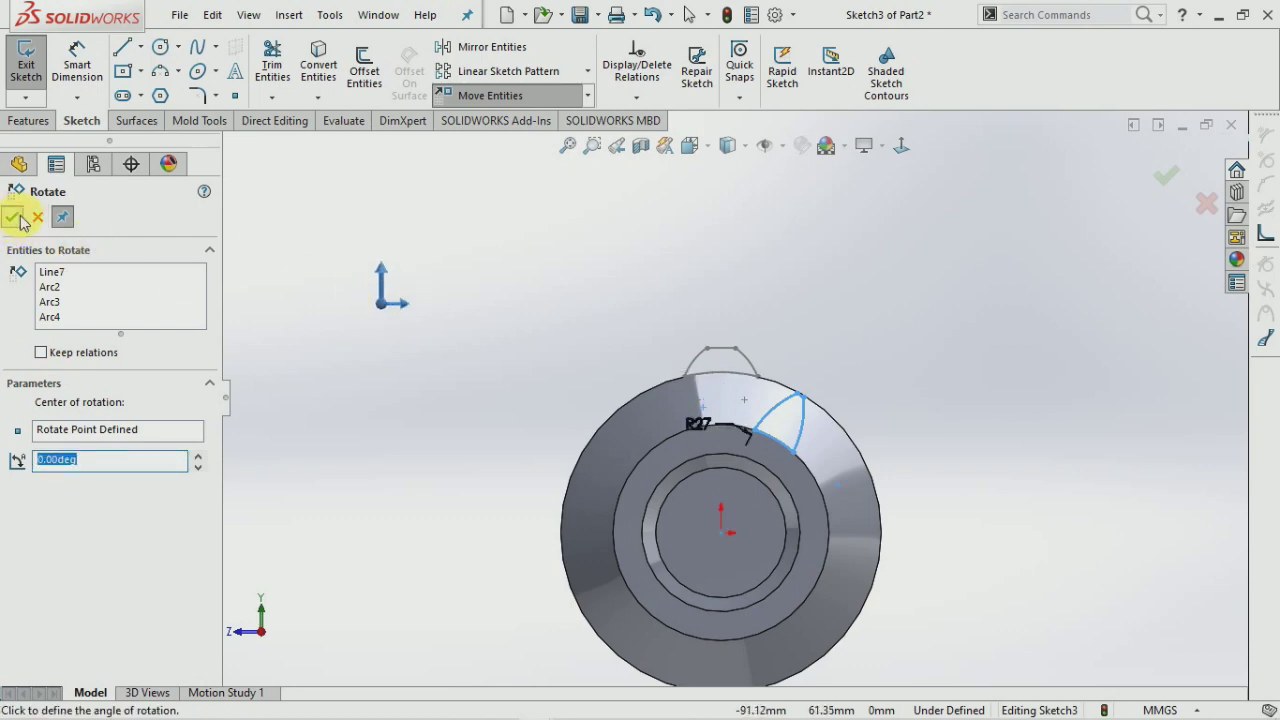
{"action": "left_click", "coordinate": [37, 218]}
{"action": "mouse_move", "coordinate": [815, 475]}
{"action": "middle_mouse_down"}
{"action": "mouse_move", "coordinate": [751, 500]}
{"action": "mouse_move", "coordinate": [777, 557]}
{"action": "mouse_move", "coordinate": [737, 528]}
{"action": "mouse_move", "coordinate": [803, 527]}
{"action": "mouse_move", "coordinate": [1060, 394]}
{"action": "middle_mouse_up"}
{"action": "left_click", "coordinate": [26, 63]}
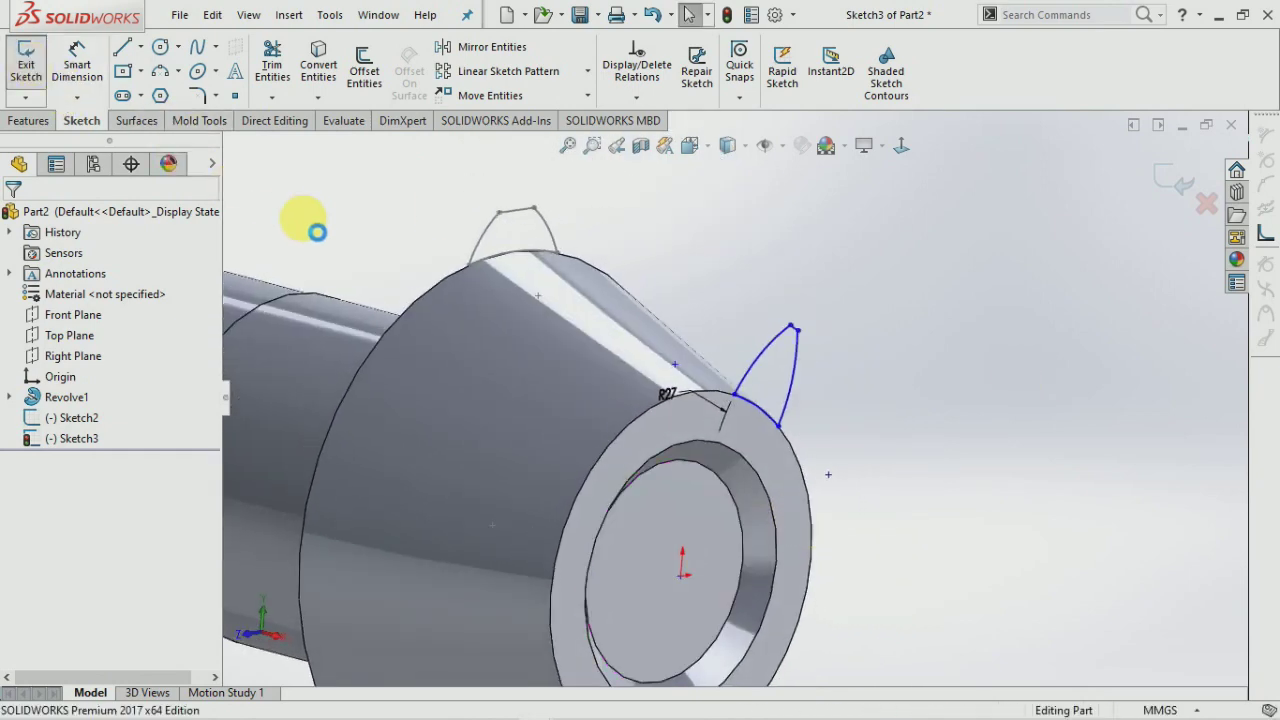
Loft a tooth between the Sketch2 and Sketch3 profiles, creating Loft1.
{"action": "left_click", "coordinate": [26, 121]}
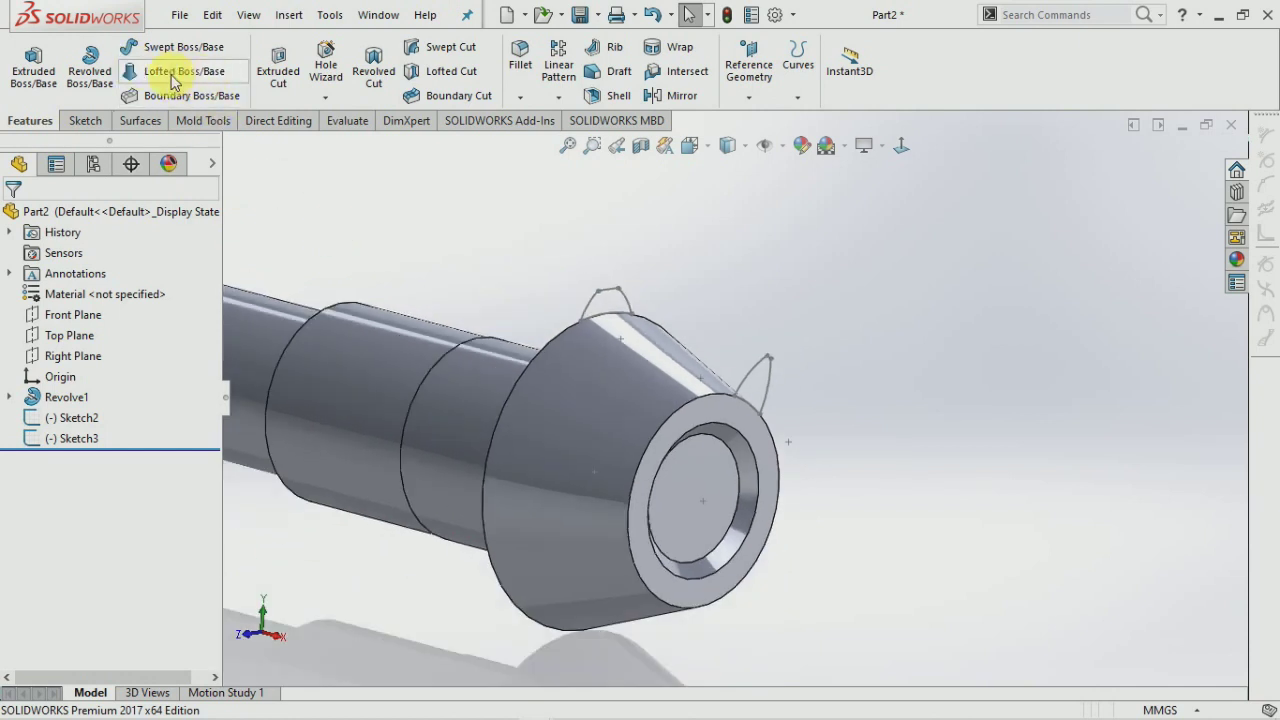
{"action": "left_click", "coordinate": [176, 78]}
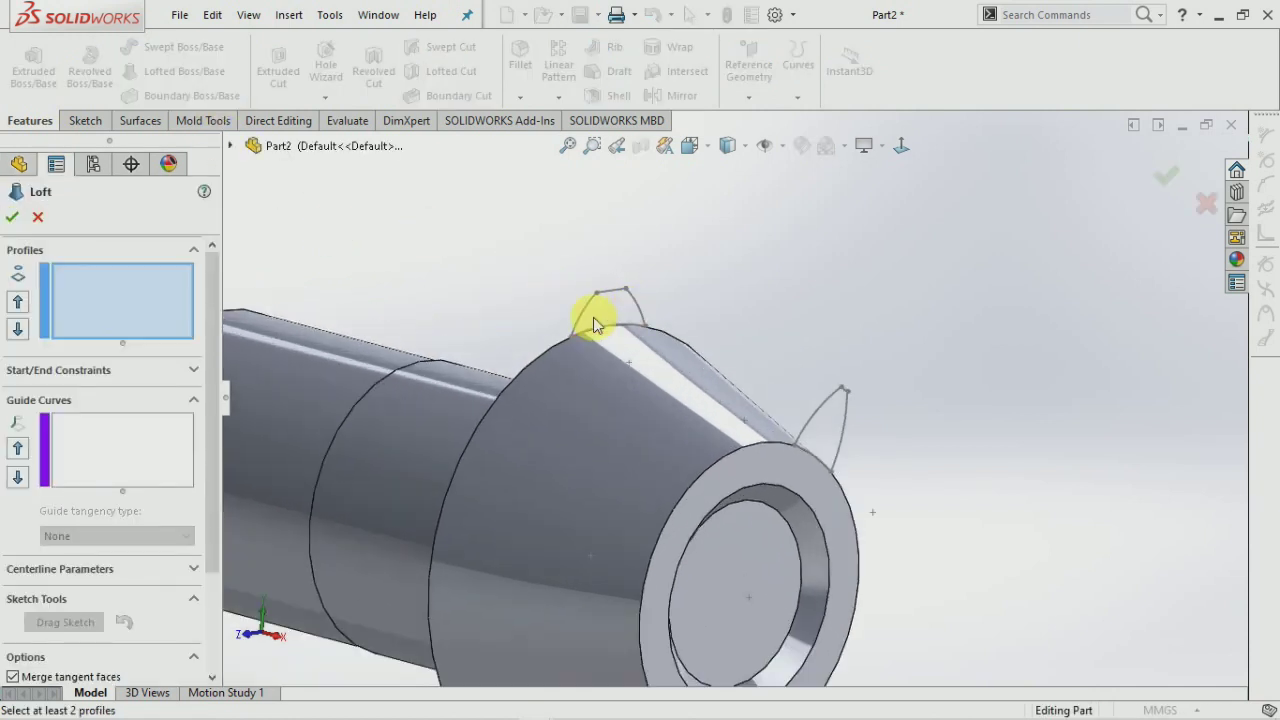
{"action": "left_click", "coordinate": [585, 327]}
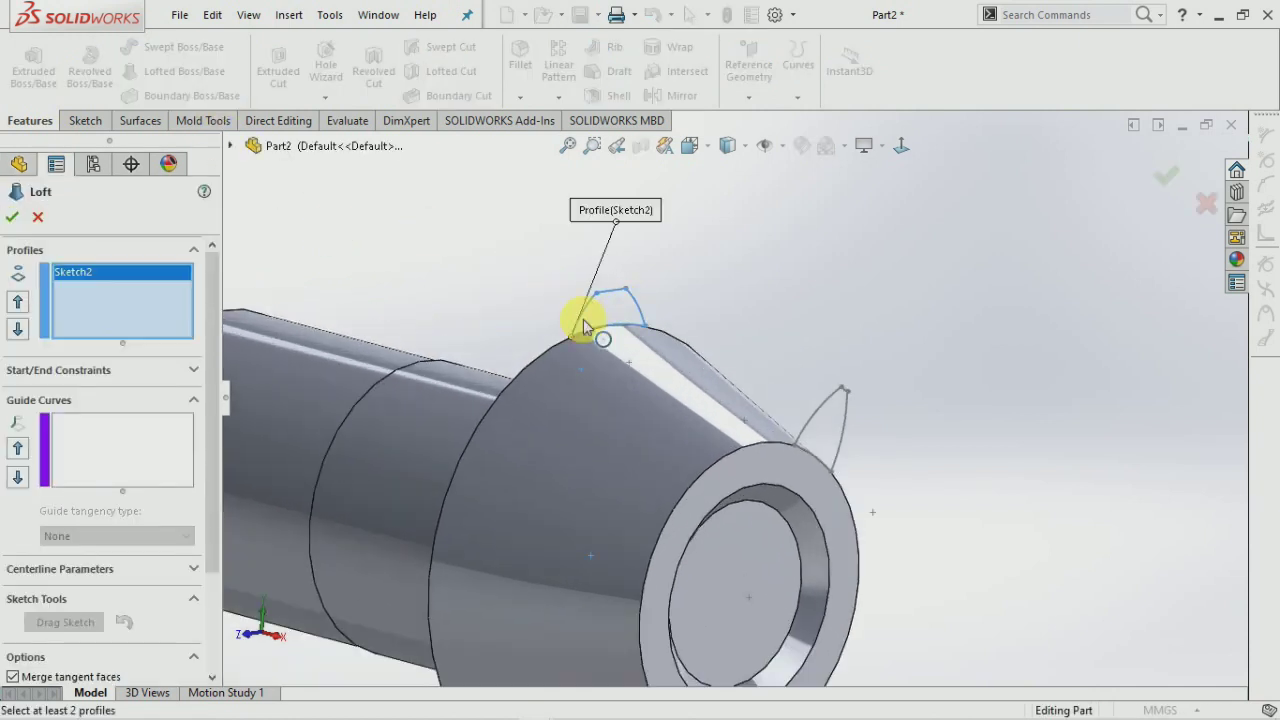
{"action": "right_click", "coordinate": [103, 290]}
{"action": "left_click", "coordinate": [135, 295]}
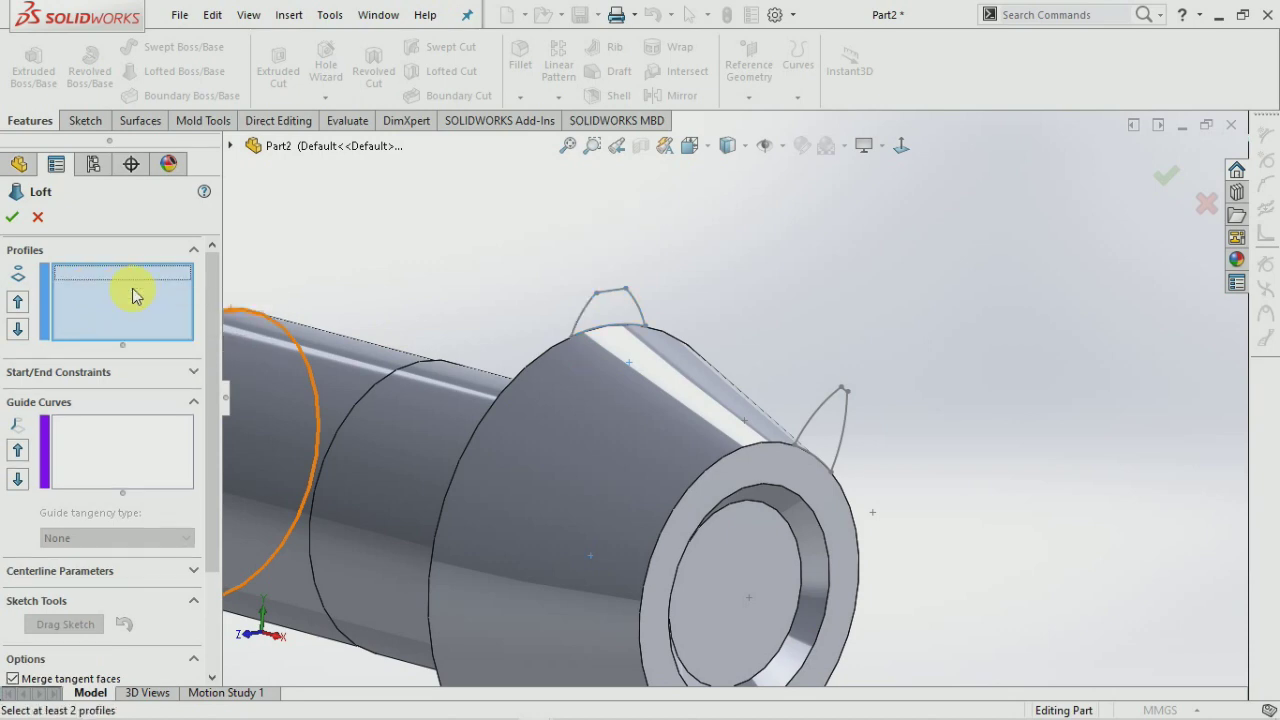
{"action": "left_click", "coordinate": [597, 297]}
{"action": "middle_click_drag", "start_coordinate": [835, 390], "coordinate": [825, 382]}
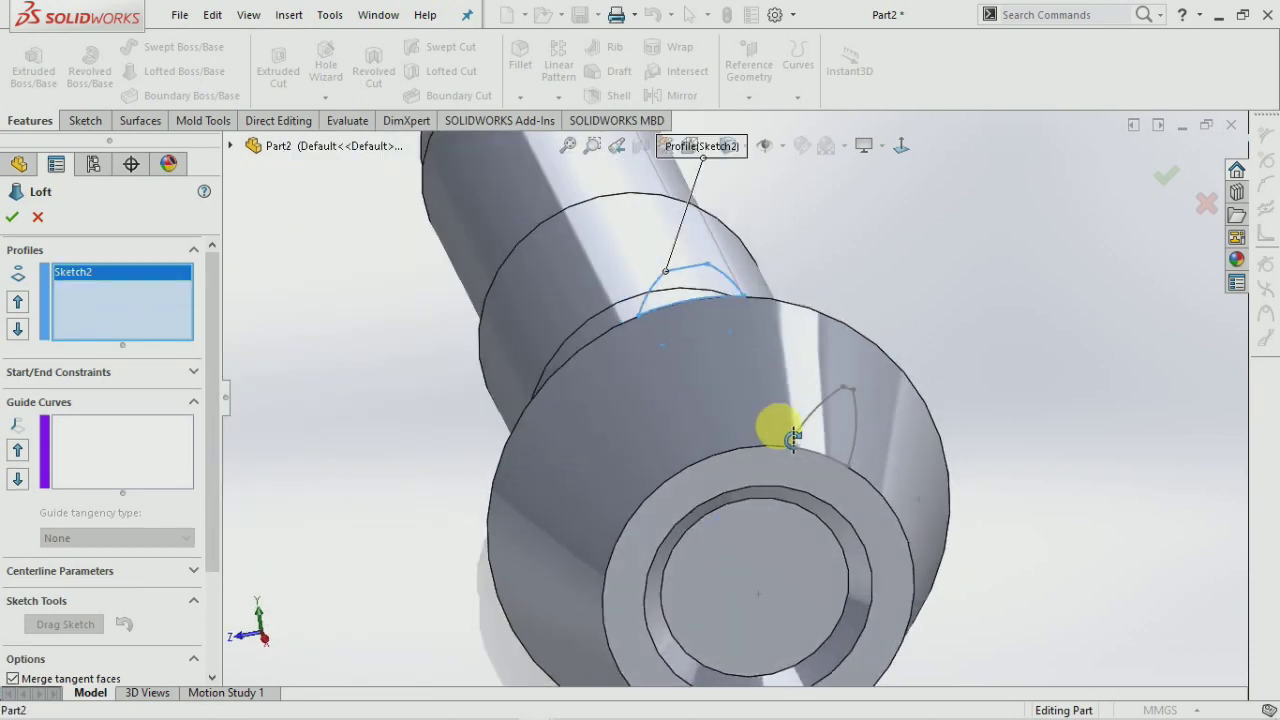
{"action": "left_click", "coordinate": [845, 387]}
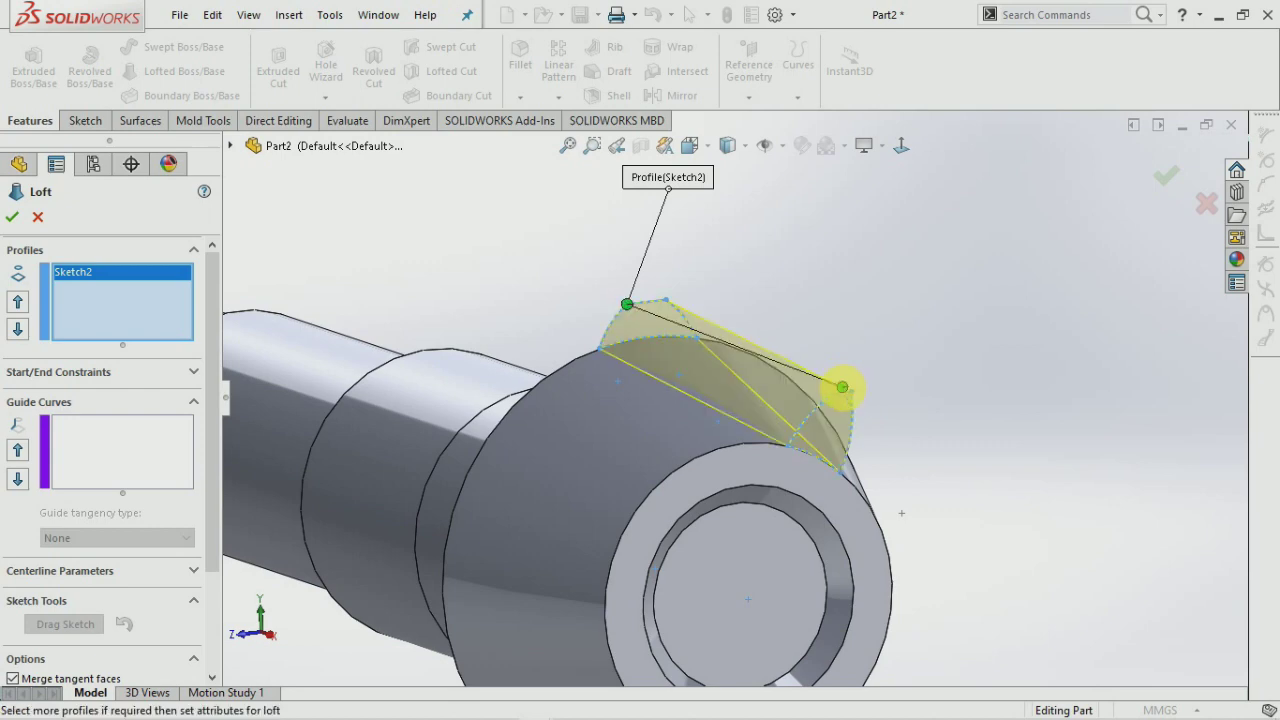
{"action": "mouse_move", "coordinate": [787, 398]}
{"action": "middle_mouse_down"}
{"action": "mouse_move", "coordinate": [745, 445]}
{"action": "mouse_move", "coordinate": [729, 434]}
{"action": "middle_mouse_up"}
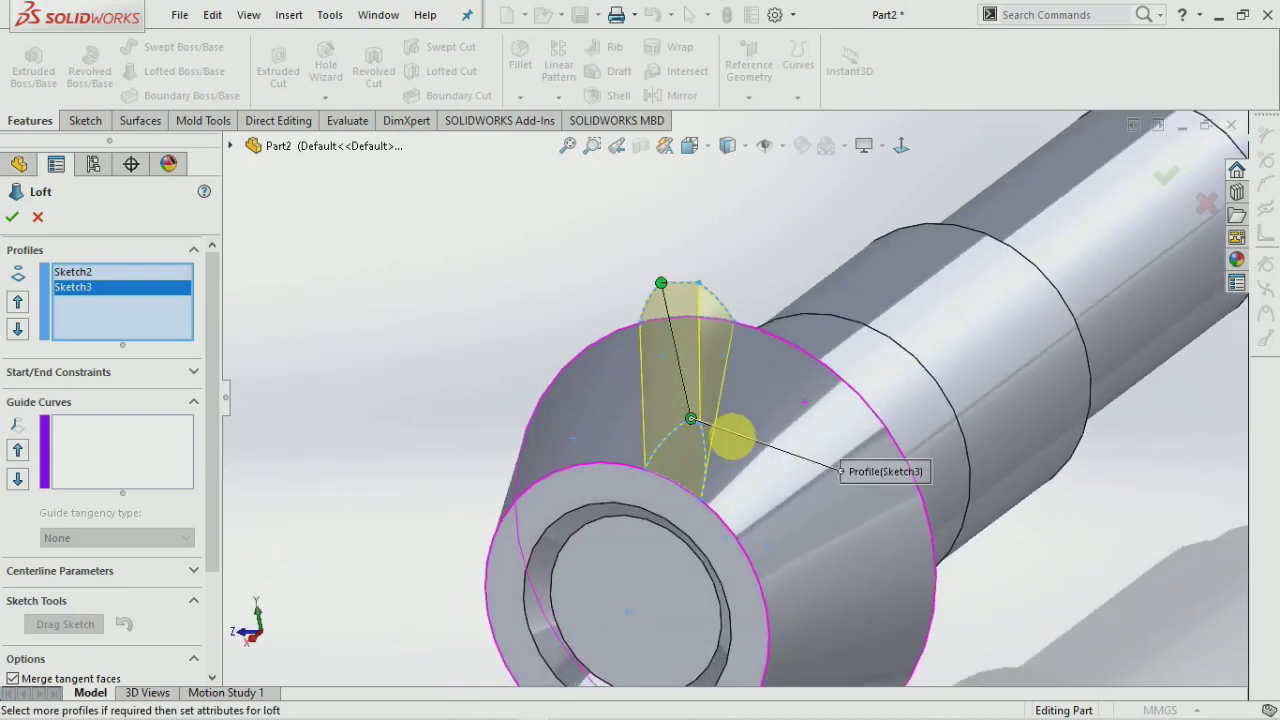
{"action": "left_click", "coordinate": [14, 219]}
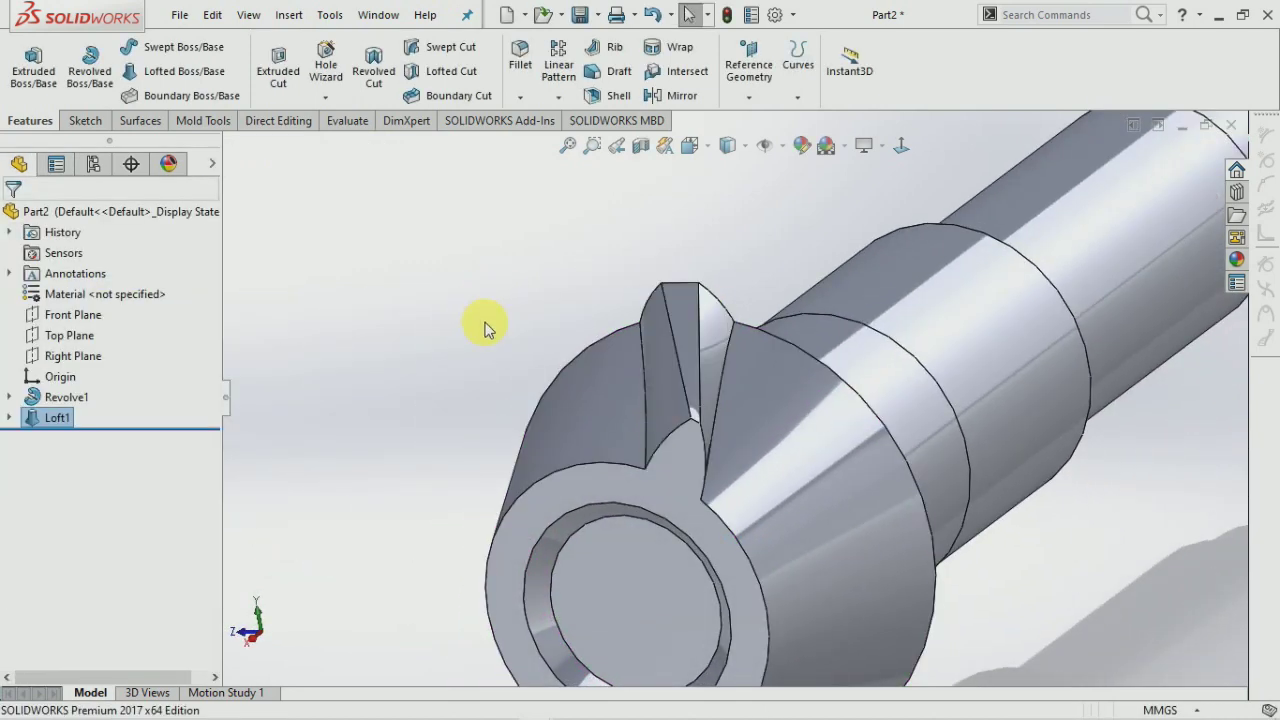
{"action": "mouse_move", "coordinate": [487, 328]}
{"action": "middle_mouse_down"}
{"action": "mouse_move", "coordinate": [591, 266]}
{"action": "mouse_move", "coordinate": [666, 271]}
{"action": "mouse_move", "coordinate": [737, 300]}
{"action": "mouse_move", "coordinate": [613, 340]}
{"action": "mouse_move", "coordinate": [543, 337]}
{"action": "mouse_move", "coordinate": [886, 300]}
{"action": "middle_mouse_up"}
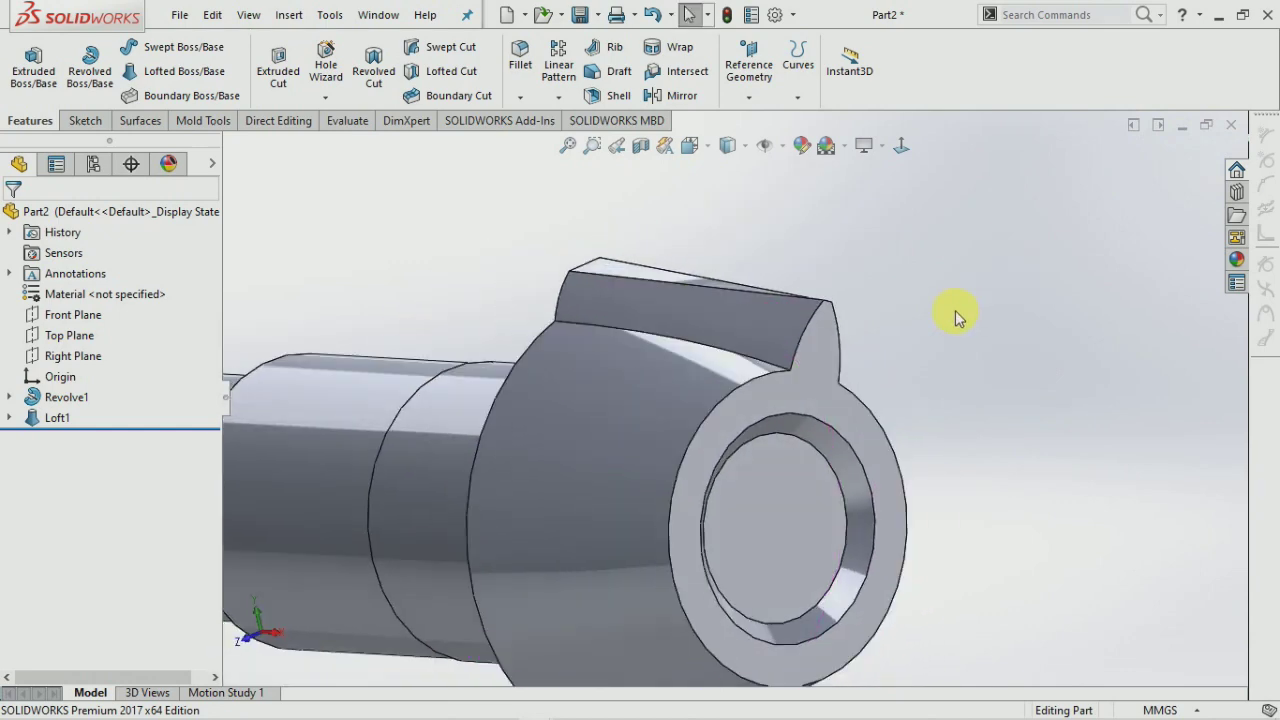
Circular-pattern Loft1 into 11 teeth about the shaft's circular edge.
{"action": "left_click", "coordinate": [552, 100]}
{"action": "left_click", "coordinate": [552, 143]}
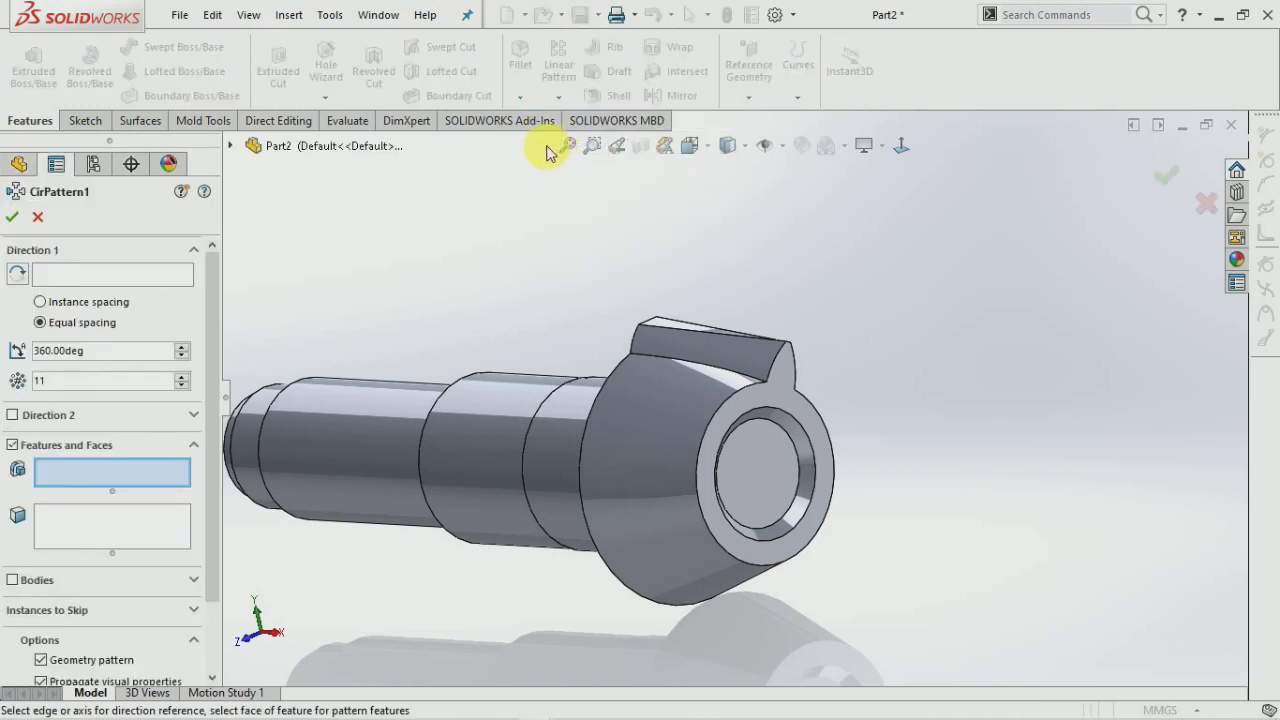
{"action": "left_click", "coordinate": [231, 148]}
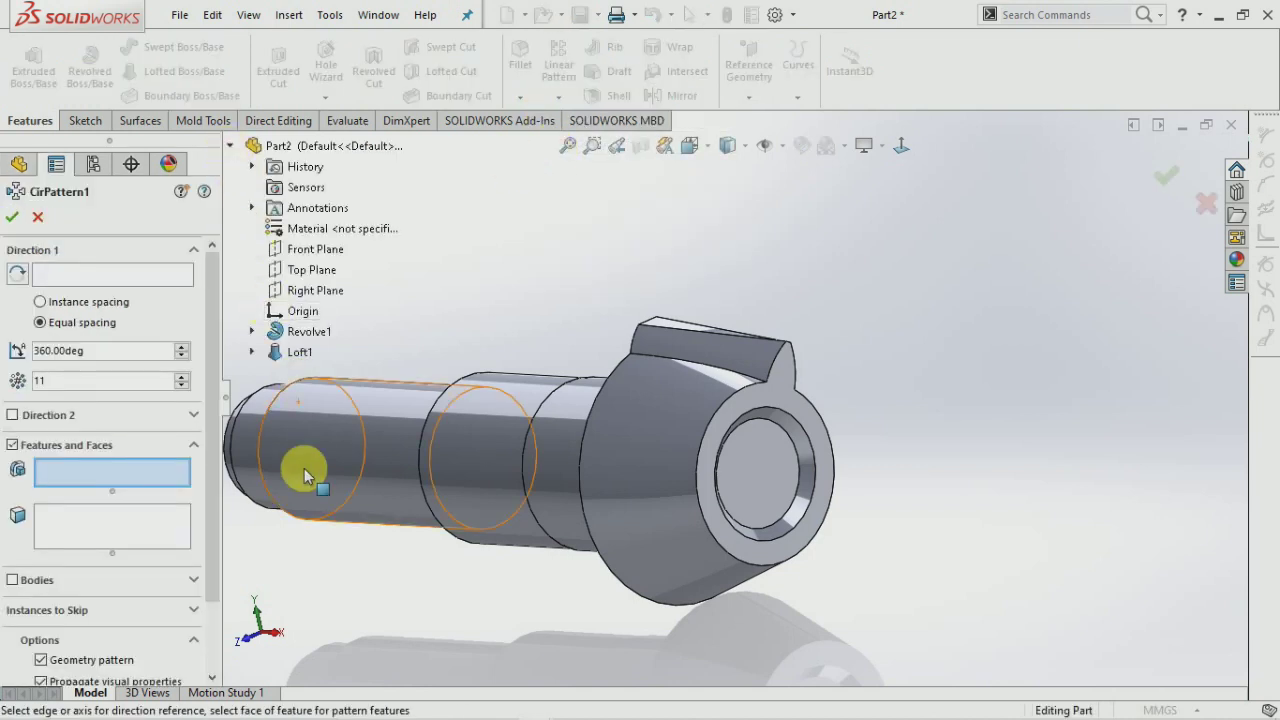
{"action": "left_click", "coordinate": [297, 352]}
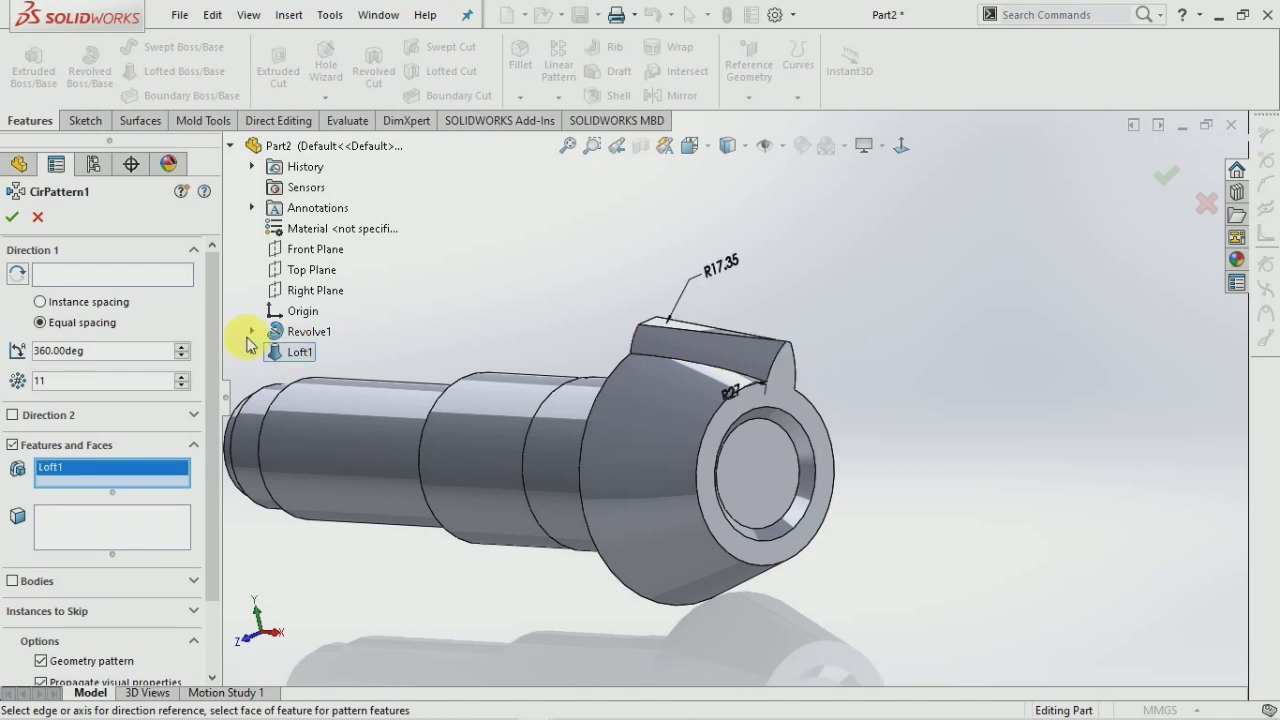
{"action": "left_click", "coordinate": [115, 277]}
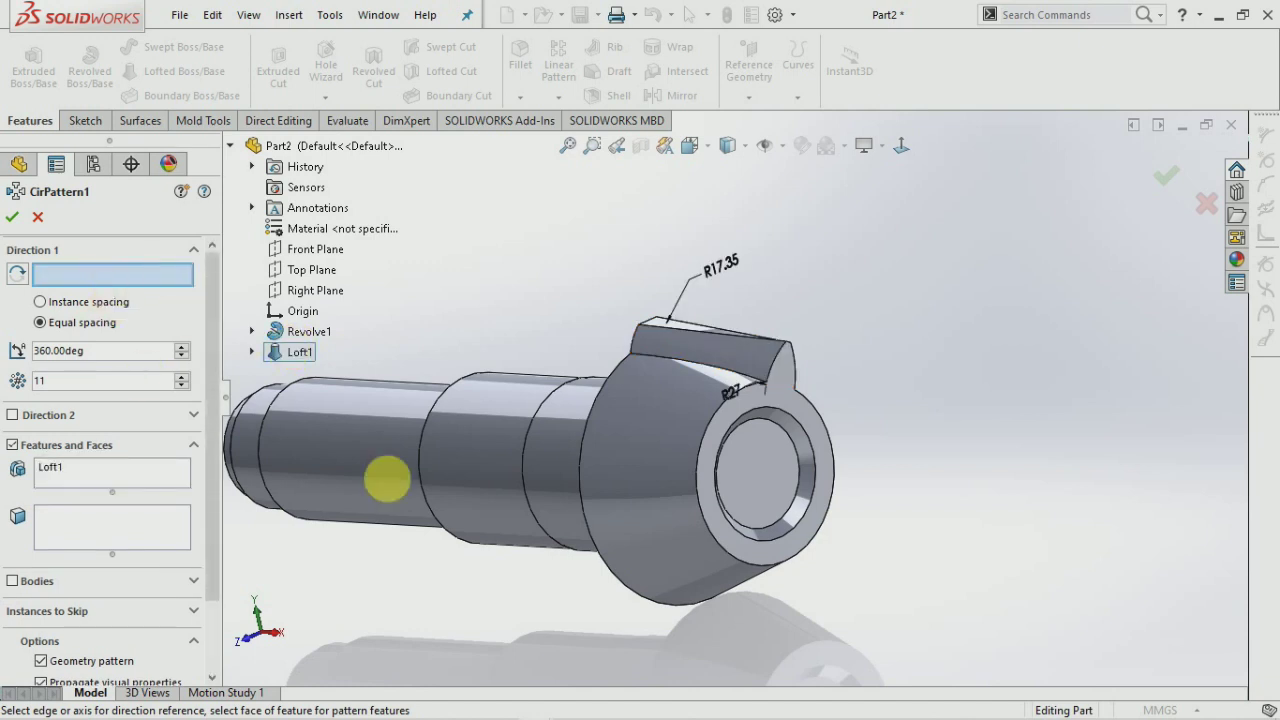
{"action": "left_click", "coordinate": [522, 465]}
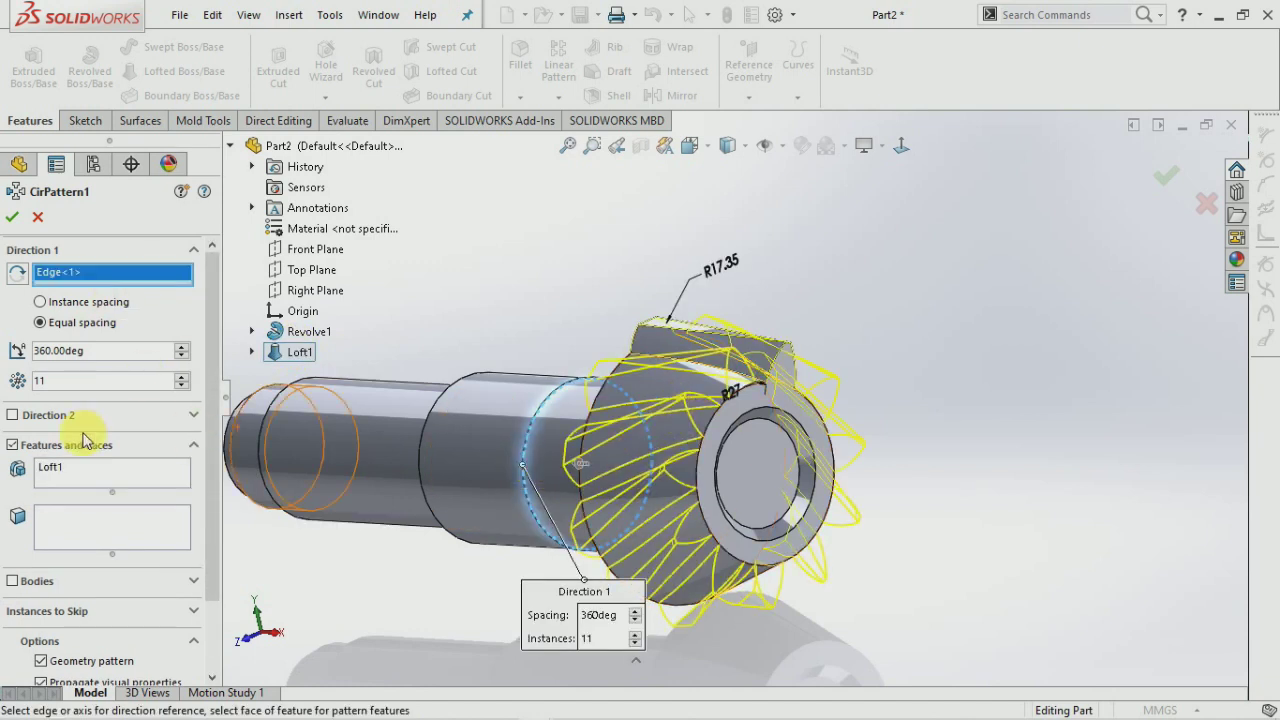
{"action": "middle_click_drag", "start_coordinate": [447, 376], "coordinate": [472, 312]}
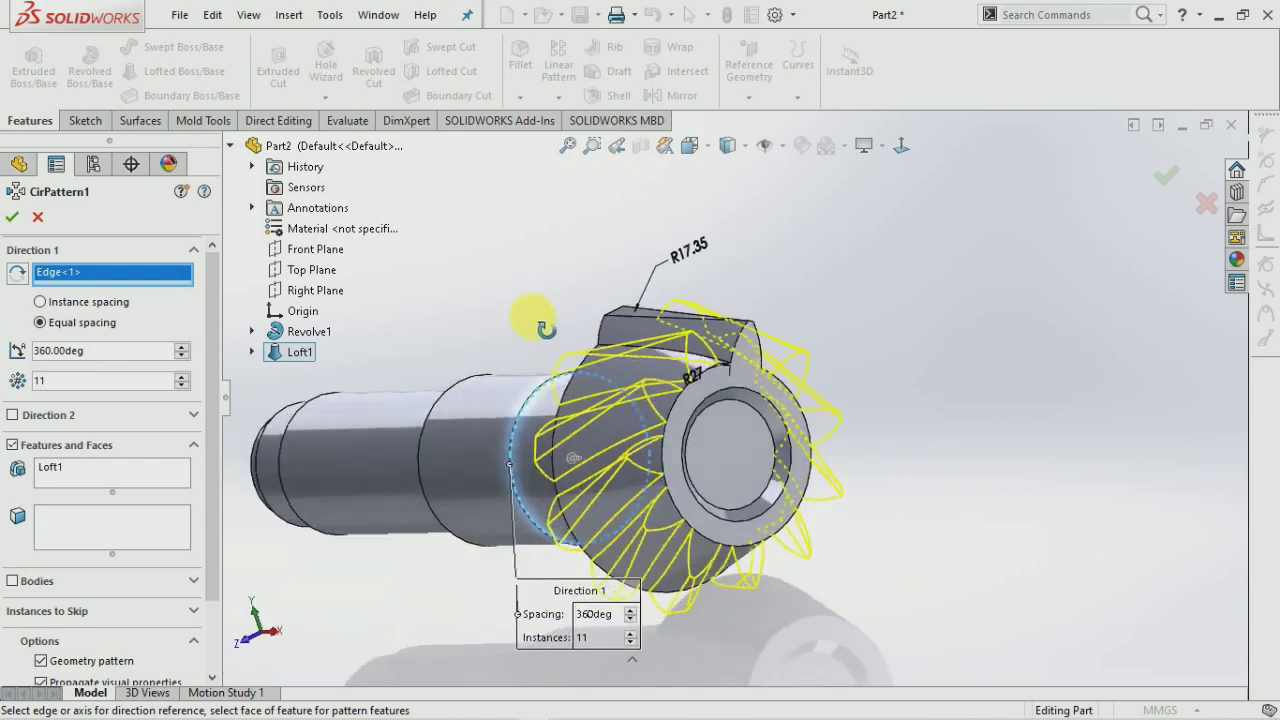
{"action": "left_click", "coordinate": [13, 219]}
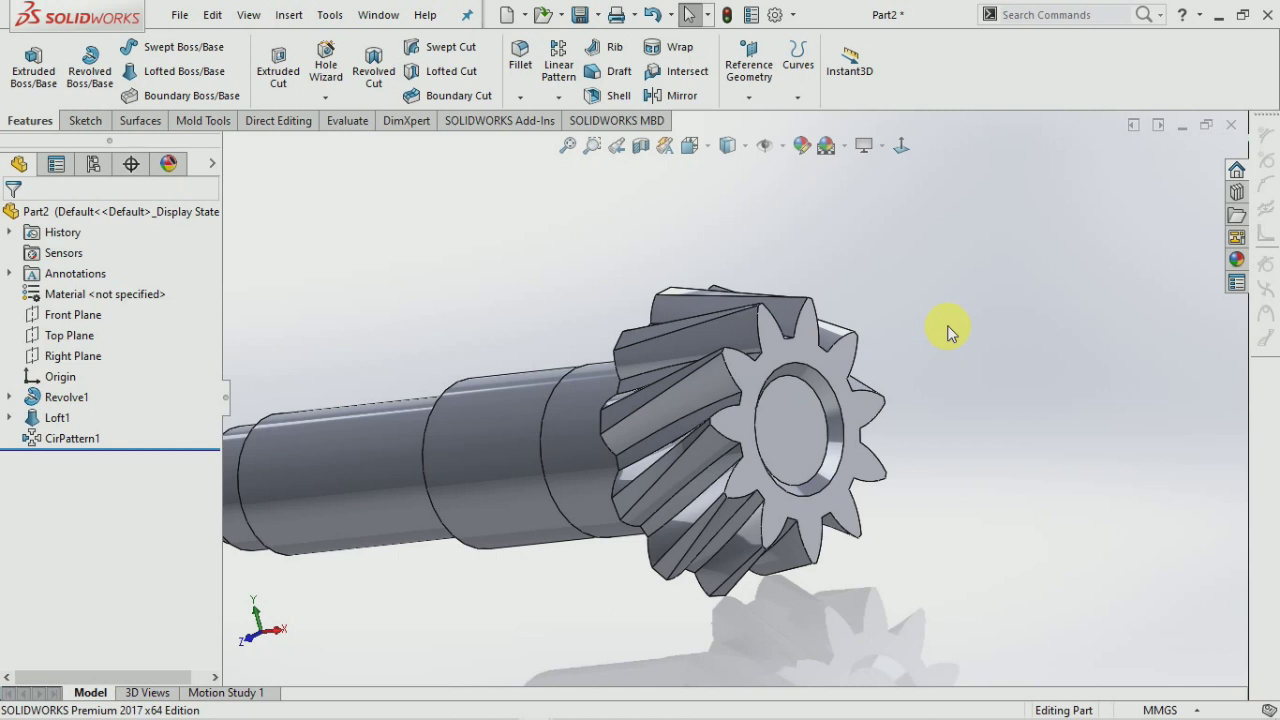
Orbit and zoom to inspect the 11-tooth gear from an oblique side view.
{"action": "mouse_move", "coordinate": [928, 371]}
{"action": "middle_mouse_down"}
{"action": "mouse_move", "coordinate": [997, 405]}
{"action": "mouse_move", "coordinate": [914, 409]}
{"action": "mouse_move", "coordinate": [709, 383]}
{"action": "middle_mouse_up"}
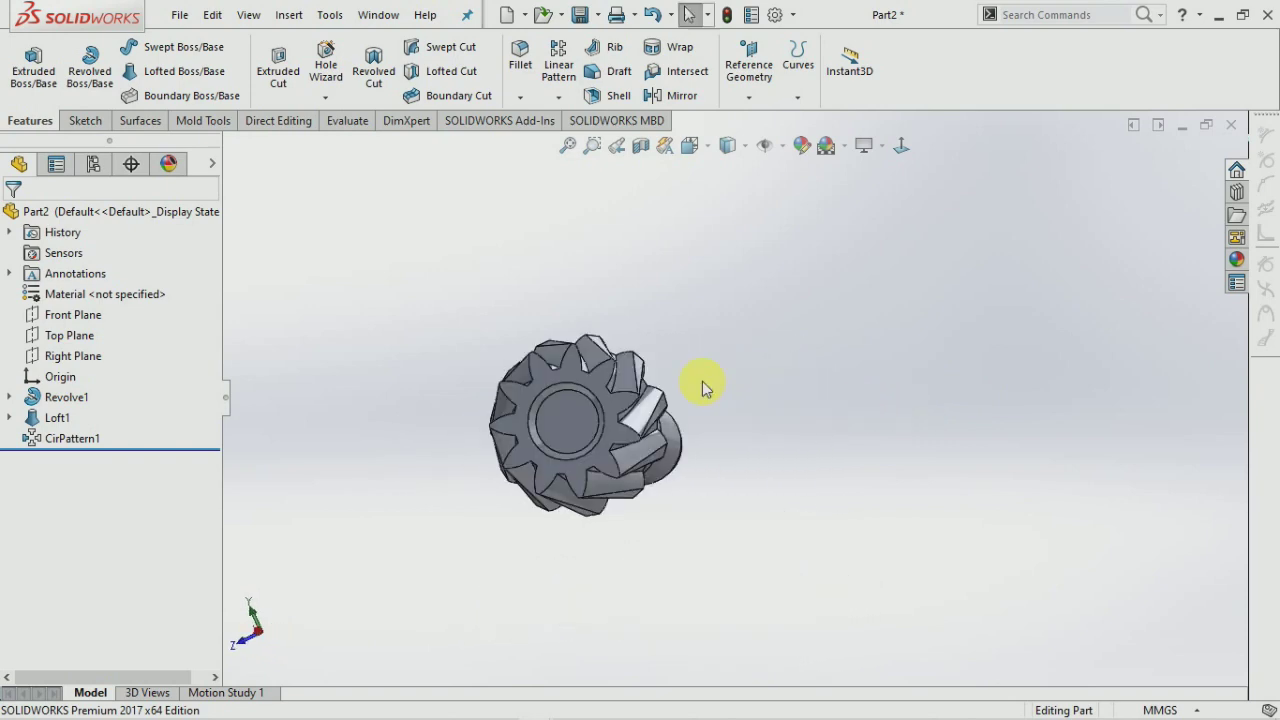
{"action": "scroll", "coordinate": [590, 392], "scroll_direction": "down", "scroll_amount": 2}
{"action": "scroll", "coordinate": [600, 395], "scroll_direction": "down", "scroll_amount": 3}
{"action": "mouse_move", "coordinate": [603, 396]}
{"action": "middle_mouse_down"}
{"action": "mouse_move", "coordinate": [706, 434]}
{"action": "mouse_move", "coordinate": [763, 394]}
{"action": "middle_mouse_up"}
{"action": "scroll", "coordinate": [689, 306], "scroll_direction": "down", "scroll_amount": 2}
{"action": "scroll", "coordinate": [691, 275], "scroll_direction": "down", "scroll_amount": 2}
{"action": "left_click", "coordinate": [520, 97]}
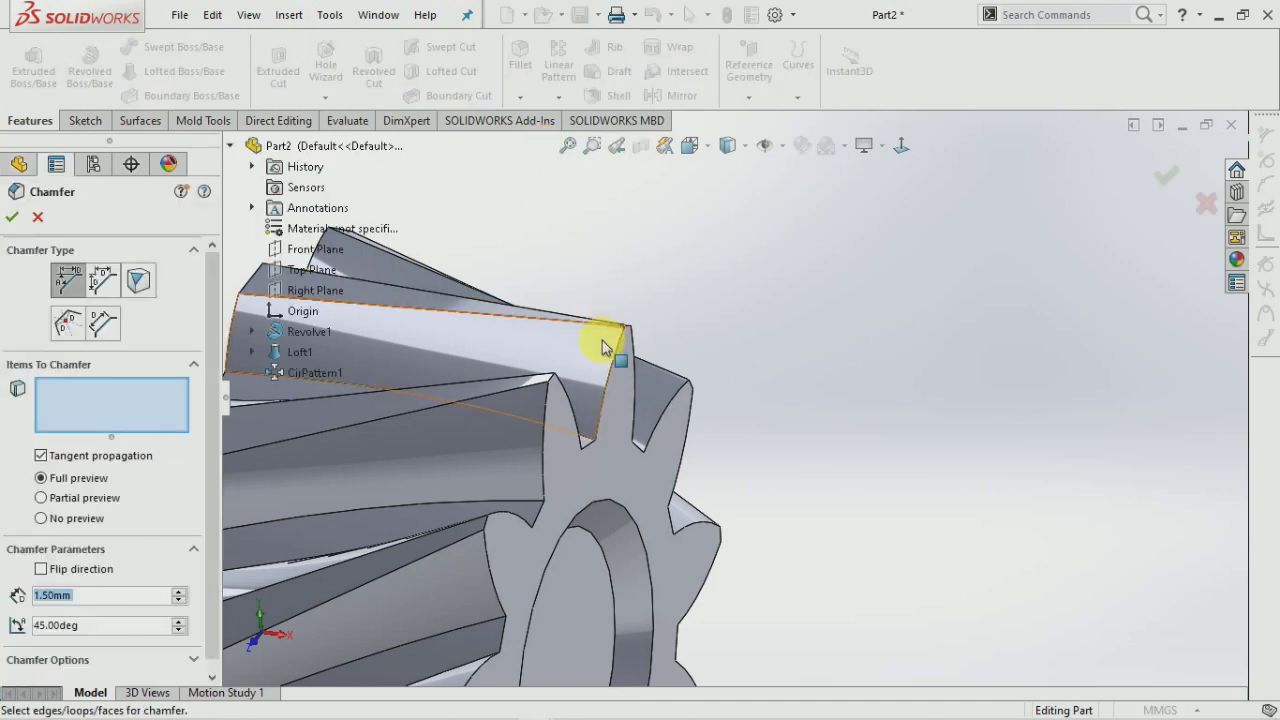
Chamfer one tooth's end edge at 1.5 mm × 45°, creating Chamfer1.
{"action": "scroll", "coordinate": [600, 350], "scroll_direction": "up", "scroll_amount": 1}
{"action": "middle_click_drag", "start_coordinate": [557, 443], "coordinate": [586, 423]}
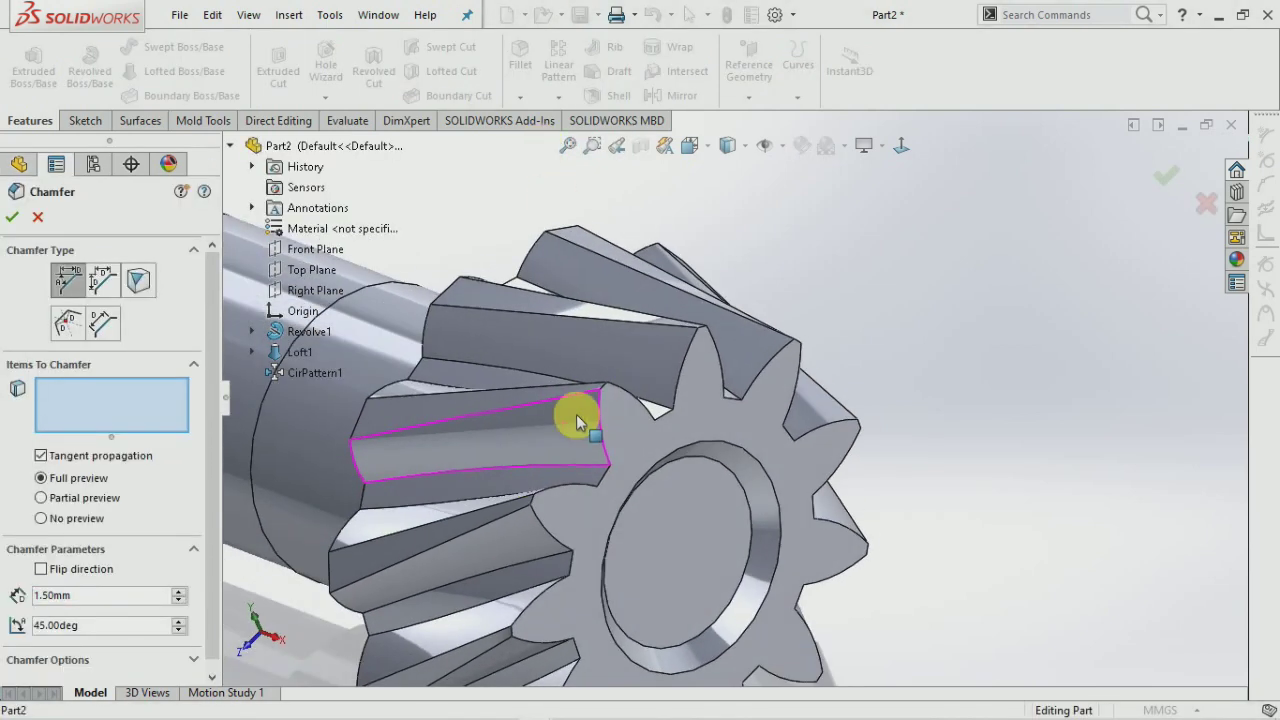
{"action": "scroll", "coordinate": [615, 385], "scroll_direction": "down", "scroll_amount": 3}
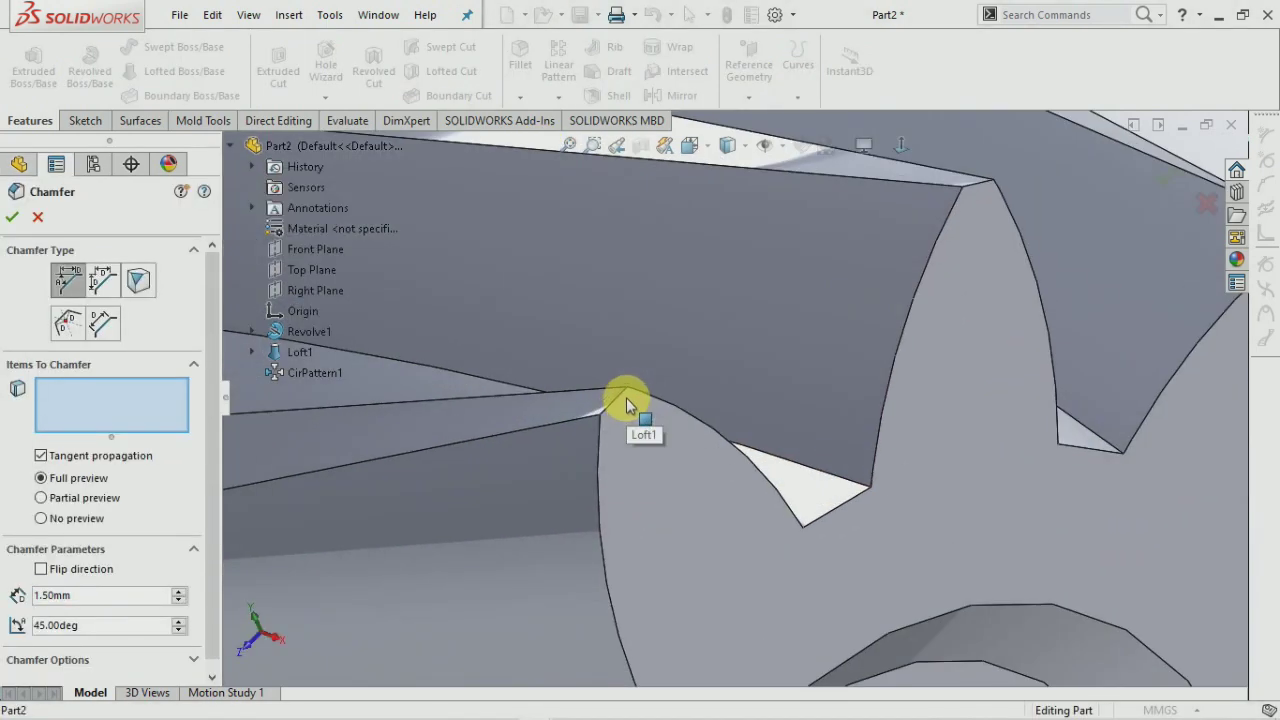
{"action": "scroll", "coordinate": [625, 403], "scroll_direction": "down", "scroll_amount": 2}
{"action": "left_click", "coordinate": [609, 413]}
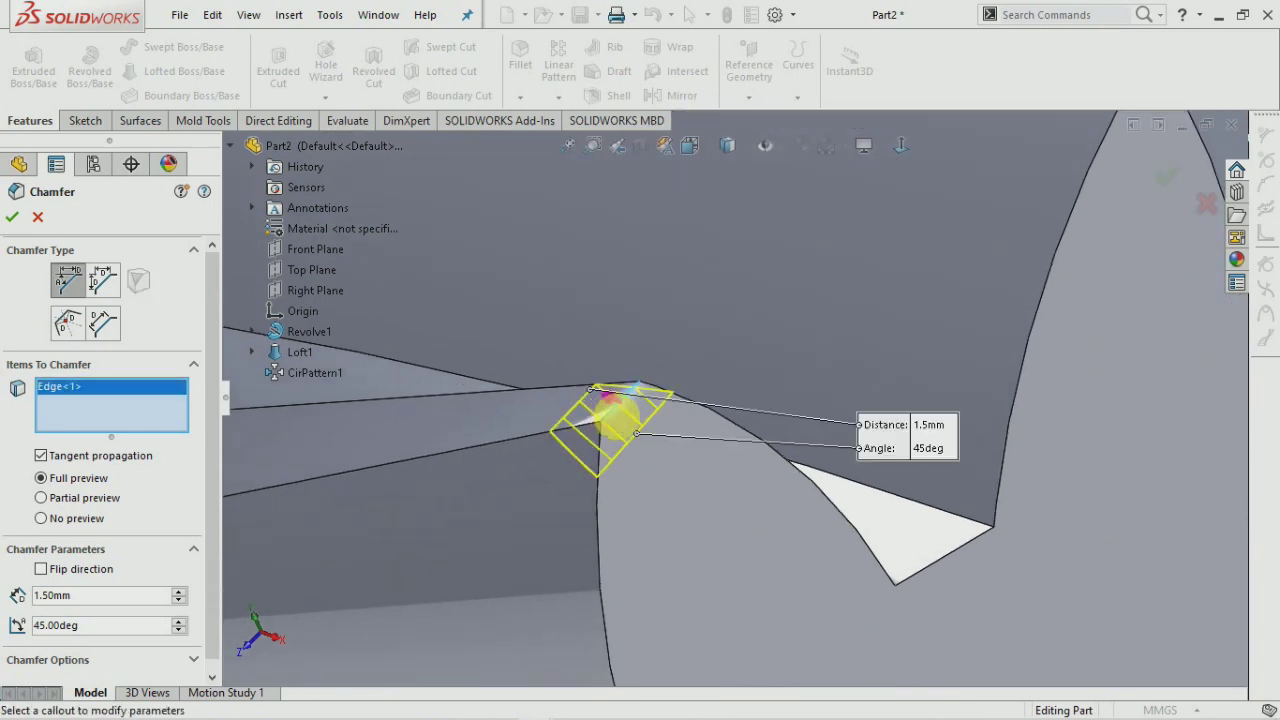
{"action": "scroll", "coordinate": [609, 418], "scroll_direction": "up", "scroll_amount": 5}
{"action": "middle_click_drag", "start_coordinate": [760, 445], "coordinate": [795, 478]}
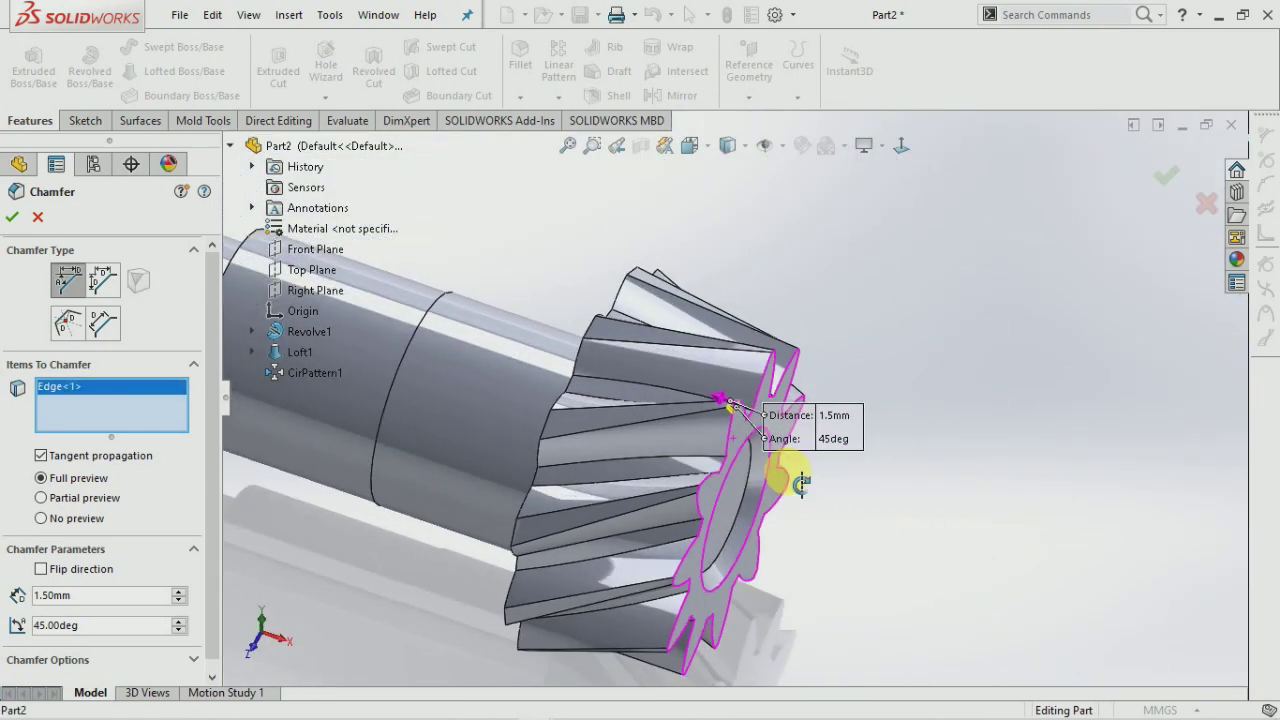
{"action": "left_click", "coordinate": [13, 217]}
{"action": "mouse_move", "coordinate": [871, 371]}
{"action": "middle_mouse_down"}
{"action": "mouse_move", "coordinate": [871, 329]}
{"action": "mouse_move", "coordinate": [899, 319]}
{"action": "middle_mouse_up"}
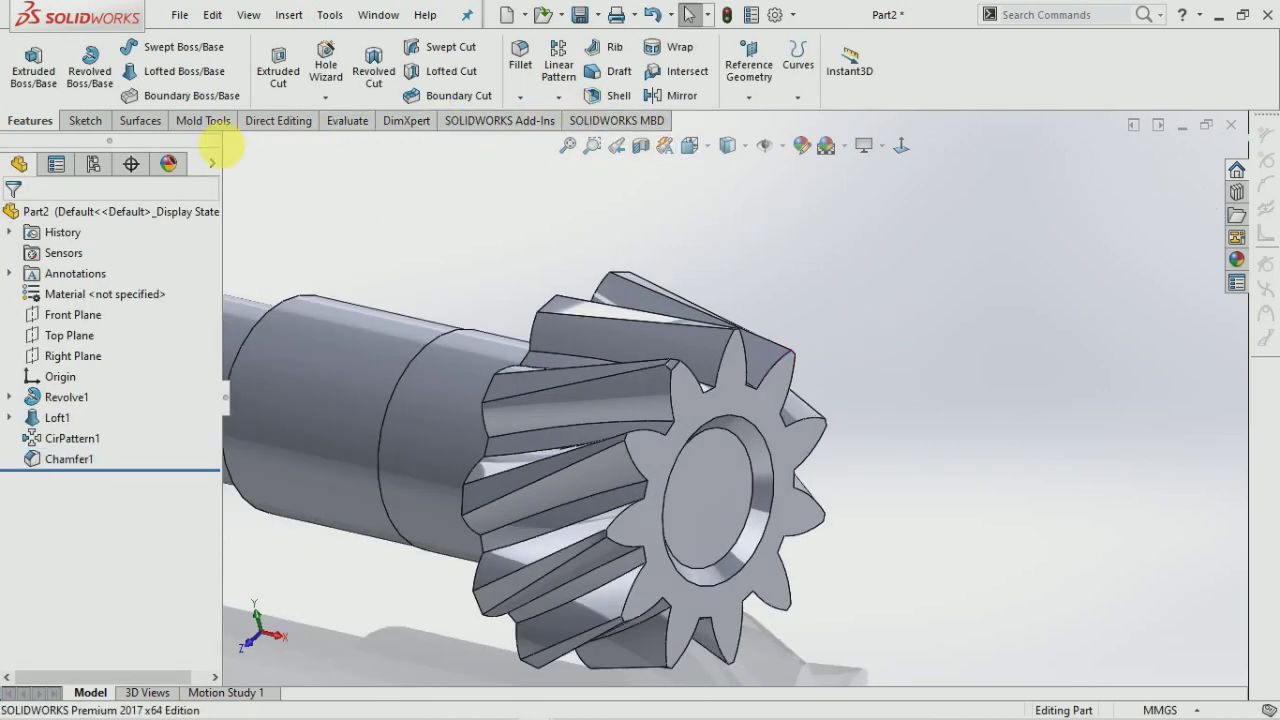
Pattern Chamfer1 11 times around the shaft's circular edge as CirPattern2.
{"action": "left_click", "coordinate": [556, 98]}
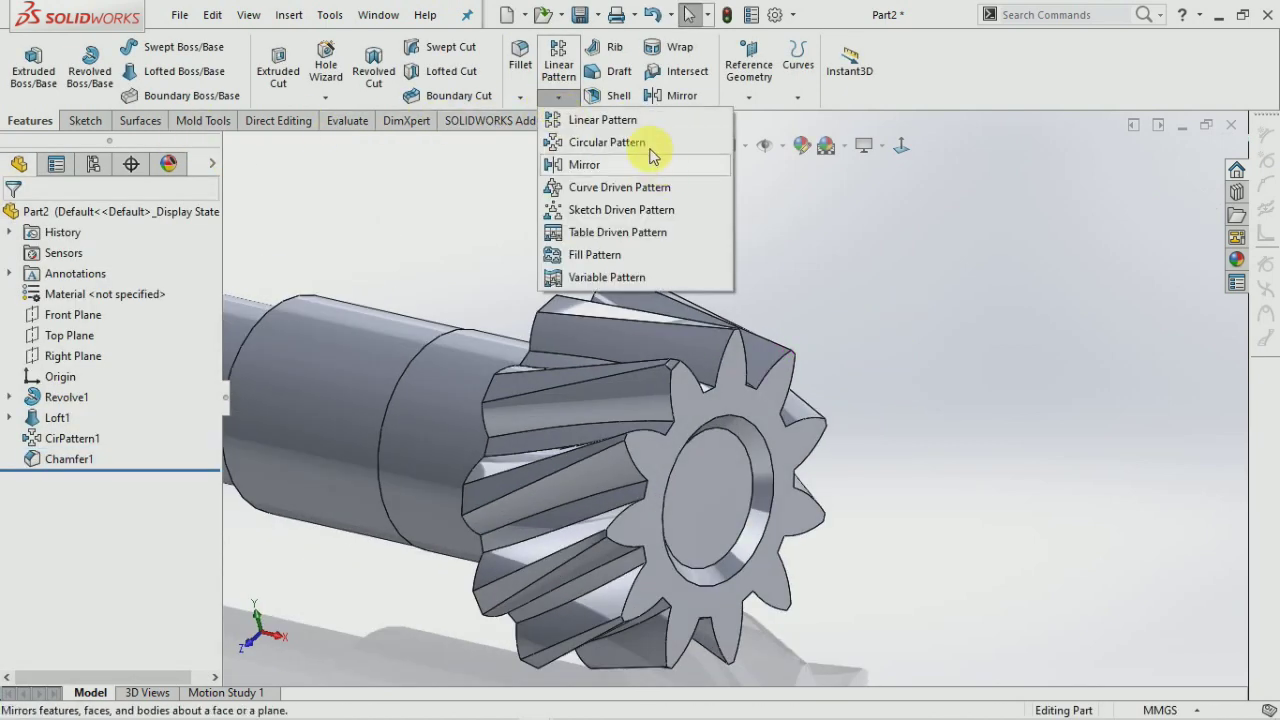
{"action": "left_click", "coordinate": [575, 142]}
{"action": "left_click", "coordinate": [308, 394]}
{"action": "left_click", "coordinate": [110, 283]}
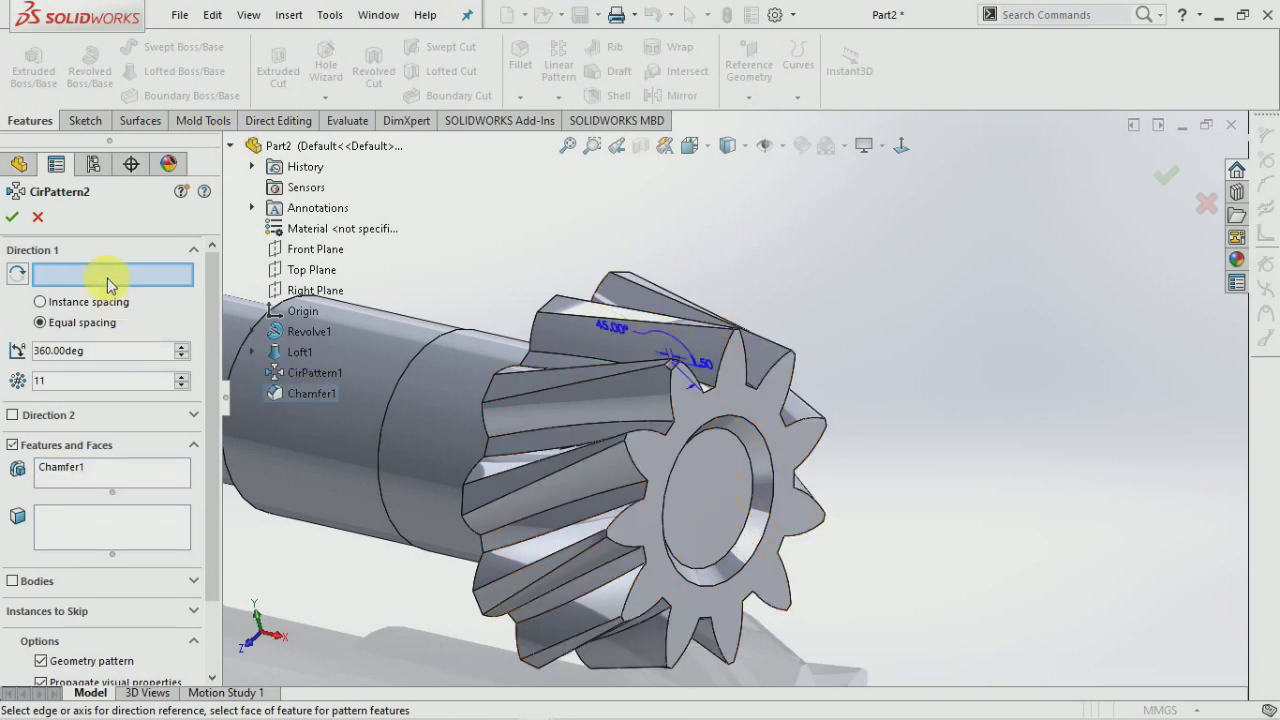
{"action": "left_click", "coordinate": [393, 404]}
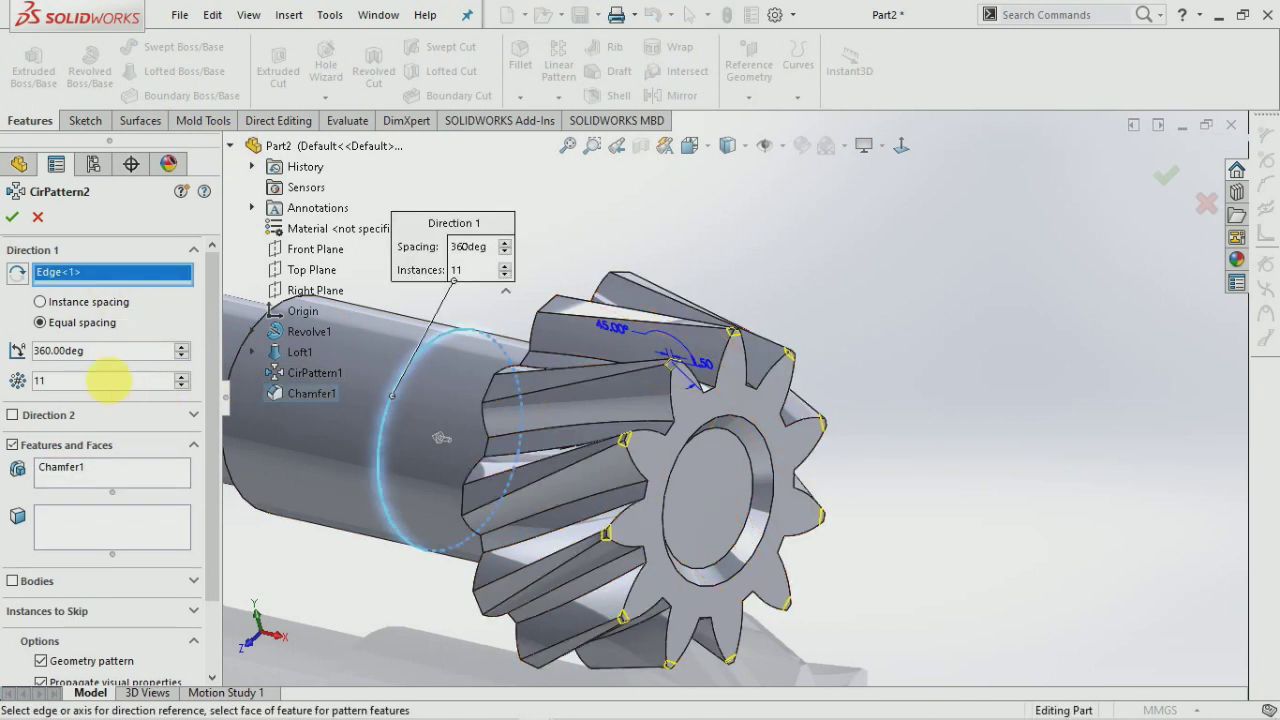
{"action": "key", "text": "Return"}
{"action": "mouse_move", "coordinate": [866, 406]}
{"action": "middle_mouse_down"}
{"action": "mouse_move", "coordinate": [697, 372]}
{"action": "mouse_move", "coordinate": [950, 375]}
{"action": "middle_mouse_up"}
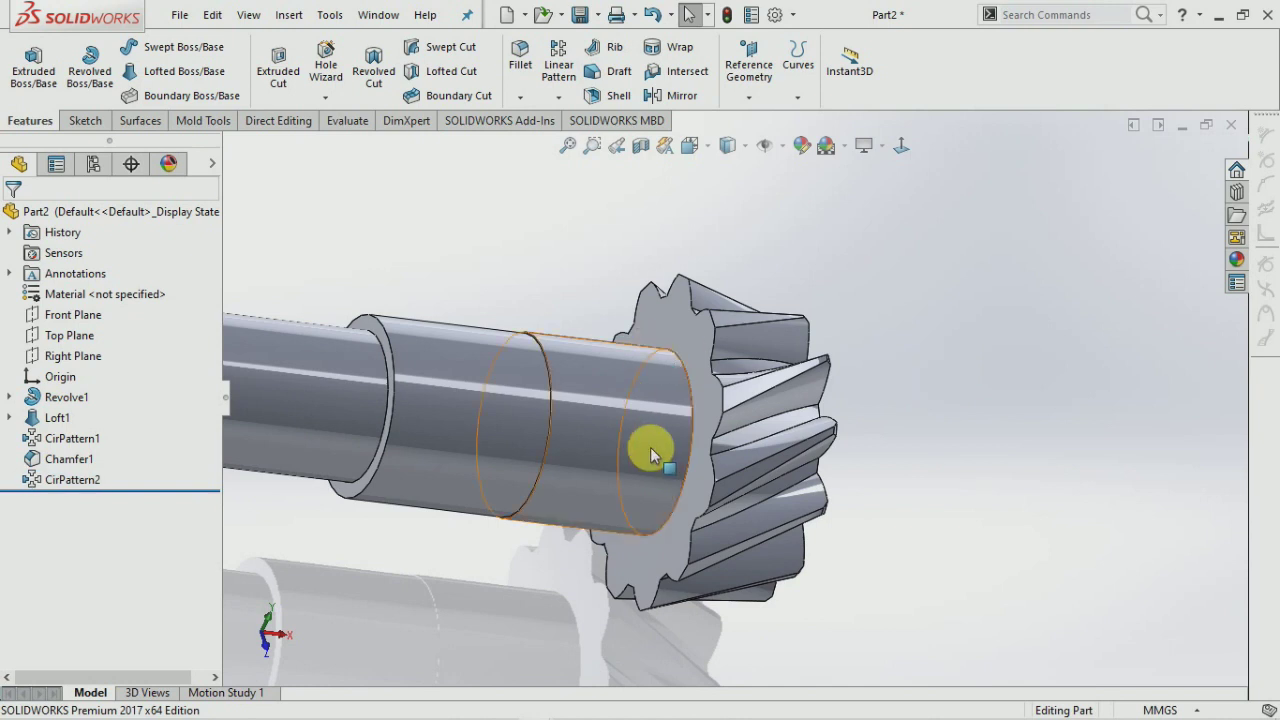
Sketch a closed three-line bevel profile on the Front Plane at the gear end.
{"action": "scroll", "coordinate": [650, 447], "scroll_direction": "up", "scroll_amount": 3}
{"action": "left_click", "coordinate": [78, 313]}
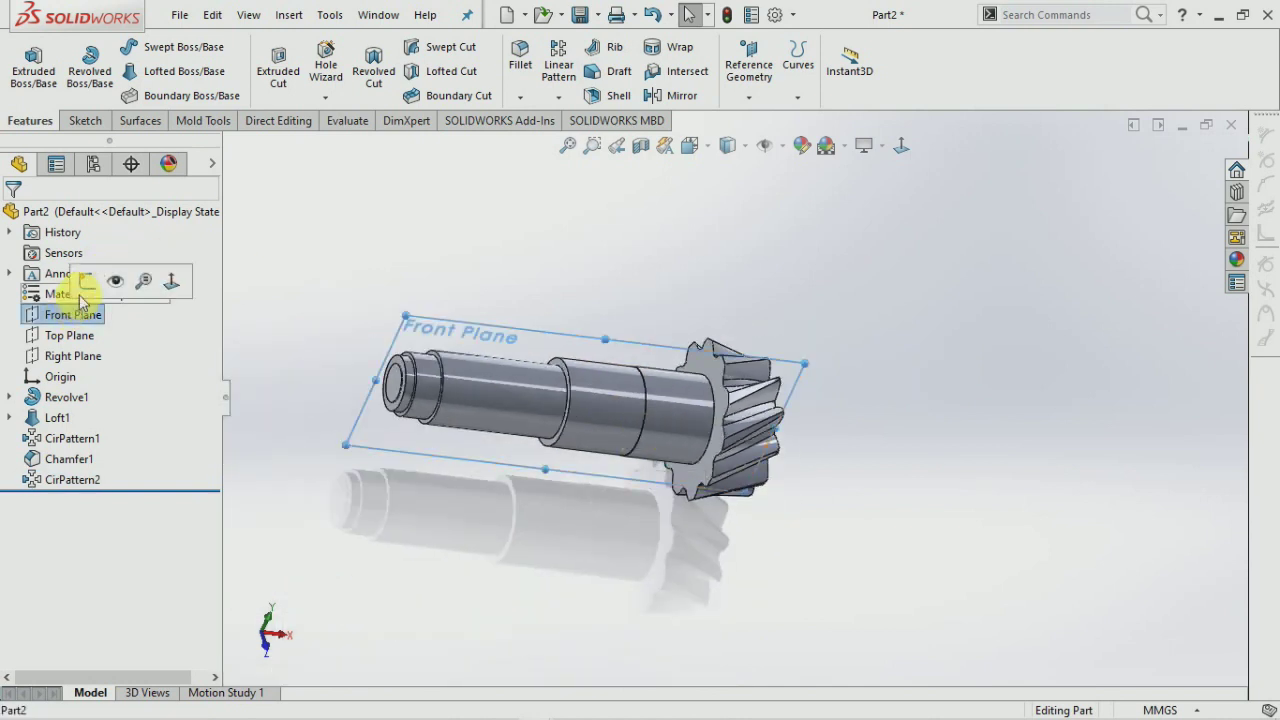
{"action": "left_click", "coordinate": [137, 281]}
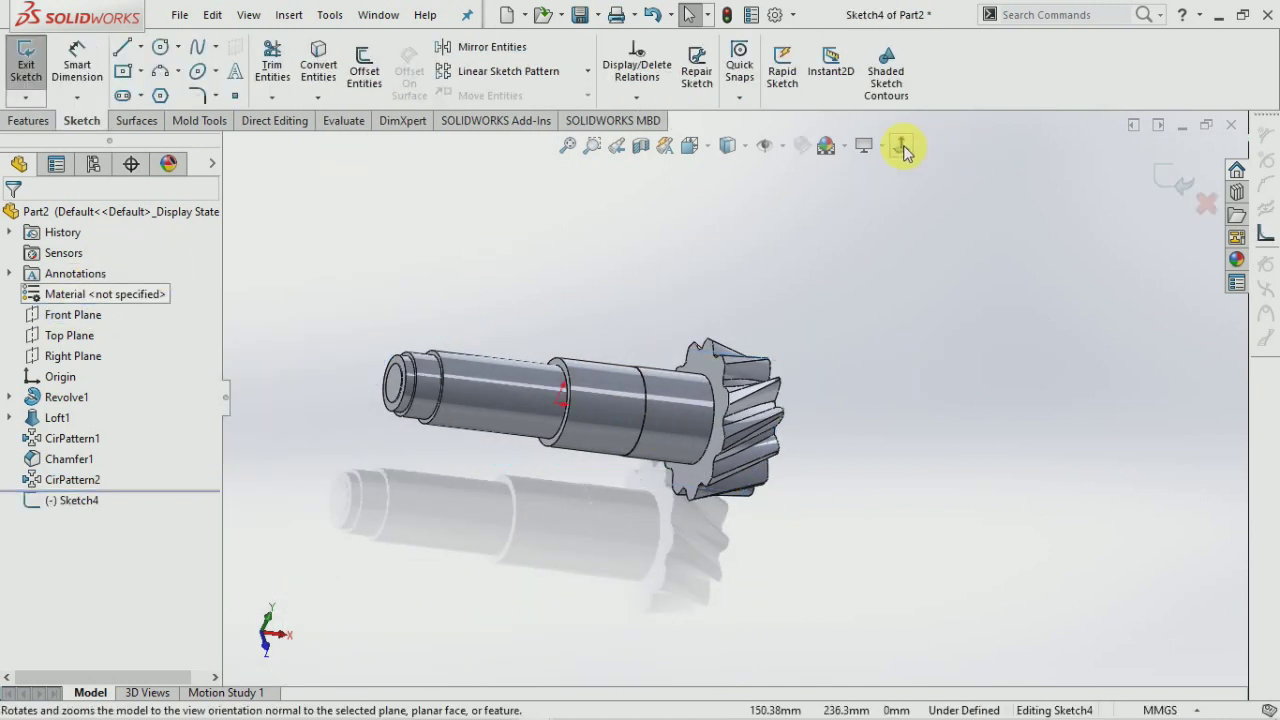
{"action": "left_click", "coordinate": [901, 145]}
{"action": "scroll", "coordinate": [901, 345], "scroll_direction": "down", "scroll_amount": 2}
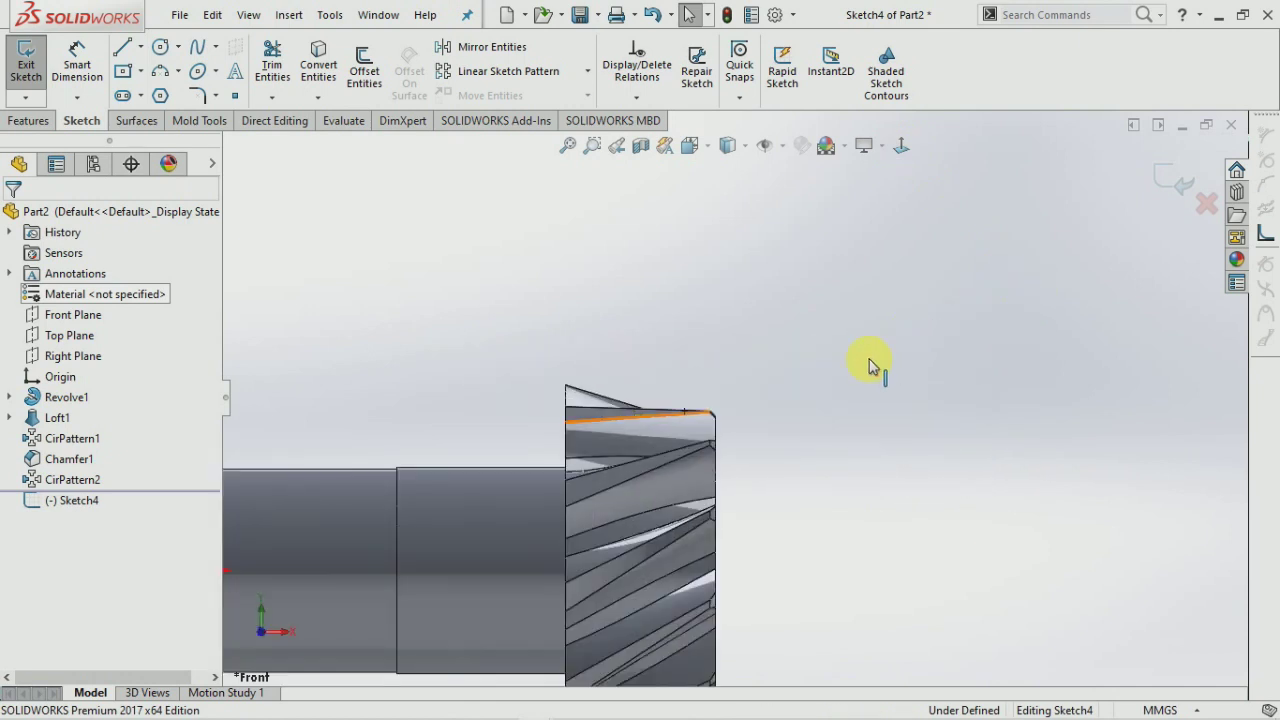
{"action": "left_click", "coordinate": [124, 50]}
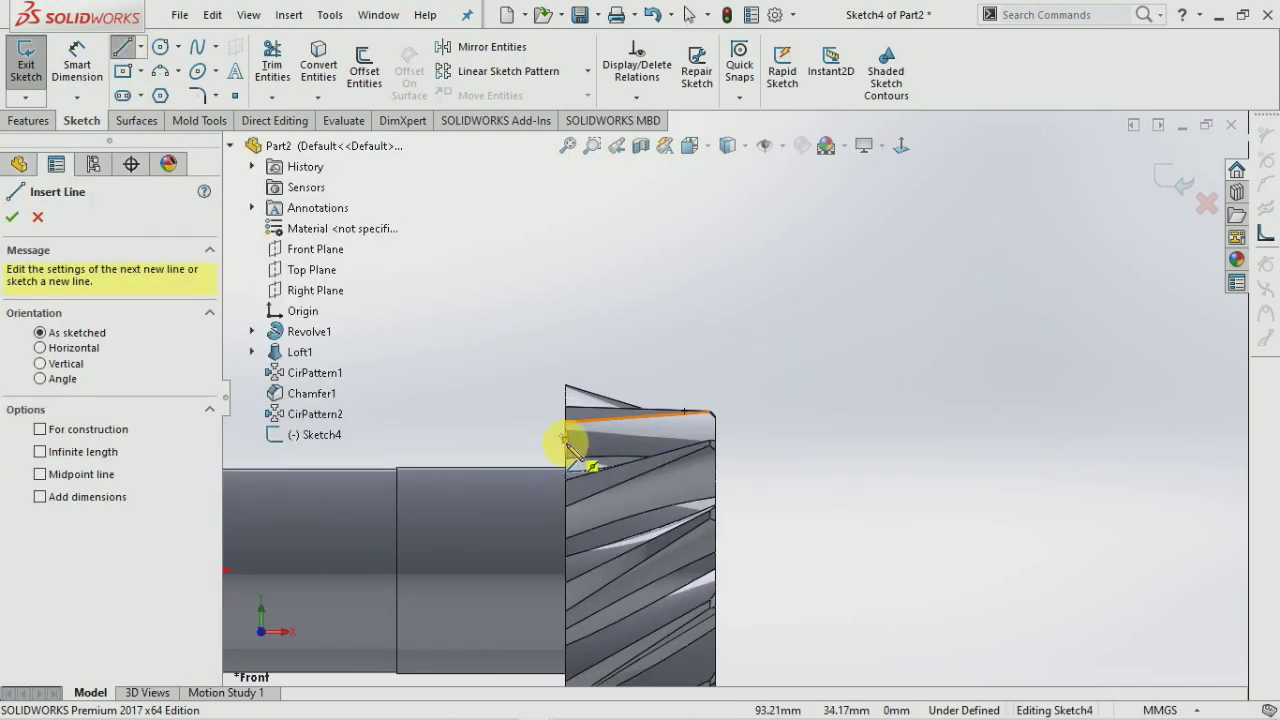
{"action": "left_click", "coordinate": [565, 457]}
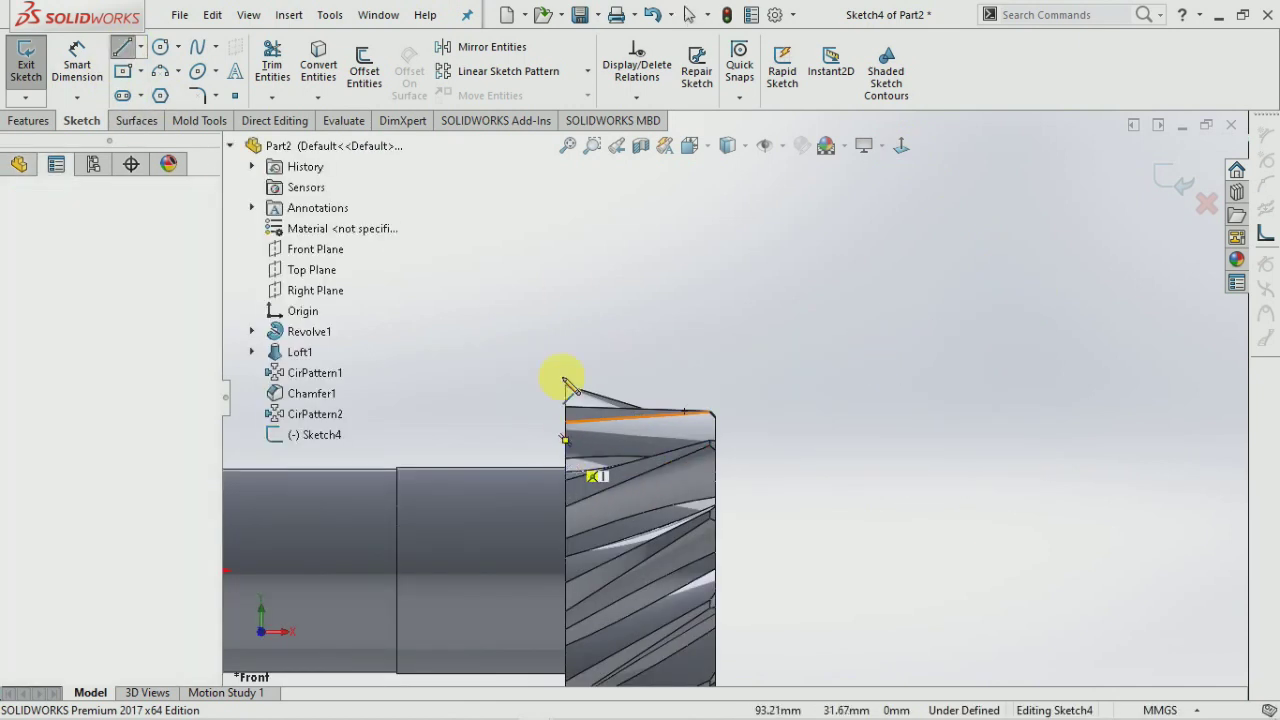
{"action": "left_click", "coordinate": [565, 340]}
{"action": "left_click", "coordinate": [643, 340]}
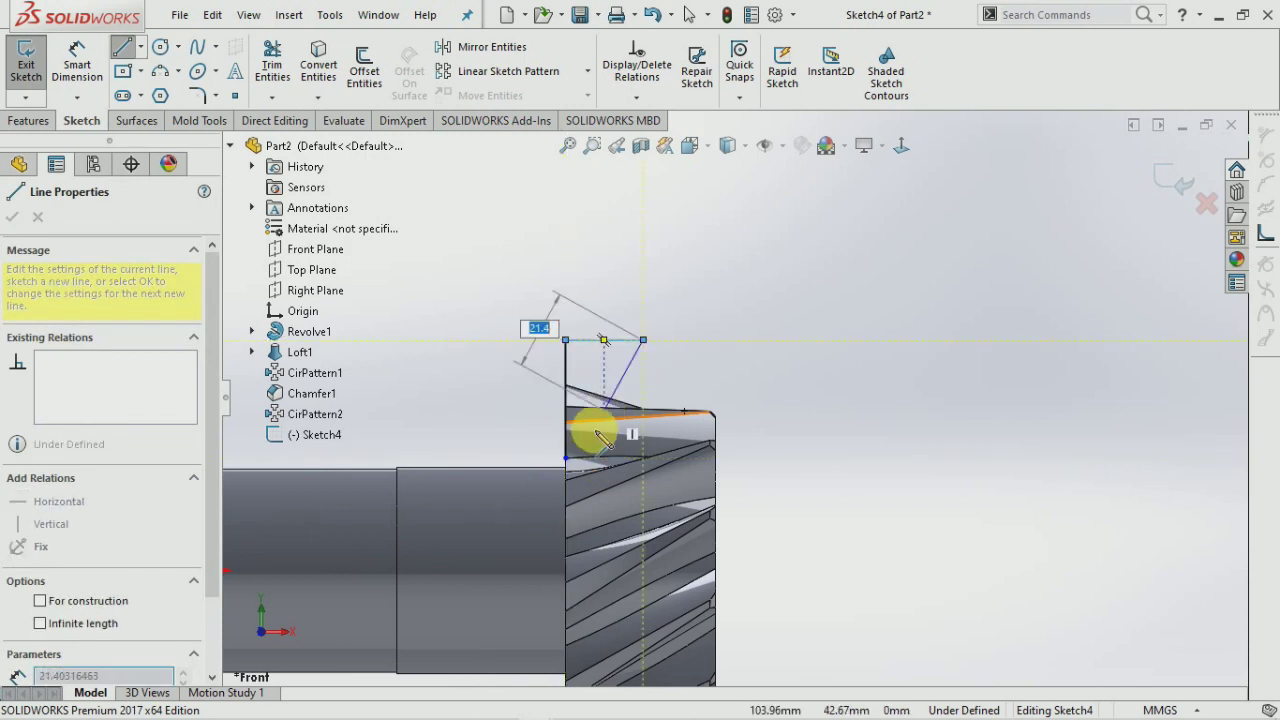
{"action": "left_click", "coordinate": [566, 458]}
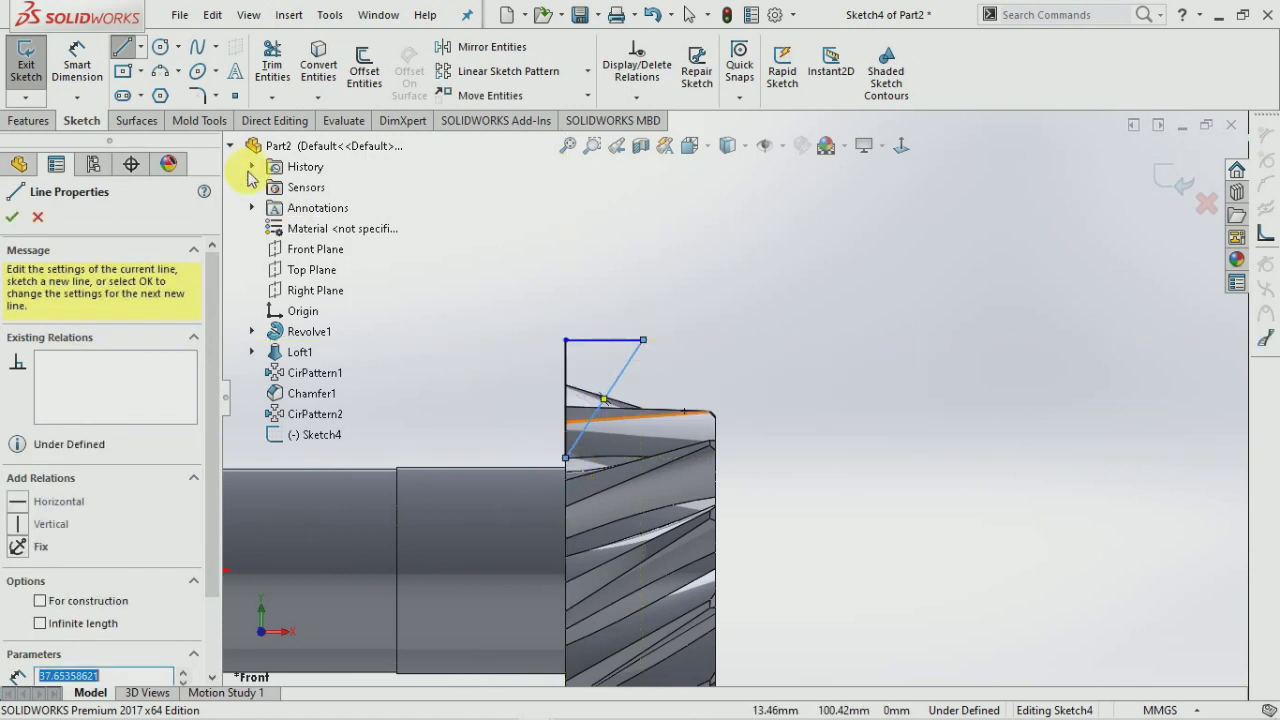
Dimension the profile's bottom corner 40 mm above the origin.
{"action": "left_click", "coordinate": [80, 72]}
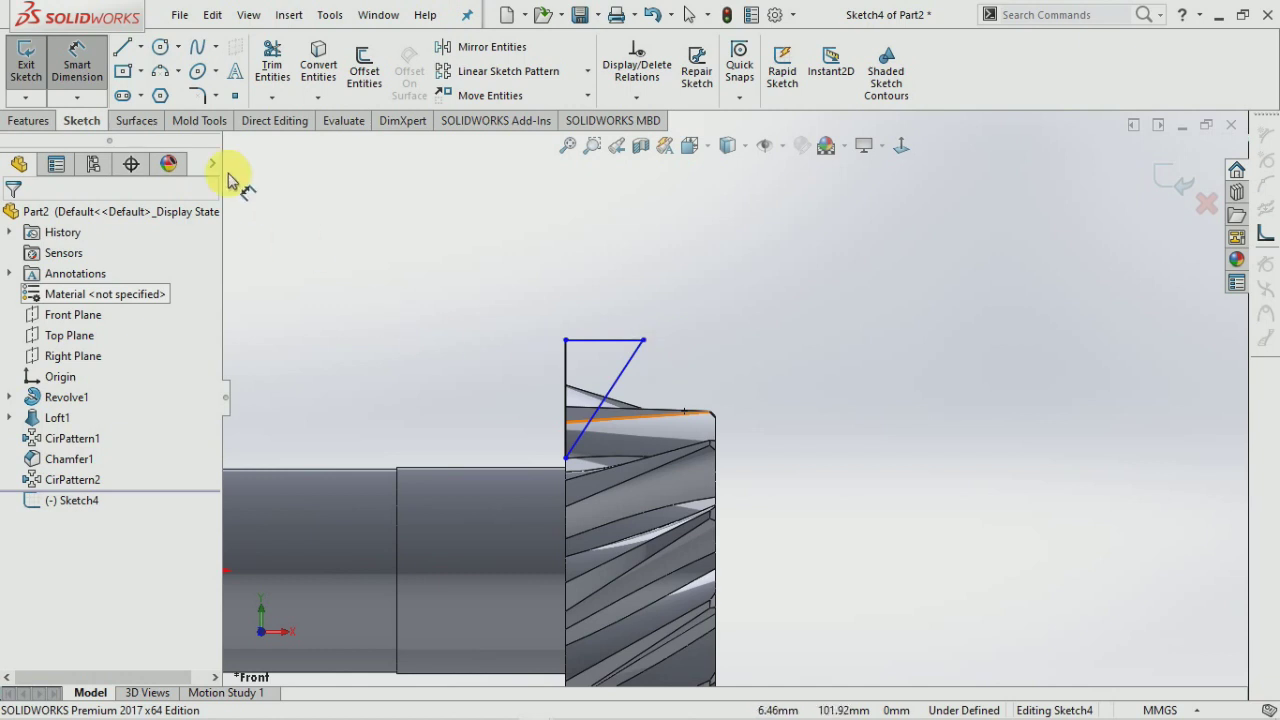
{"action": "left_click", "coordinate": [566, 458]}
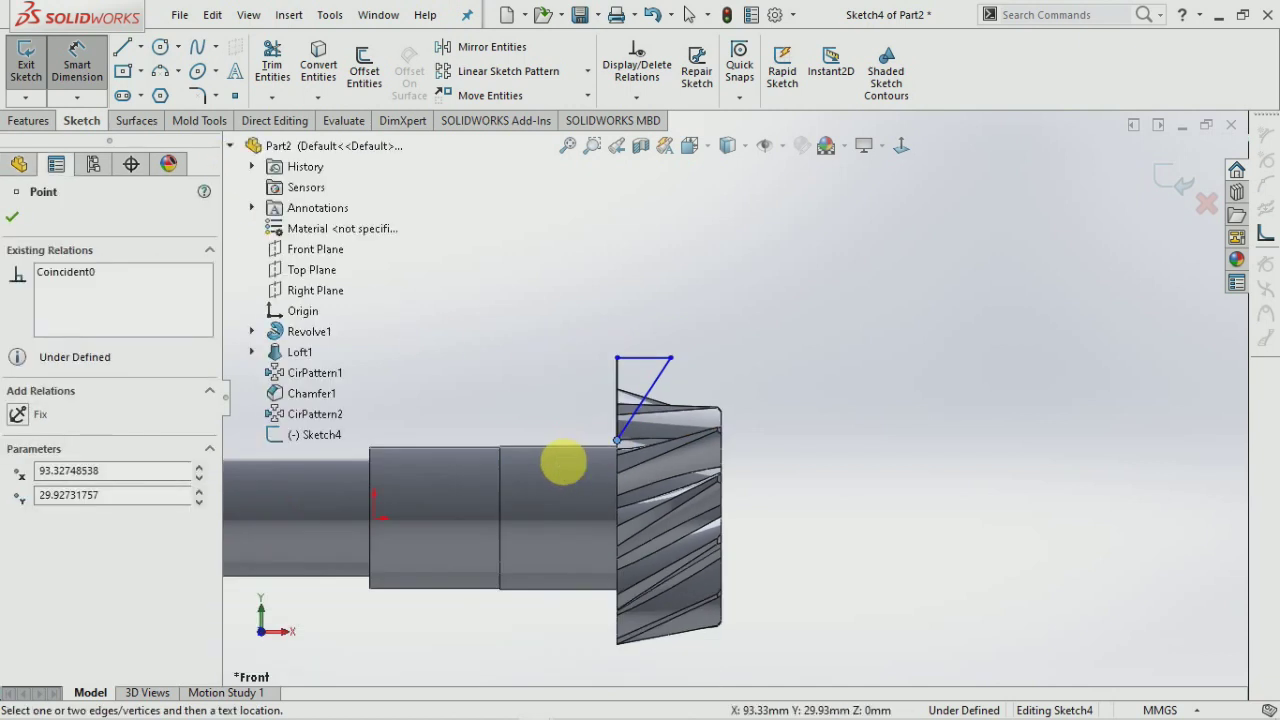
{"action": "left_click", "coordinate": [374, 518]}
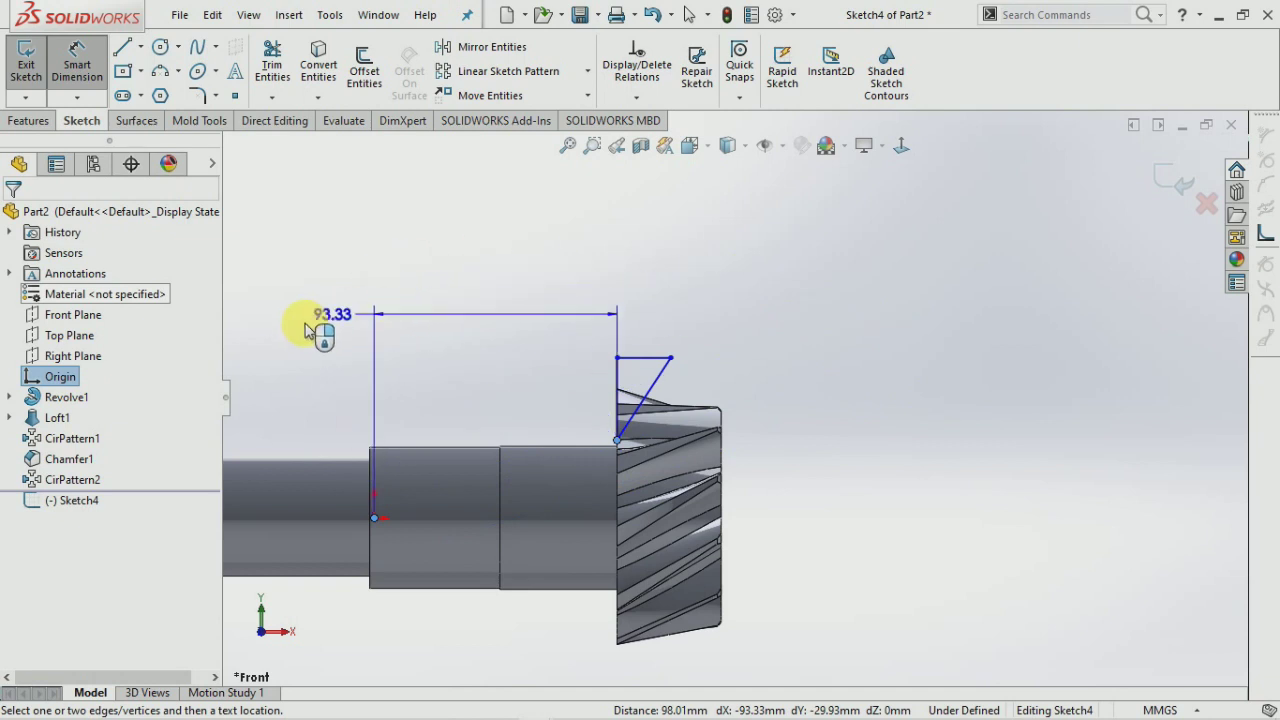
{"action": "left_click", "coordinate": [926, 463]}
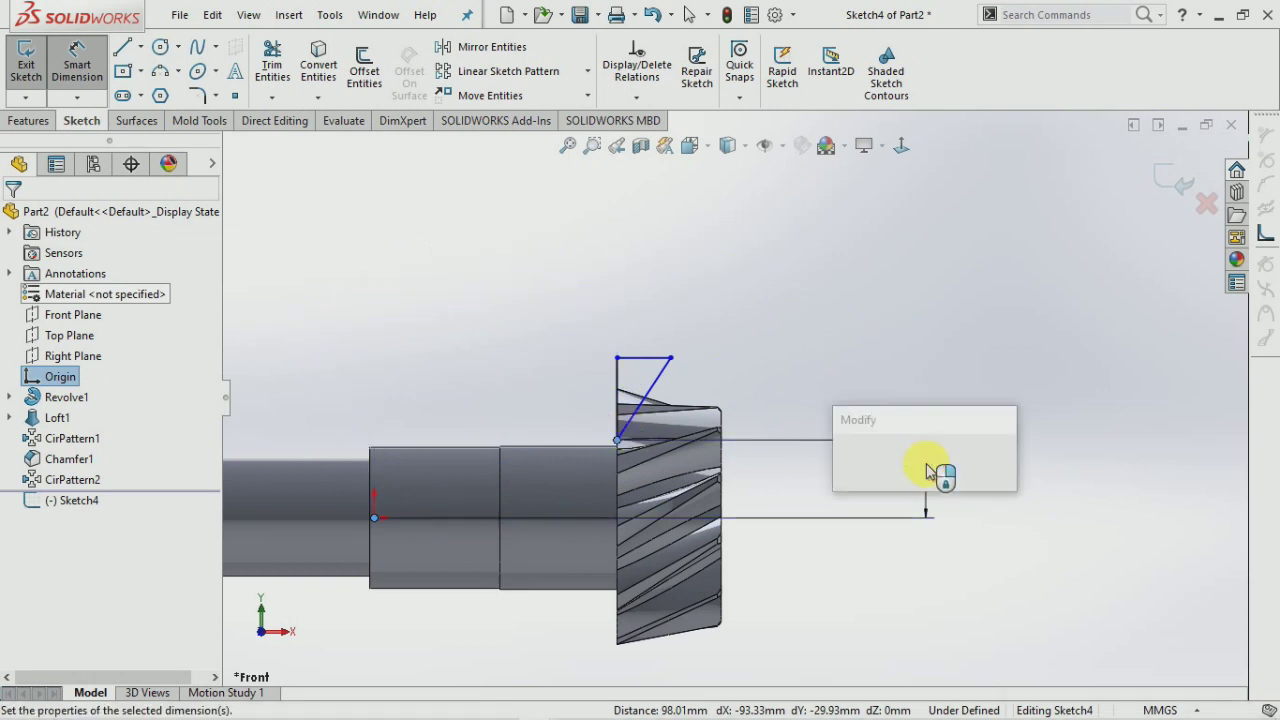
{"action": "type", "text": "40"}
{"action": "key", "text": "Return"}
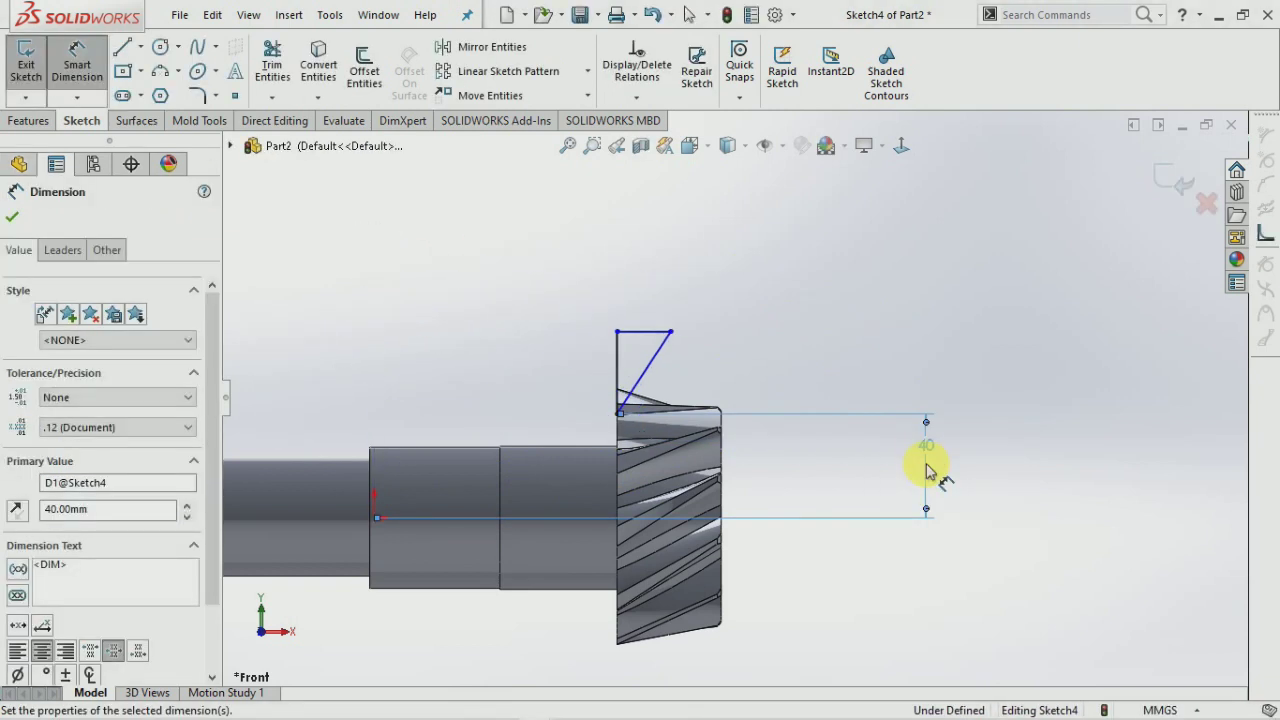
{"action": "left_click", "coordinate": [866, 372]}
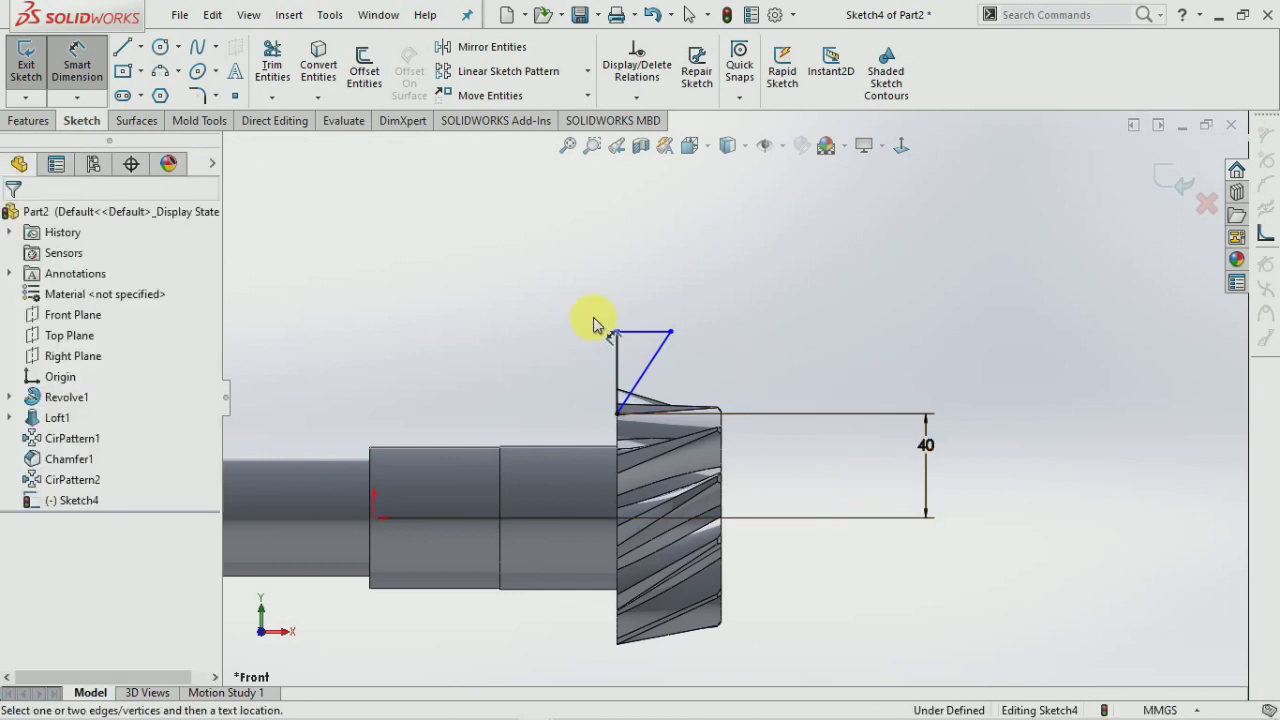
Set the slanted edge at 30° to the vertical edge and exit Sketch4.
{"action": "left_click", "coordinate": [630, 375]}
{"action": "left_click", "coordinate": [645, 360]}
{"action": "left_click", "coordinate": [690, 295]}
{"action": "type", "text": "30"}
{"action": "key", "text": "Return"}
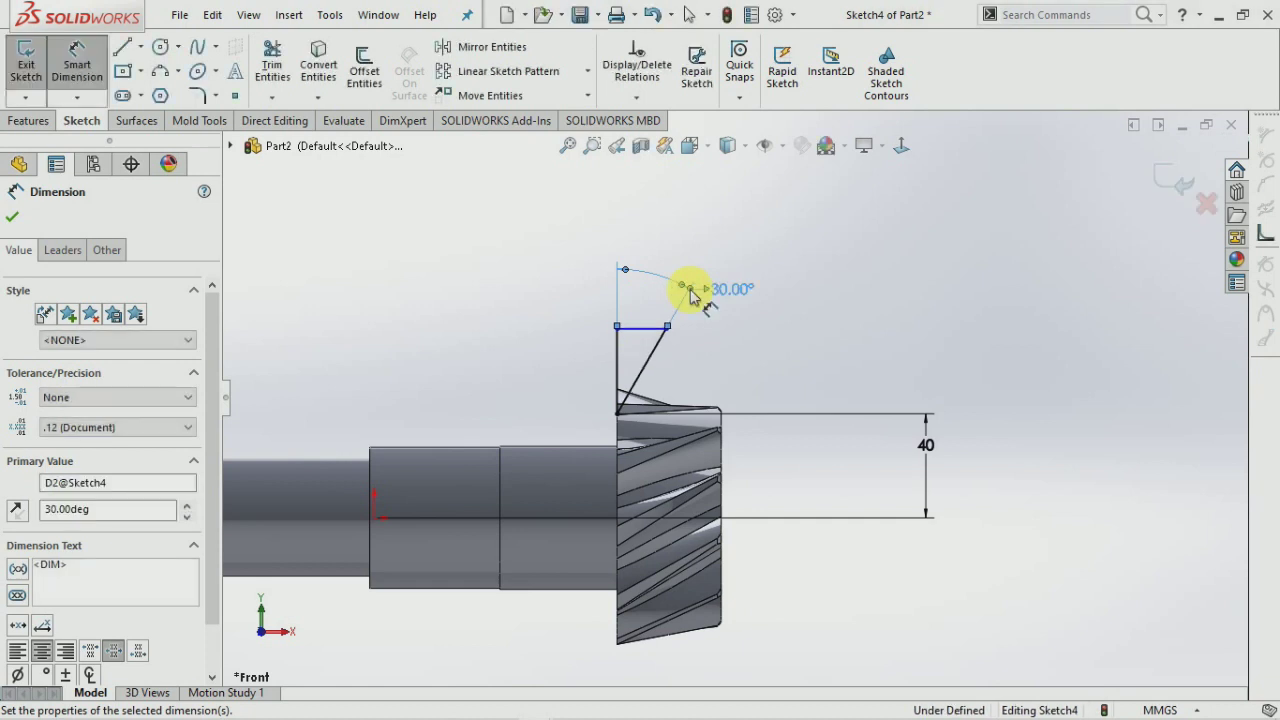
{"action": "left_click", "coordinate": [828, 335]}
{"action": "scroll", "coordinate": [757, 386], "scroll_direction": "down", "scroll_amount": 2}
{"action": "scroll", "coordinate": [737, 417], "scroll_direction": "down", "scroll_amount": 2}
{"action": "mouse_move", "coordinate": [703, 380]}
{"action": "middle_mouse_down"}
{"action": "mouse_move", "coordinate": [762, 380]}
{"action": "mouse_move", "coordinate": [749, 400]}
{"action": "middle_mouse_up"}
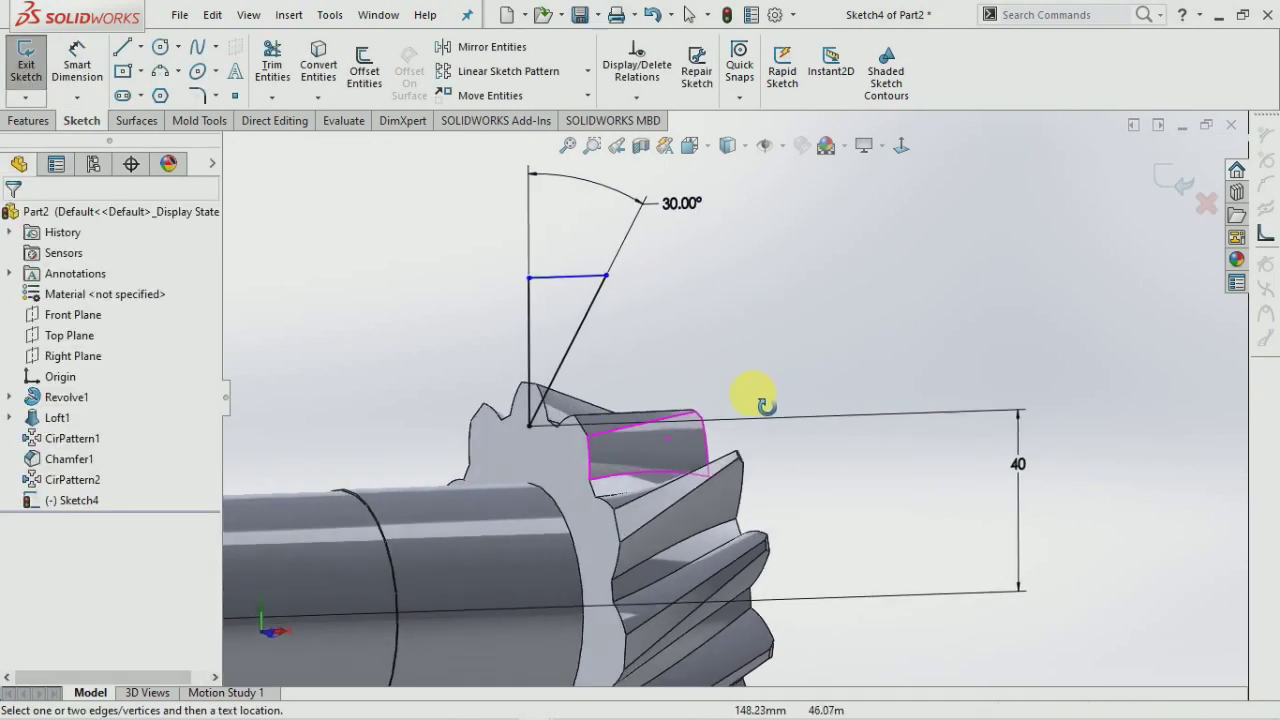
{"action": "left_click", "coordinate": [27, 68]}
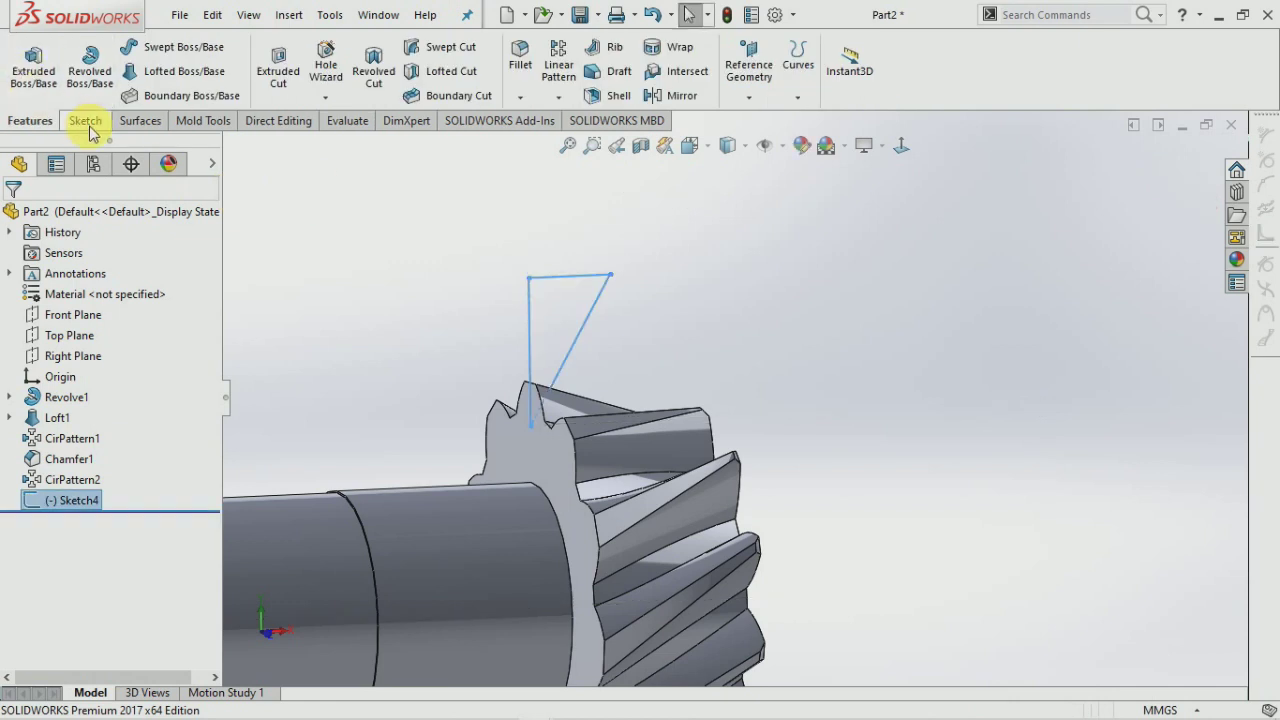
Add a horizontal construction line from the origin along the shaft axis in Sketch4.
{"action": "left_click", "coordinate": [85, 120]}
{"action": "left_click", "coordinate": [25, 62]}
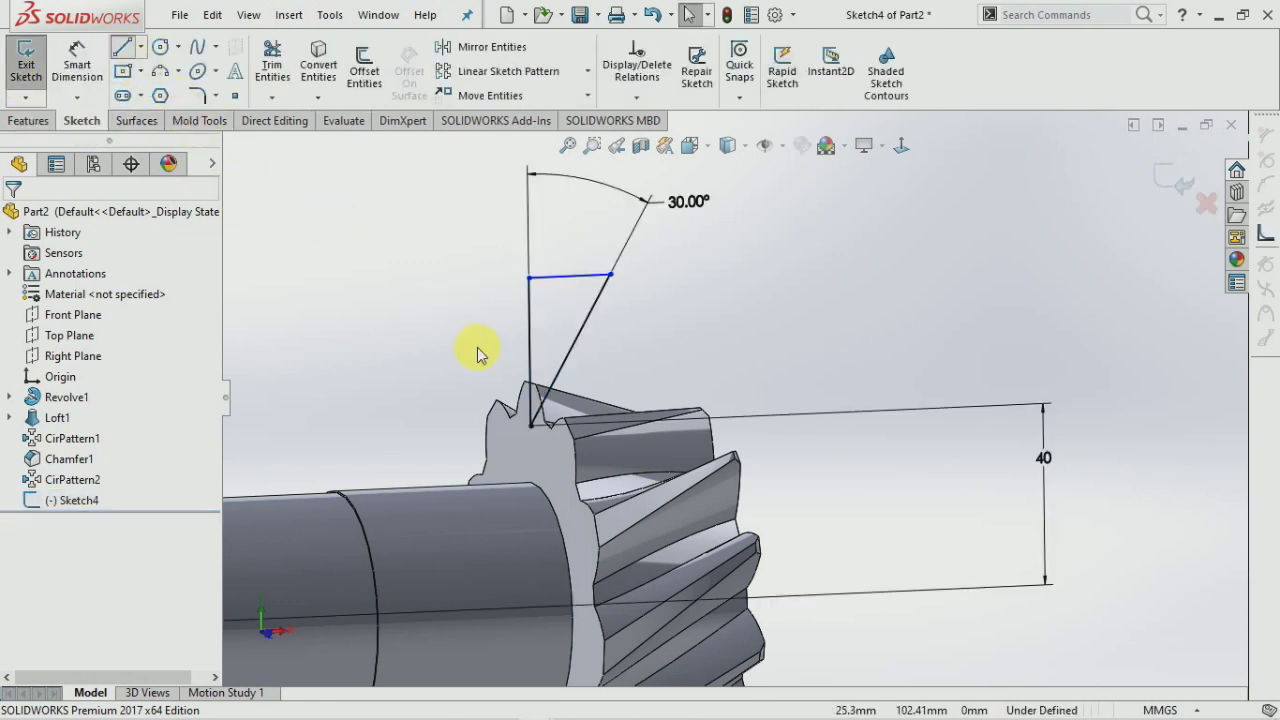
{"action": "left_click", "coordinate": [443, 510]}
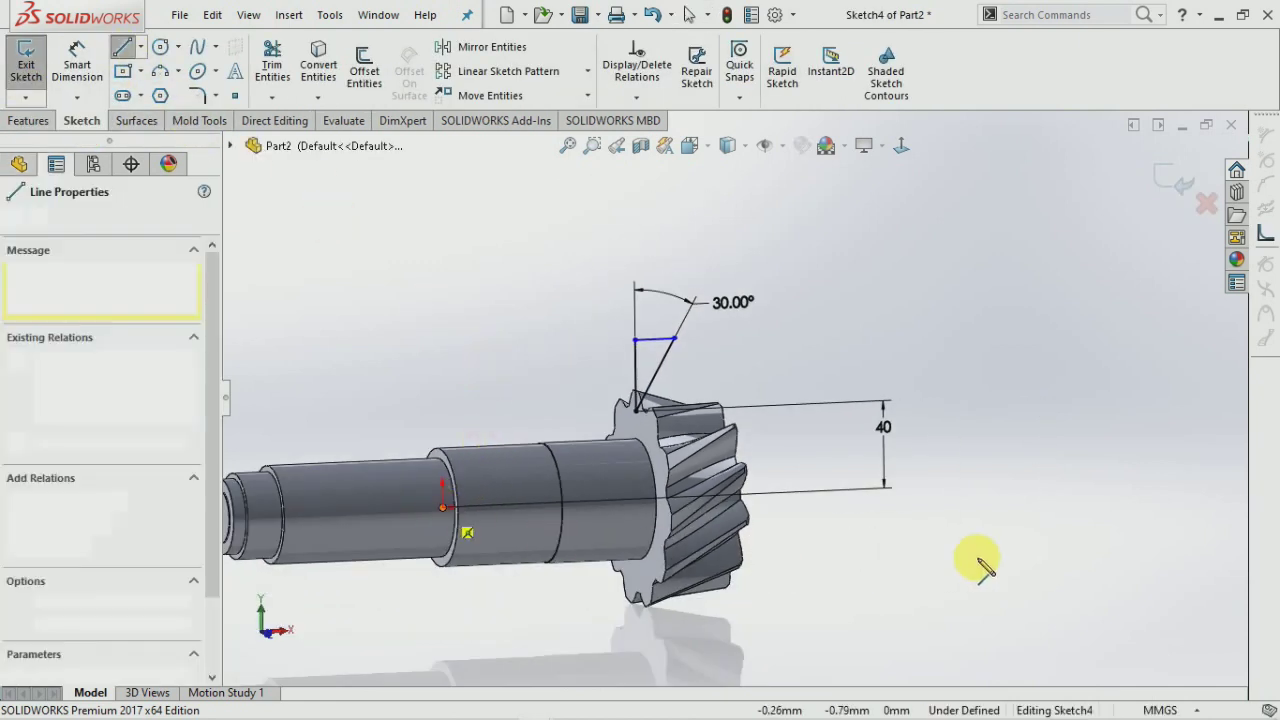
{"action": "left_click", "coordinate": [1028, 484]}
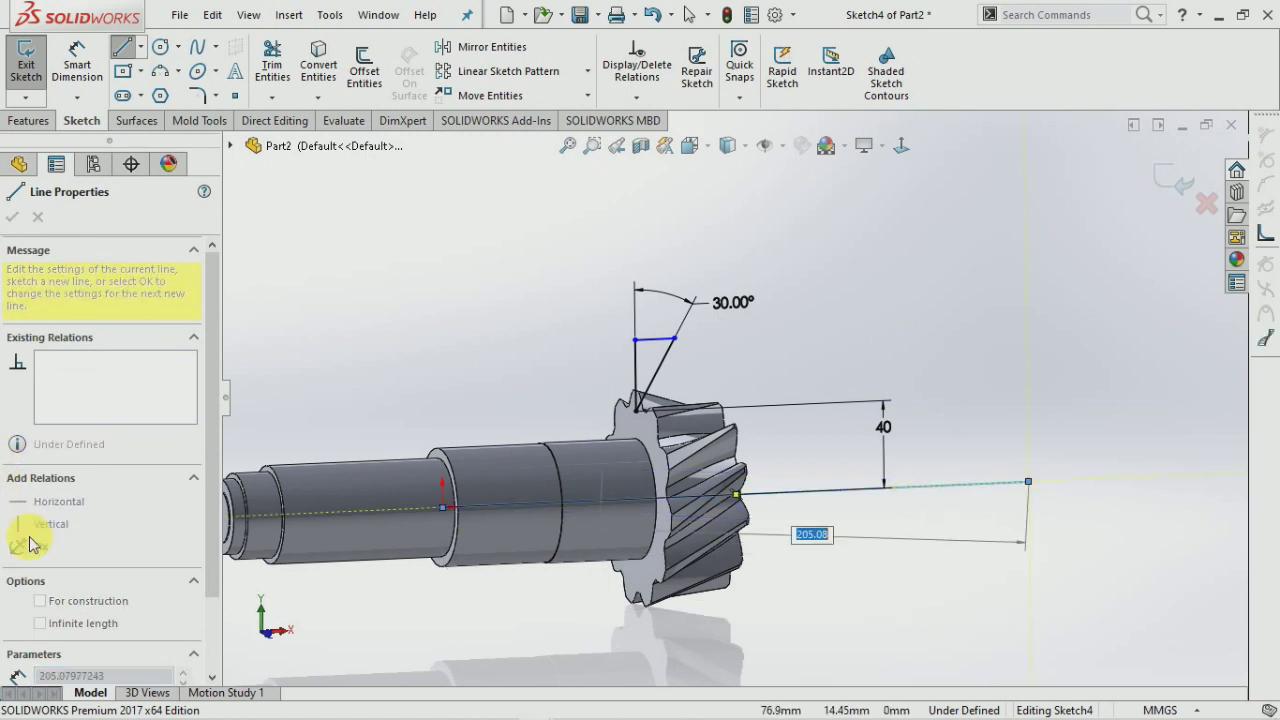
{"action": "left_click_drag", "start_coordinate": [214, 343], "coordinate": [214, 466]}
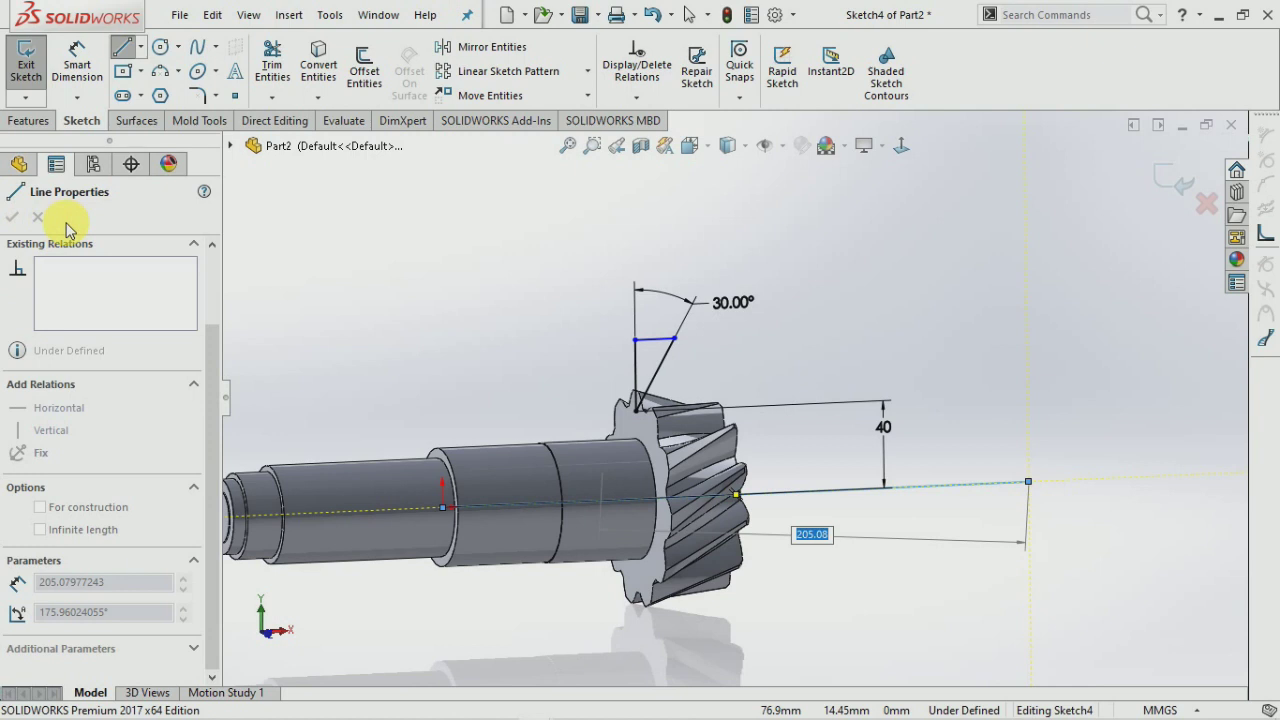
{"action": "key", "text": "Escape"}
{"action": "key", "text": "Escape"}
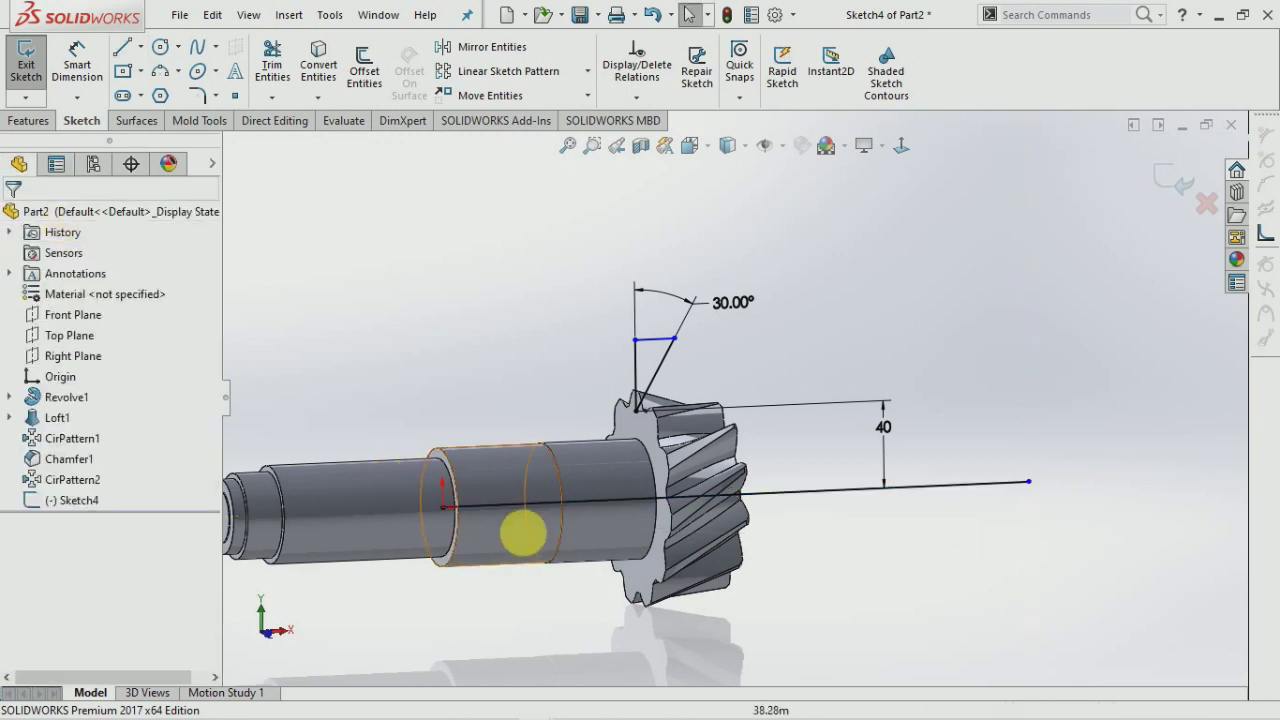
{"action": "left_click", "coordinate": [795, 496]}
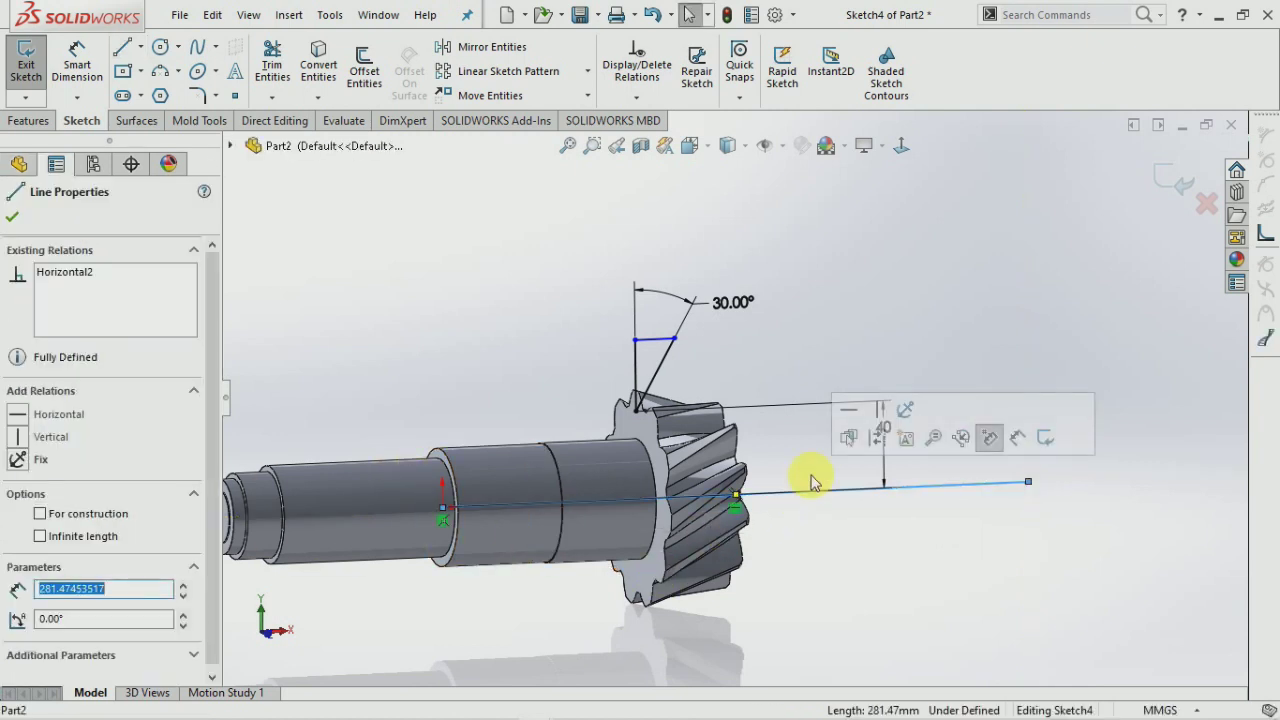
{"action": "left_click", "coordinate": [883, 432]}
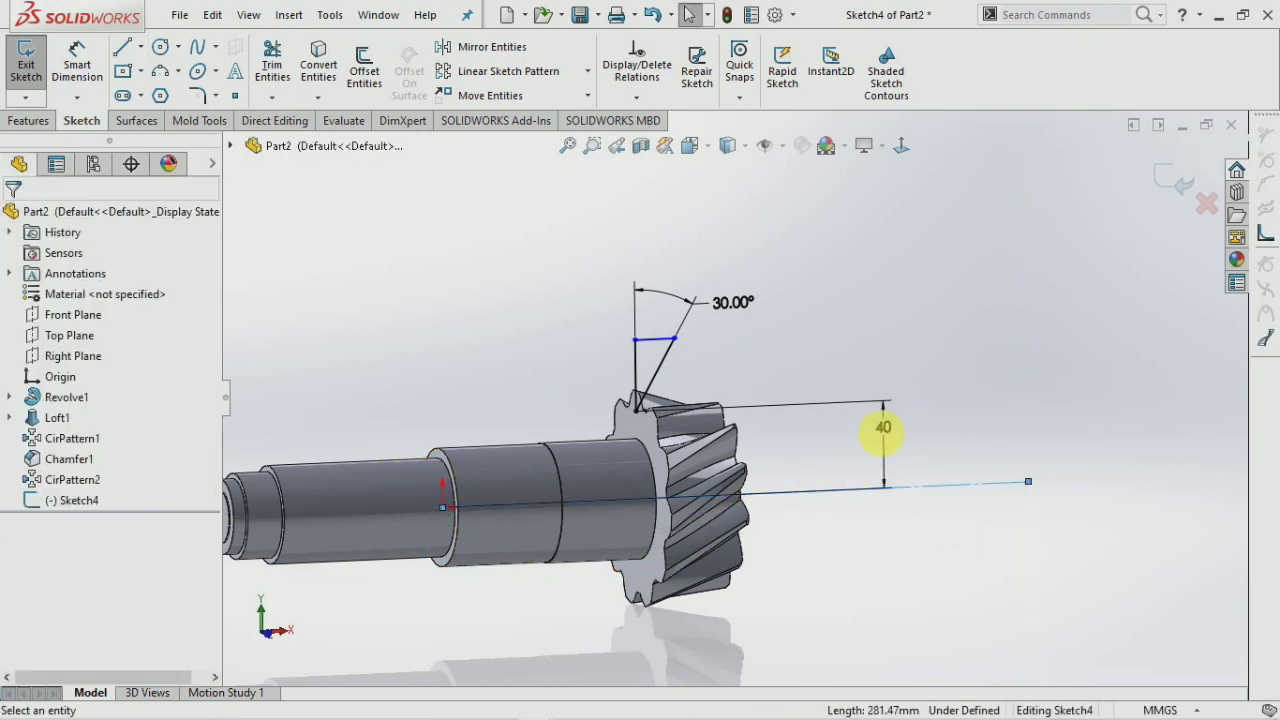
{"action": "left_click", "coordinate": [26, 68]}
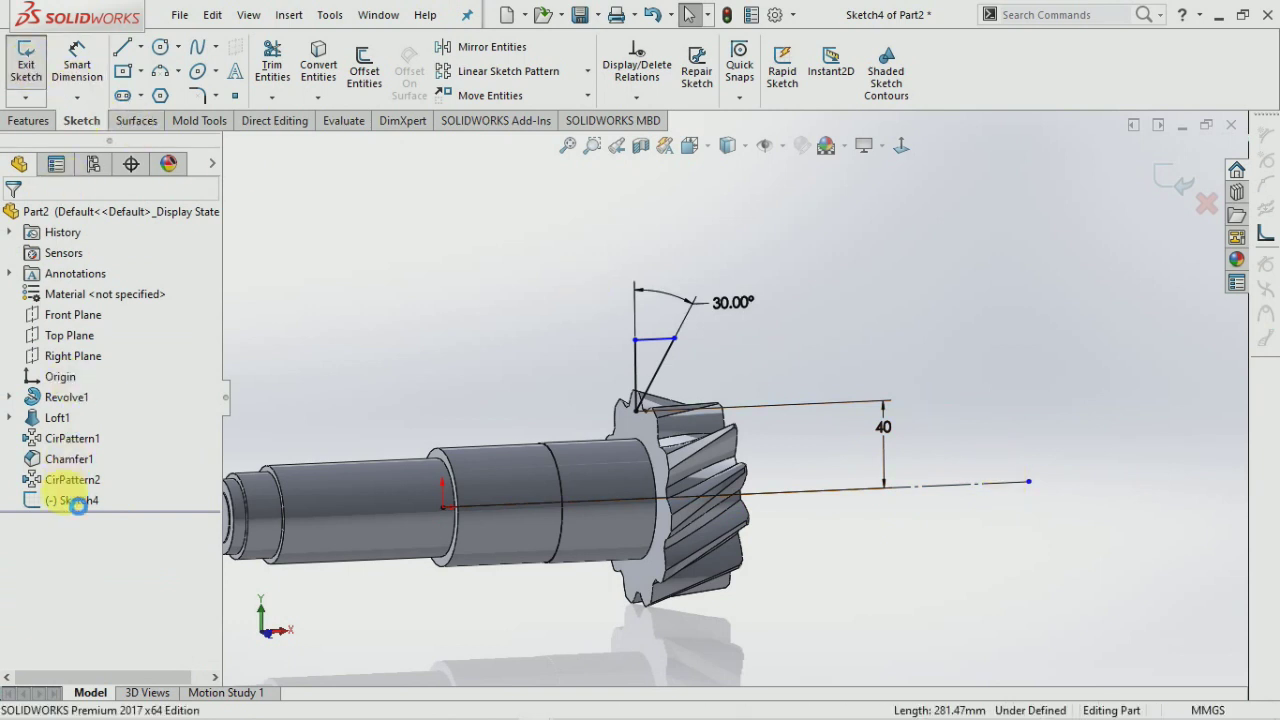
Revolve-cut the Sketch4 profile 360° about Line5, creating Cut-Revolve1.
{"action": "left_click", "coordinate": [30, 120]}
{"action": "left_click", "coordinate": [104, 92]}
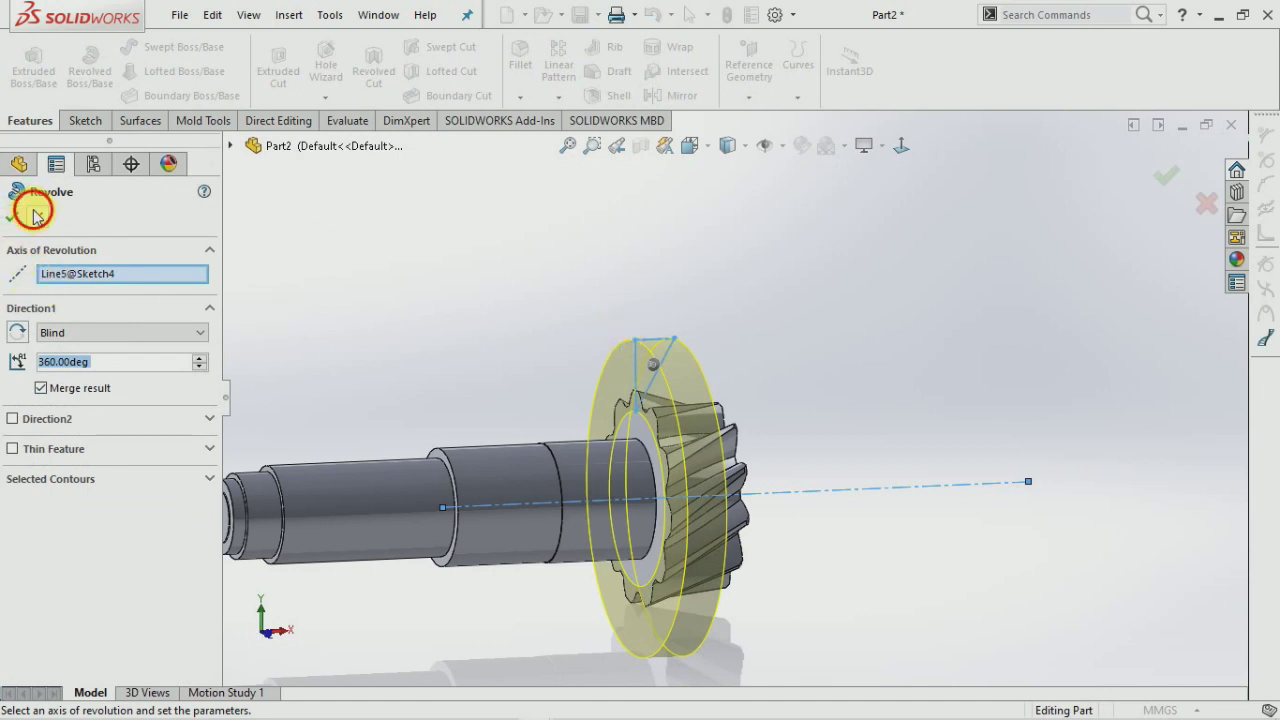
{"action": "left_click", "coordinate": [33, 213]}
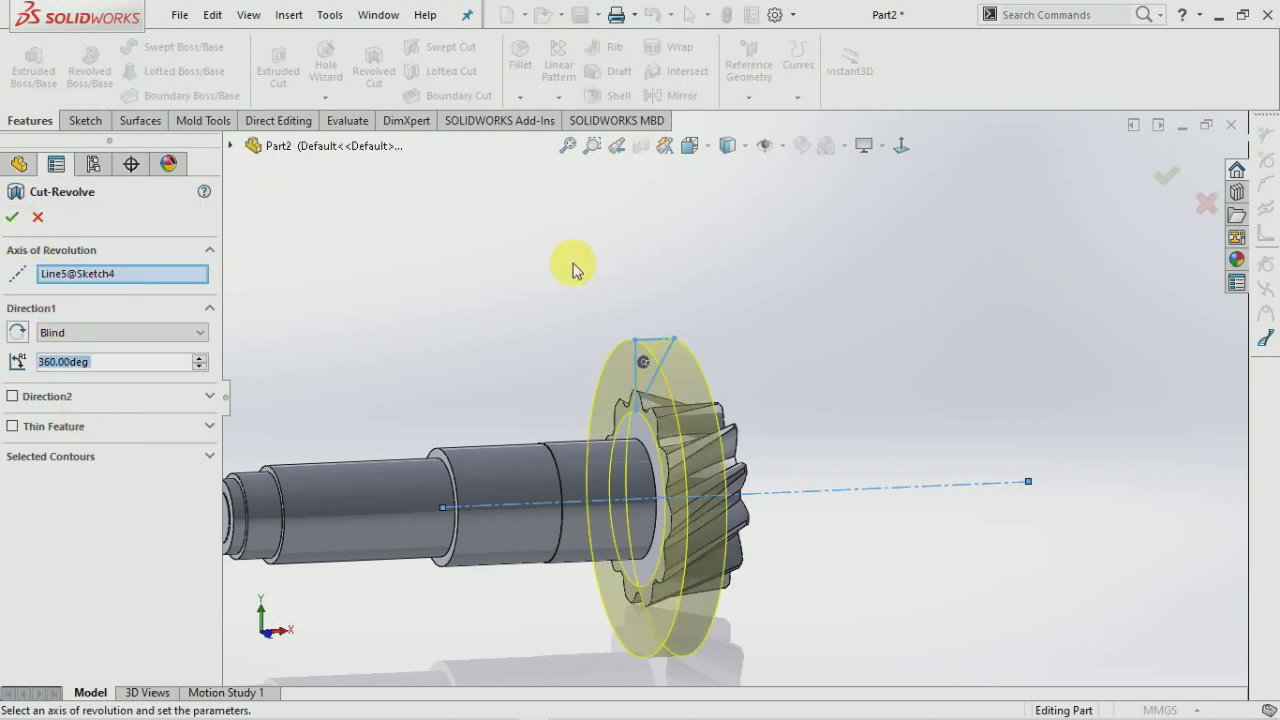
{"action": "middle_click_drag", "start_coordinate": [572, 268], "coordinate": [552, 280]}
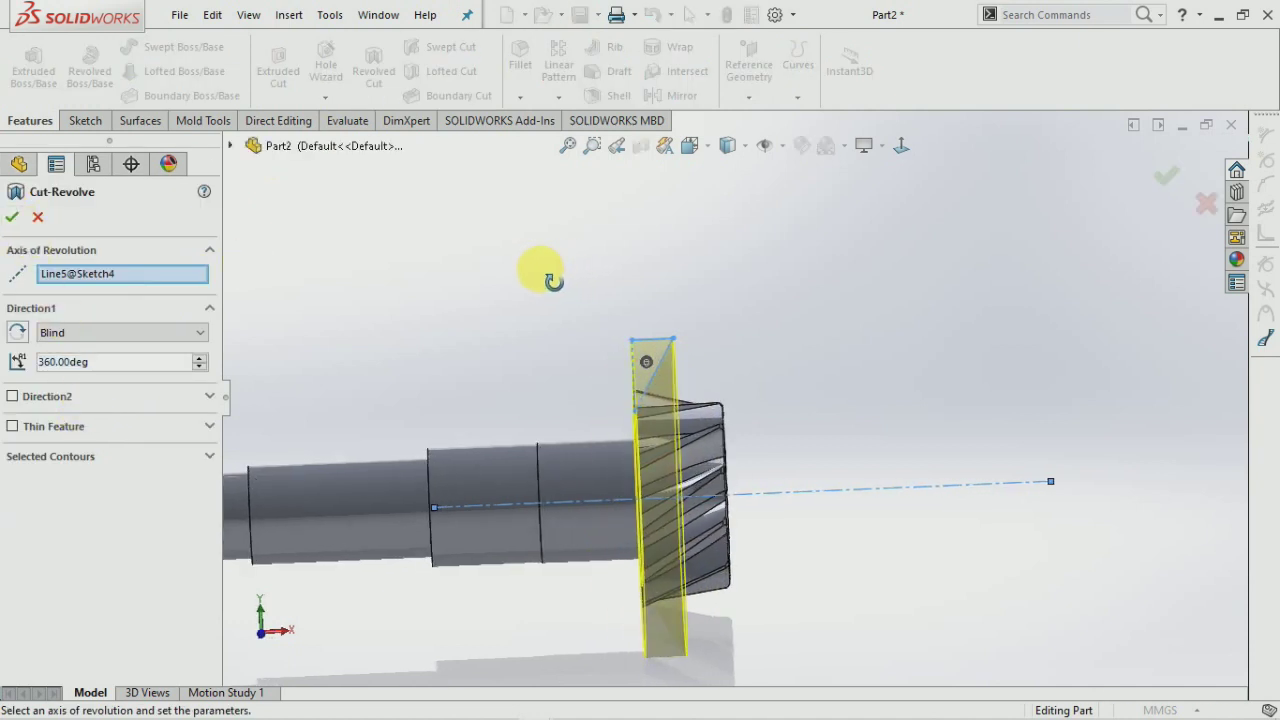
{"action": "middle_click_drag", "start_coordinate": [553, 281], "coordinate": [615, 278]}
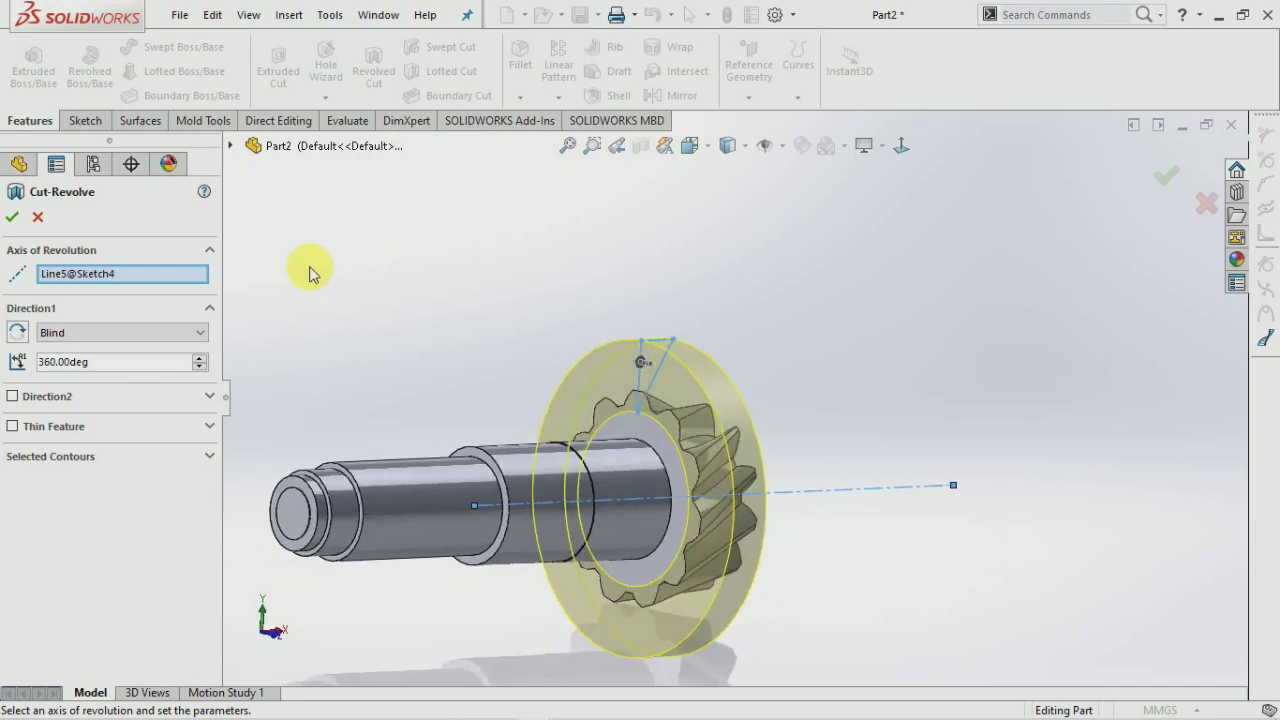
{"action": "key", "text": "Return"}
{"action": "middle_click_drag", "start_coordinate": [566, 329], "coordinate": [530, 347]}
{"action": "scroll", "coordinate": [771, 471], "scroll_direction": "down", "scroll_amount": 3}
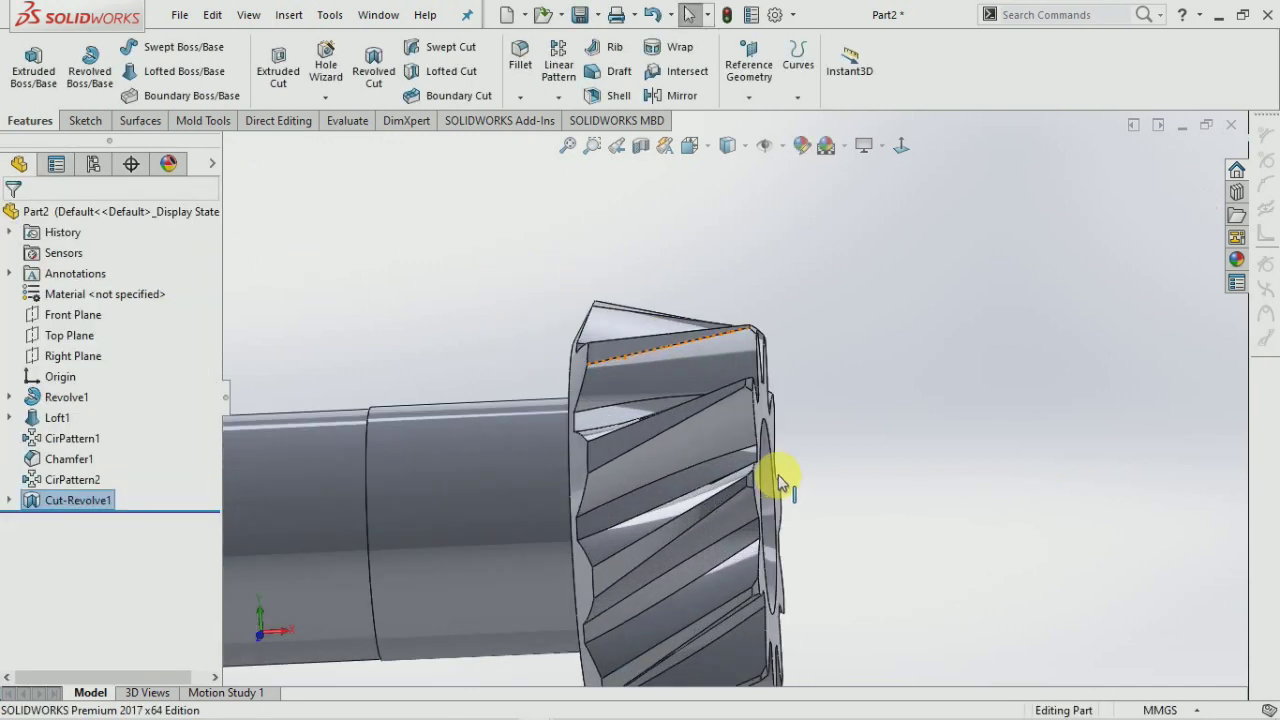
Orbit and zoom around the gear to inspect the bevelled teeth and its end face.
{"action": "scroll", "coordinate": [580, 409], "scroll_direction": "down", "scroll_amount": 2}
{"action": "mouse_move", "coordinate": [580, 409]}
{"action": "middle_mouse_down"}
{"action": "mouse_move", "coordinate": [619, 362]}
{"action": "mouse_move", "coordinate": [500, 343]}
{"action": "middle_mouse_up"}
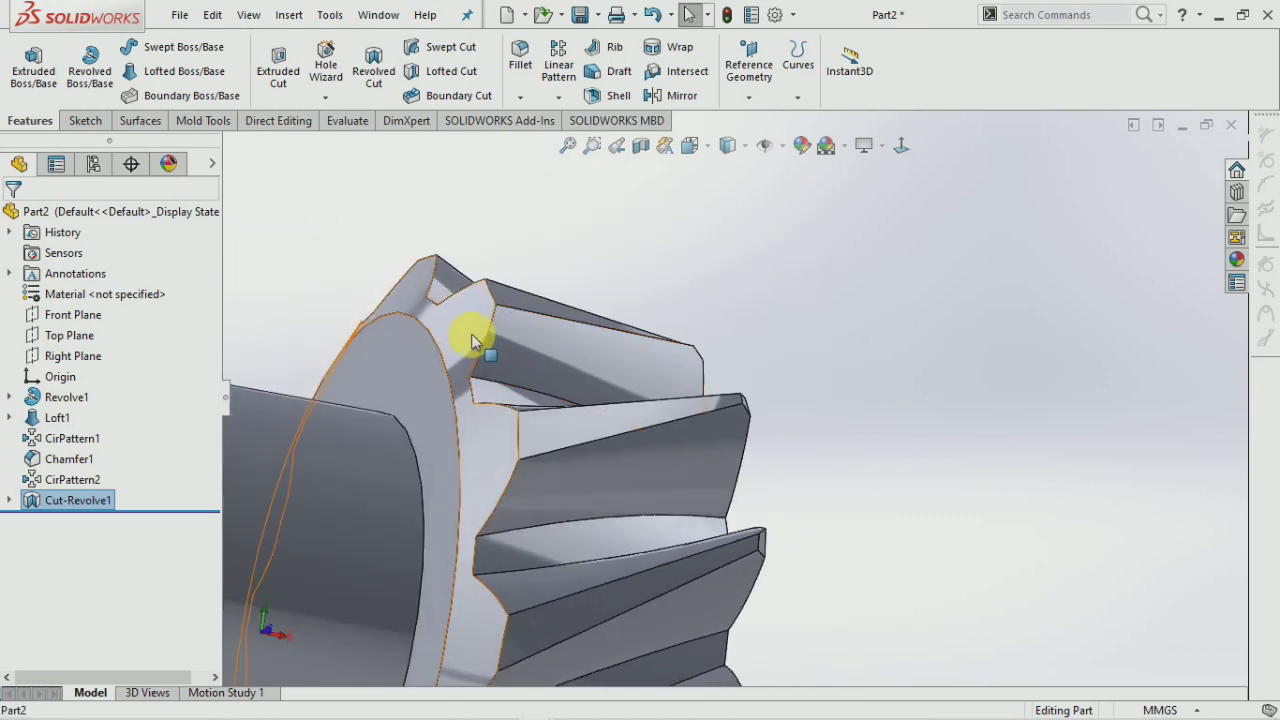
{"action": "left_click", "coordinate": [484, 333]}
{"action": "scroll", "coordinate": [707, 354], "scroll_direction": "up", "scroll_amount": 2}
{"action": "scroll", "coordinate": [707, 354], "scroll_direction": "up", "scroll_amount": 2}
{"action": "left_click", "coordinate": [871, 394]}
{"action": "scroll", "coordinate": [794, 429], "scroll_direction": "up", "scroll_amount": 2}
{"action": "mouse_move", "coordinate": [794, 429]}
{"action": "middle_mouse_down"}
{"action": "mouse_move", "coordinate": [698, 395]}
{"action": "mouse_move", "coordinate": [674, 357]}
{"action": "mouse_move", "coordinate": [888, 363]}
{"action": "mouse_move", "coordinate": [863, 409]}
{"action": "mouse_move", "coordinate": [873, 377]}
{"action": "mouse_move", "coordinate": [843, 334]}
{"action": "mouse_move", "coordinate": [737, 320]}
{"action": "mouse_move", "coordinate": [715, 330]}
{"action": "middle_mouse_up"}
Hide the feature tree and add a section view, sliding the cutting plane across the gear end.
{"action": "left_click", "coordinate": [222, 397]}
{"action": "mouse_move", "coordinate": [547, 397]}
{"action": "middle_mouse_down"}
{"action": "mouse_move", "coordinate": [543, 437]}
{"action": "mouse_move", "coordinate": [700, 455]}
{"action": "mouse_move", "coordinate": [910, 400]}
{"action": "mouse_move", "coordinate": [1125, 400]}
{"action": "mouse_move", "coordinate": [955, 298]}
{"action": "middle_mouse_up"}
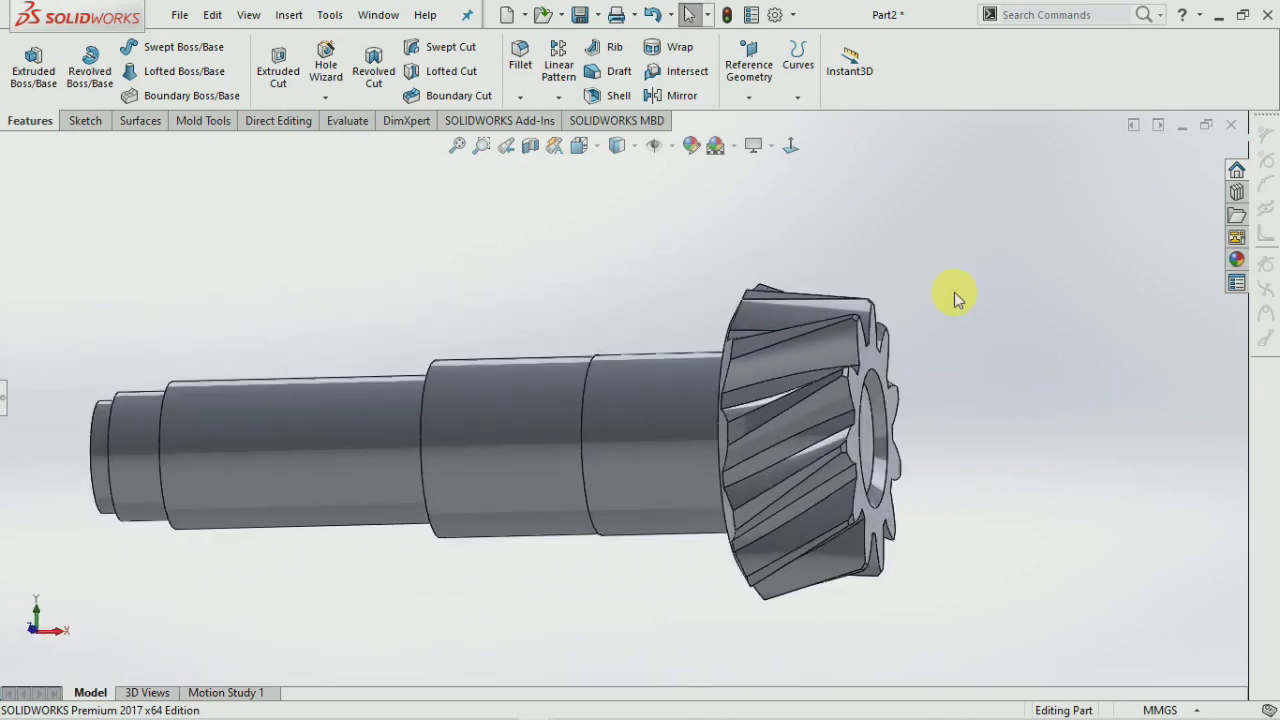
{"action": "left_click", "coordinate": [530, 145]}
{"action": "mouse_move", "coordinate": [619, 312]}
{"action": "middle_mouse_down"}
{"action": "mouse_move", "coordinate": [697, 434]}
{"action": "mouse_move", "coordinate": [696, 456]}
{"action": "middle_mouse_up"}
{"action": "mouse_move", "coordinate": [601, 453]}
{"action": "left_mouse_down"}
{"action": "mouse_move", "coordinate": [670, 475]}
{"action": "mouse_move", "coordinate": [577, 374]}
{"action": "mouse_move", "coordinate": [730, 515]}
{"action": "left_mouse_up"}
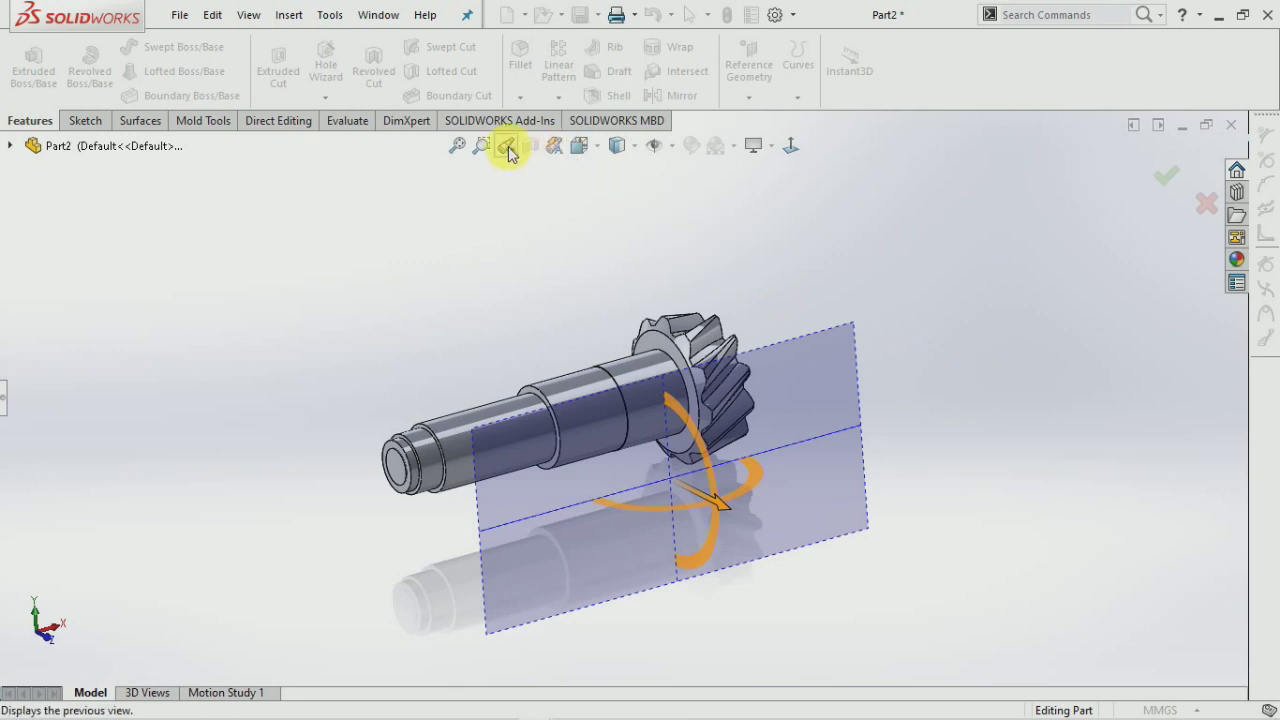
Close the section view and orbit the whole shaft for a final look.
{"action": "left_click", "coordinate": [8, 147]}
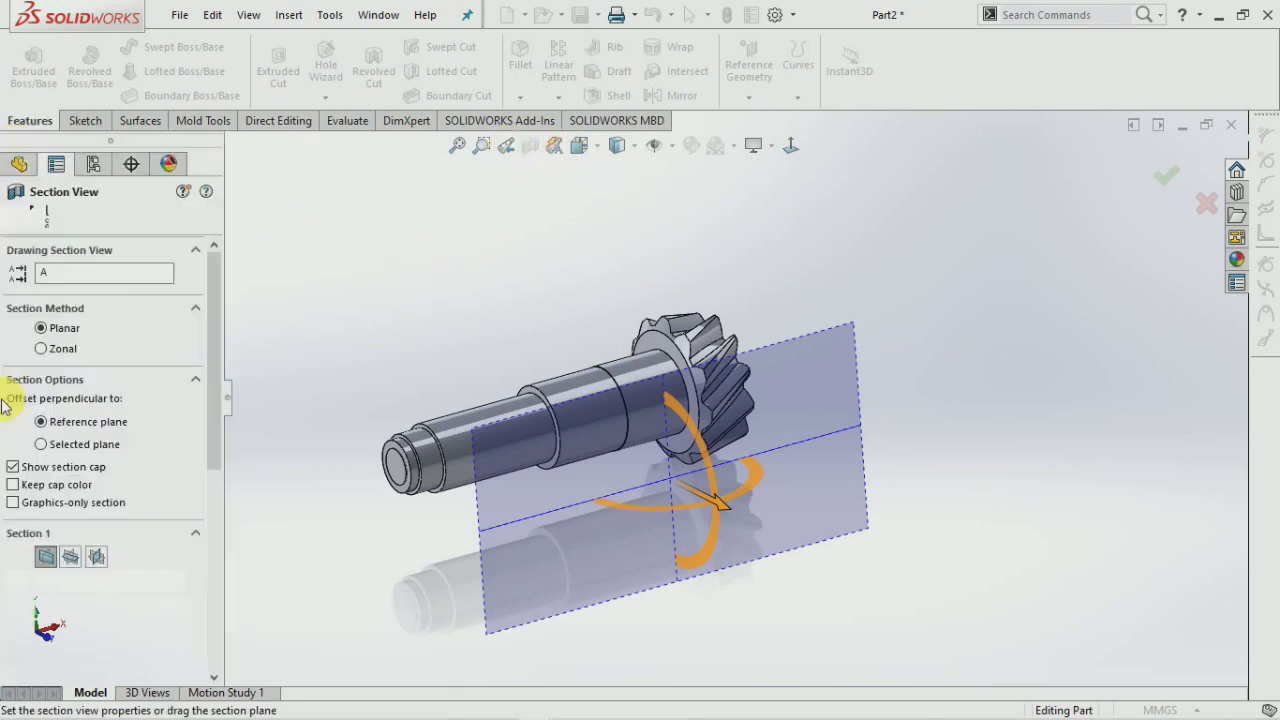
{"action": "left_click", "coordinate": [37, 215]}
{"action": "mouse_move", "coordinate": [485, 315]}
{"action": "middle_mouse_down"}
{"action": "mouse_move", "coordinate": [486, 429]}
{"action": "mouse_move", "coordinate": [371, 506]}
{"action": "mouse_move", "coordinate": [527, 470]}
{"action": "mouse_move", "coordinate": [623, 471]}
{"action": "mouse_move", "coordinate": [814, 486]}
{"action": "mouse_move", "coordinate": [868, 500]}
{"action": "mouse_move", "coordinate": [880, 522]}
{"action": "mouse_move", "coordinate": [814, 534]}
{"action": "mouse_move", "coordinate": [677, 503]}
{"action": "mouse_move", "coordinate": [643, 557]}
{"action": "mouse_move", "coordinate": [518, 585]}
{"action": "mouse_move", "coordinate": [503, 572]}
{"action": "middle_mouse_up"}
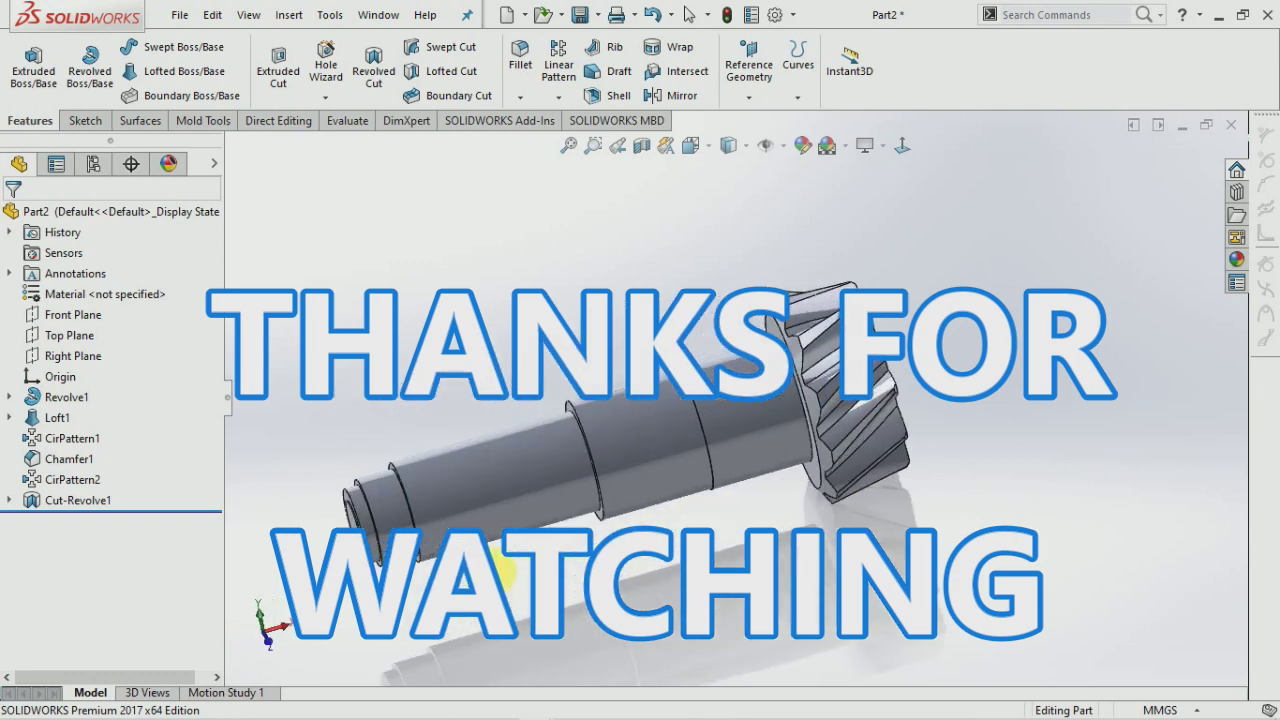